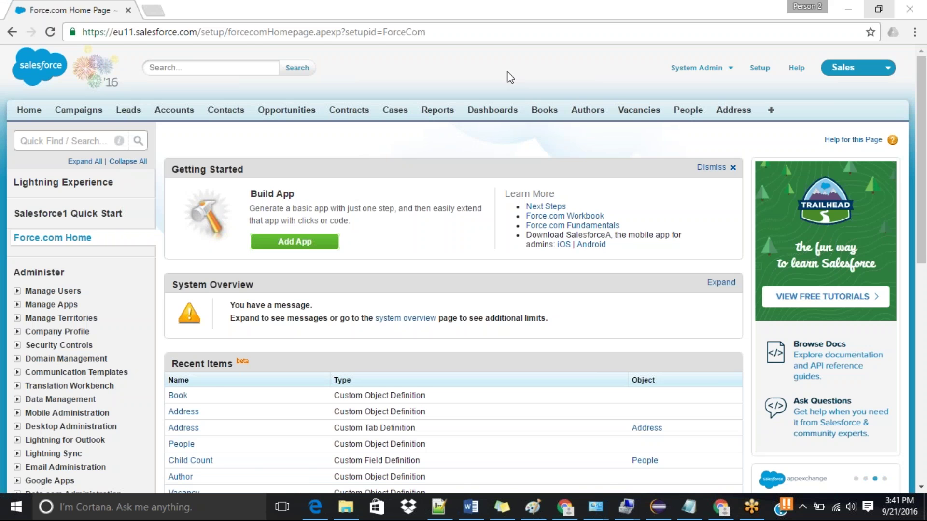
# Step: Start a new Notepad++ document whose first line reads 'Web to Lead', followed by blank lines
pyautogui.click(448, 506)
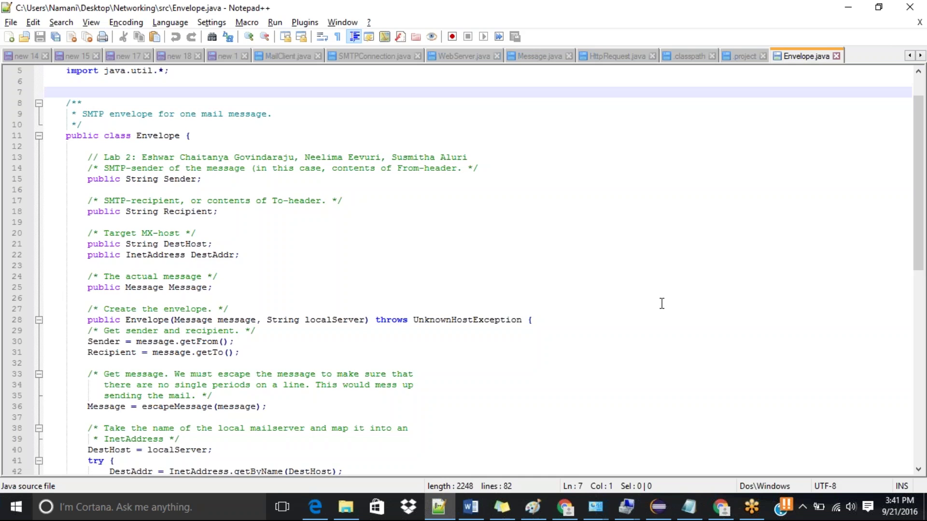
pyautogui.hotkey('ctrl', 'n')
pyautogui.write('Web')
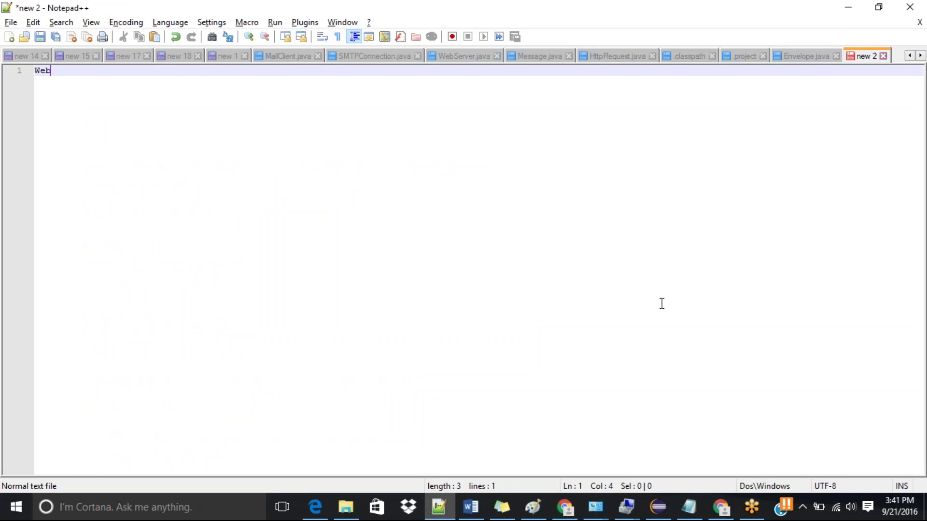
pyautogui.write(' to Lead')
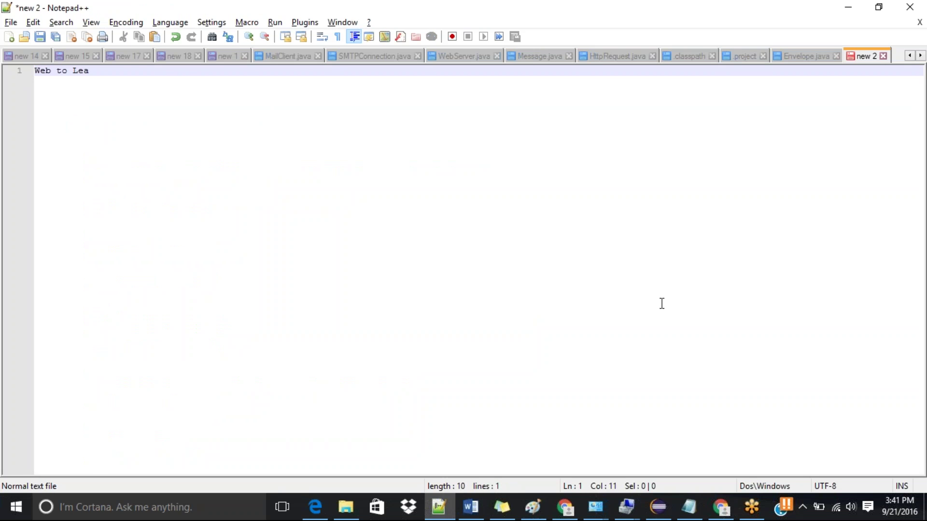
pyautogui.press('Return')
pyautogui.press('Return')
pyautogui.press('Return')
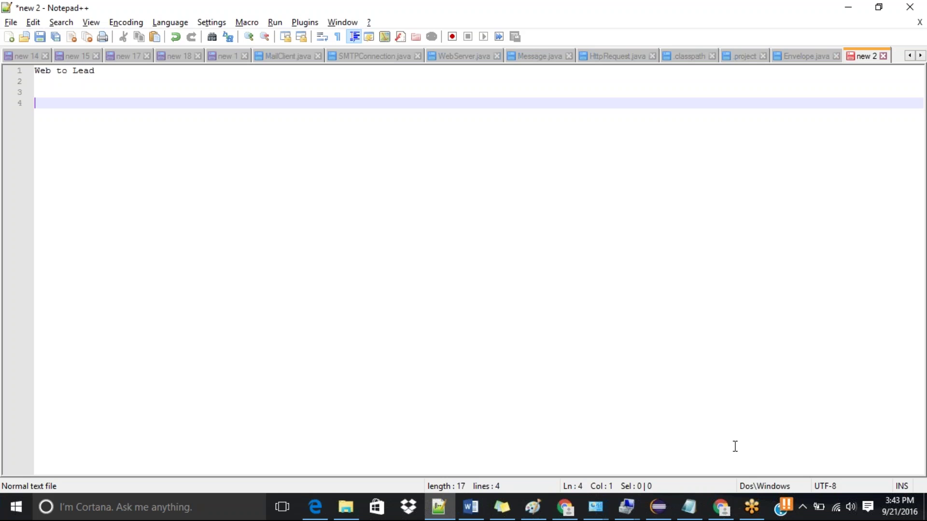
pyautogui.moveTo(722, 509)
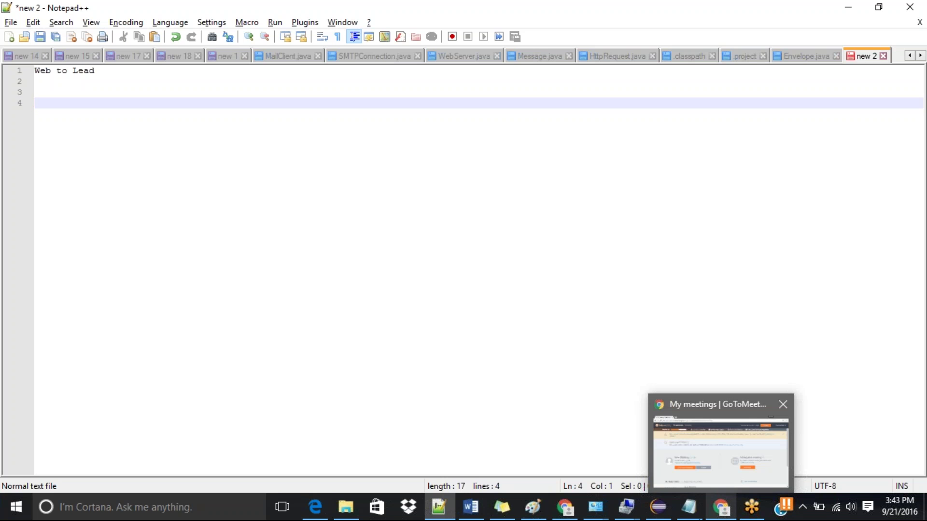
# Step: Search Setup Quick Find for 'web' and open Web-to-Lead under Customize > Leads
pyautogui.click(565, 507)
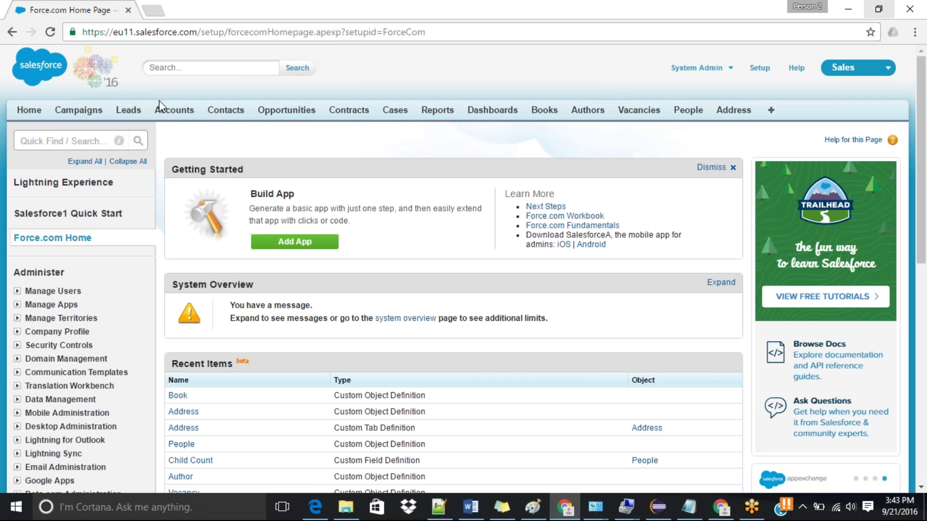
pyautogui.click(72, 138)
pyautogui.write('web to')
pyautogui.press('BackSpace')
pyautogui.press('BackSpace')
pyautogui.press('BackSpace')
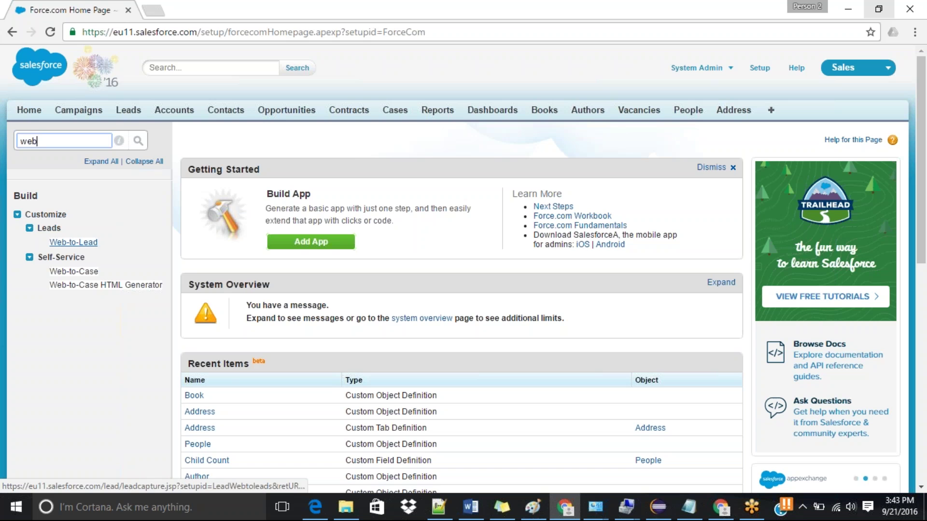
pyautogui.click(74, 243)
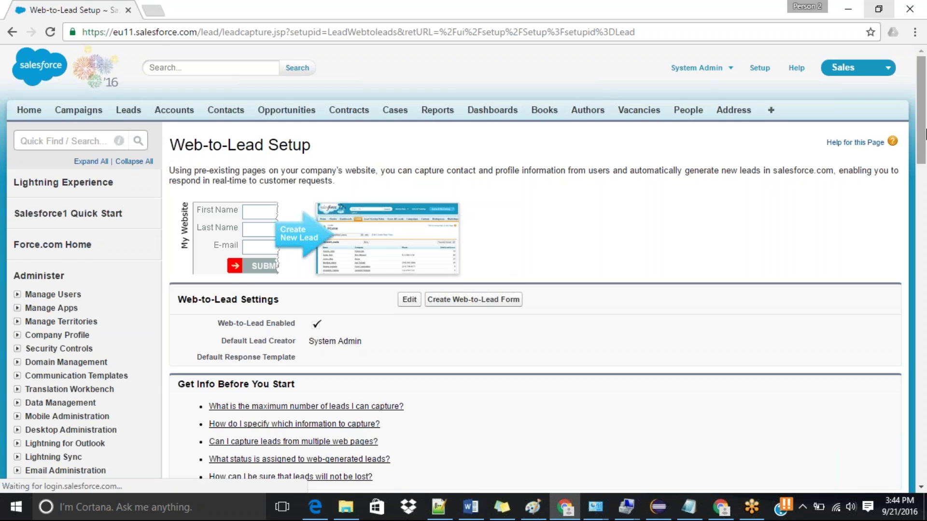
# Step: Open the Create a Web-to-Lead Form page from Web-to-Lead Setup
pyautogui.scroll(-3, 925, 173)
pyautogui.scroll(1, 925, 173)
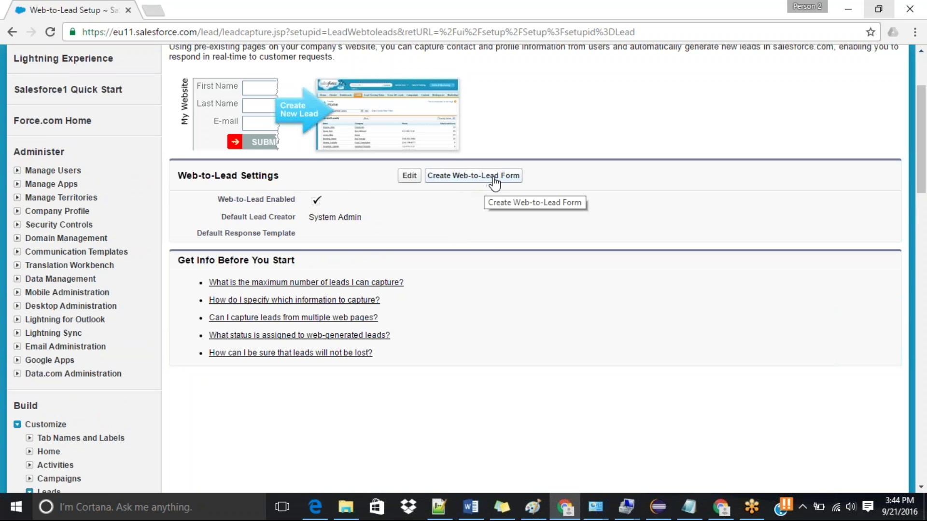
pyautogui.click(494, 180)
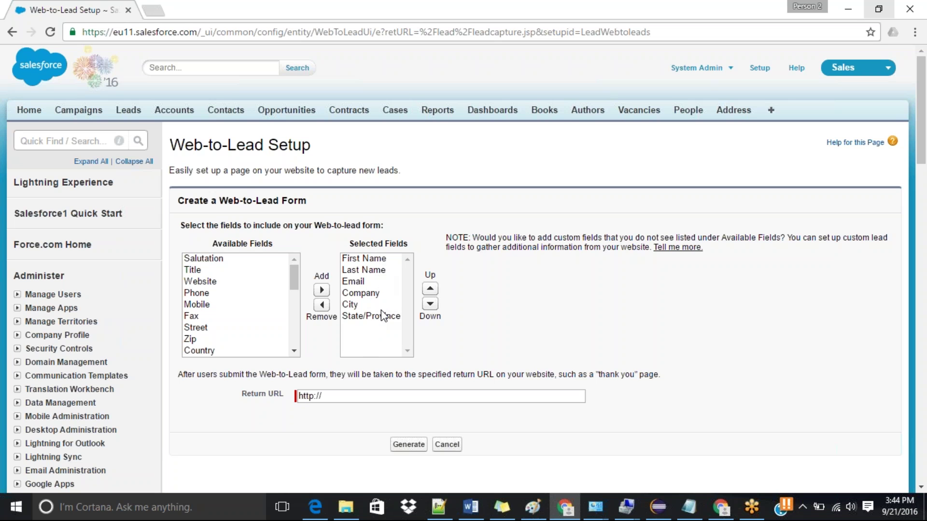
# Step: Remove City and State/Province from the selected fields and add Phone and Mobile
pyautogui.click(357, 317)
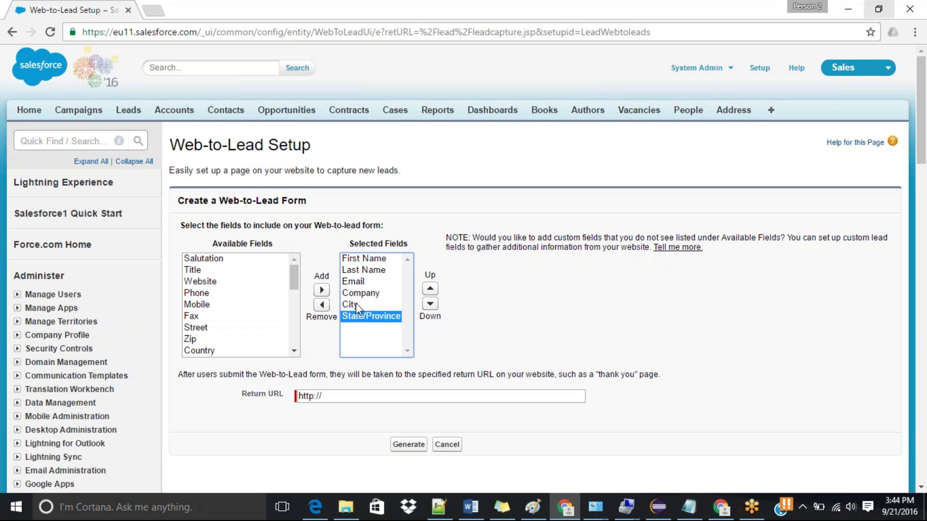
pyautogui.keyDown('ctrl'); pyautogui.click(355, 303); pyautogui.keyUp('ctrl')
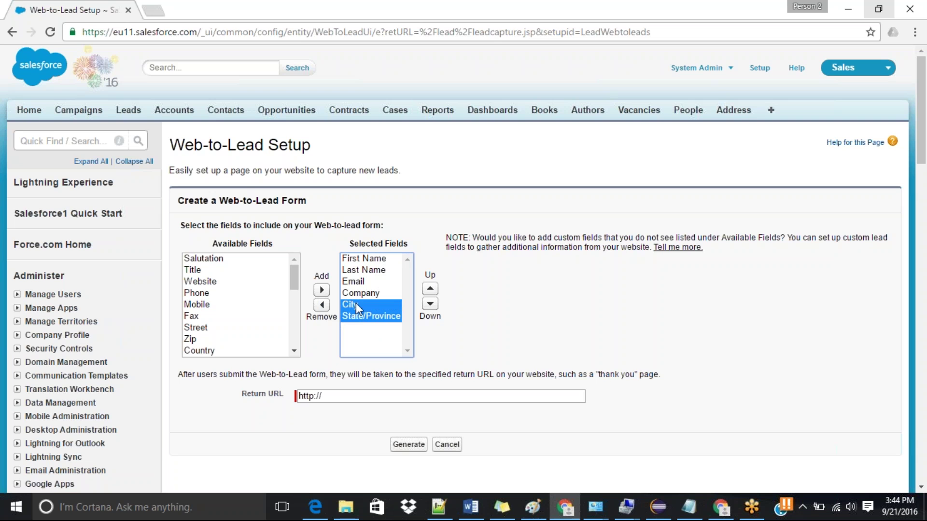
pyautogui.click(321, 304)
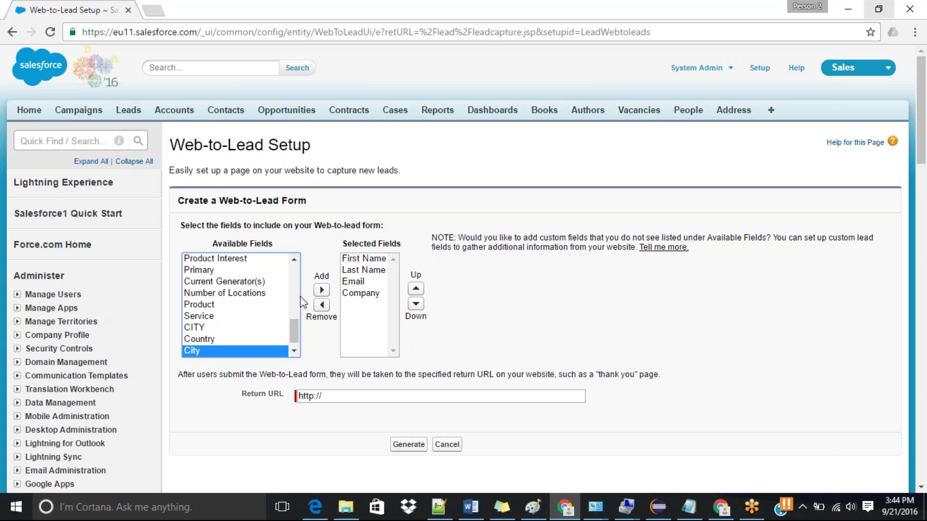
pyautogui.moveTo(292, 331); pyautogui.dragTo(288, 277)
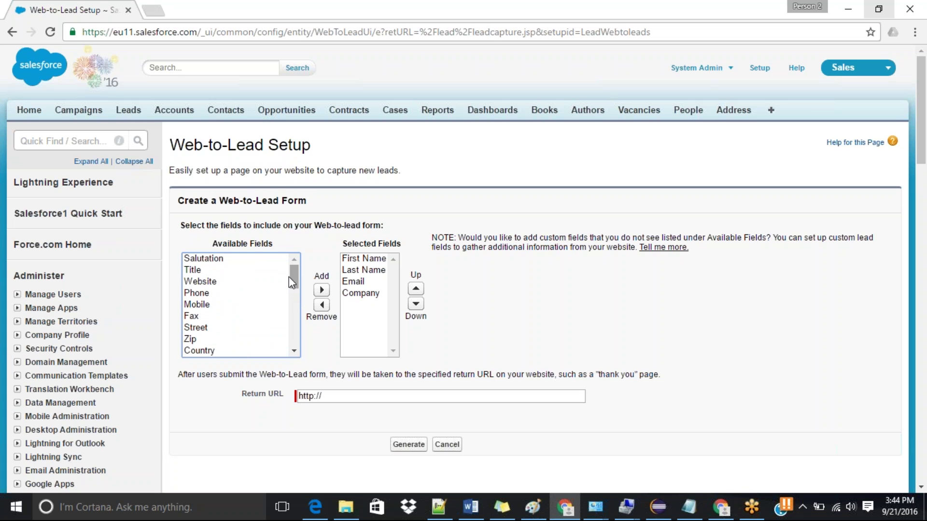
pyautogui.keyDown('ctrl'); pyautogui.click(204, 311); pyautogui.keyUp('ctrl')
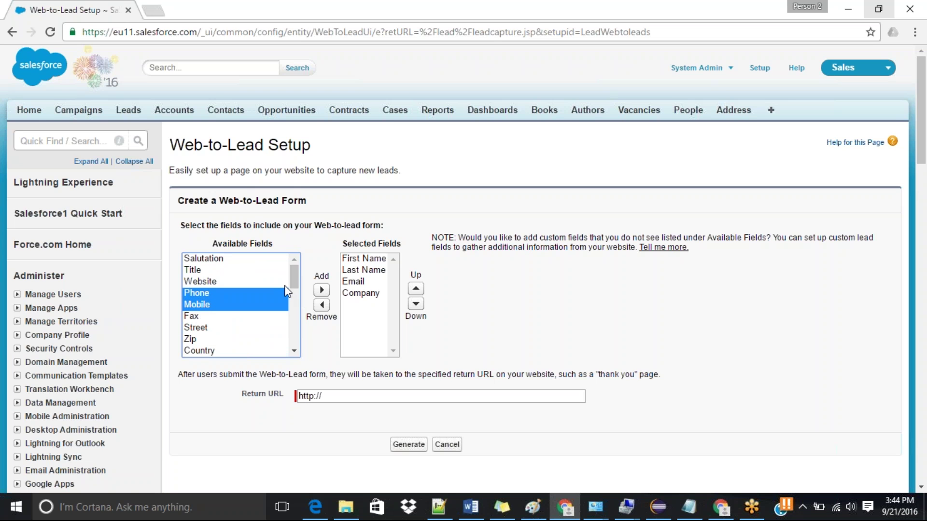
pyautogui.click(322, 290)
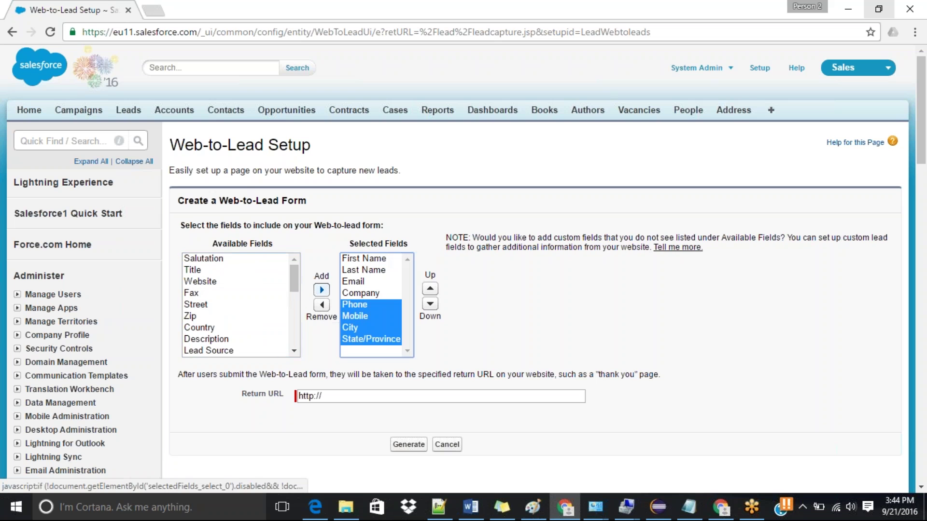
# Step: Take City and State/Province off the form again, leaving First Name through Mobile
pyautogui.click(560, 311)
pyautogui.click(376, 340)
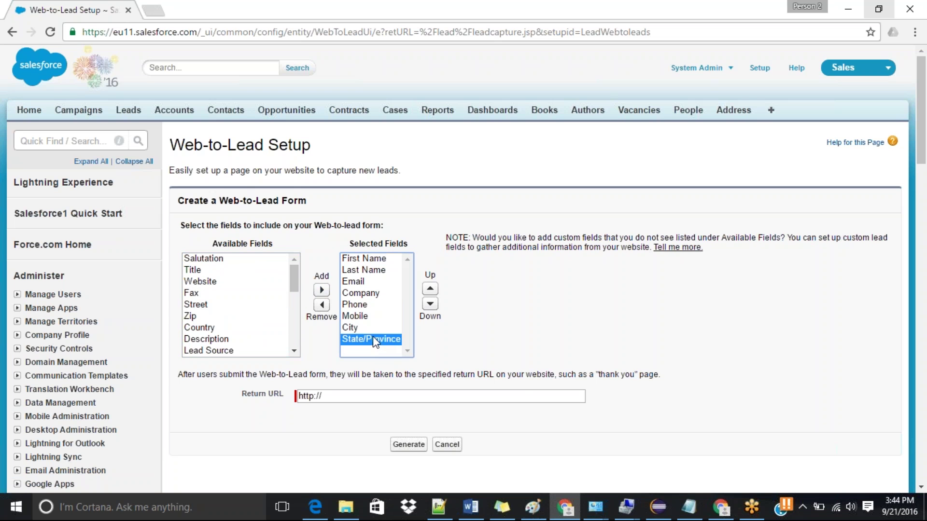
pyautogui.click(356, 328)
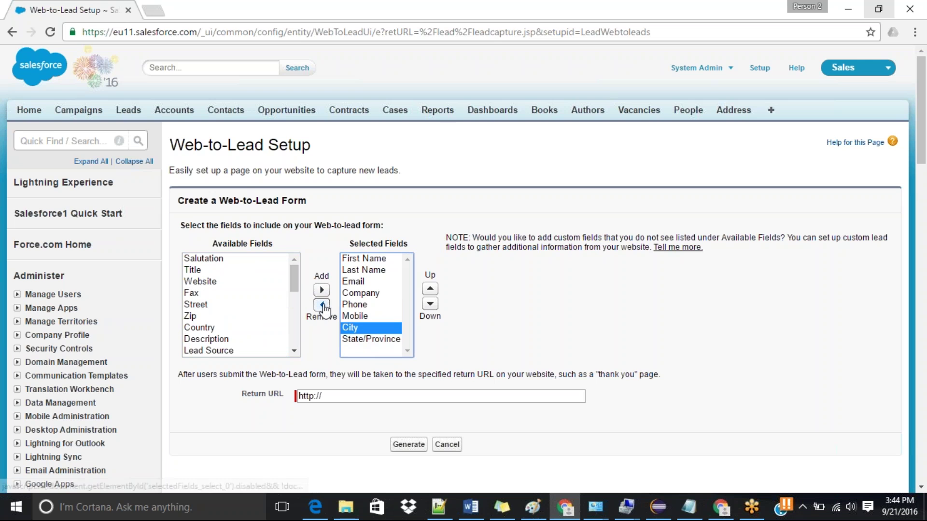
pyautogui.click(385, 341)
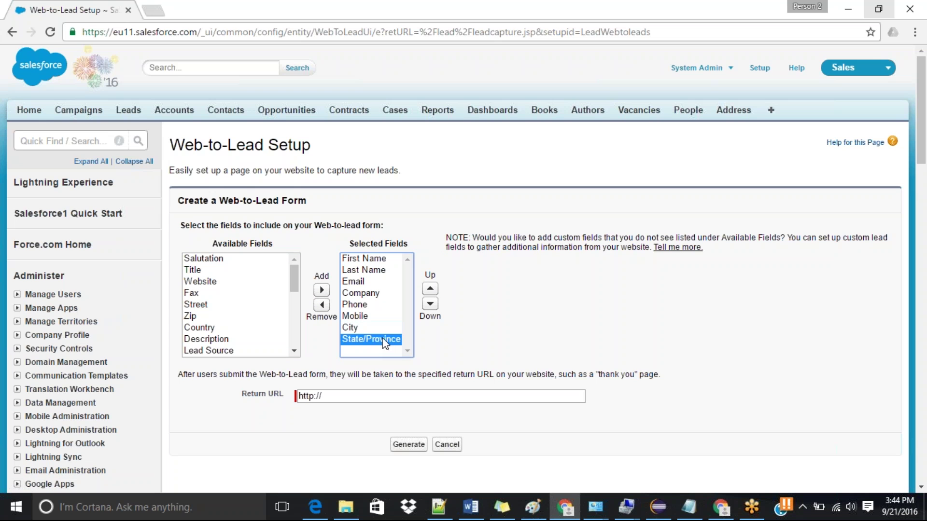
pyautogui.keyDown('shift'); pyautogui.click(361, 329); pyautogui.keyUp('shift')
pyautogui.click(321, 305)
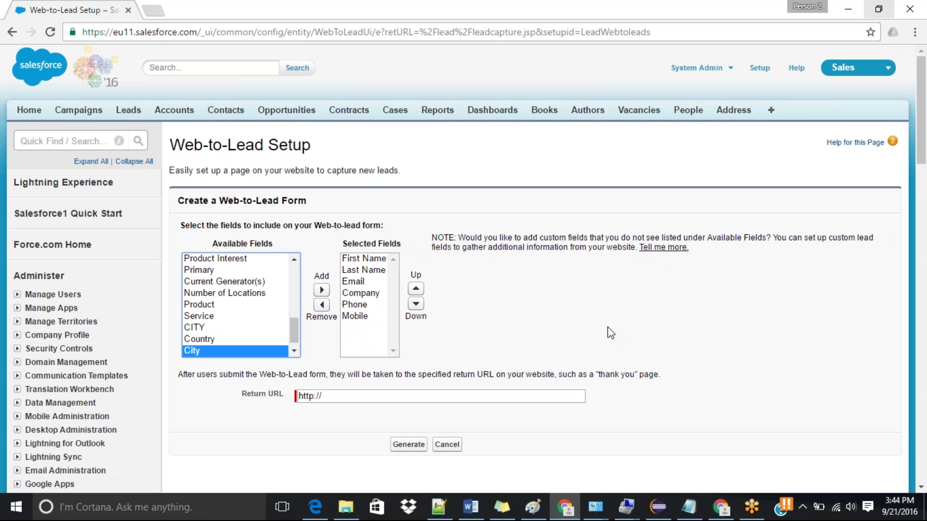
pyautogui.moveTo(924, 140); pyautogui.dragTo(925, 165)
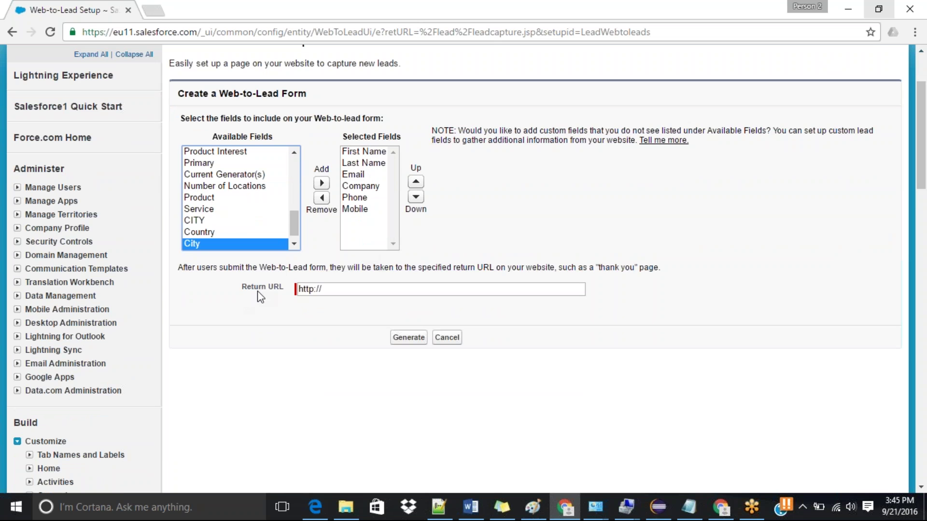
pyautogui.click(366, 294)
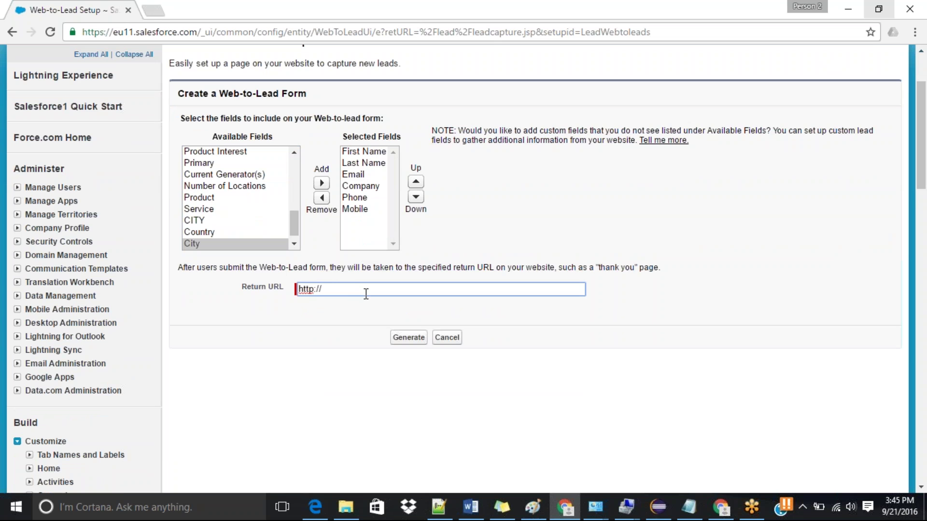
pyautogui.write('google.com')
# Step: Generate the Web-to-Lead form HTML and scroll to the sample code
pyautogui.click(408, 337)
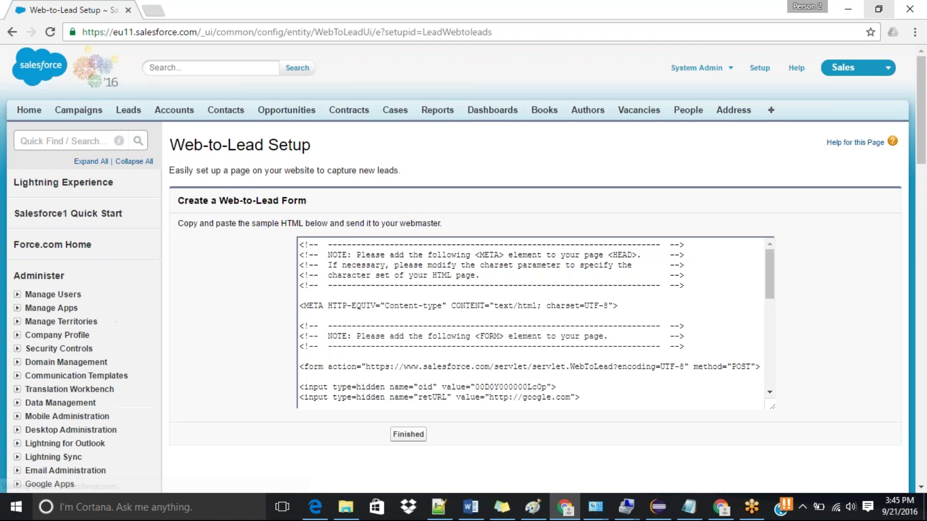
pyautogui.scroll(-3, 926, 150)
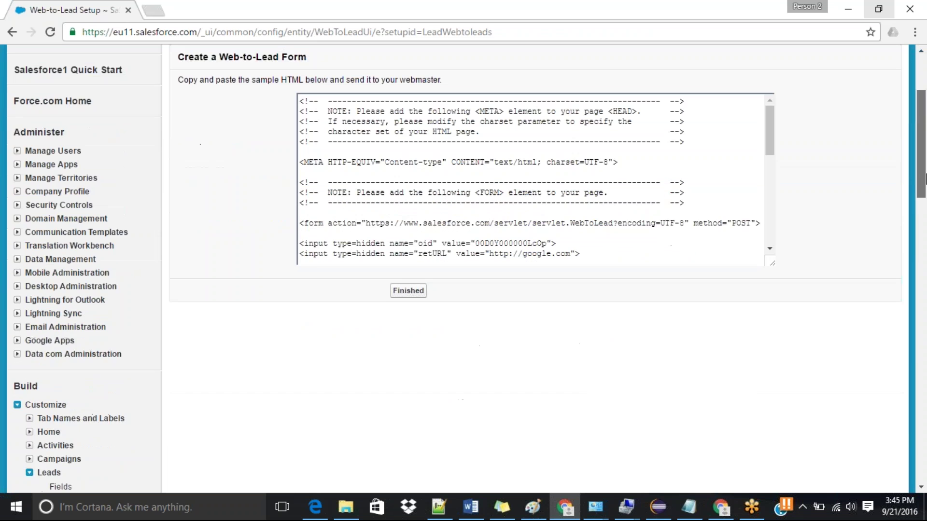
pyautogui.moveTo(770, 114); pyautogui.dragTo(779, 85)
pyautogui.moveTo(924, 162); pyautogui.dragTo(925, 143)
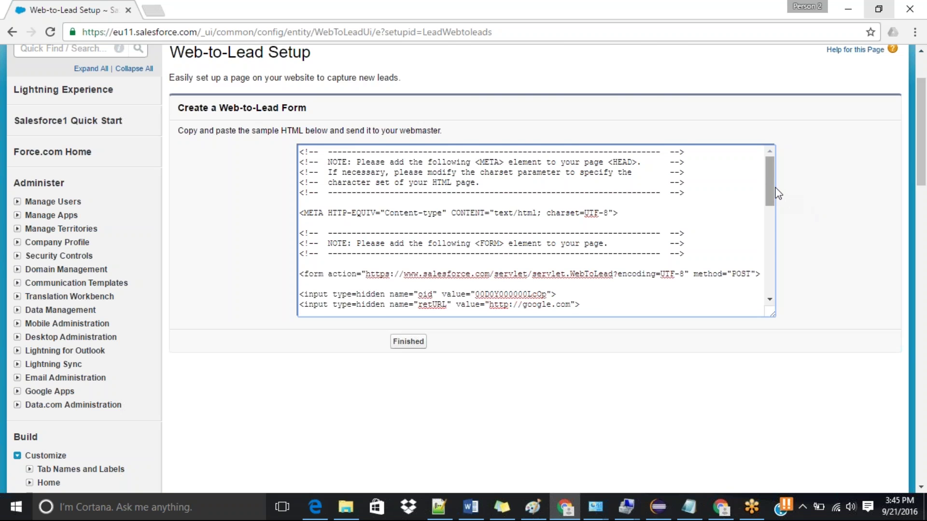
pyautogui.moveTo(773, 183); pyautogui.dragTo(773, 241)
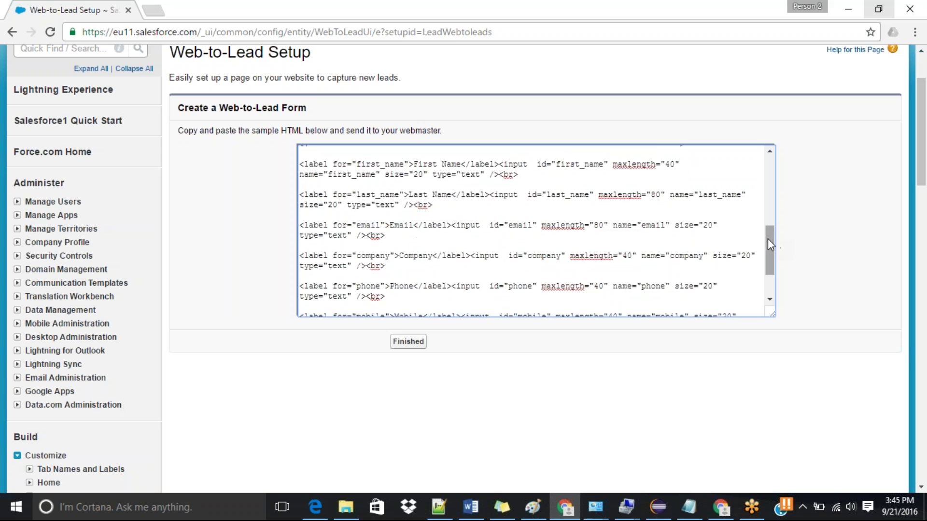
# Step: Check the first_name, last_name, email, company and phone field ids in the generated HTML
pyautogui.doubleClick(574, 161)
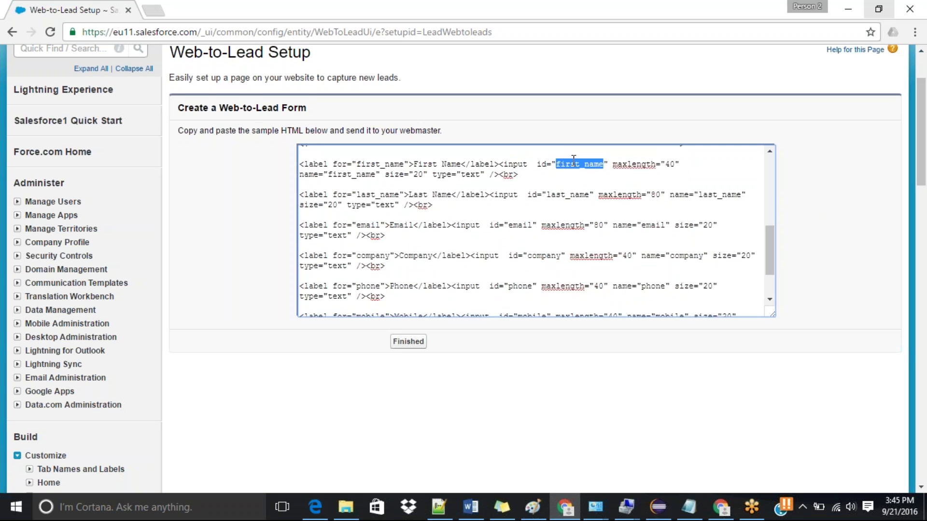
pyautogui.doubleClick(574, 195)
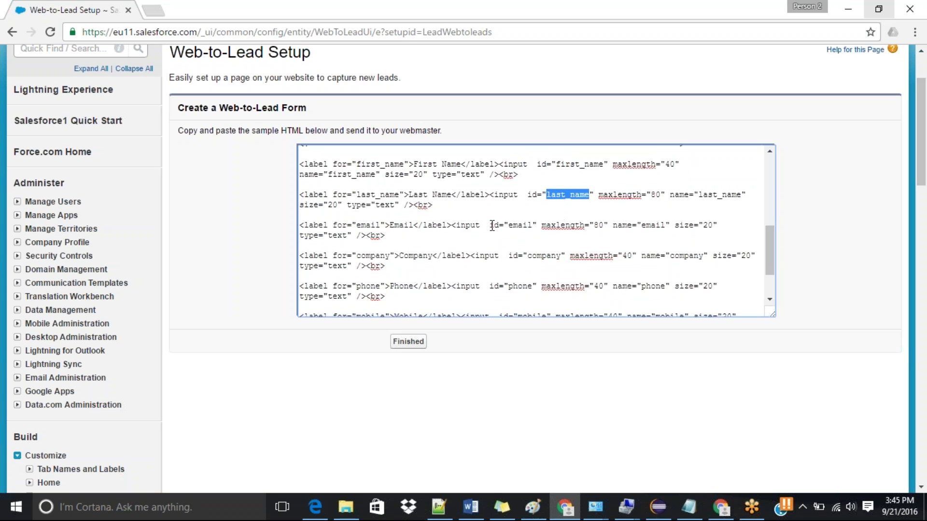
pyautogui.click(520, 218)
pyautogui.doubleClick(520, 226)
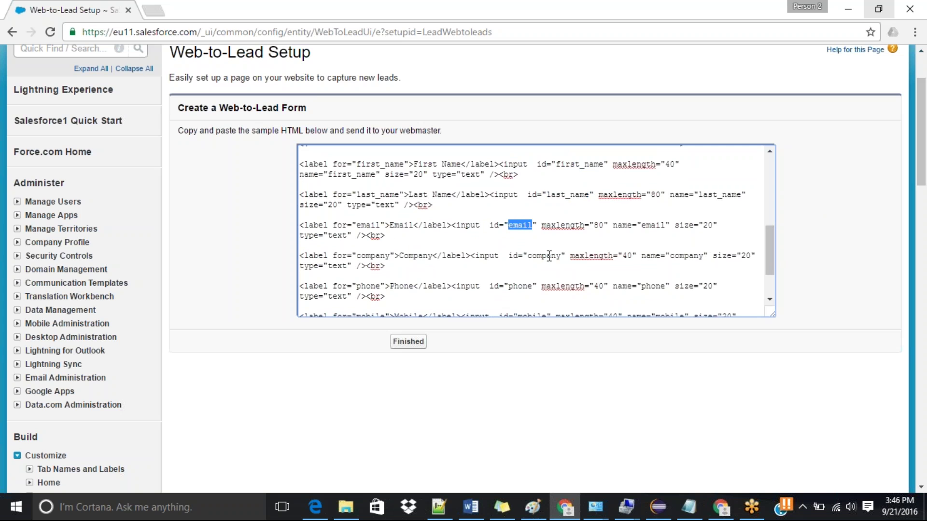
pyautogui.doubleClick(548, 256)
pyautogui.doubleClick(519, 287)
pyautogui.moveTo(774, 260)
pyautogui.mouseDown()
pyautogui.moveTo(775, 282)
pyautogui.moveTo(774, 252)
pyautogui.mouseUp()
# Step: Select and copy all of the sample form HTML
pyautogui.click(674, 251)
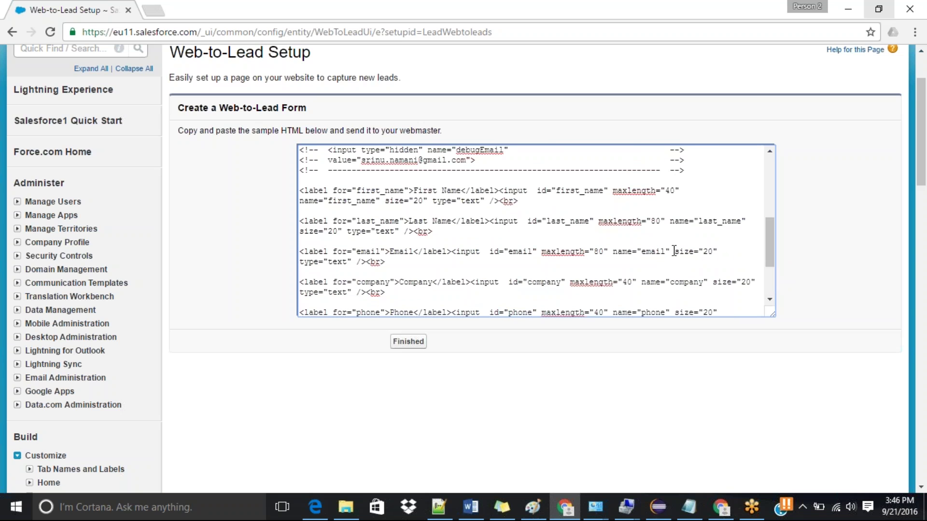
pyautogui.hotkey('ctrl', 'a')
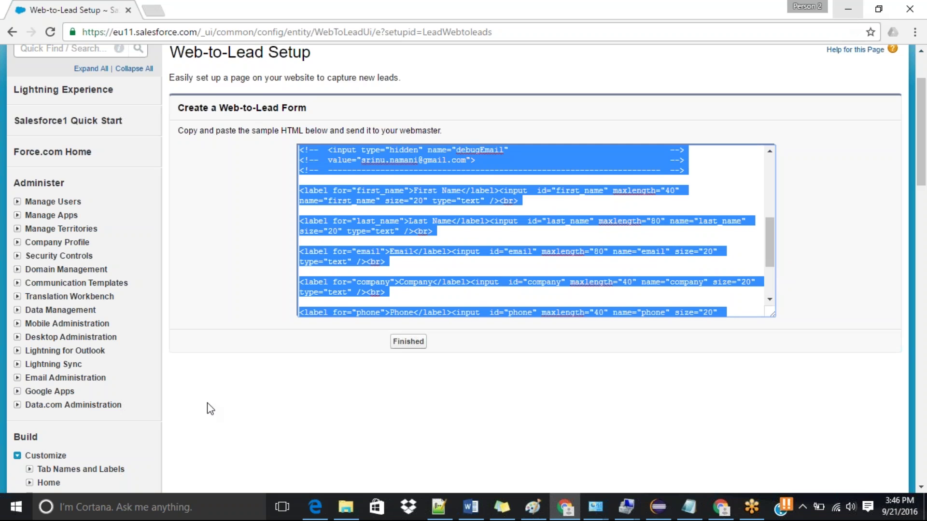
pyautogui.click(135, 506)
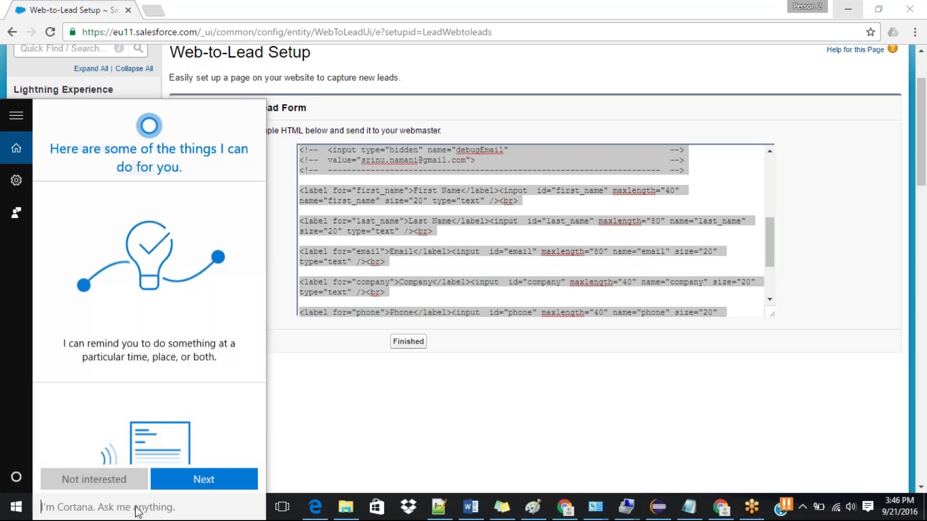
# Step: Paste the copied form code into a new Notepad document
pyautogui.write('notep')
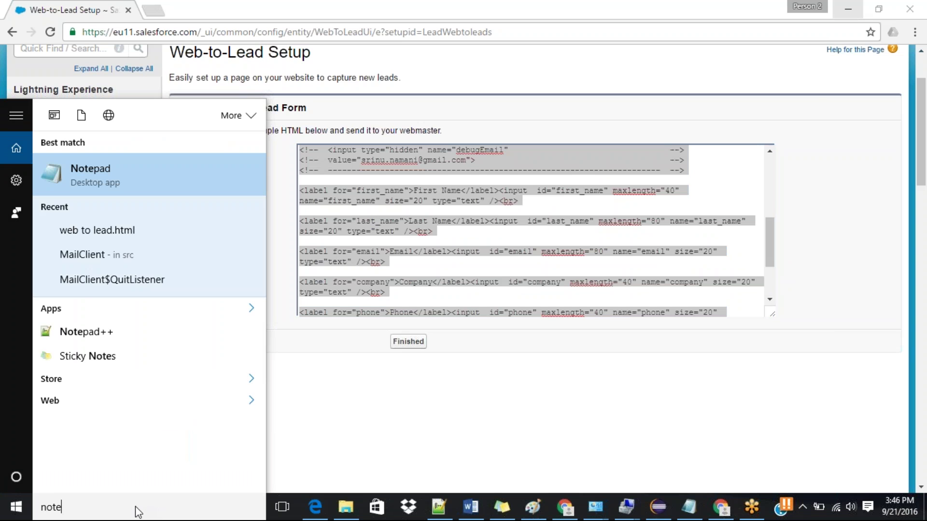
pyautogui.click(150, 173)
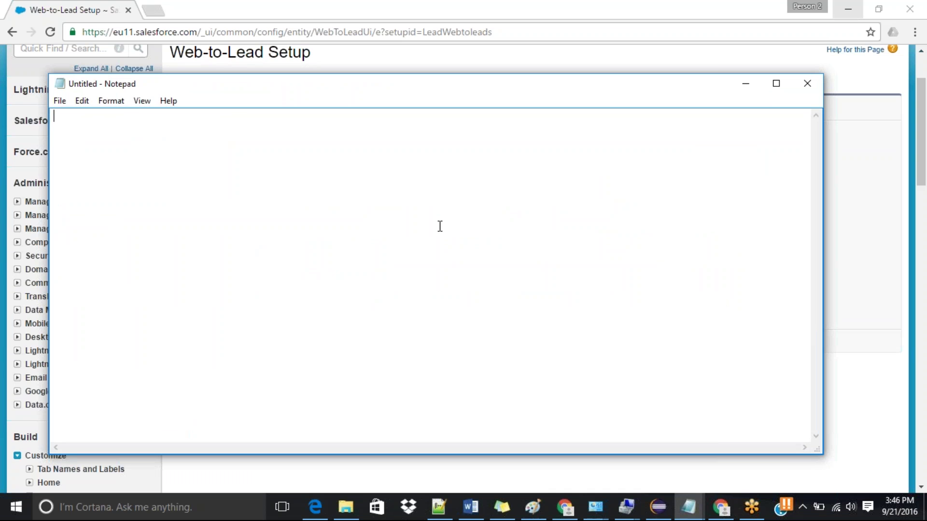
pyautogui.hotkey('ctrl', 'v')
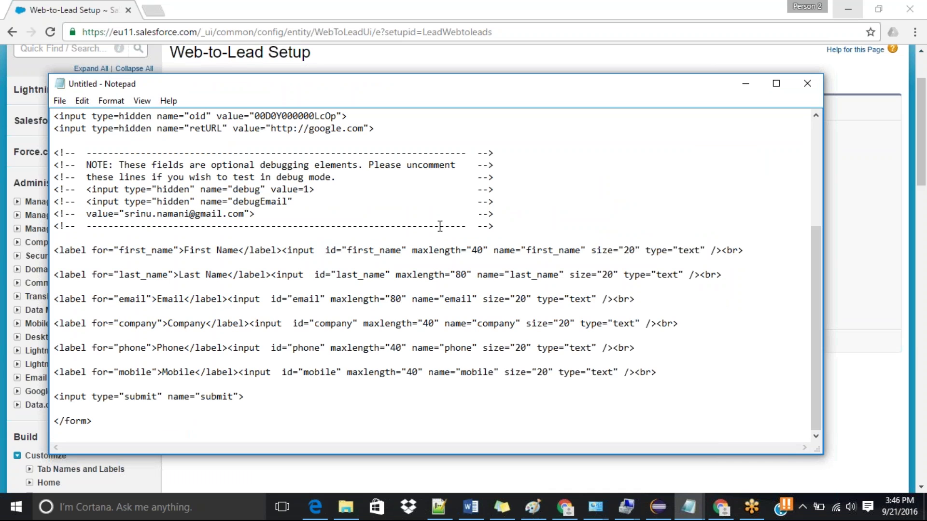
# Step: Save the code as WebToLead.html and close Notepad
pyautogui.click(64, 106)
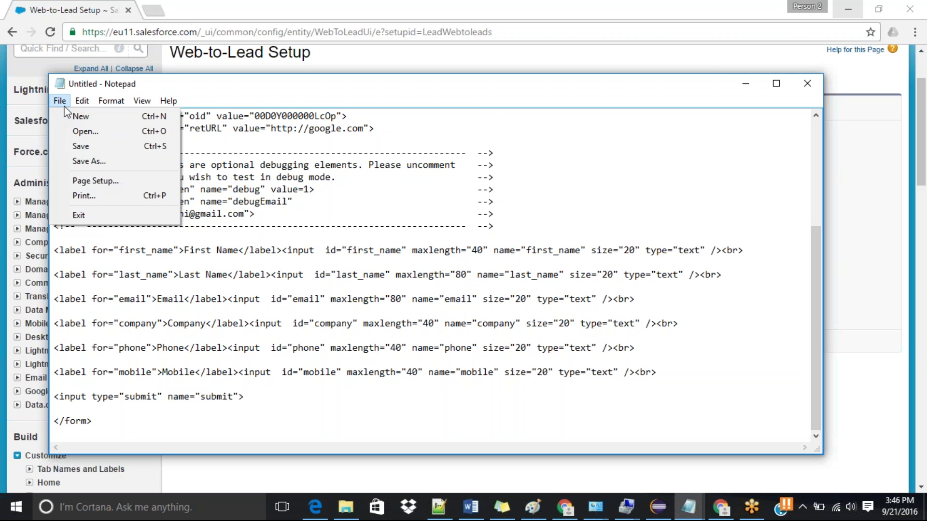
pyautogui.click(91, 162)
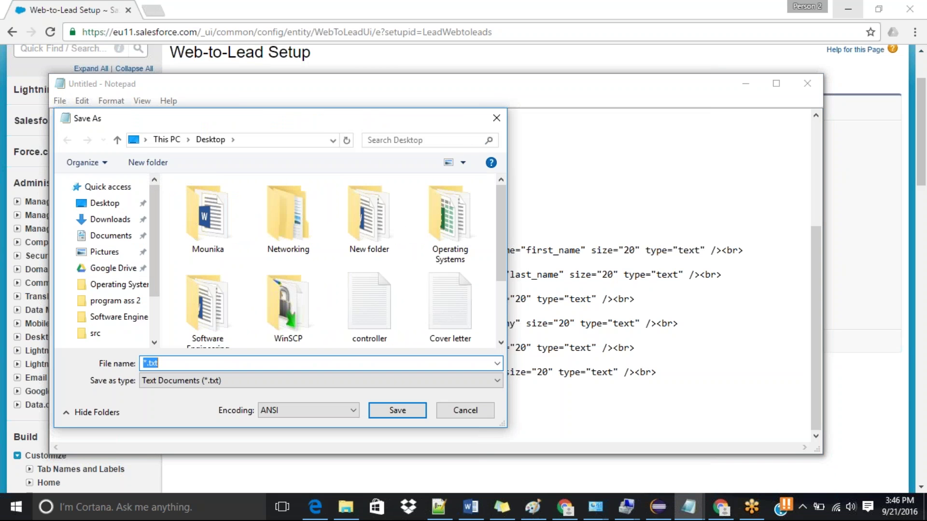
pyautogui.write('WebToLead.html')
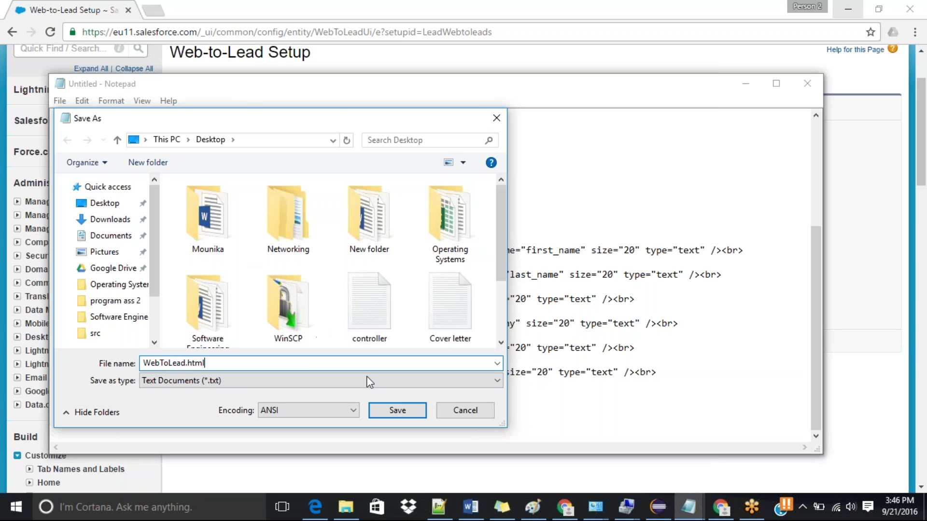
pyautogui.click(397, 411)
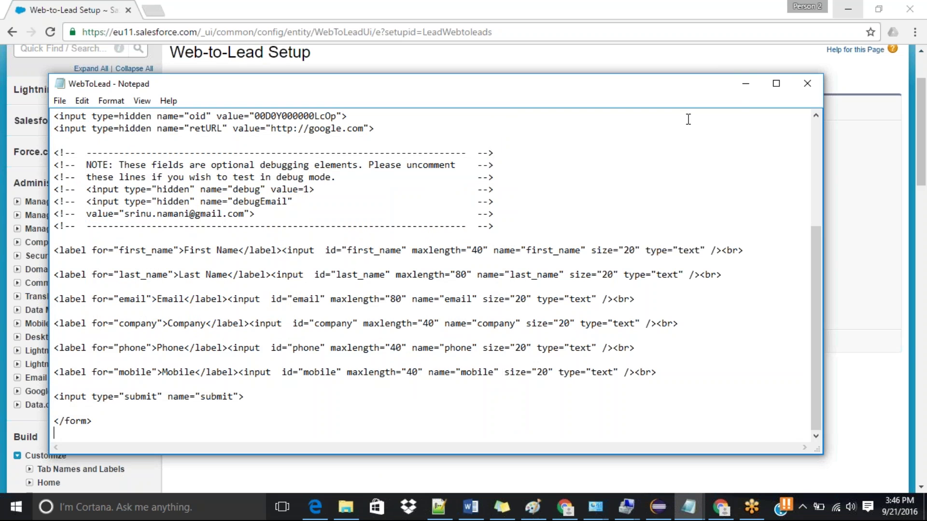
pyautogui.click(813, 93)
pyautogui.click(813, 93)
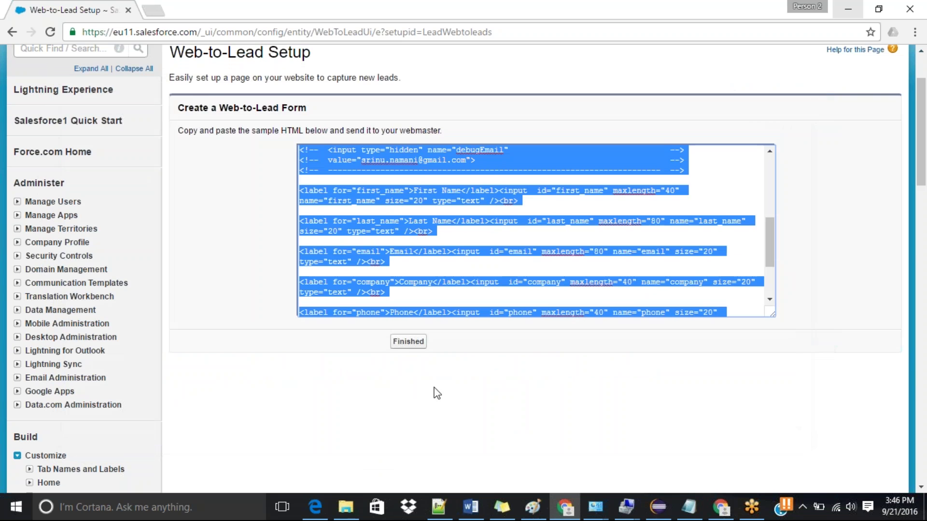
# Step: Open WebToLead.html from the Desktop folder so it displays in Edge
pyautogui.click(351, 507)
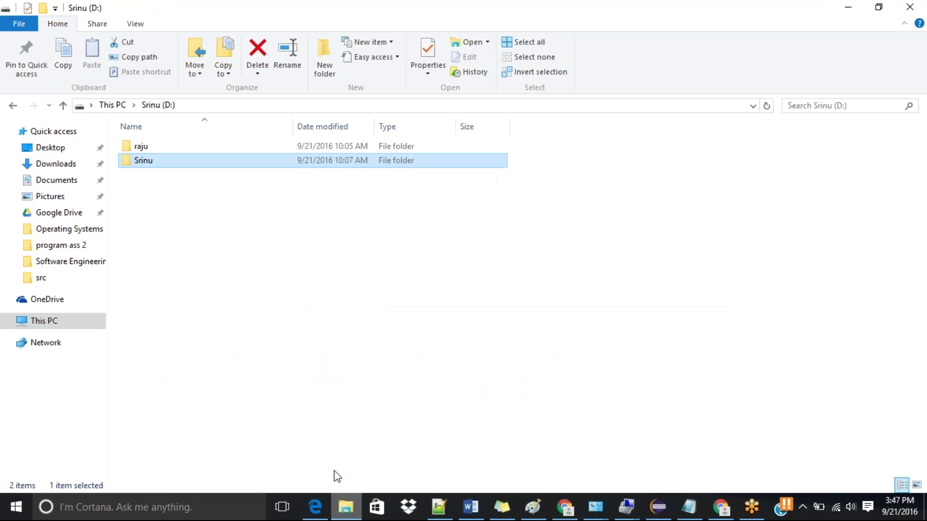
pyautogui.click(80, 149)
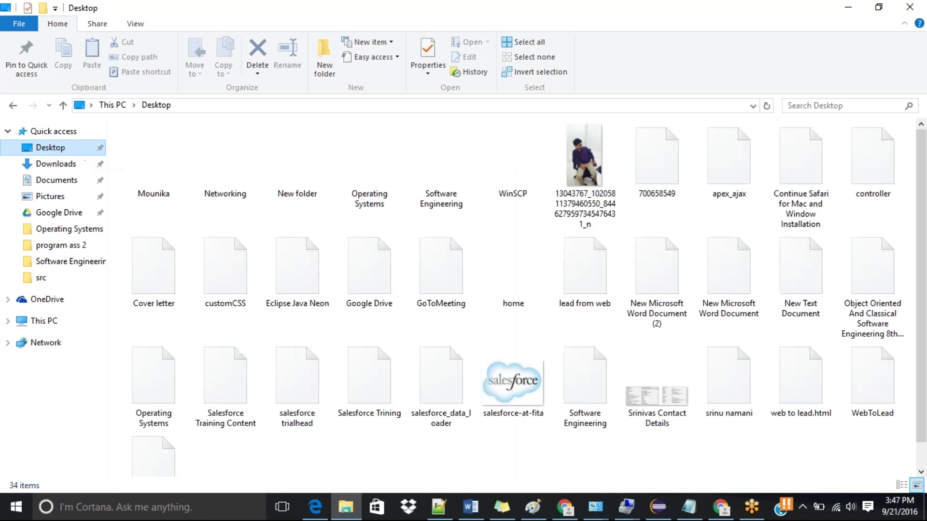
pyautogui.click(240, 181)
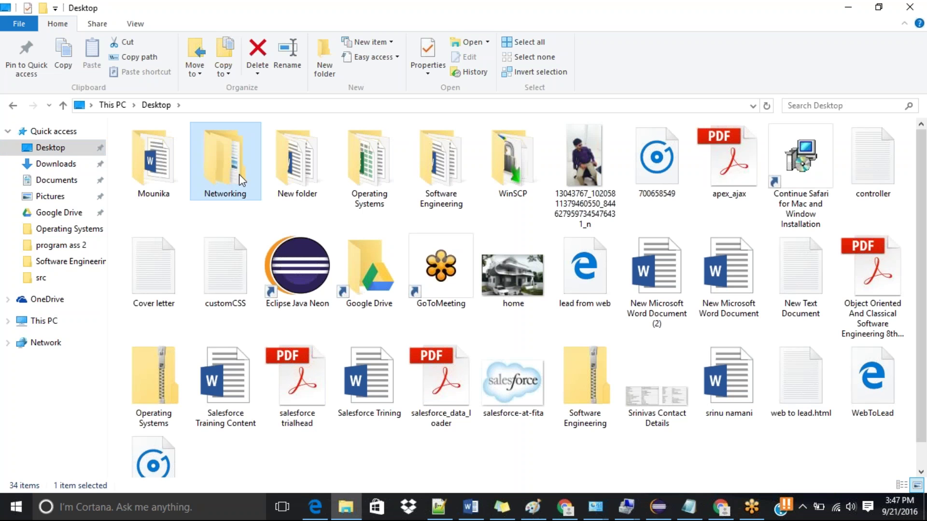
pyautogui.press('w')
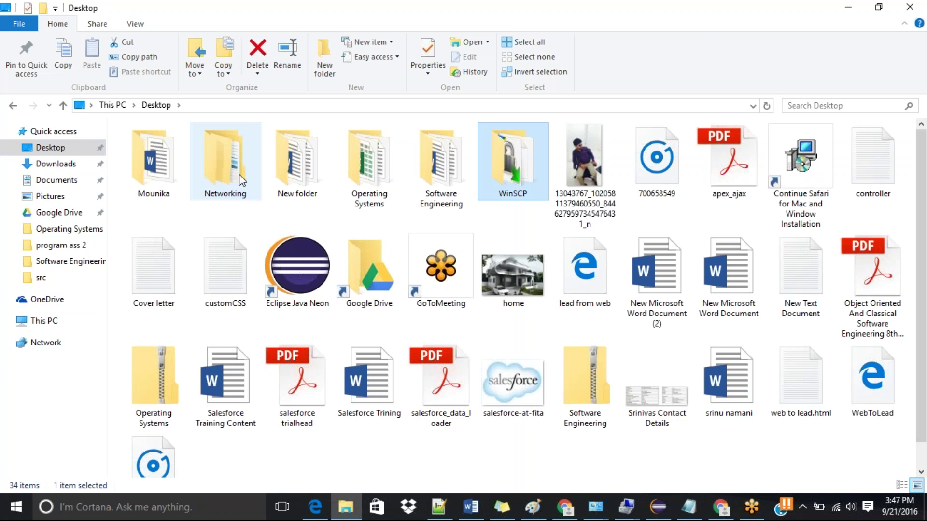
pyautogui.press('w')
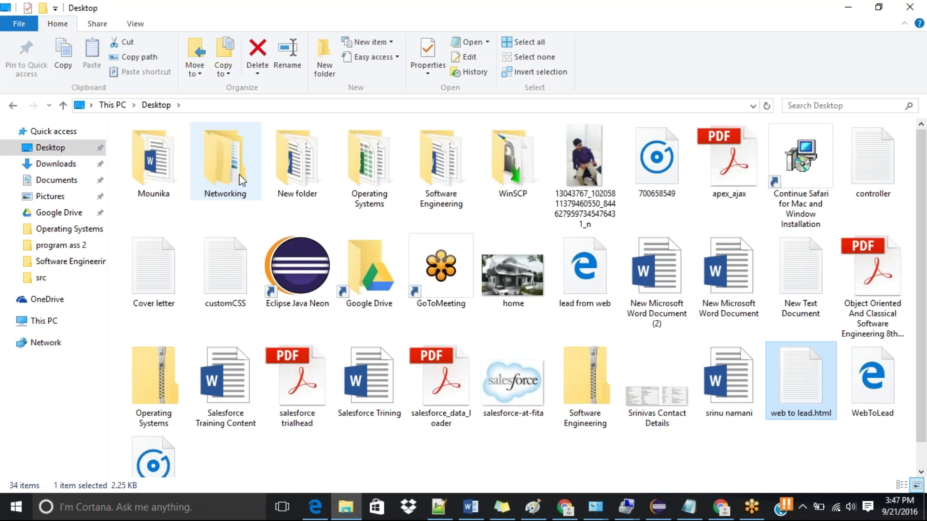
pyautogui.press('w')
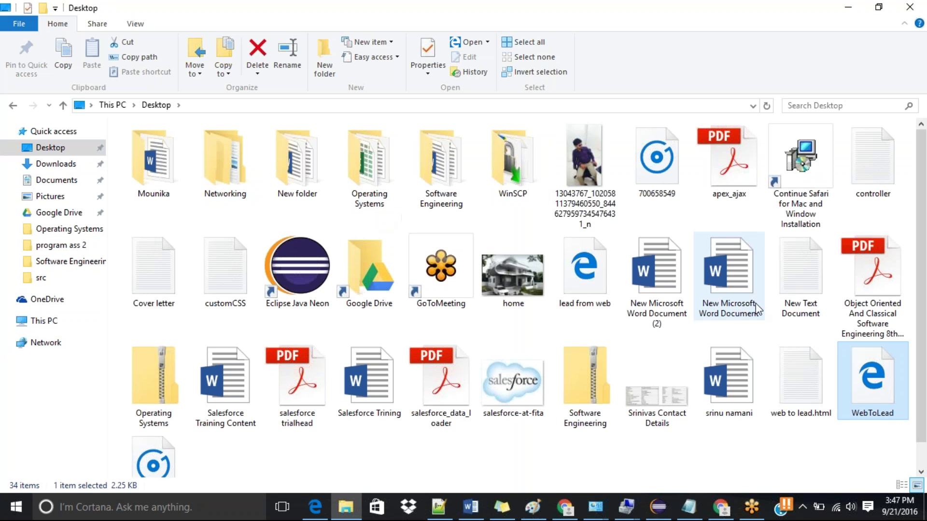
pyautogui.doubleClick(877, 406)
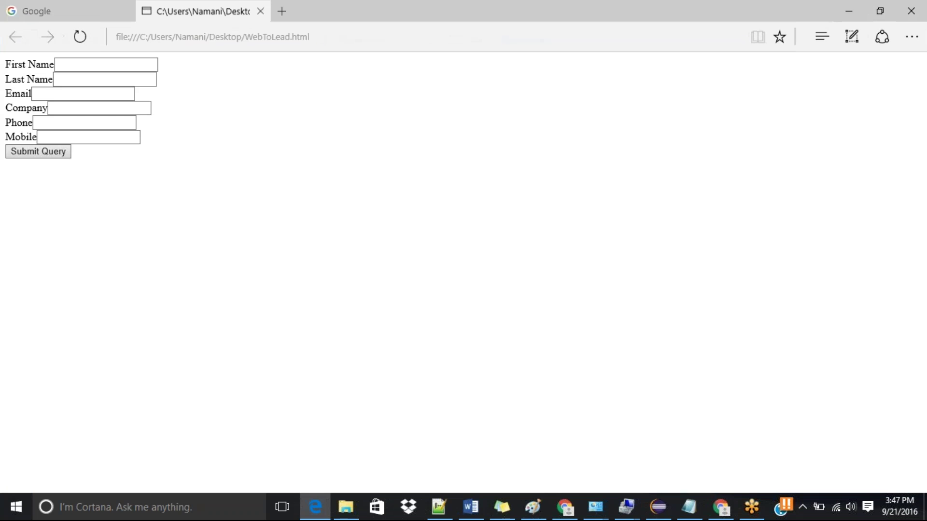
# Step: Enter the sample contact's first and last name in the lead form
pyautogui.click(100, 66)
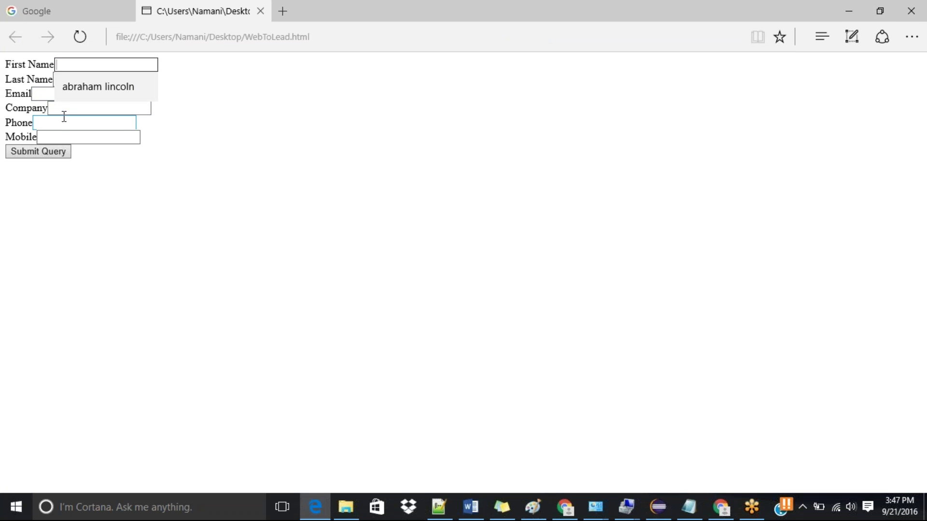
pyautogui.click(92, 193)
pyautogui.click(105, 79)
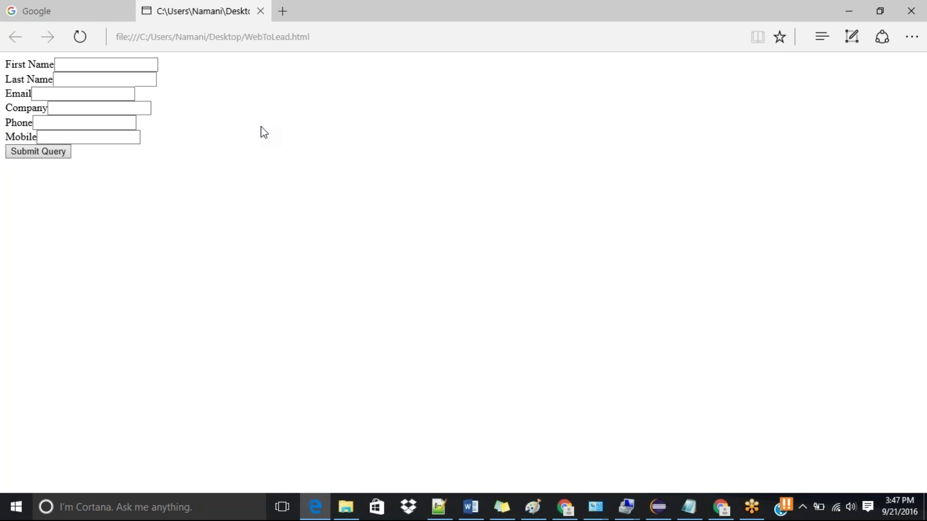
pyautogui.click(100, 65)
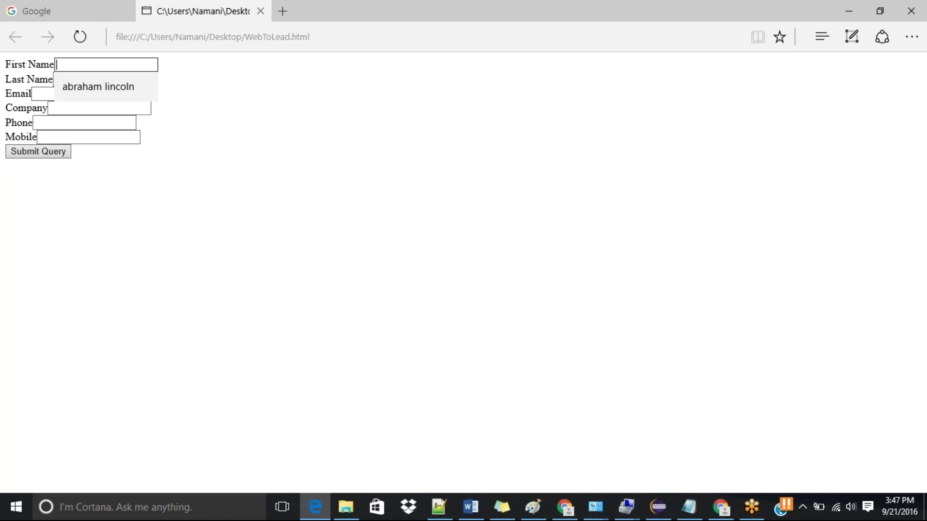
pyautogui.write('abraham lincoln')
pyautogui.press('Tab')
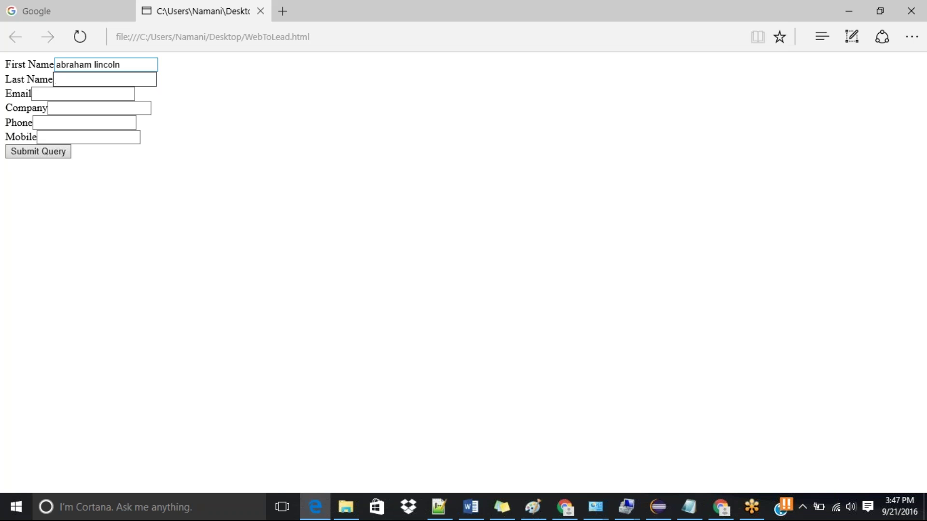
pyautogui.write('Abraham')
pyautogui.press('Tab')
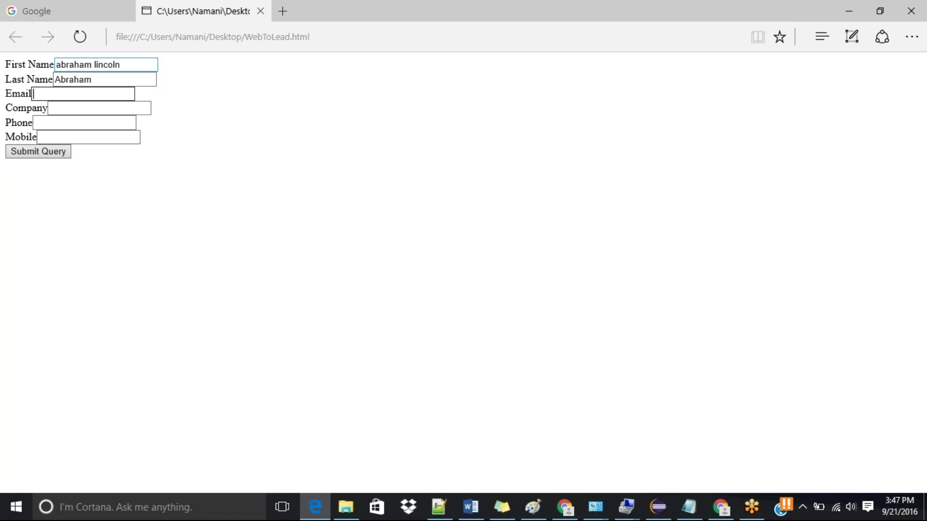
# Step: Fill in the contact's e-mail, company Technology and phone number, then submit the form
pyautogui.write('Li')
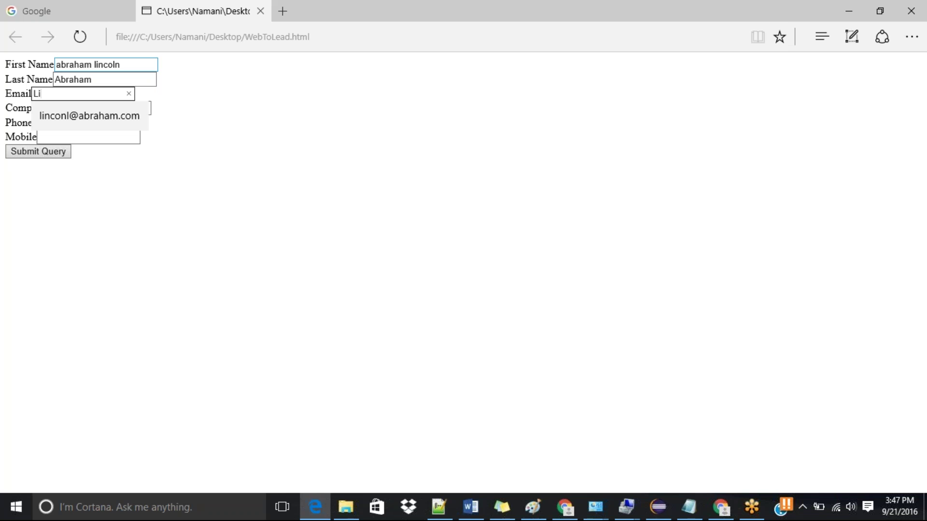
pyautogui.press('BackSpace')
pyautogui.press('BackSpace')
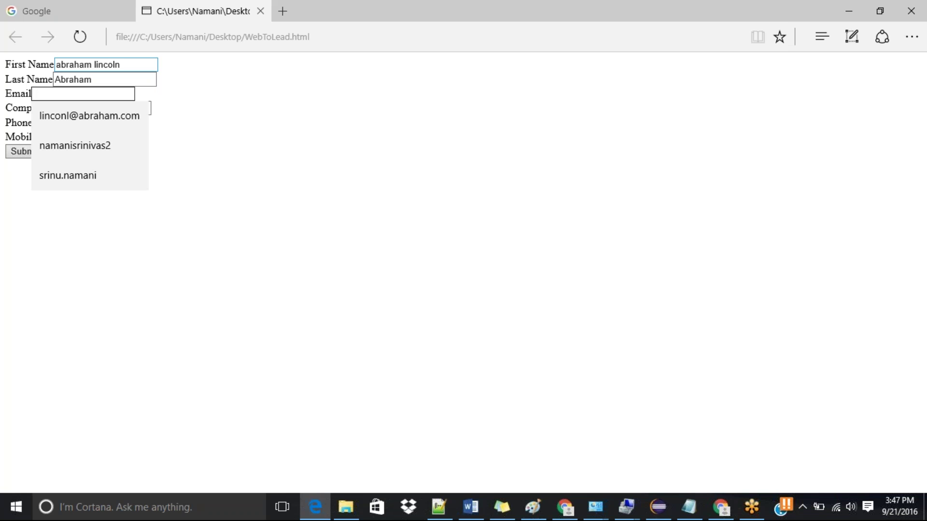
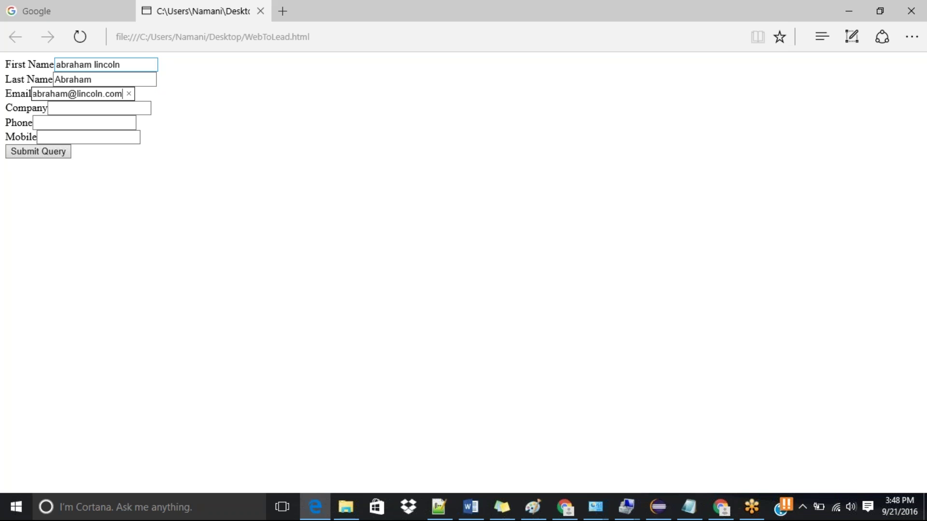
pyautogui.press('Tab')
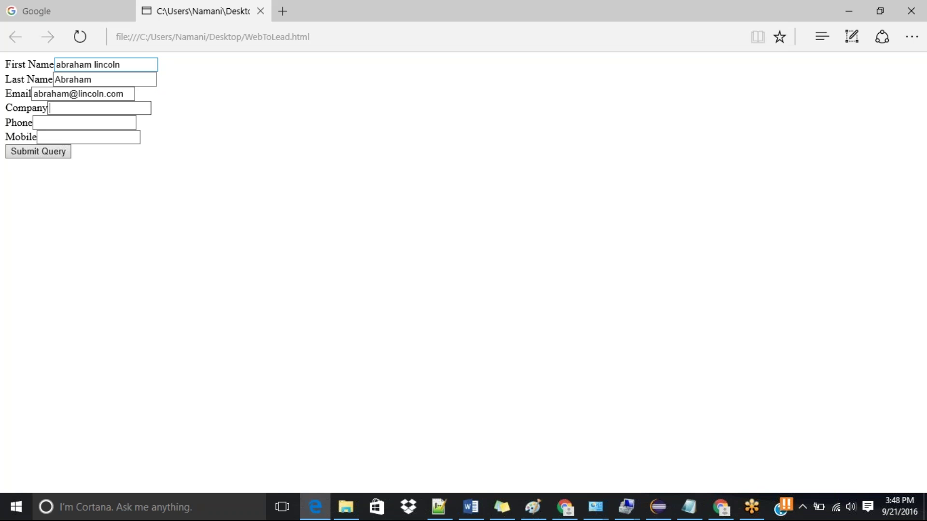
pyautogui.write('Technology')
pyautogui.press('Tab')
pyautogui.write('898989')
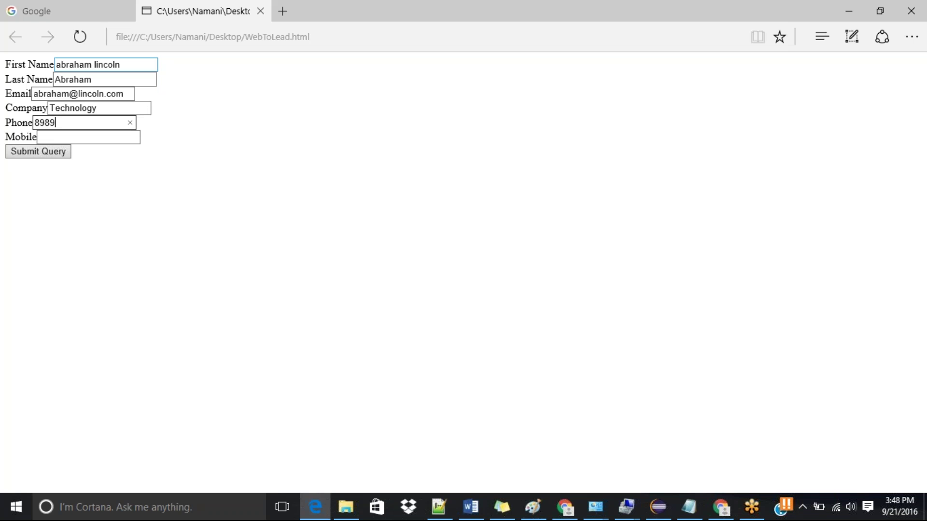
pyautogui.write('8989')
pyautogui.click(107, 134)
pyautogui.click(38, 155)
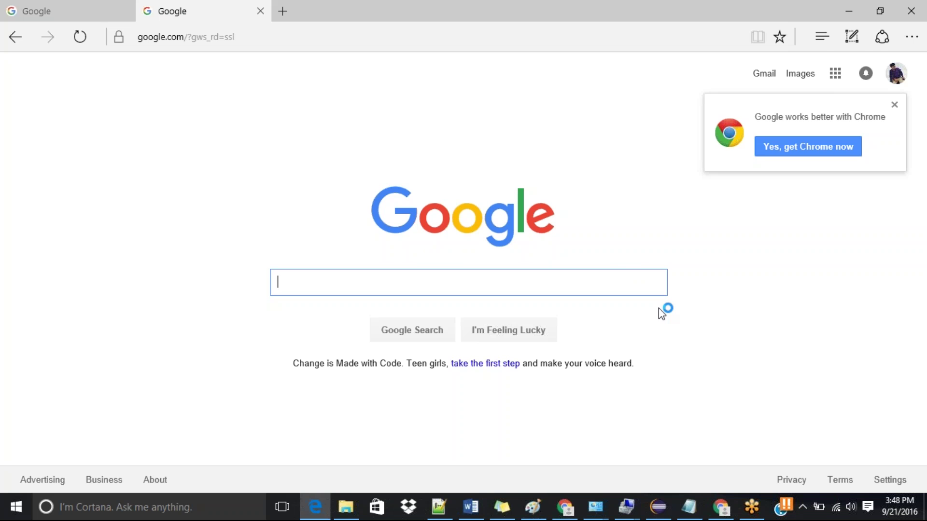
# Step: Go to the Salesforce Leads tab and open the list of lead views
pyautogui.click(565, 508)
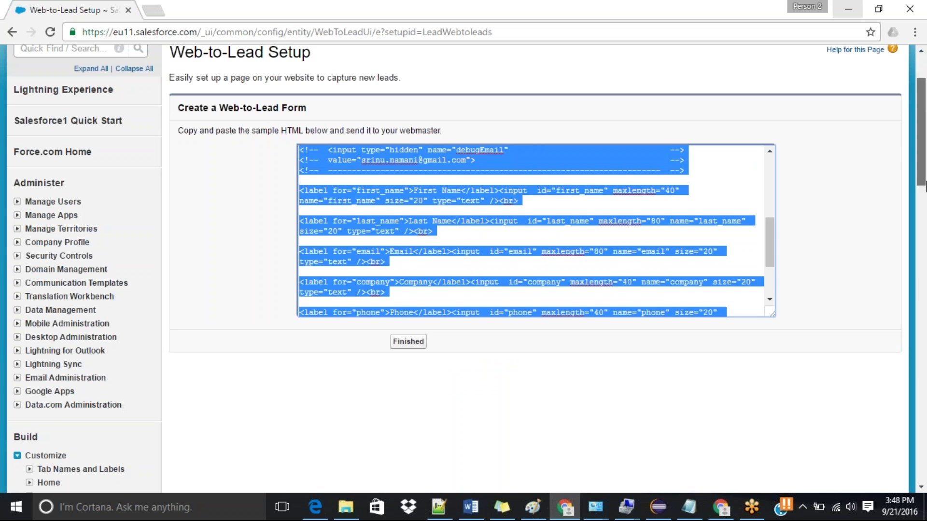
pyautogui.scroll(2, 917, 145)
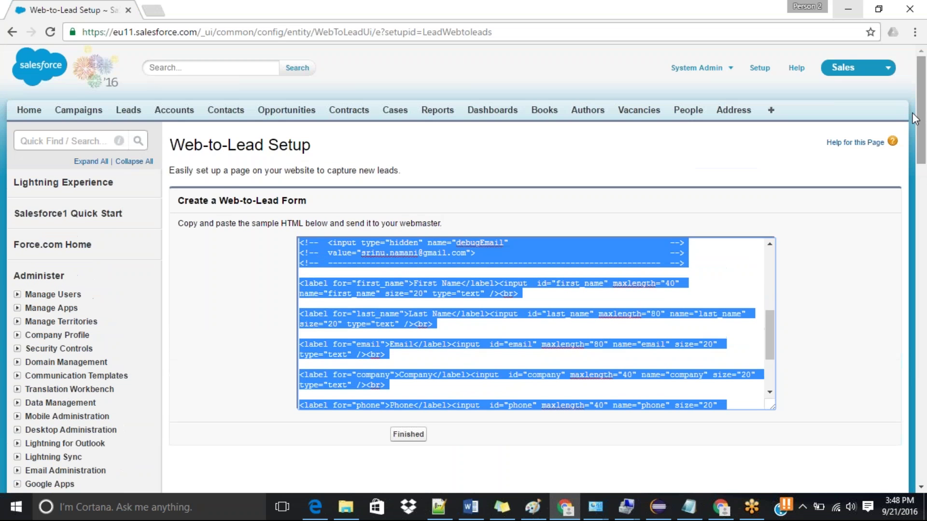
pyautogui.click(133, 116)
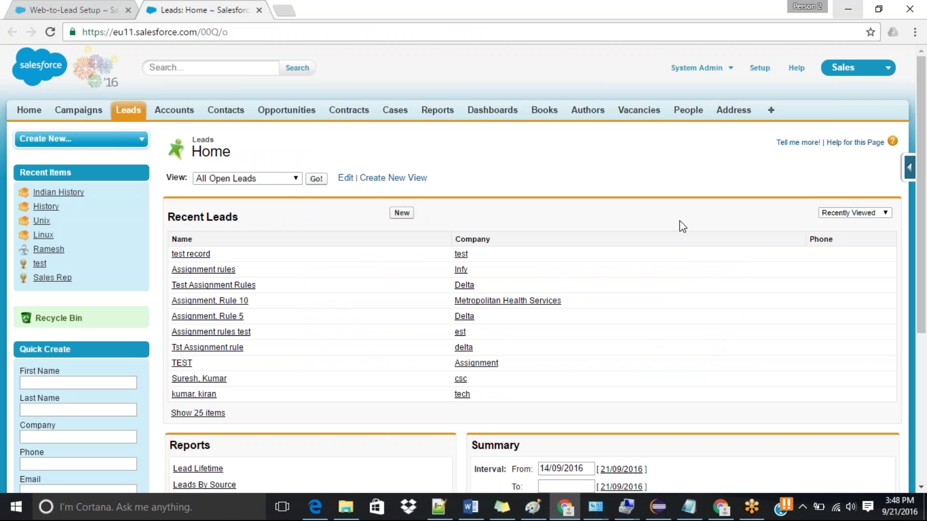
pyautogui.moveTo(923, 119); pyautogui.dragTo(923, 123)
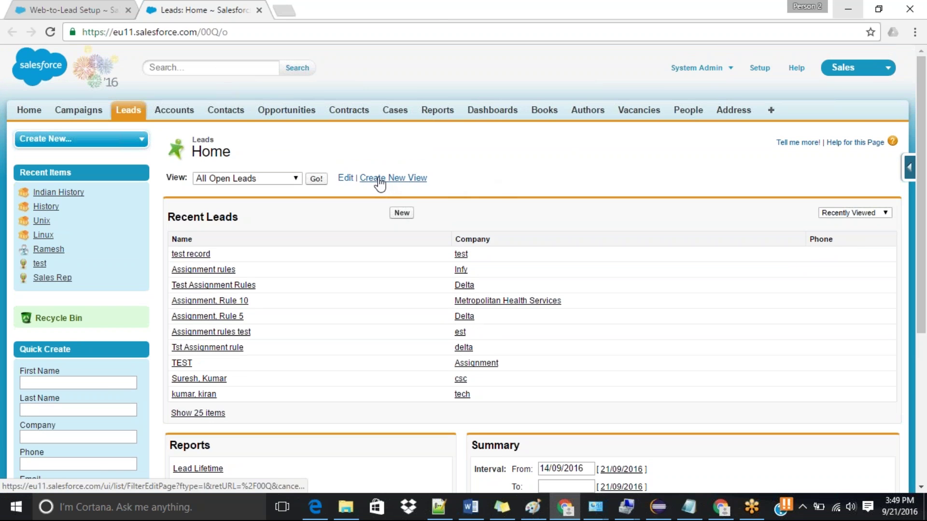
pyautogui.click(274, 180)
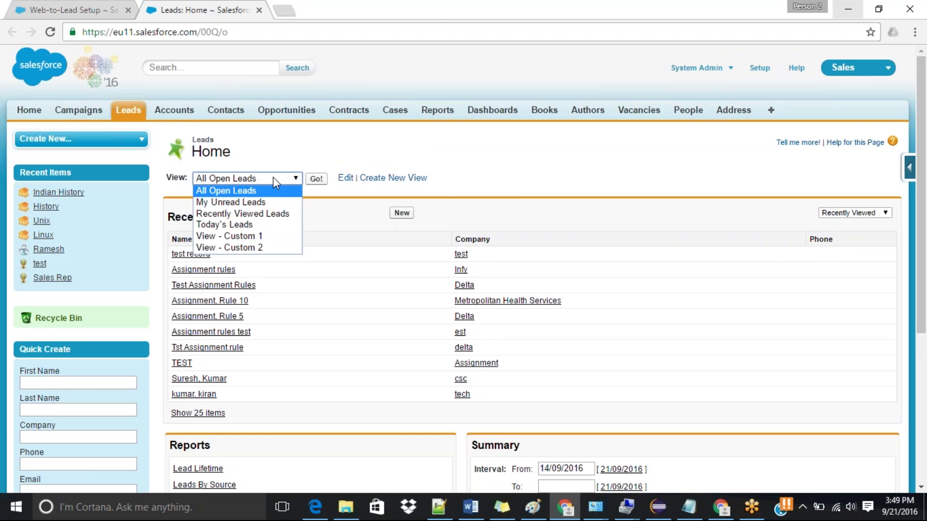
# Step: Switch the Leads list to the Today's Leads view
pyautogui.click(239, 226)
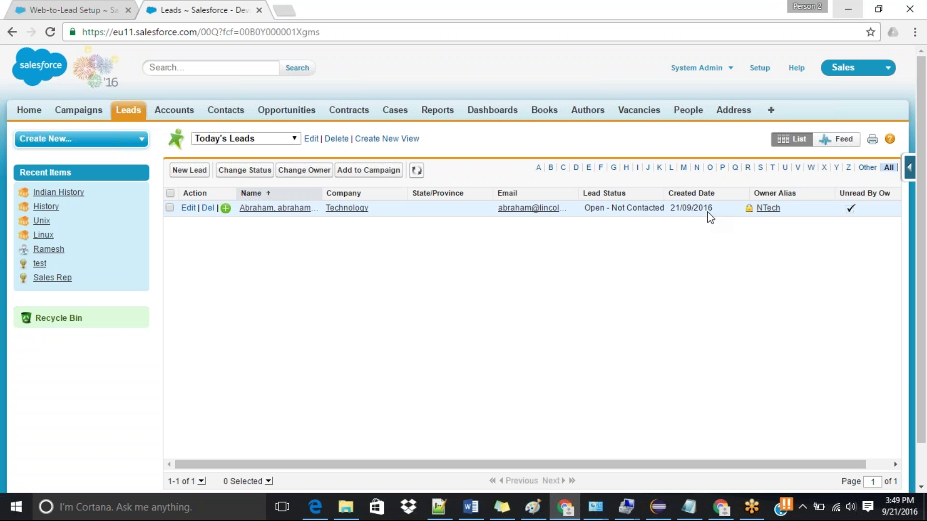
pyautogui.click(276, 144)
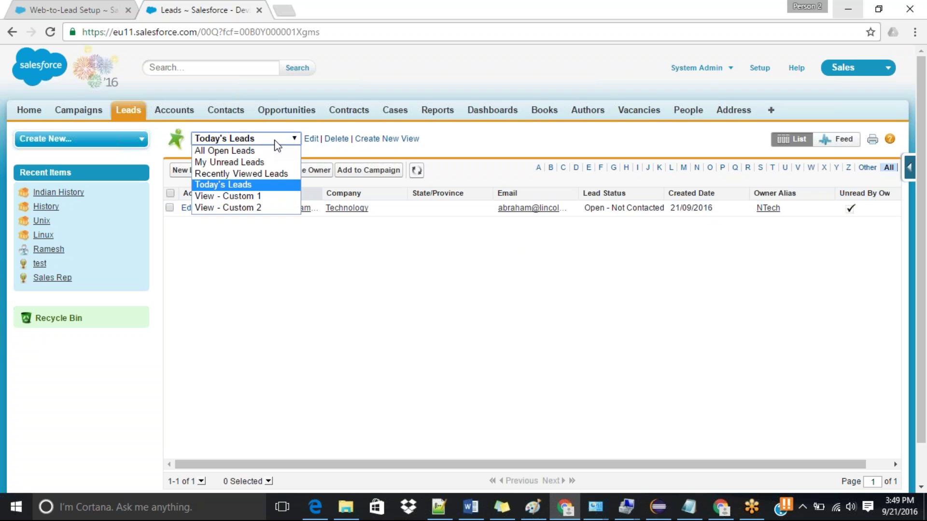
pyautogui.click(274, 140)
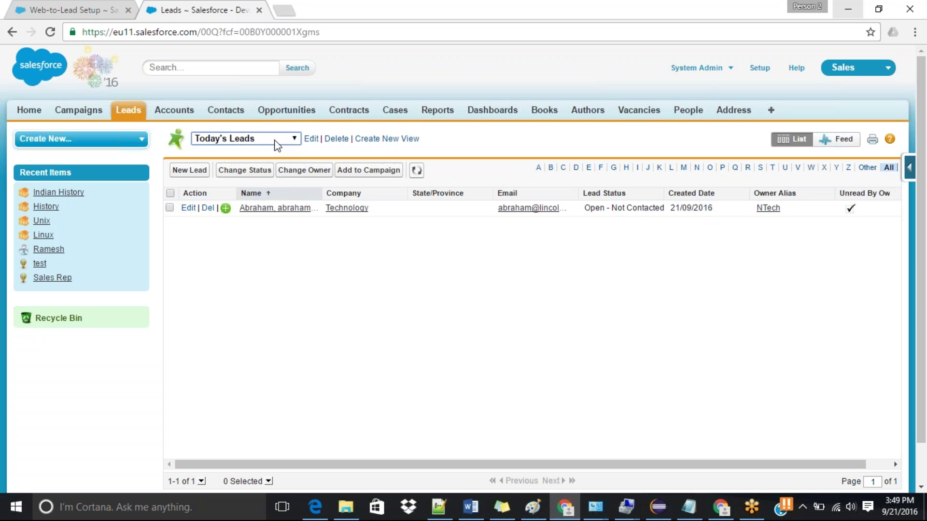
# Step: Inspect the Today's Leads filter (Created Date equals TODAY), then return to Web-to-Lead Setup
pyautogui.click(310, 139)
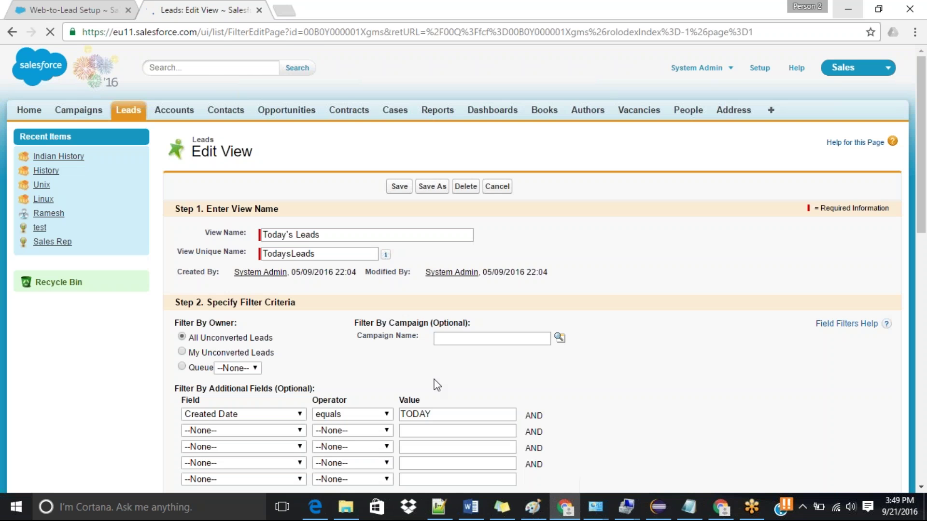
pyautogui.doubleClick(420, 413)
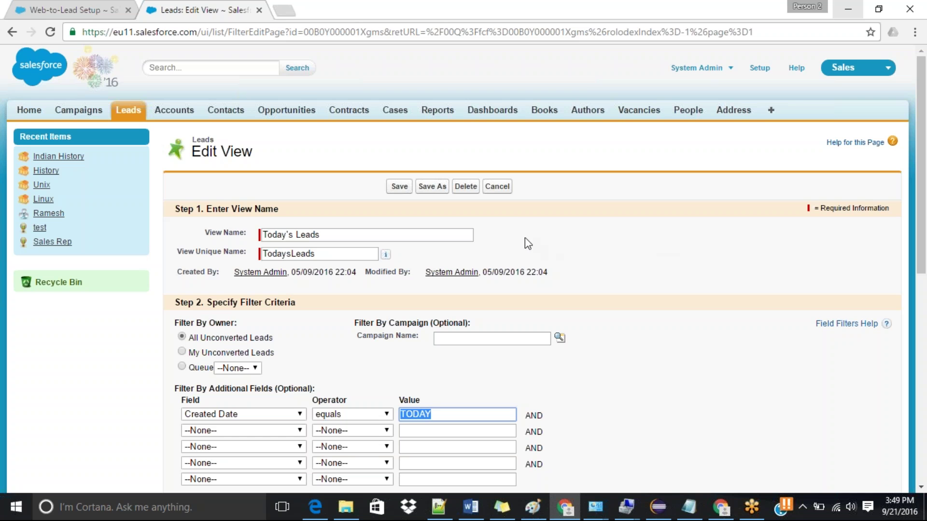
pyautogui.click(497, 186)
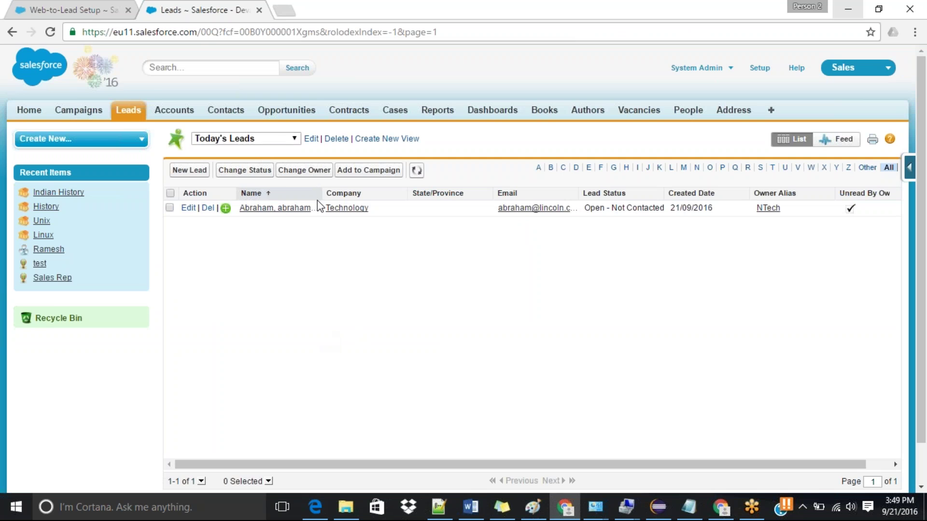
pyautogui.click(84, 6)
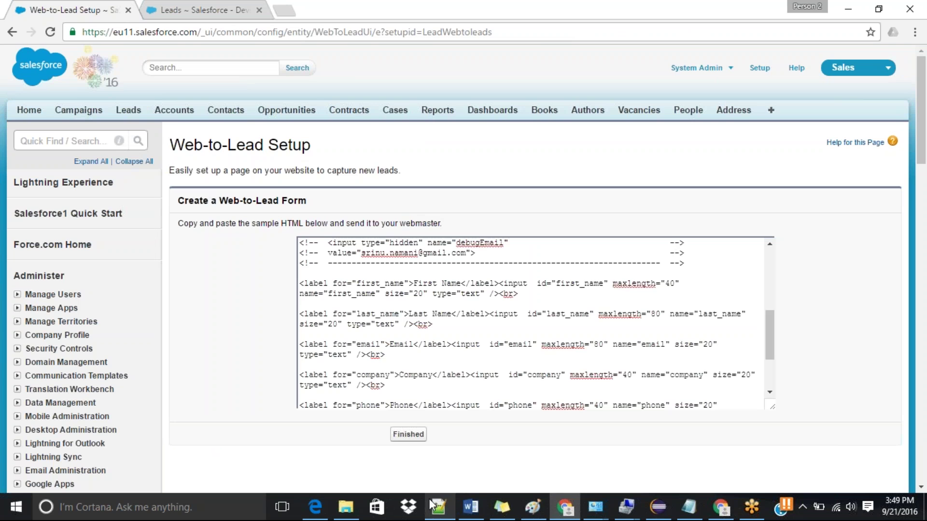
# Step: Open WebToLead.html from the Desktop in Edge and enter the test lead's first and last name
pyautogui.click(347, 511)
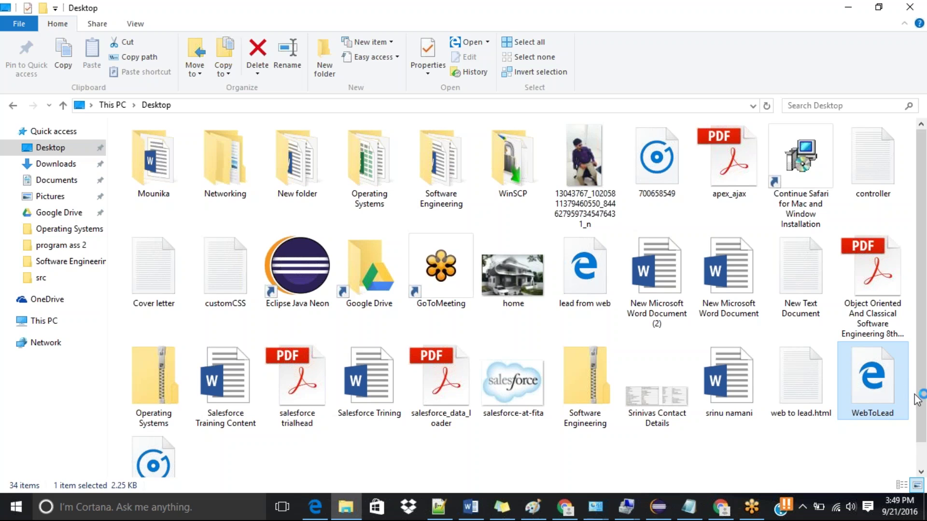
pyautogui.doubleClick(889, 389)
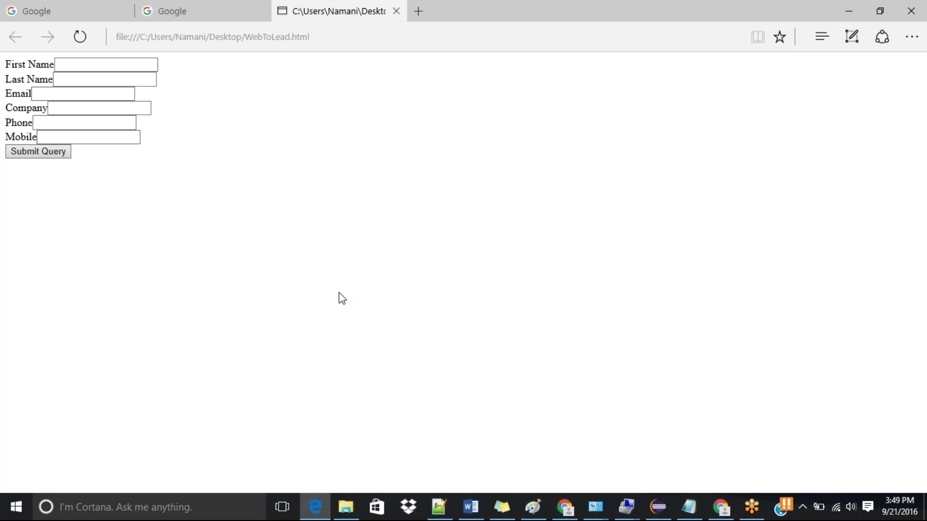
pyautogui.click(98, 61)
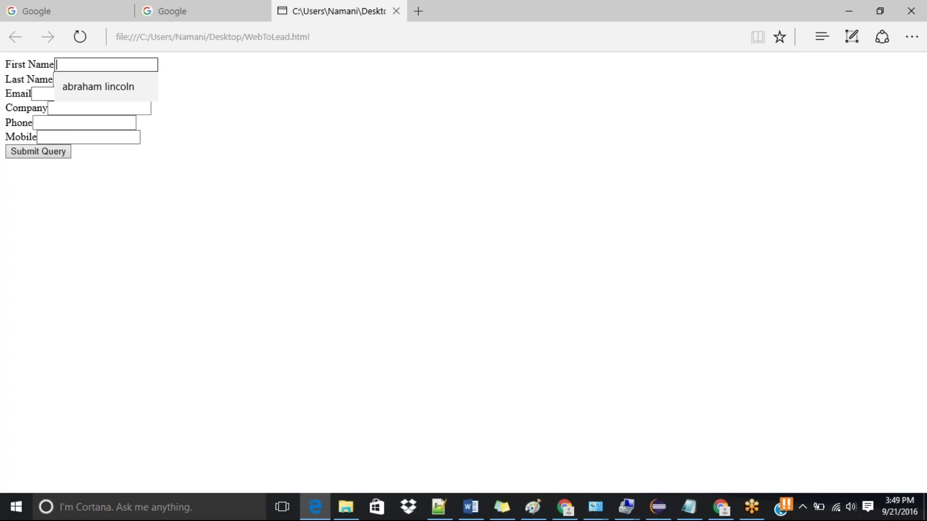
pyautogui.write('mother therisa')
pyautogui.press('BackSpace')
pyautogui.press('BackSpace')
pyautogui.press('BackSpace')
pyautogui.press('BackSpace')
pyautogui.press('BackSpace')
pyautogui.press('BackSpace')
pyautogui.press('BackSpace')
pyautogui.click(55, 79)
pyautogui.write('the')
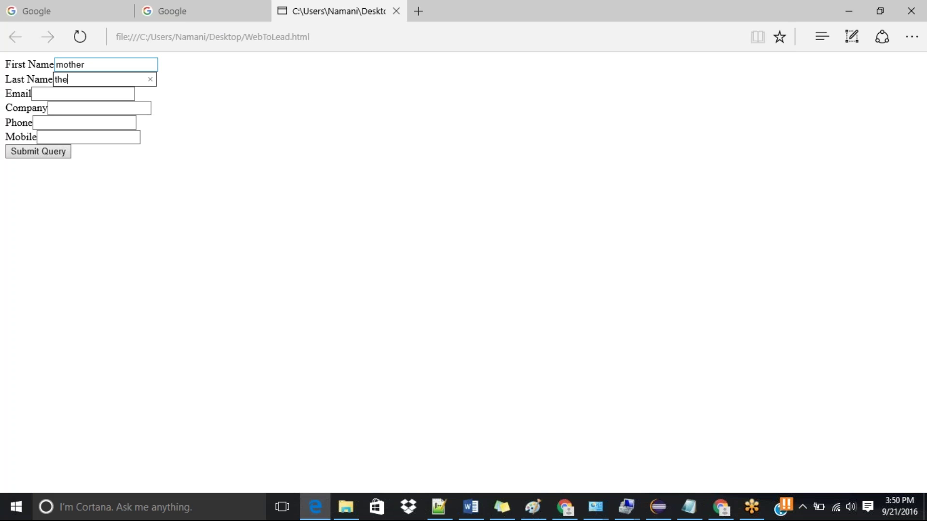
pyautogui.write('risa')
# Step: Fill in the lead's email, company 'peace corp' and a phone number, then submit the form
pyautogui.press('Tab')
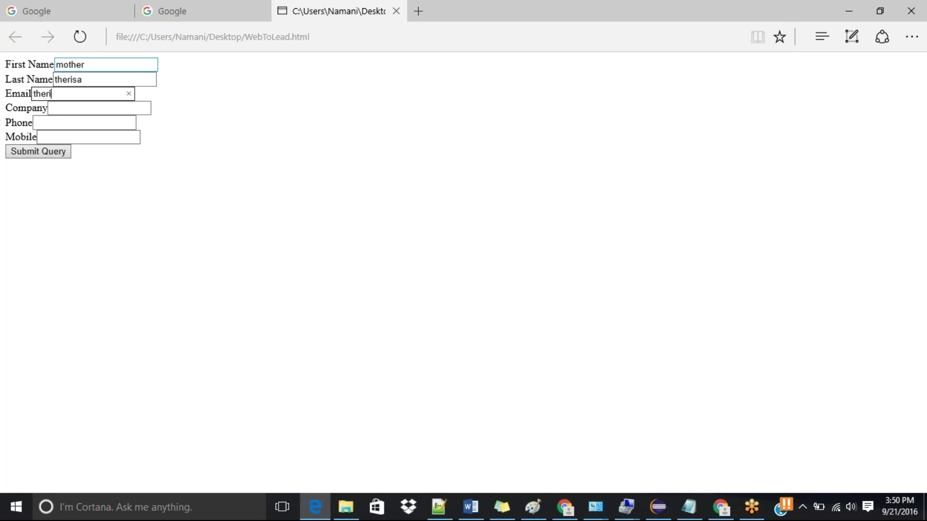
pyautogui.click(99, 107)
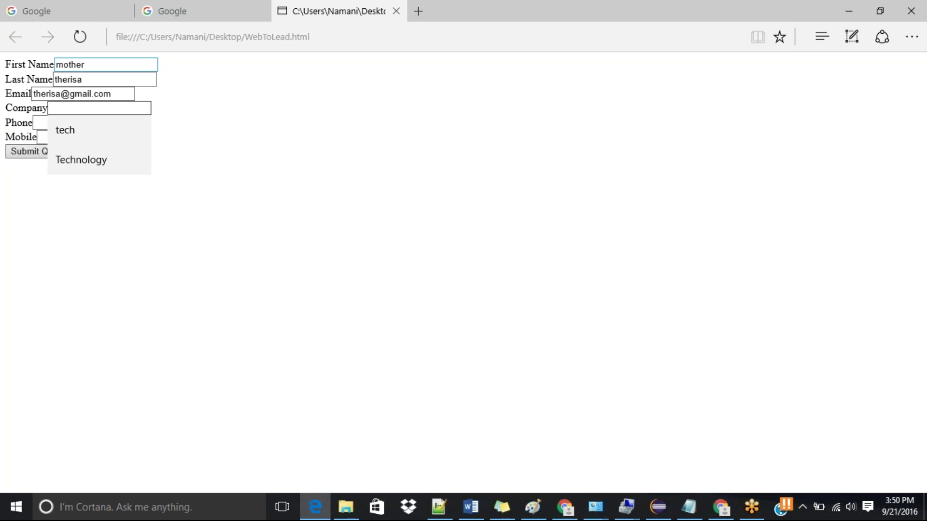
pyautogui.write('pe')
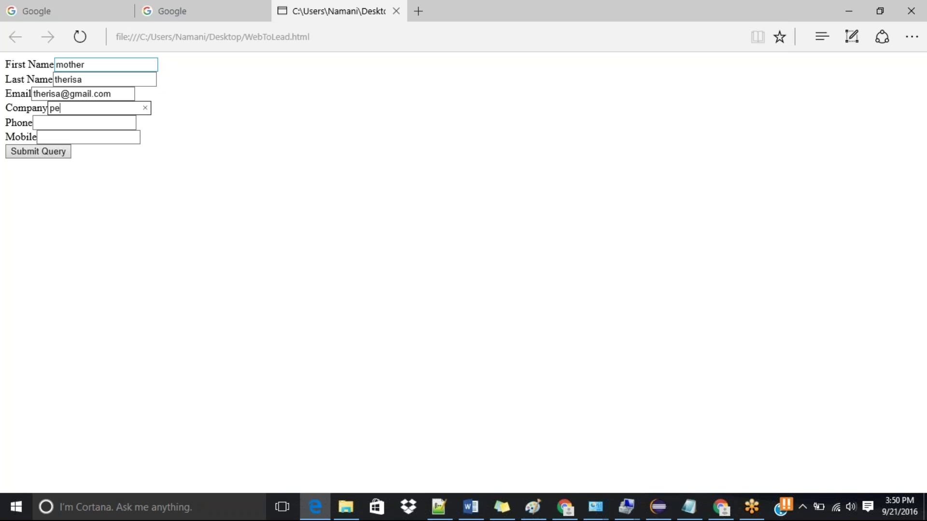
pyautogui.write('ace co')
pyautogui.press('BackSpace')
pyautogui.press('BackSpace')
pyautogui.write('ce corp')
pyautogui.click(84, 123)
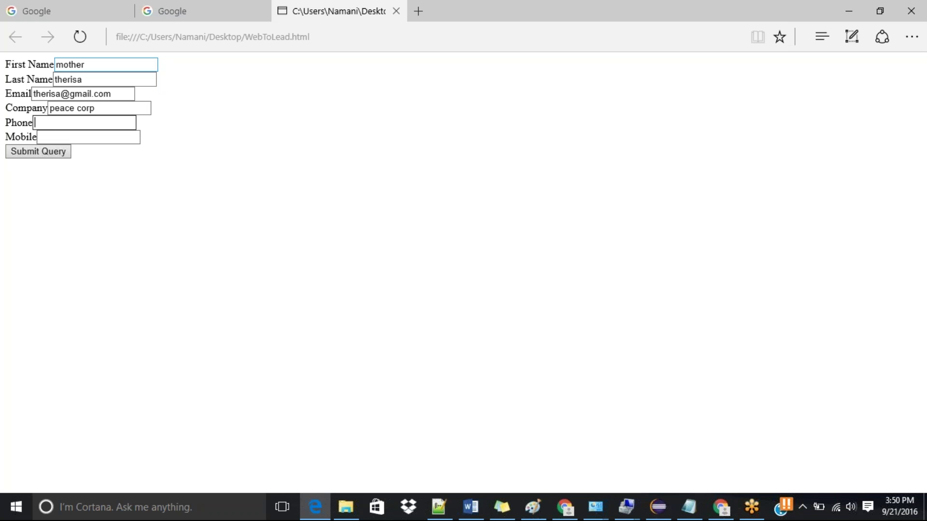
pyautogui.write('9090909090')
pyautogui.click(26, 153)
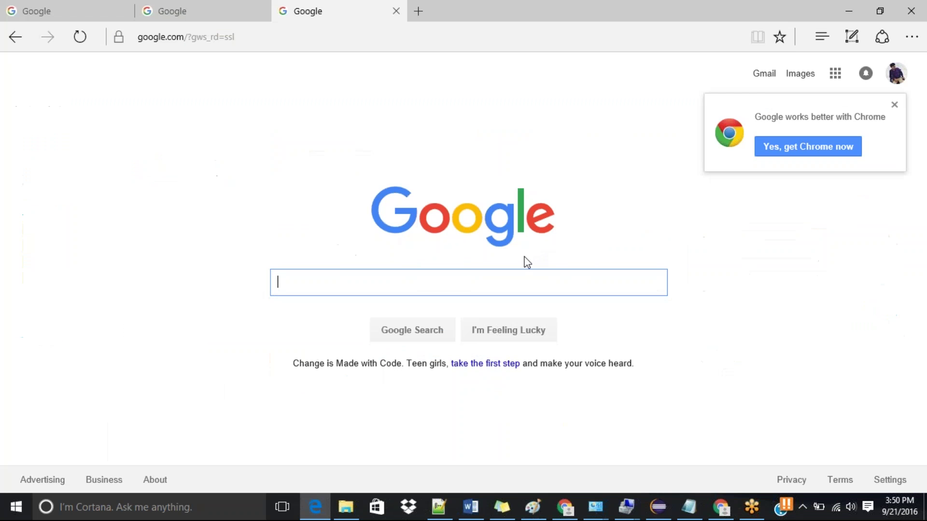
# Step: In Chrome's Leads tab, reselect Today's Leads and reload to reveal the new peace corp lead
pyautogui.click(564, 508)
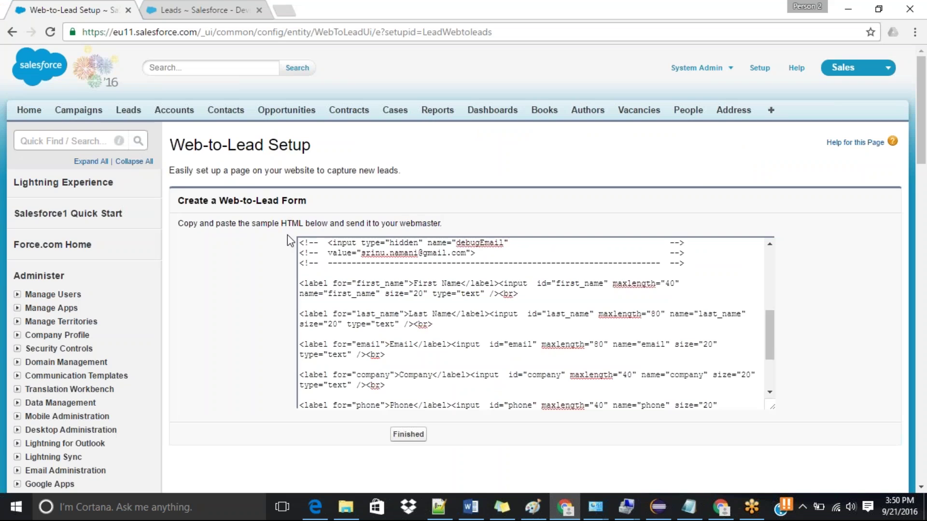
pyautogui.click(209, 10)
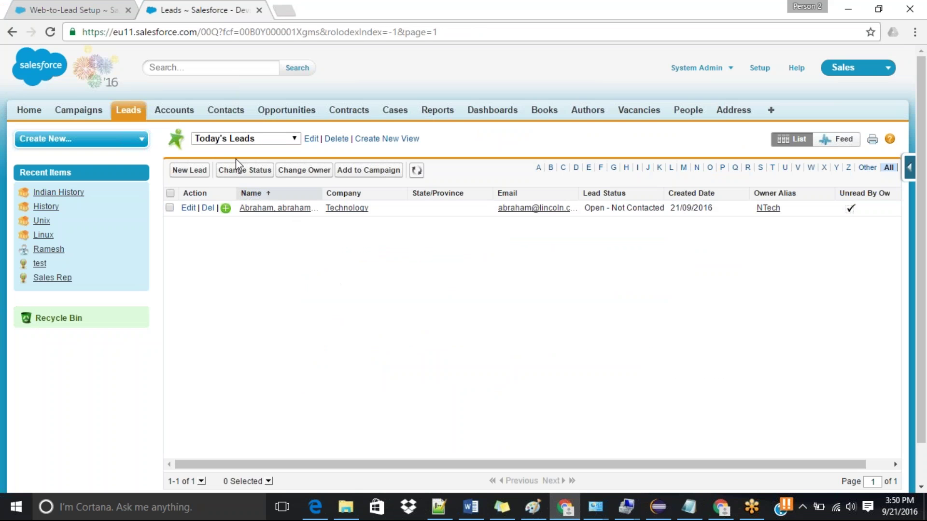
pyautogui.click(261, 141)
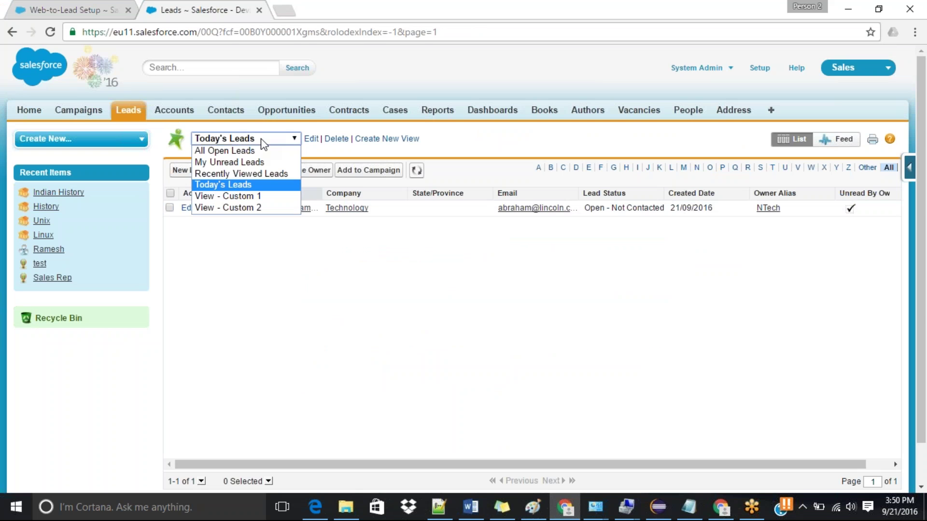
pyautogui.click(224, 185)
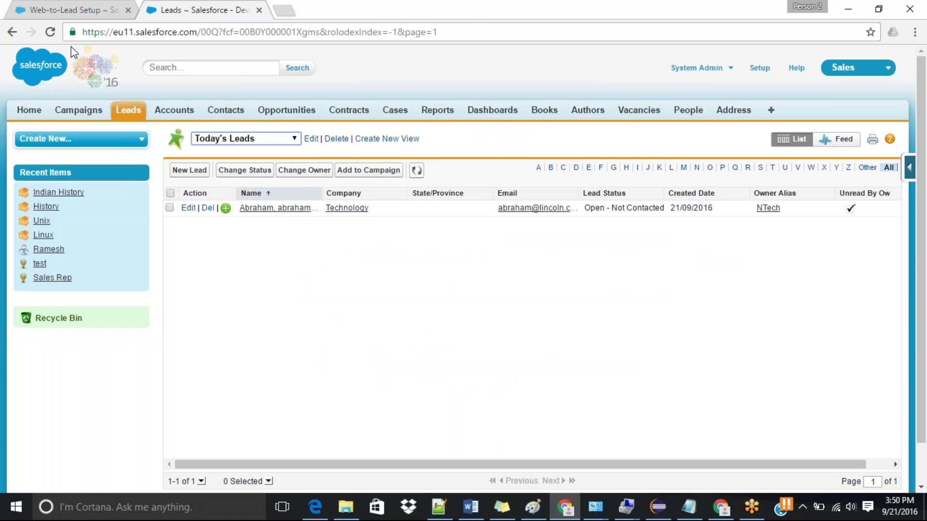
pyautogui.click(51, 32)
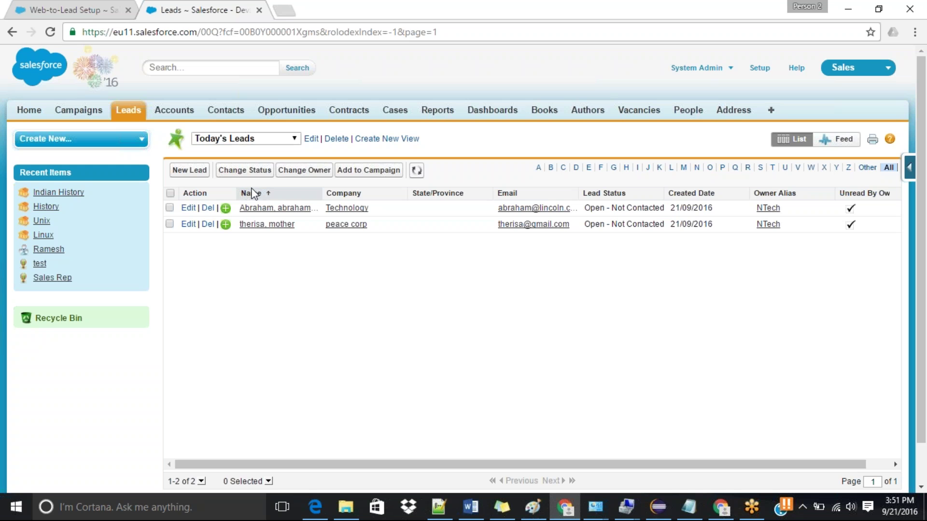
# Step: Search Setup for 'we' and open Web-to-Case Settings, showing it enabled with Web origin
pyautogui.click(46, 5)
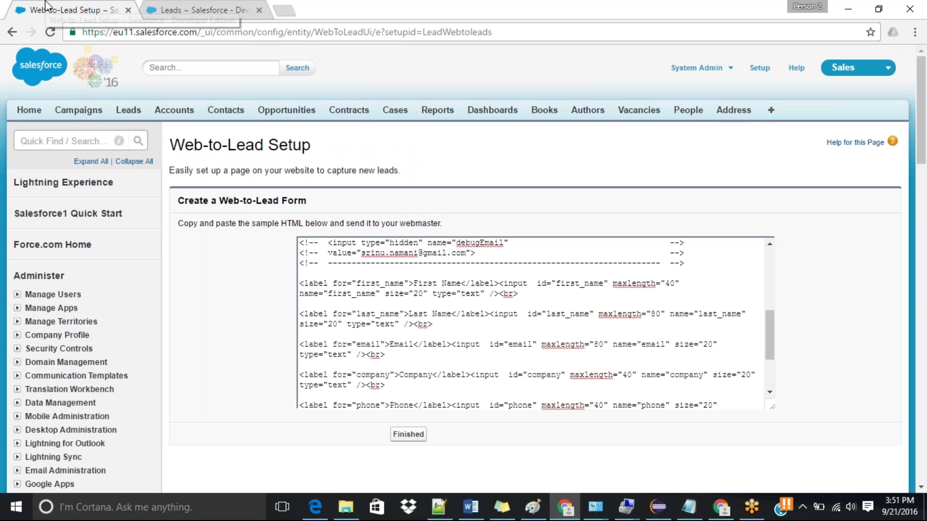
pyautogui.click(77, 140)
pyautogui.write('we')
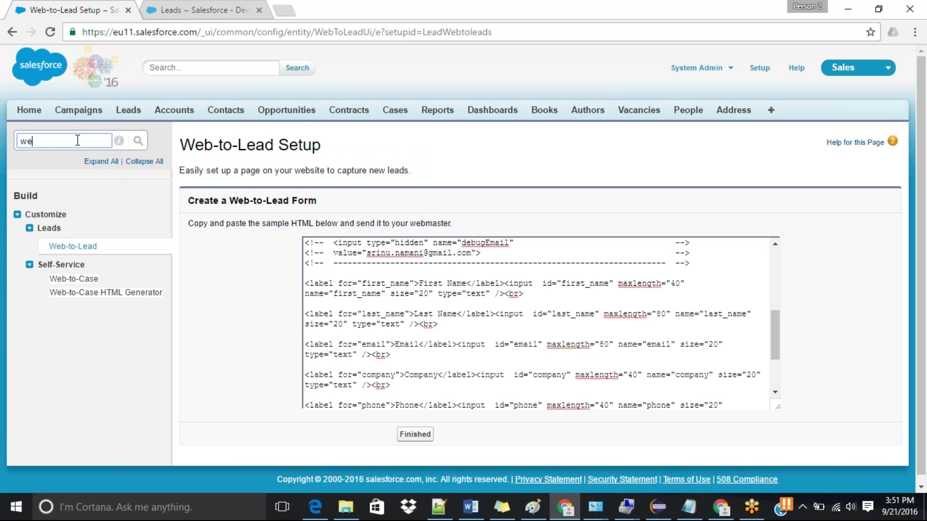
pyautogui.click(78, 281)
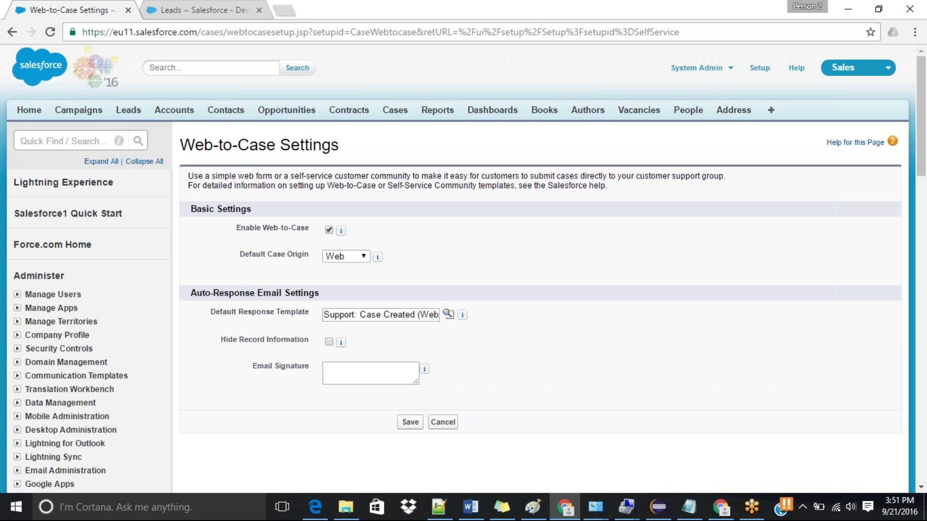
# Step: Go back to the Web-to-Lead Setup page with its generated form HTML
pyautogui.click(12, 32)
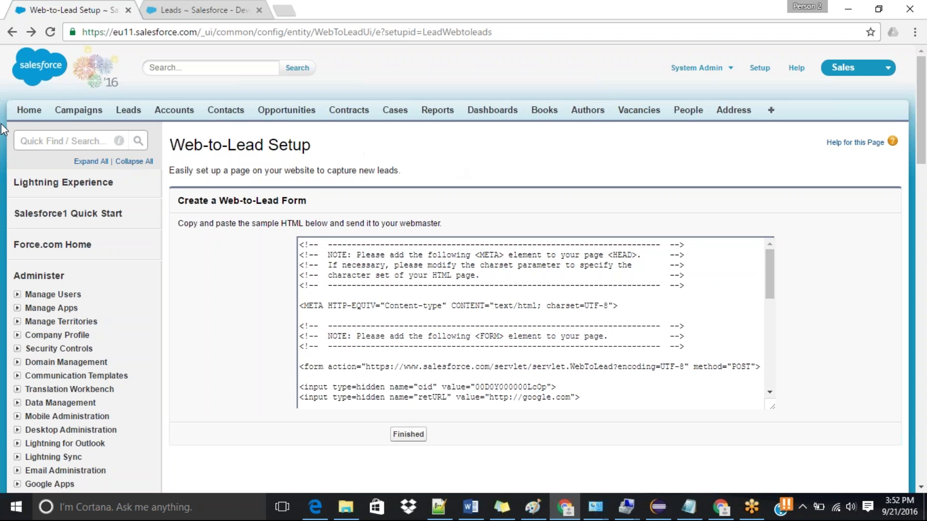
# Step: Collapse Leads, expand Customize > Cases in the Setup sidebar, and open Email-to-Case
pyautogui.click(39, 140)
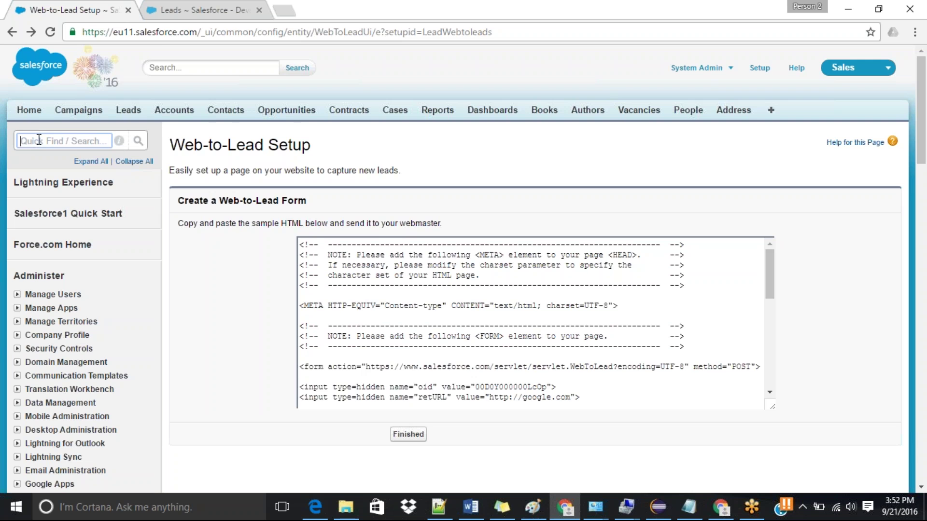
pyautogui.moveTo(925, 114); pyautogui.dragTo(924, 202)
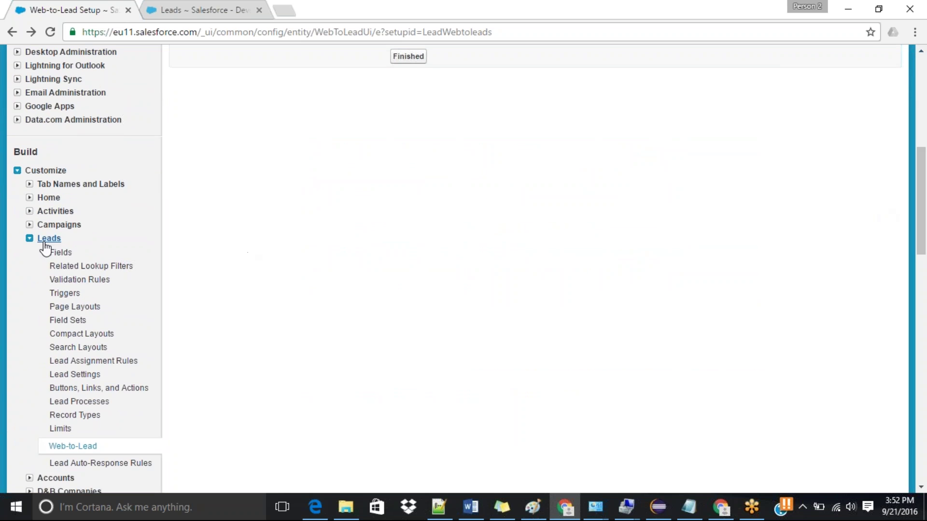
pyautogui.click(30, 242)
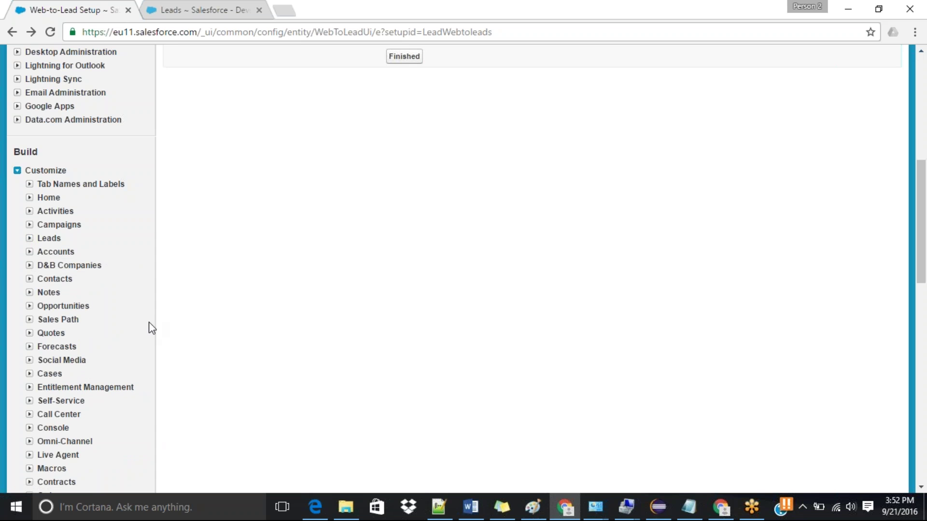
pyautogui.moveTo(923, 202); pyautogui.dragTo(924, 249)
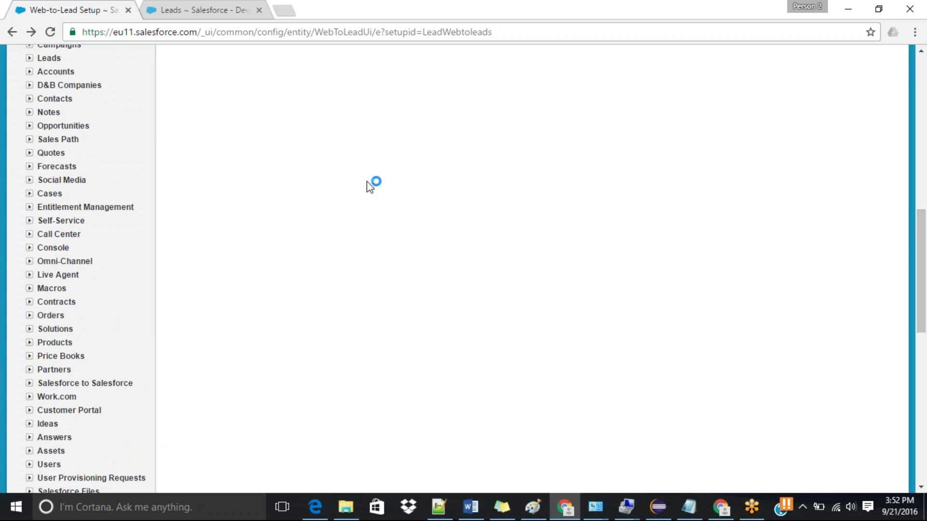
pyautogui.click(50, 193)
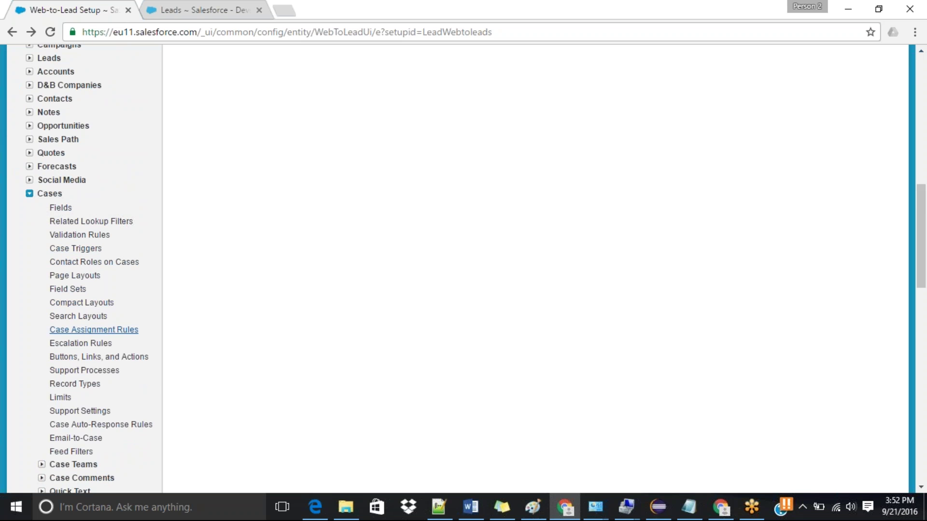
pyautogui.click(76, 439)
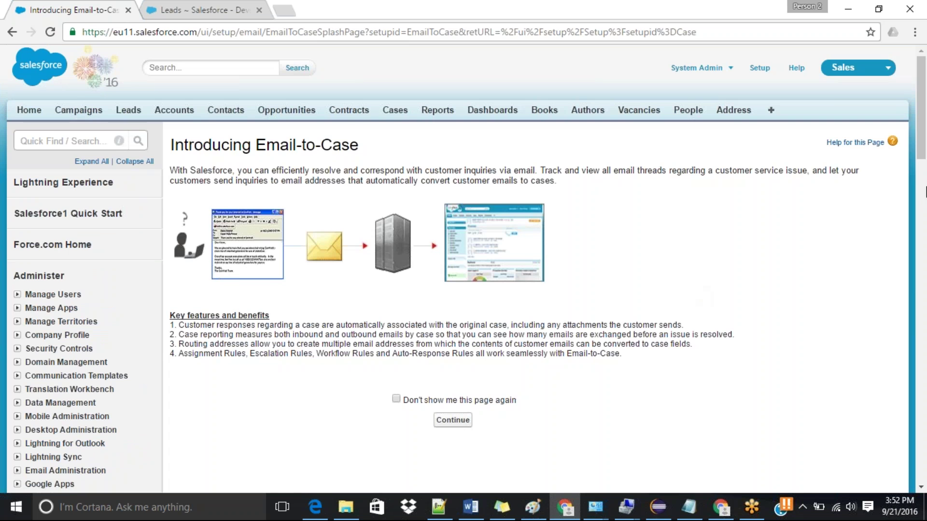
# Step: Continue past the Email-to-Case intro, edit its settings, and tick Enable Email-to-Case
pyautogui.scroll(-3, 925, 192)
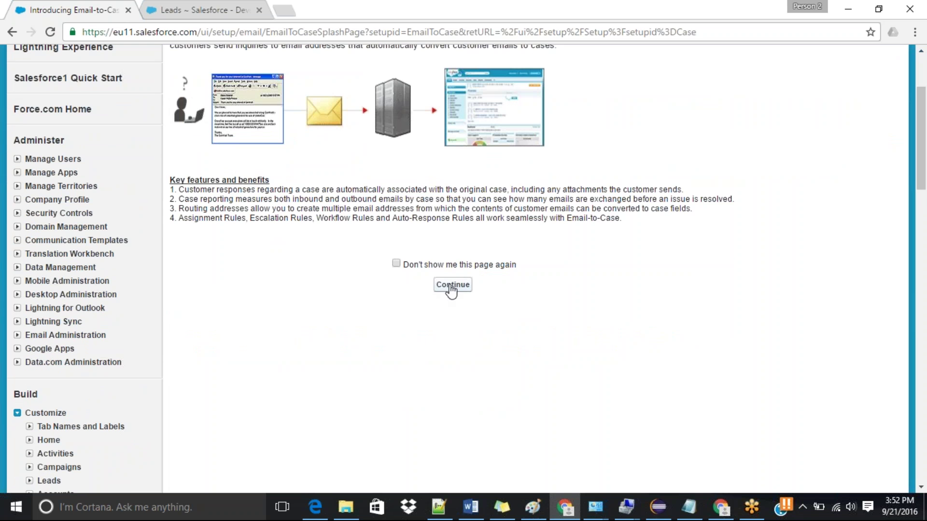
pyautogui.click(442, 285)
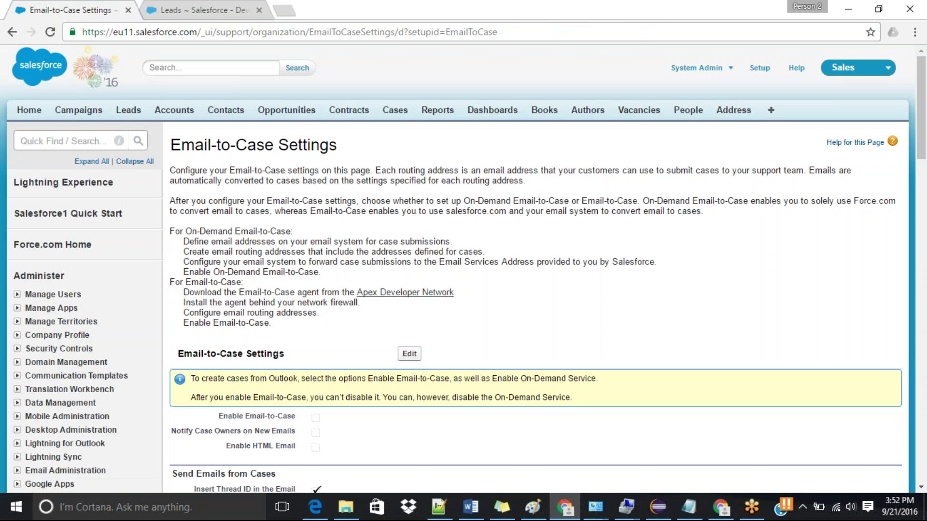
pyautogui.scroll(-4, 925, 165)
pyautogui.moveTo(925, 164); pyautogui.dragTo(893, 171)
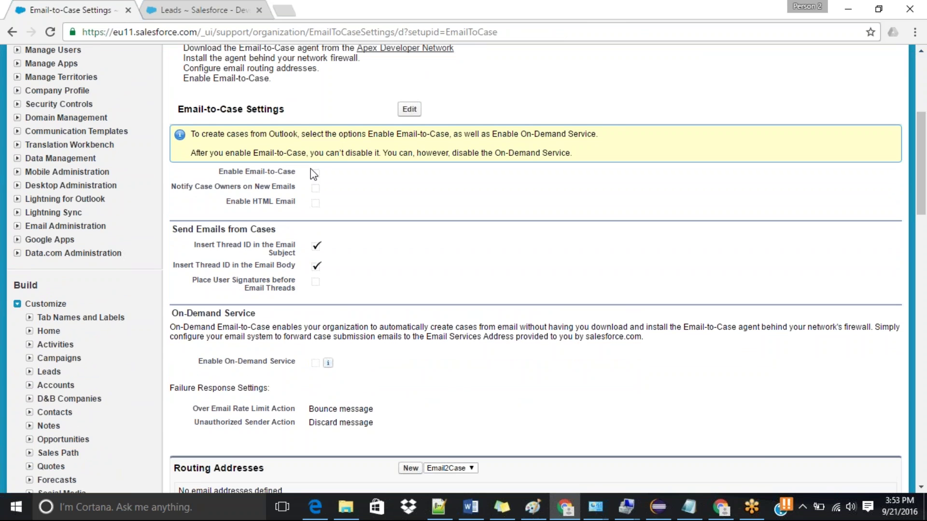
pyautogui.click(409, 109)
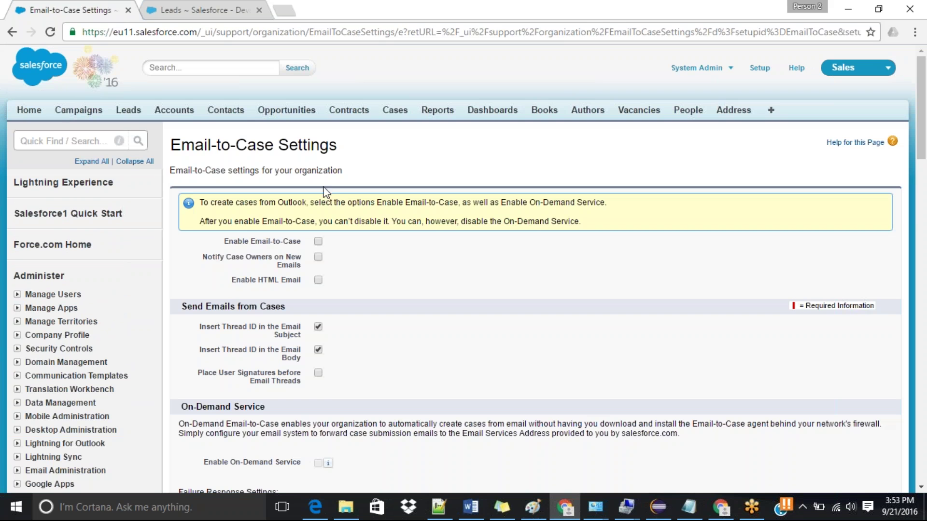
pyautogui.click(318, 243)
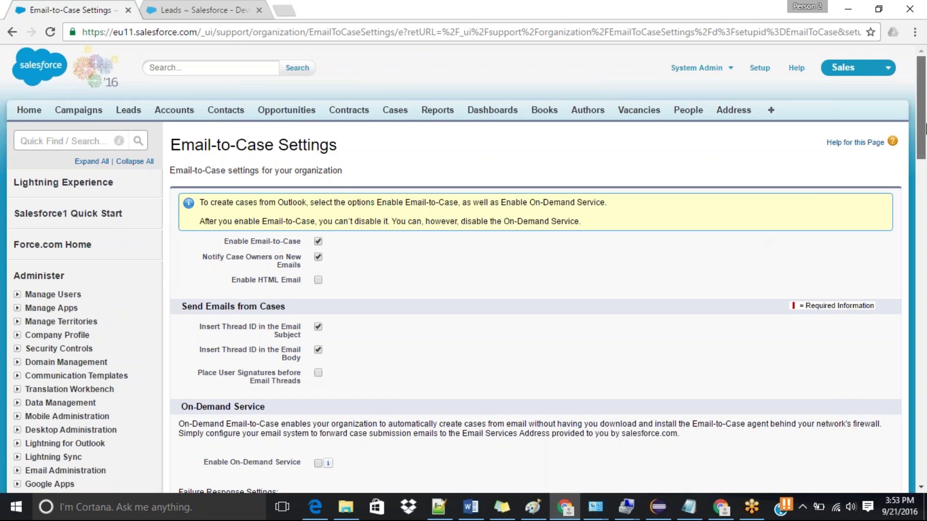
# Step: Tick Enable On-Demand Service, then untick it again
pyautogui.moveTo(925, 128); pyautogui.dragTo(925, 161)
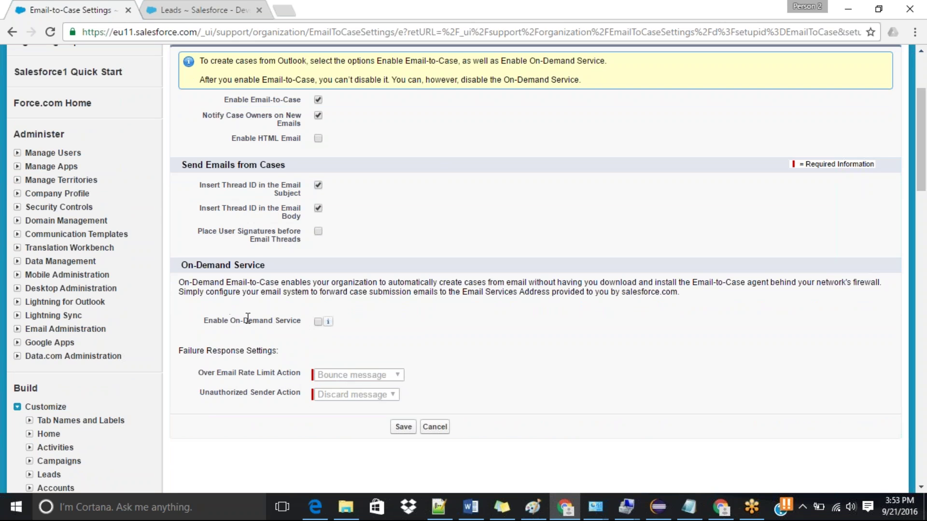
pyautogui.click(318, 322)
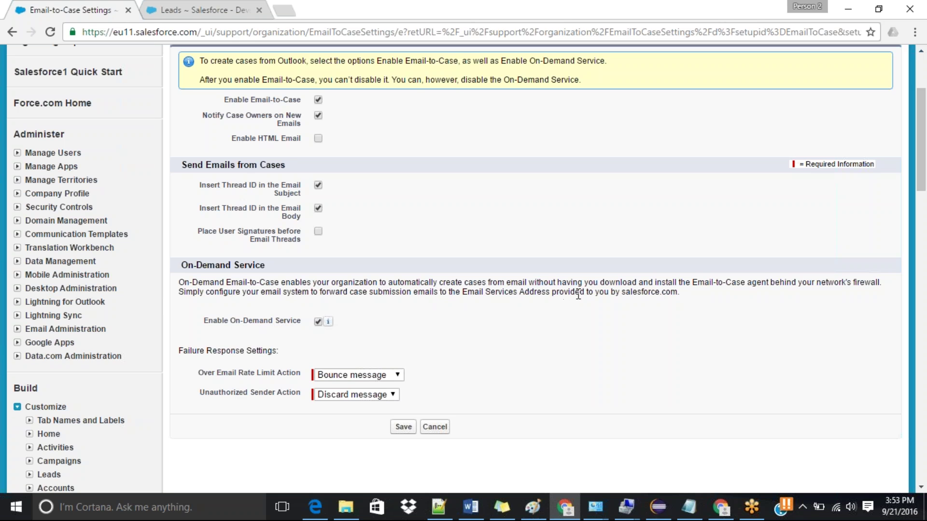
pyautogui.click(318, 322)
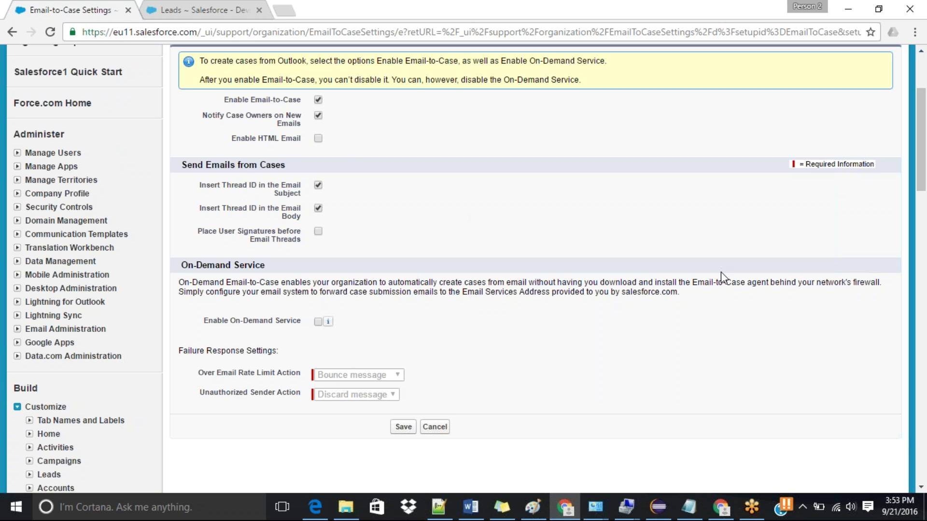
# Step: Highlight the term 'Email-to-Case' in the settings description, then clear the highlight
pyautogui.doubleClick(704, 281)
pyautogui.moveTo(704, 281); pyautogui.dragTo(747, 282)
pyautogui.click(715, 229)
# Step: Enable On-Demand Service, keep Bounce message and Discard message as failure actions, and save
pyautogui.click(318, 322)
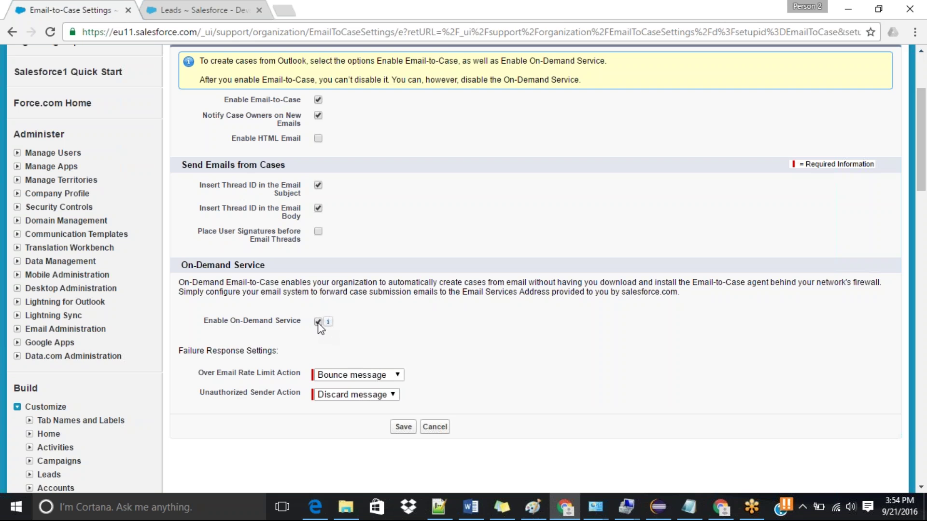
pyautogui.scroll(-3, 924, 212)
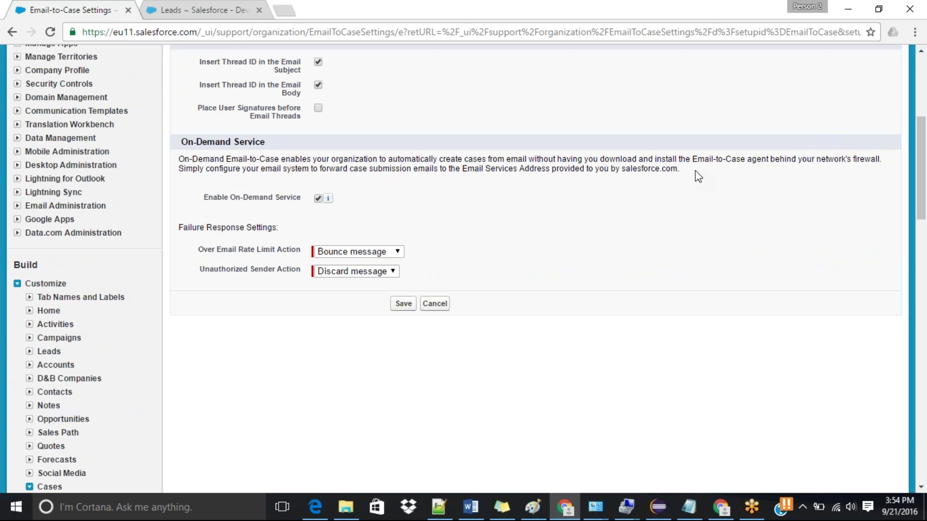
pyautogui.click(385, 251)
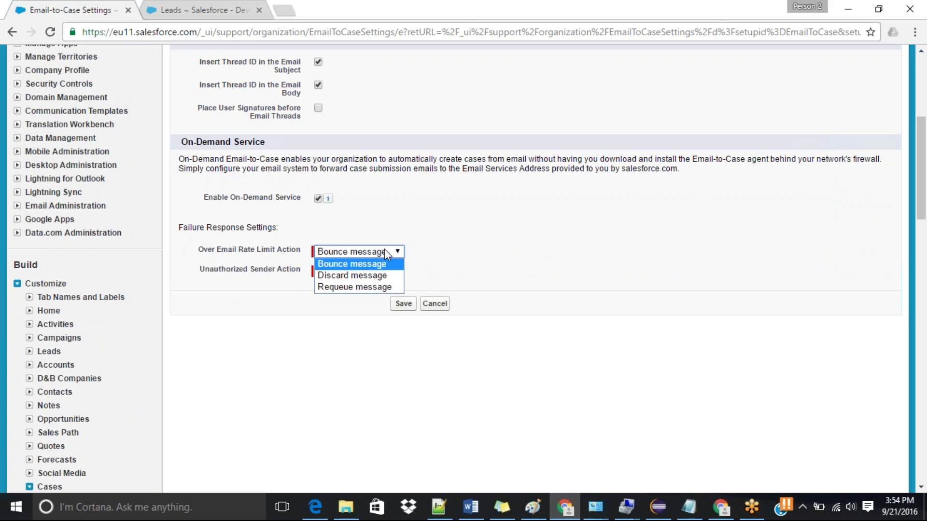
pyautogui.click(385, 249)
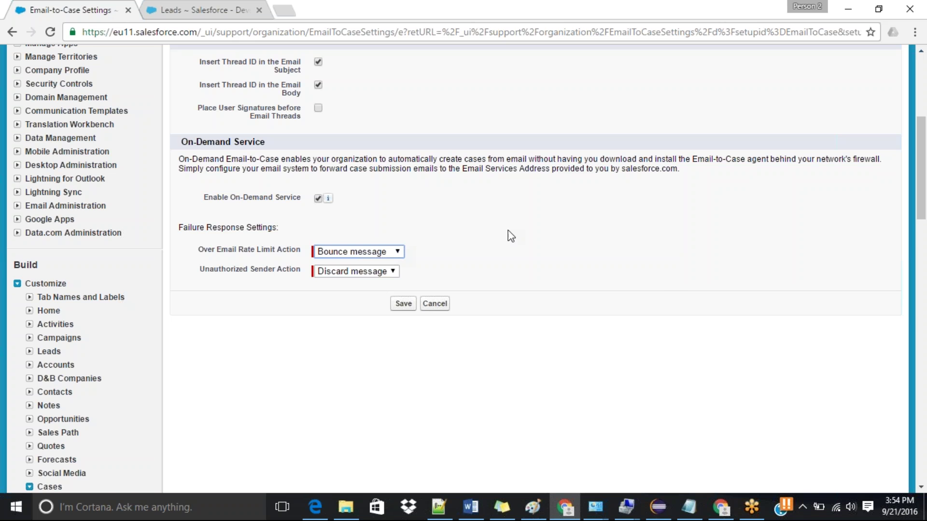
pyautogui.moveTo(926, 199); pyautogui.dragTo(926, 207)
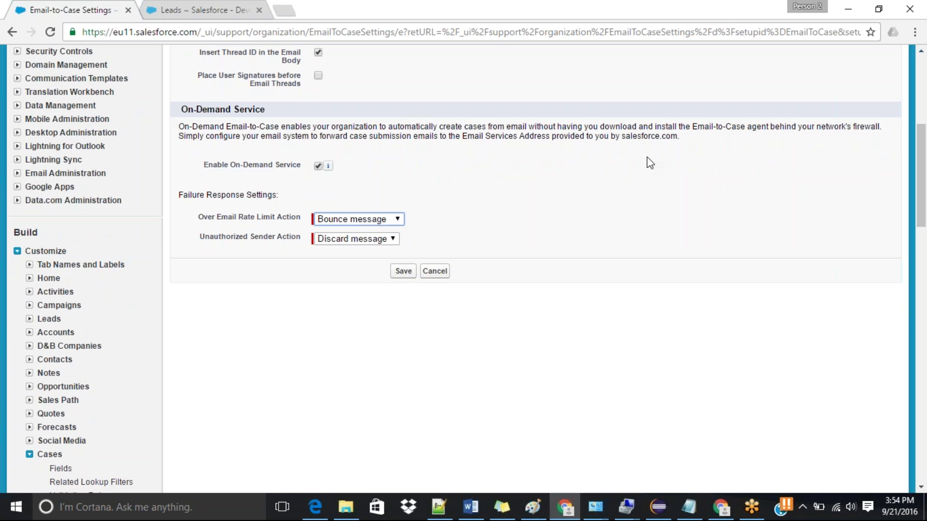
pyautogui.click(355, 223)
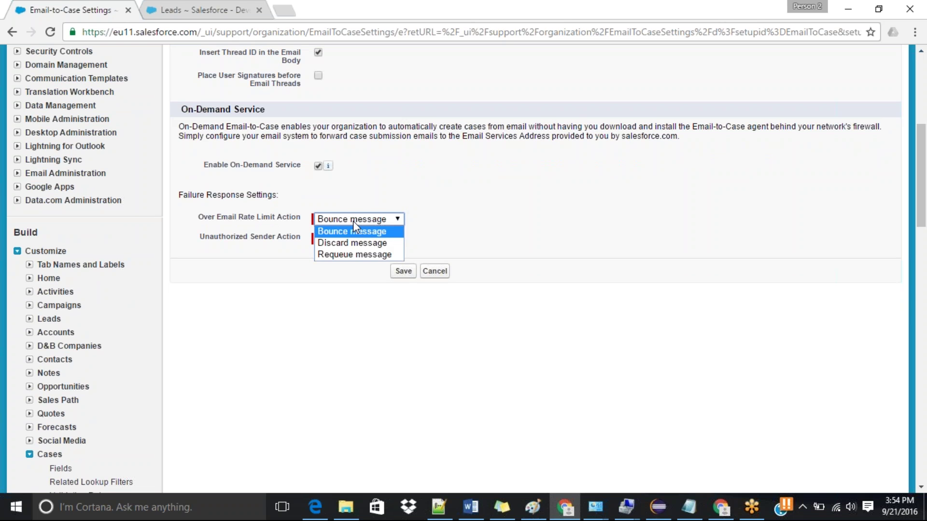
pyautogui.click(354, 226)
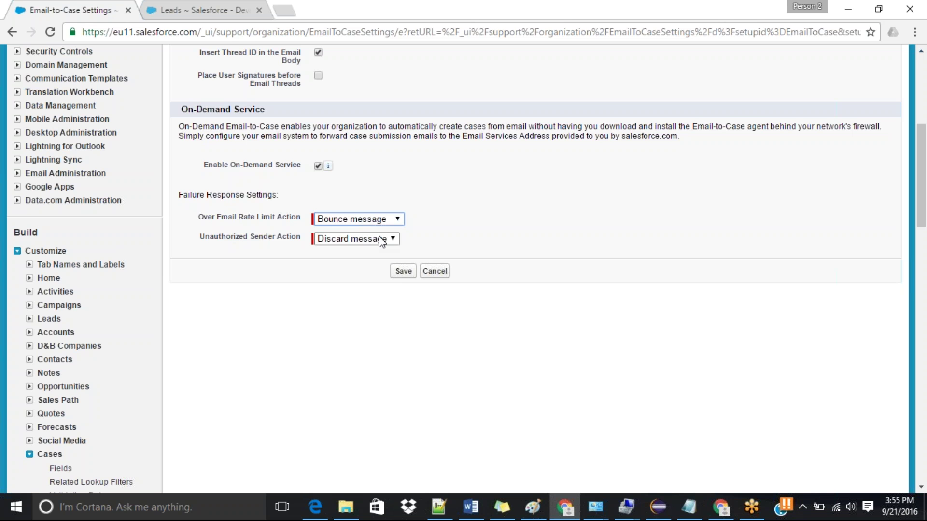
pyautogui.click(382, 240)
pyautogui.click(381, 240)
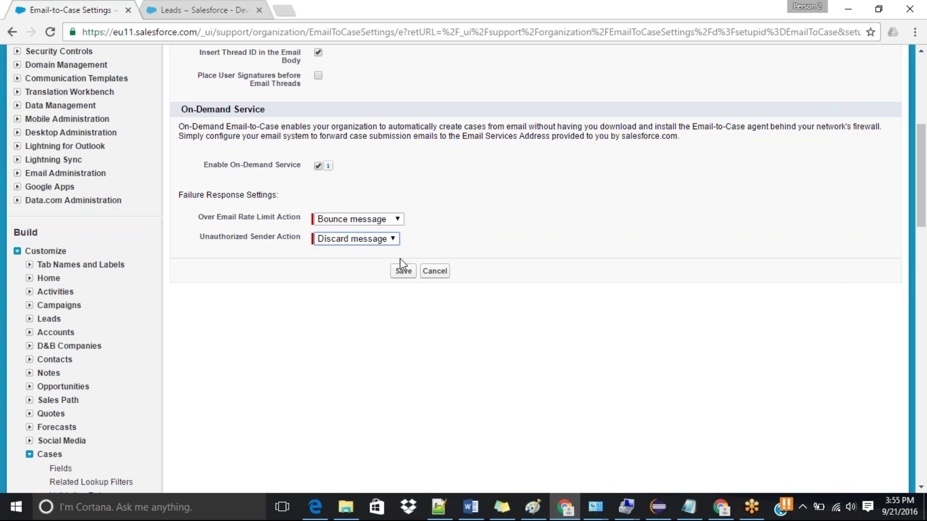
pyautogui.click(404, 270)
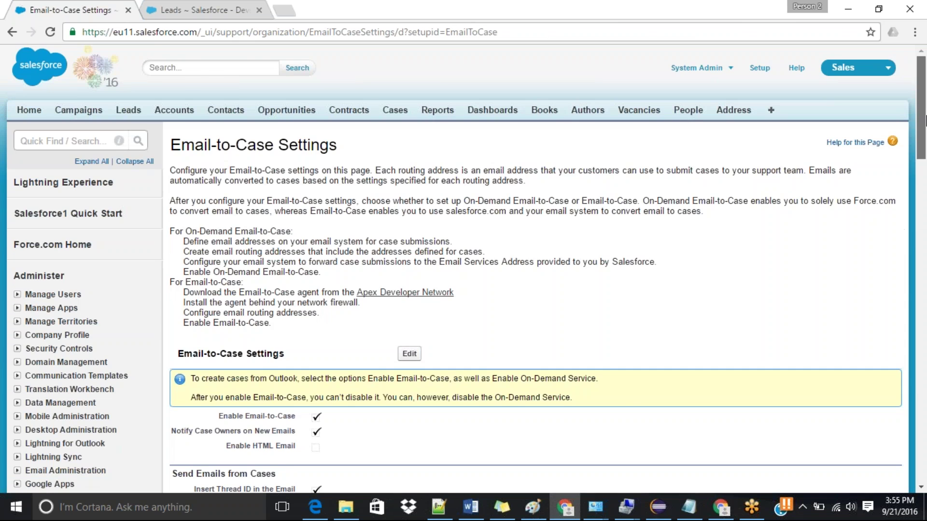
# Step: Search Setup for 'email' and reopen the Email-to-Case setup page
pyautogui.moveTo(922, 121); pyautogui.dragTo(926, 199)
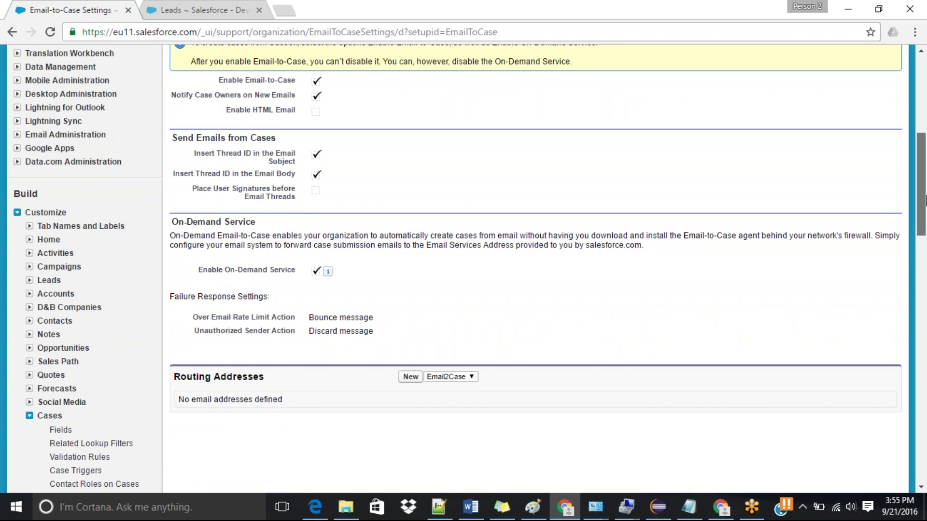
pyautogui.moveTo(925, 200); pyautogui.dragTo(925, 112)
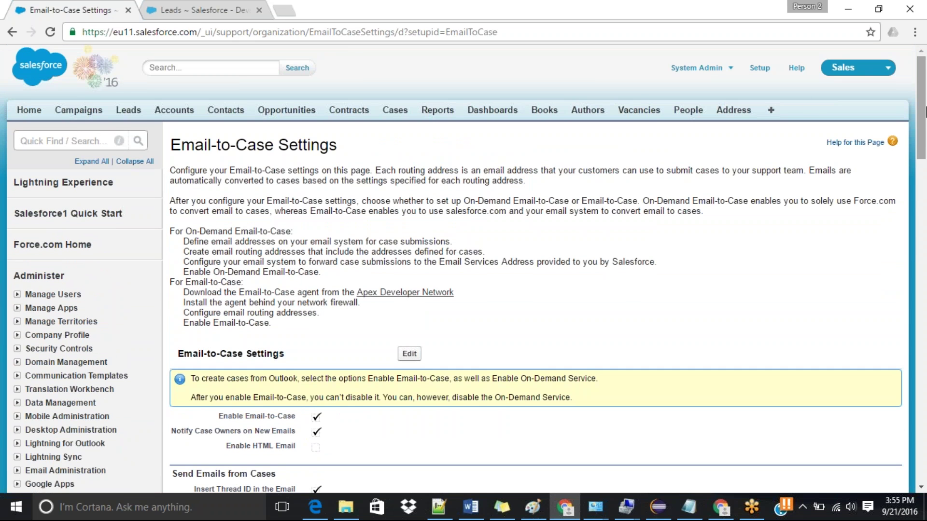
pyautogui.click(71, 139)
pyautogui.write('email')
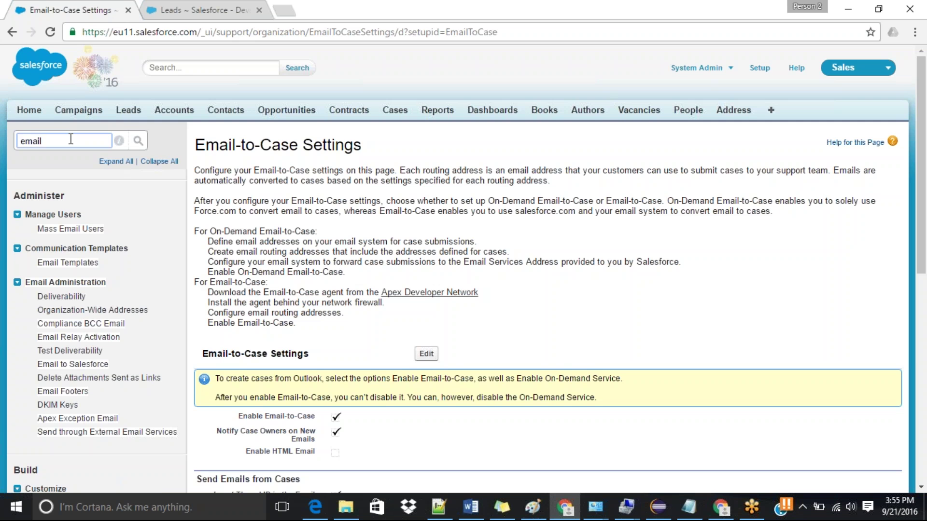
pyautogui.moveTo(926, 137); pyautogui.dragTo(925, 237)
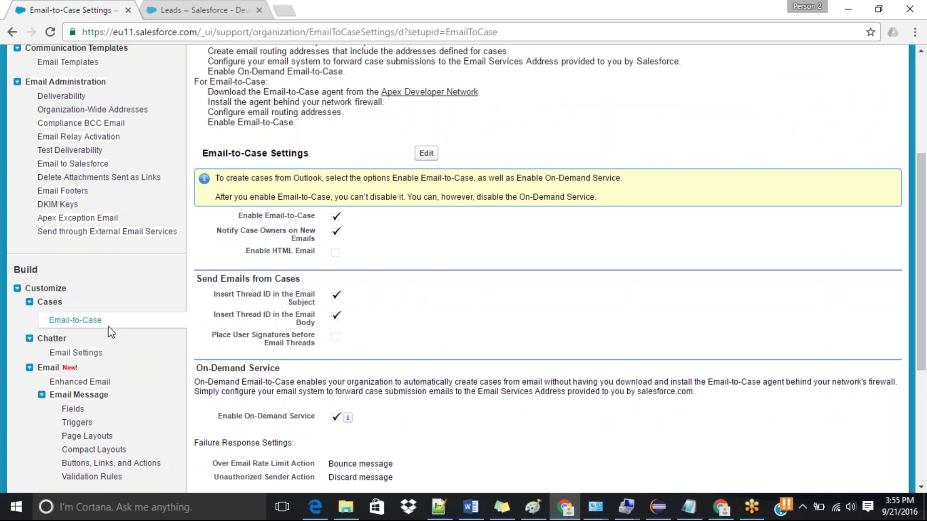
pyautogui.click(91, 320)
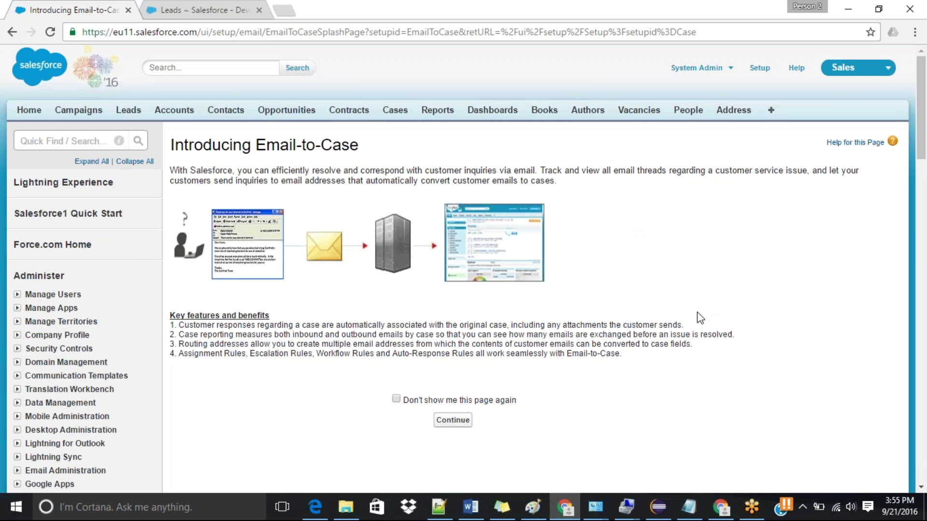
# Step: Continue past the introduction and start a new Email-to-Case routing address
pyautogui.click(453, 420)
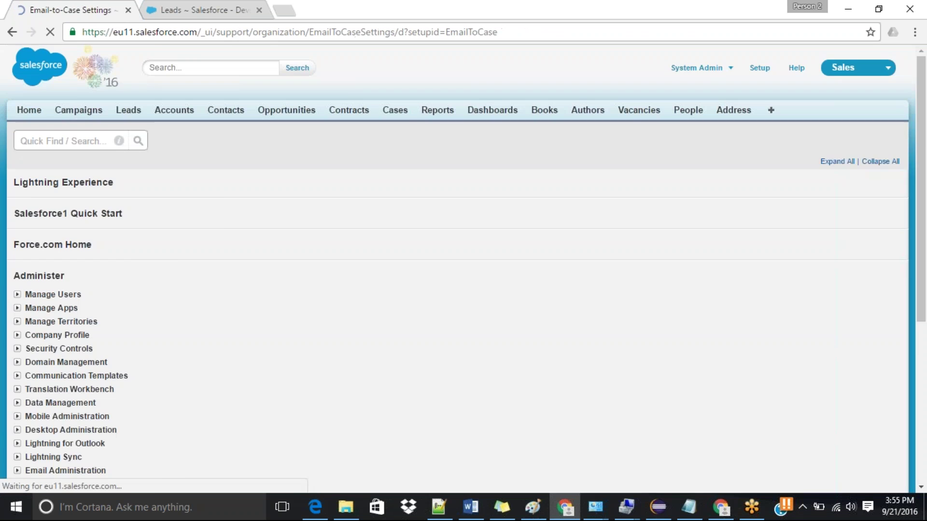
pyautogui.moveTo(924, 115); pyautogui.dragTo(924, 212)
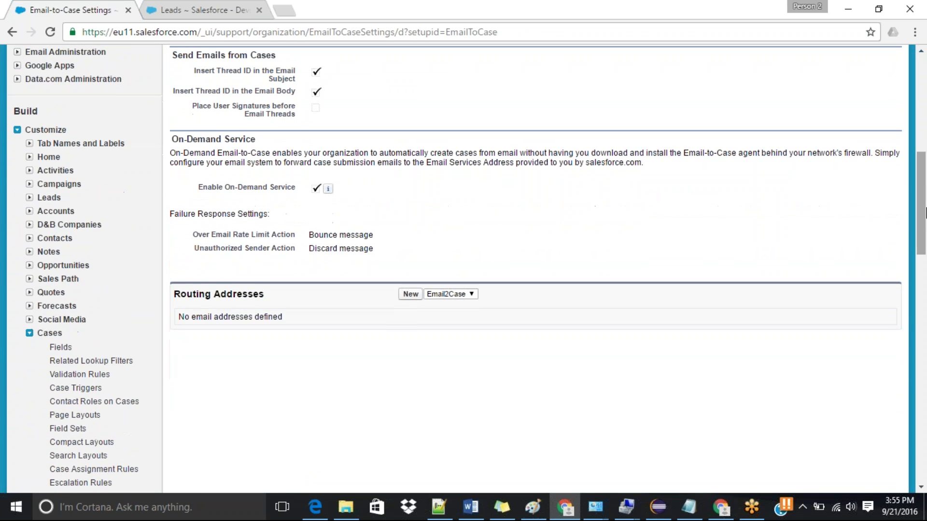
pyautogui.click(411, 295)
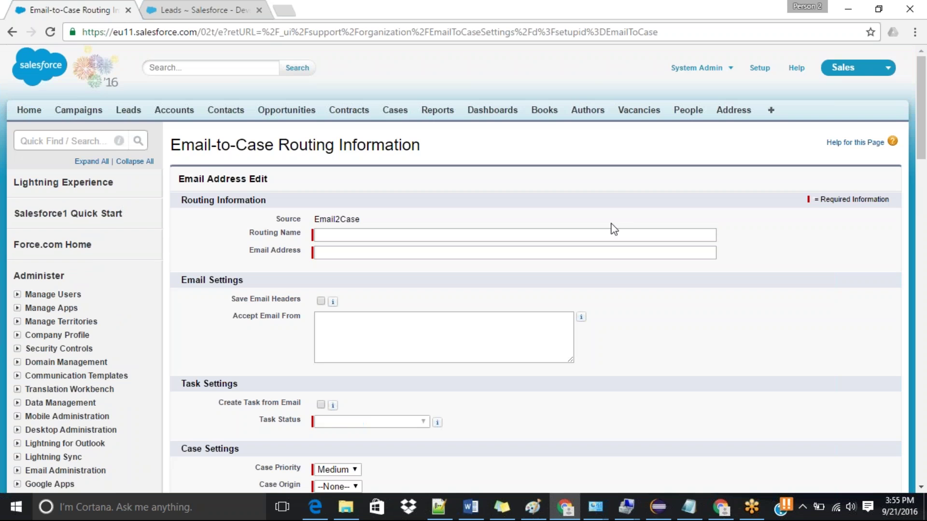
# Step: Name the routing address 'Email to Case' and set its case origin to Email
pyautogui.scroll(-3, 800, 238)
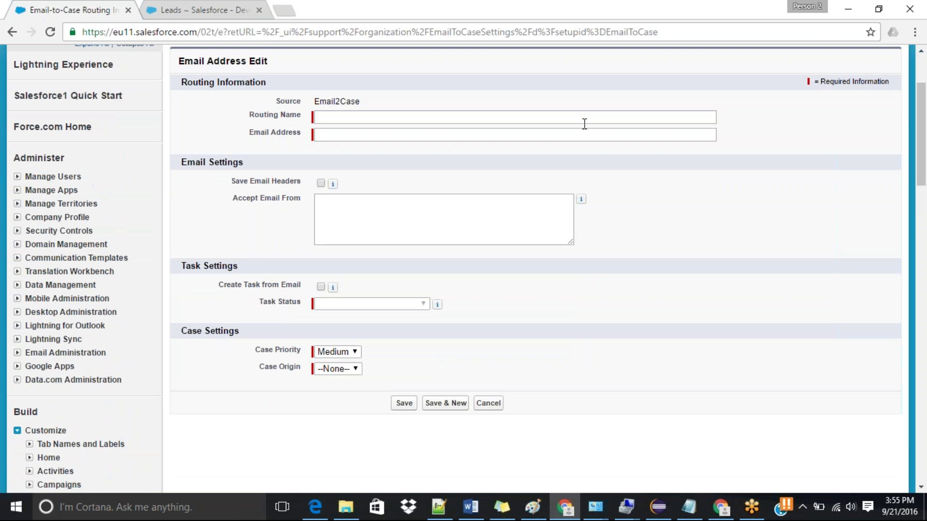
pyautogui.click(584, 123)
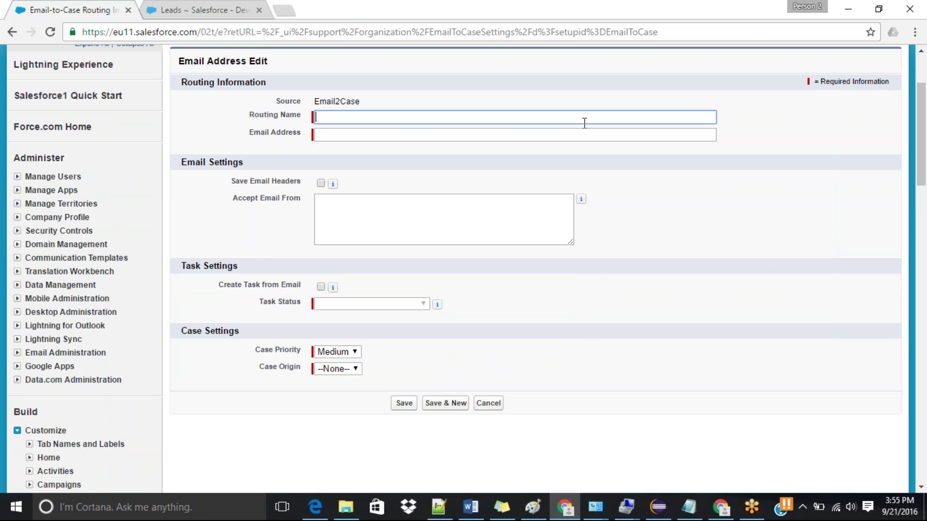
pyautogui.write('Email to Case')
pyautogui.click(355, 369)
pyautogui.click(321, 405)
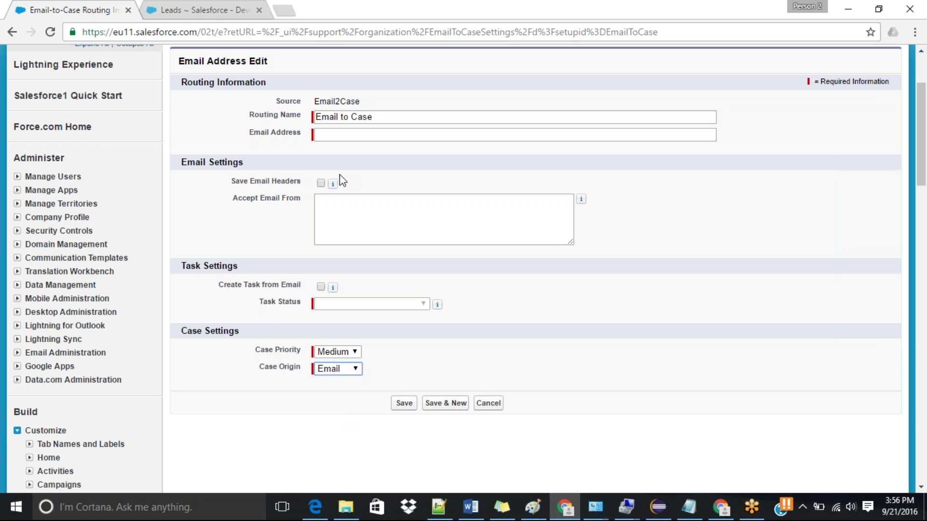
# Step: Enter the user's Gmail address as the routing email, then save and confirm the verification email
pyautogui.click(392, 134)
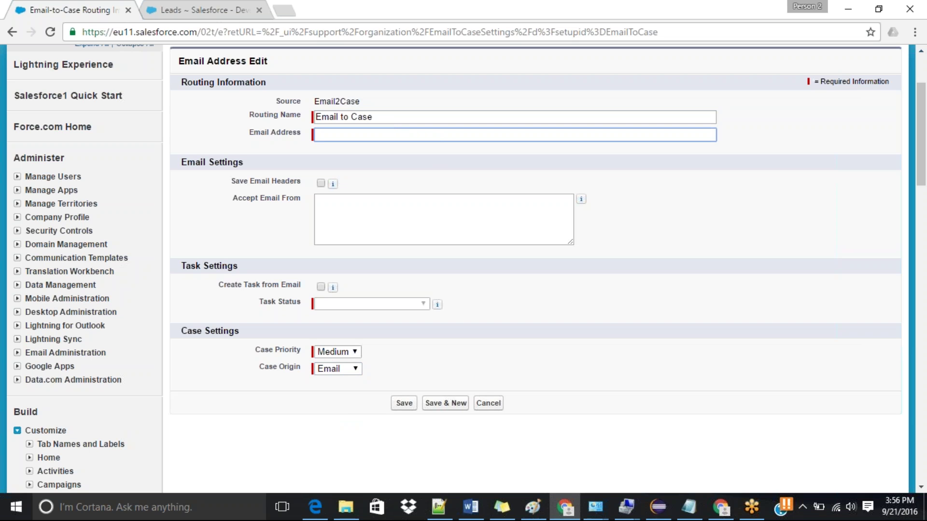
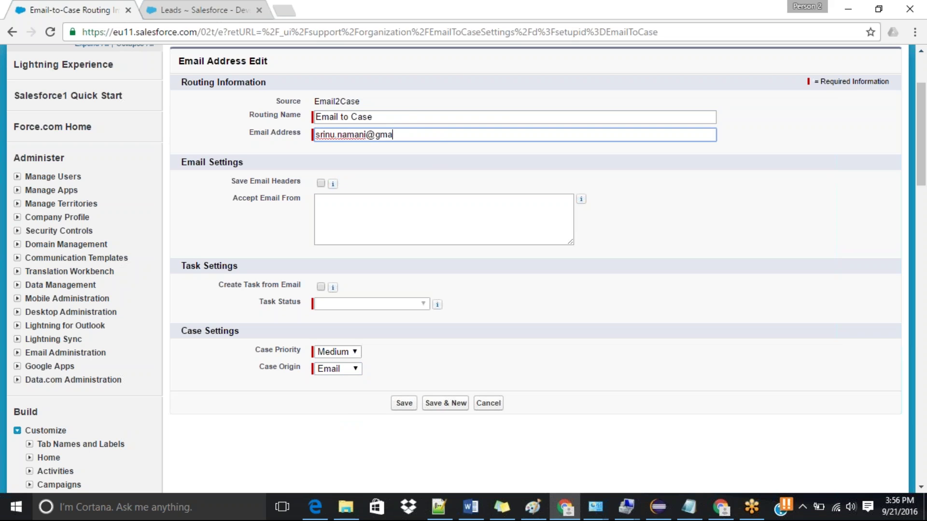
pyautogui.click(404, 405)
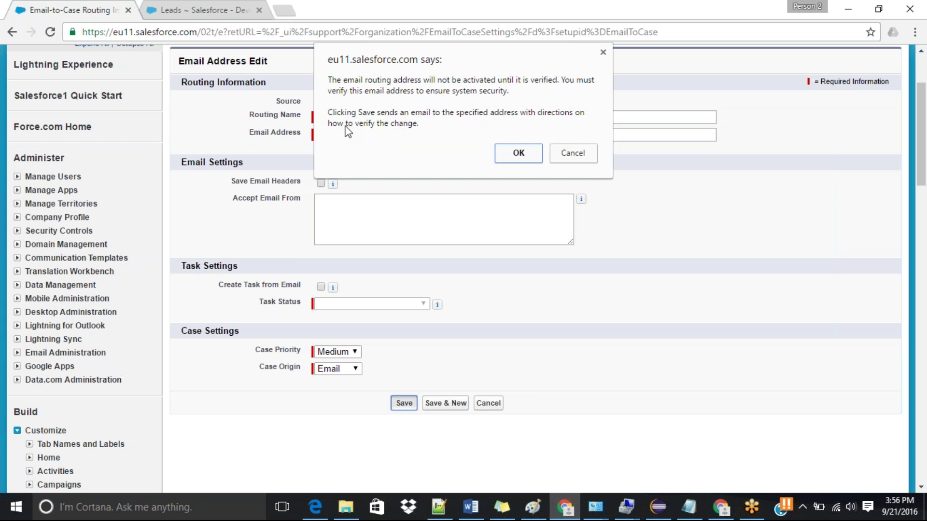
pyautogui.click(517, 152)
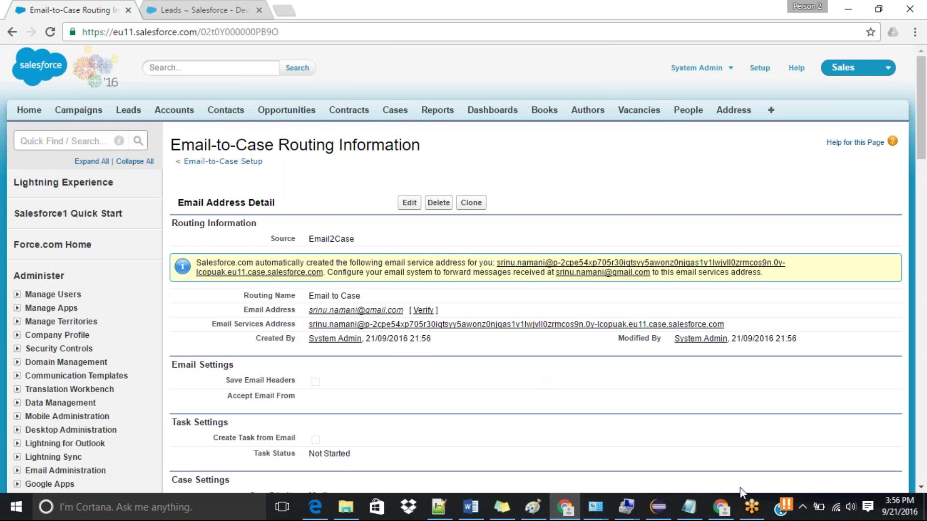
pyautogui.click(721, 507)
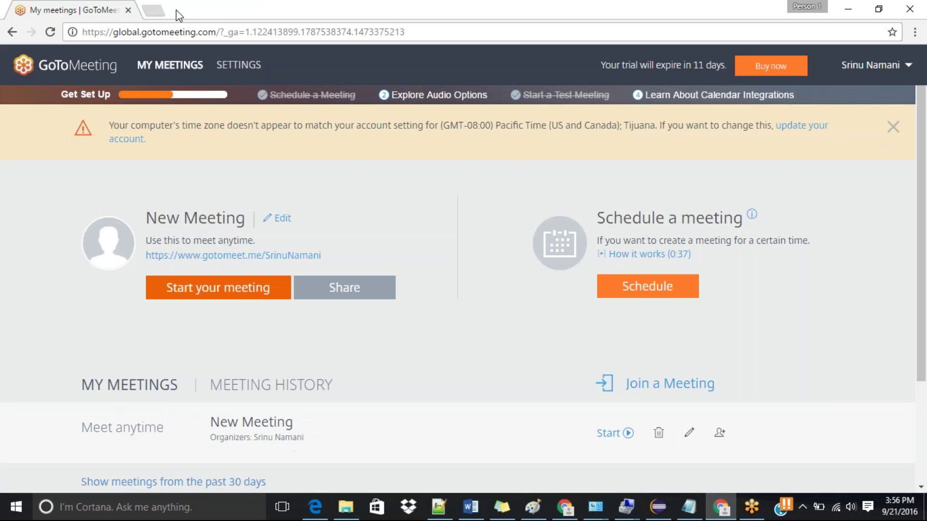
# Step: Open Gmail in a new tab and follow the Salesforce verification link to verify the routing address
pyautogui.click(153, 10)
pyautogui.write('gmail.com')
pyautogui.press('Return')
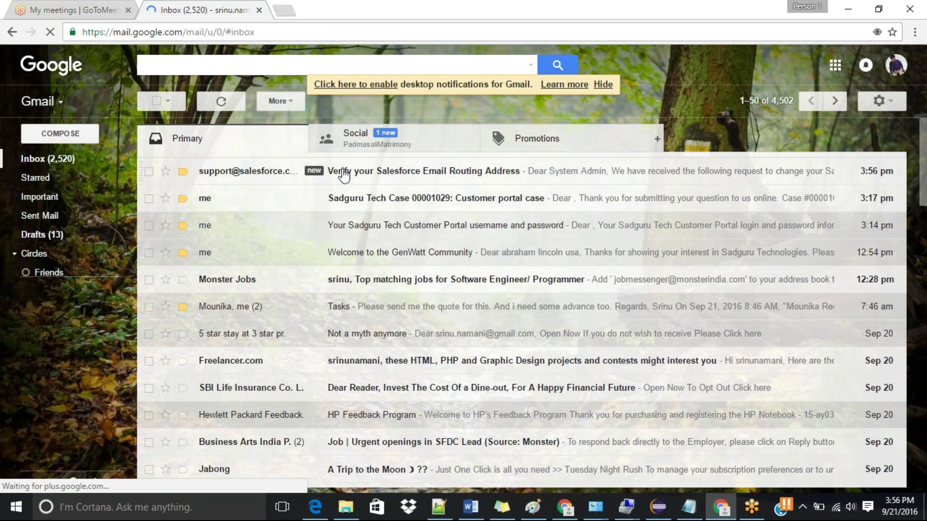
pyautogui.click(344, 175)
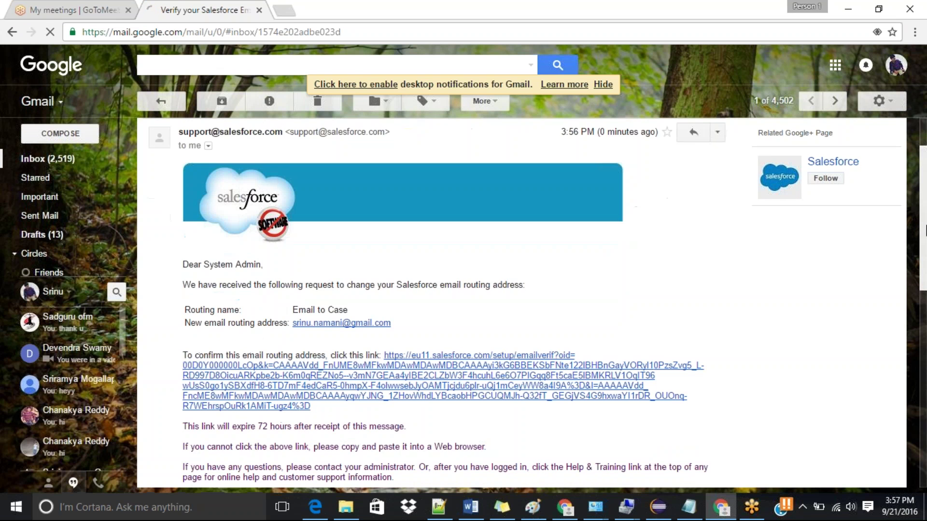
pyautogui.scroll(-2, 444, 289)
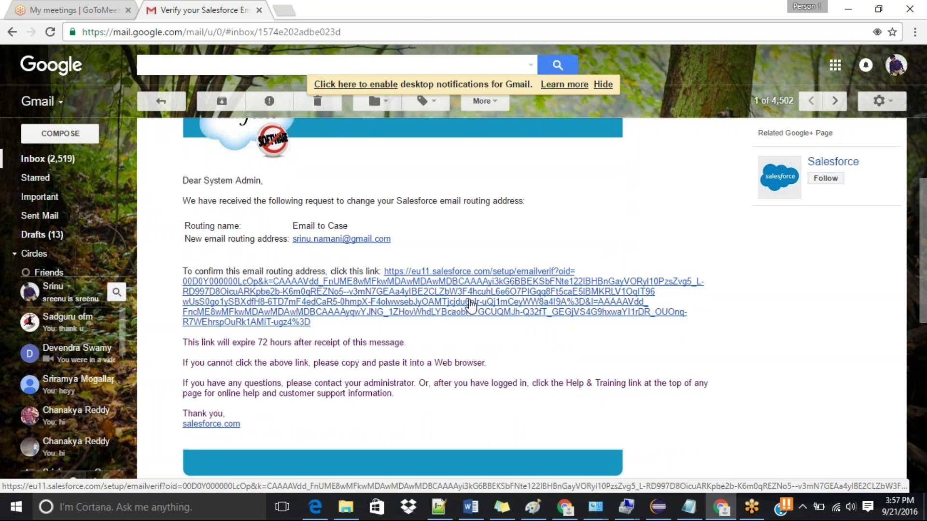
pyautogui.click(471, 306)
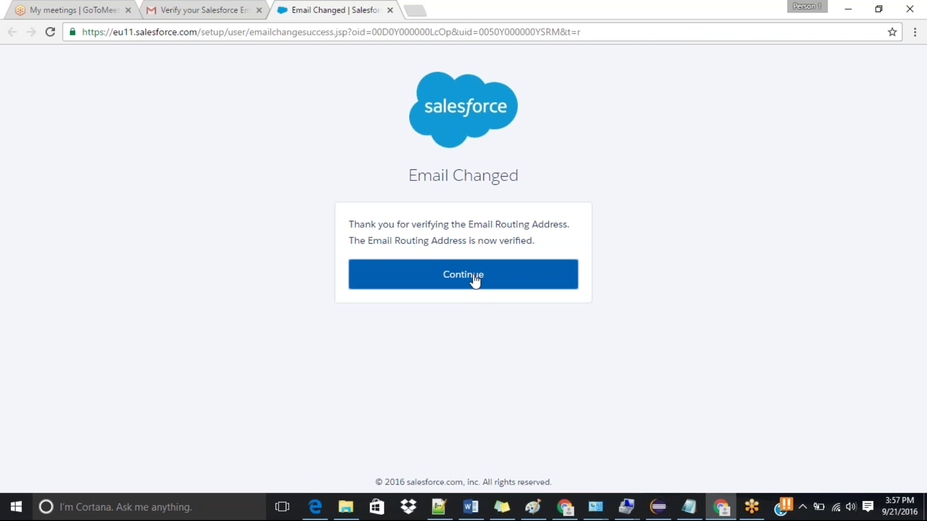
pyautogui.click(472, 280)
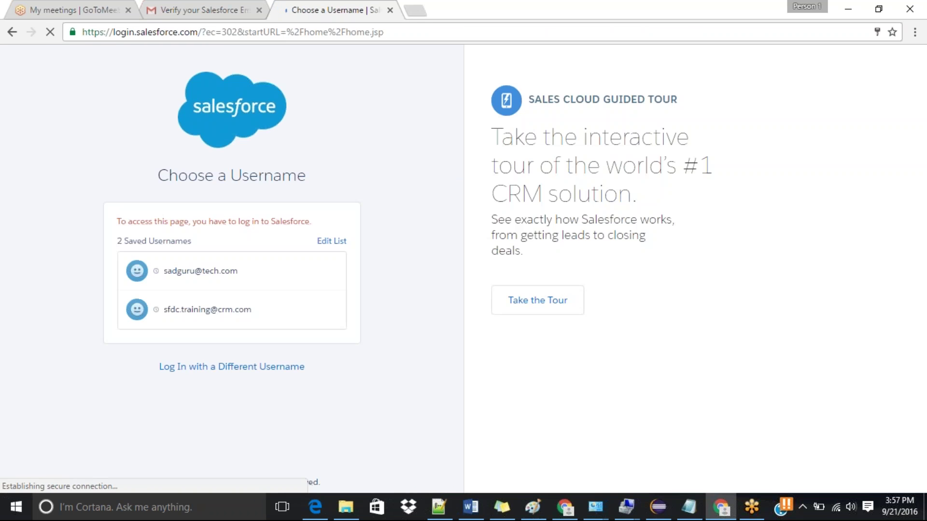
# Step: Return to the Email to Case routing detail page and dismiss the Driver Restore popup with Not Now
pyautogui.hotkey('alt', 'Tab')
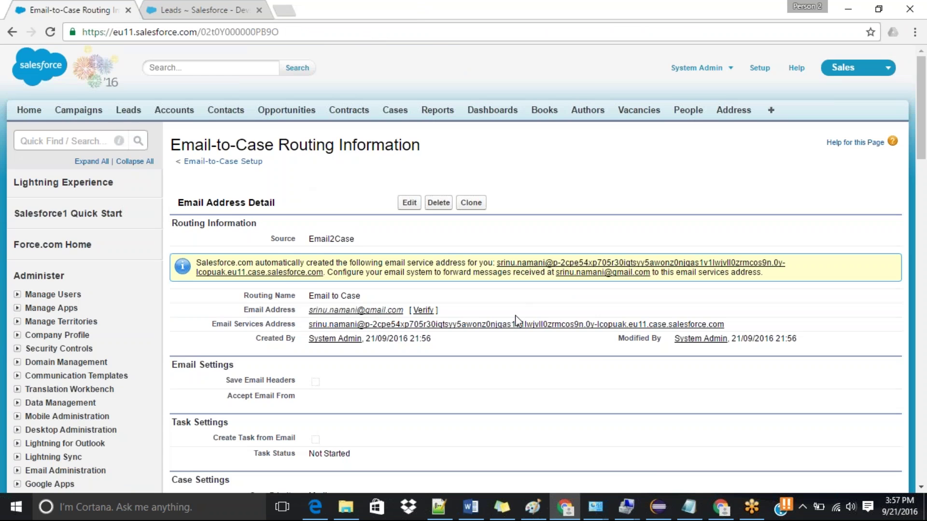
pyautogui.moveTo(923, 129); pyautogui.dragTo(924, 157)
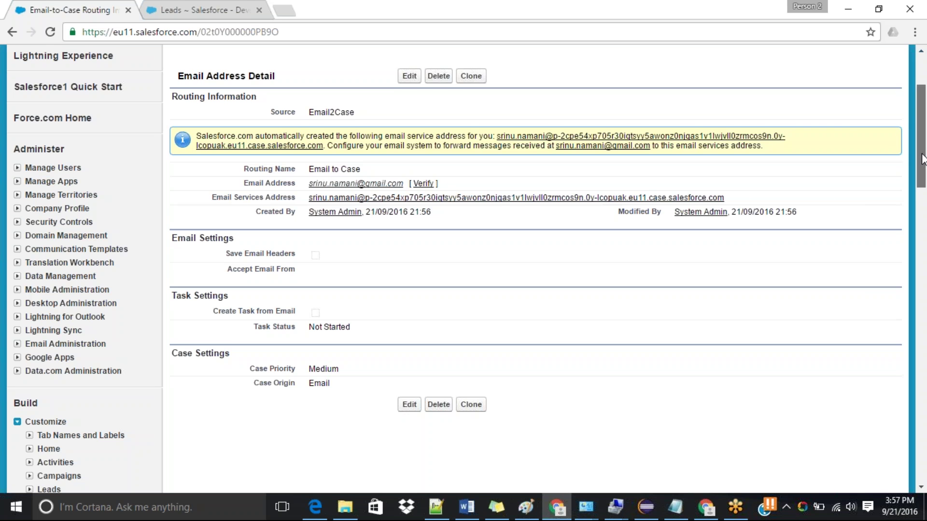
pyautogui.moveTo(922, 159); pyautogui.dragTo(922, 160)
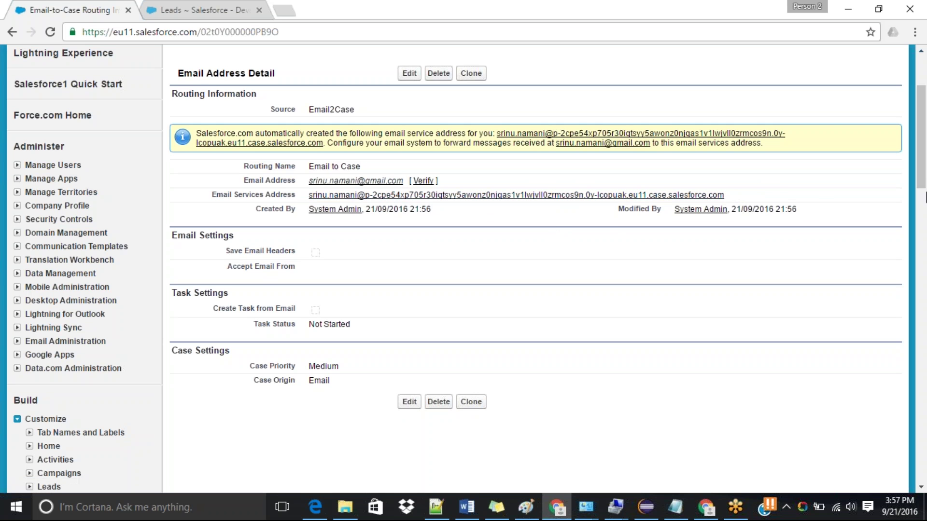
pyautogui.scroll(-1, 817, 203)
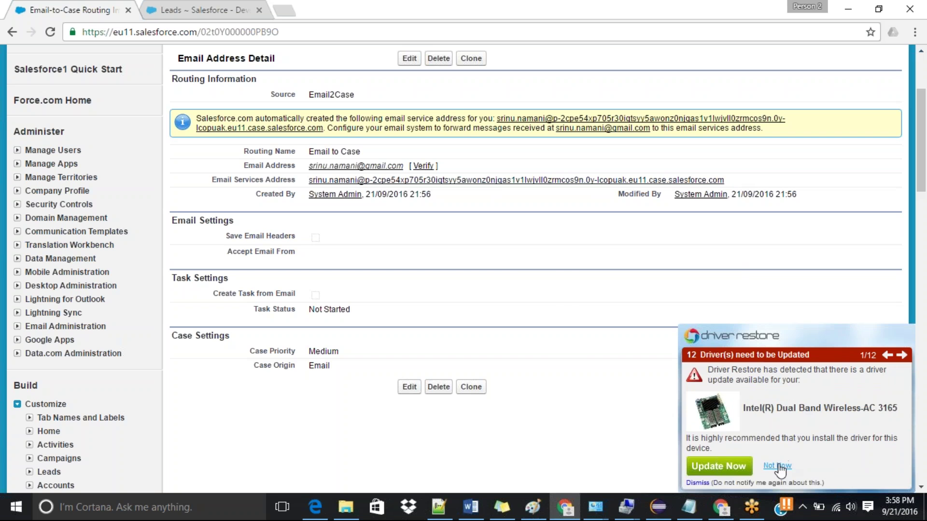
pyautogui.click(779, 466)
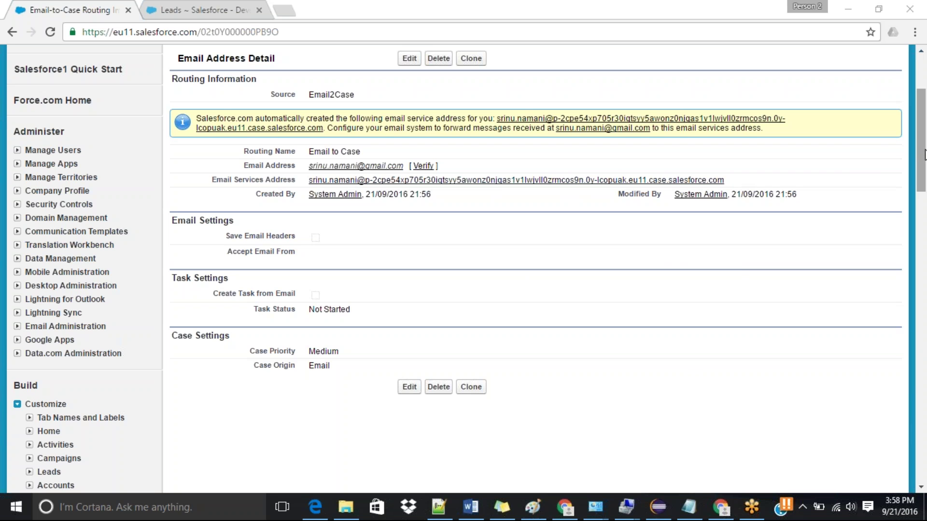
# Step: Copy the generated Email Services Address and switch to the other browser window
pyautogui.moveTo(739, 183); pyautogui.dragTo(310, 176)
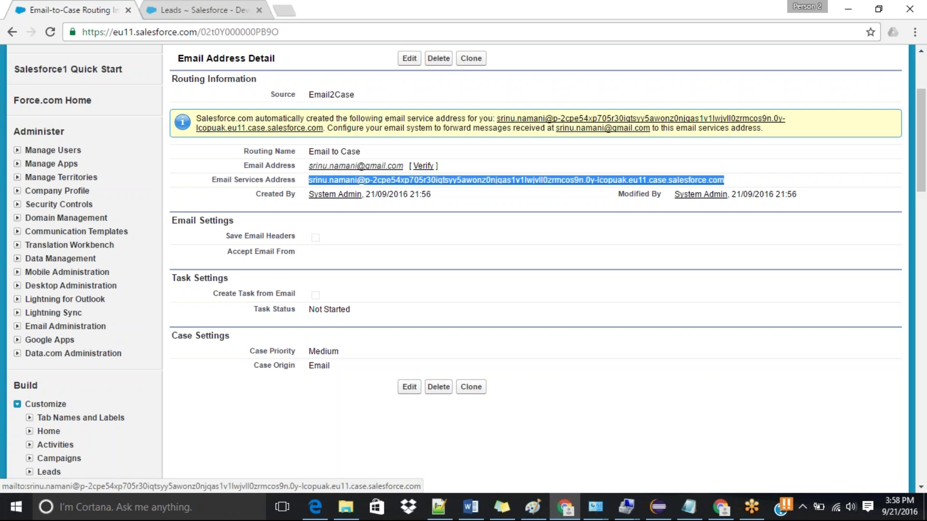
pyautogui.click(730, 510)
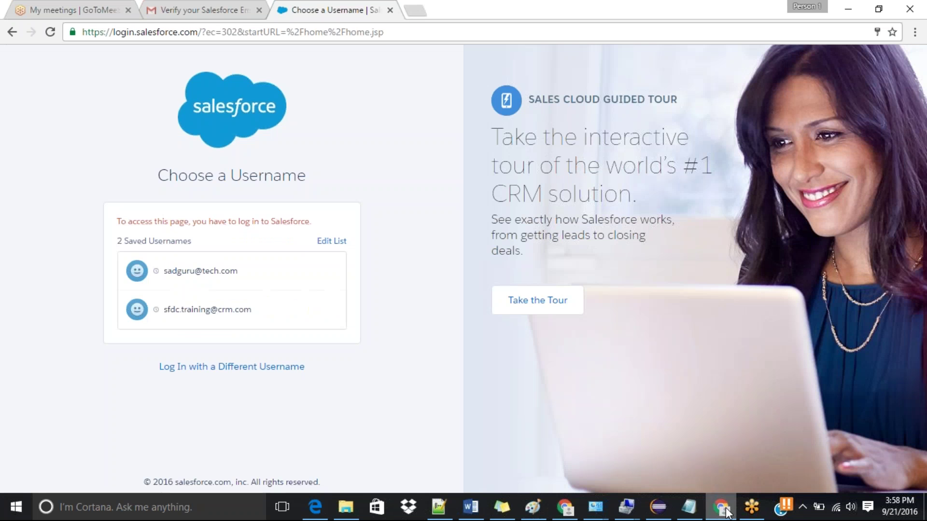
# Step: Start a Gmail message to the pasted email services address with subject 'Laptop Performance'
pyautogui.click(203, 9)
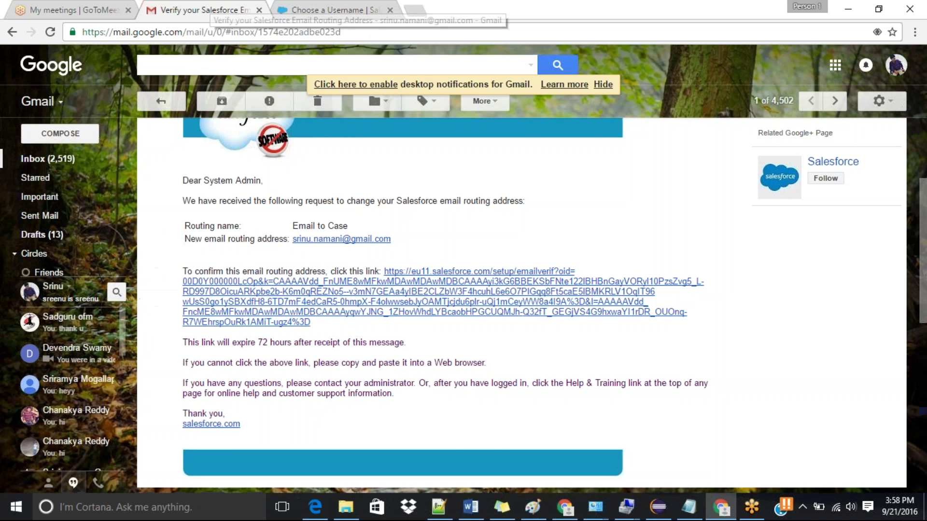
pyautogui.click(61, 136)
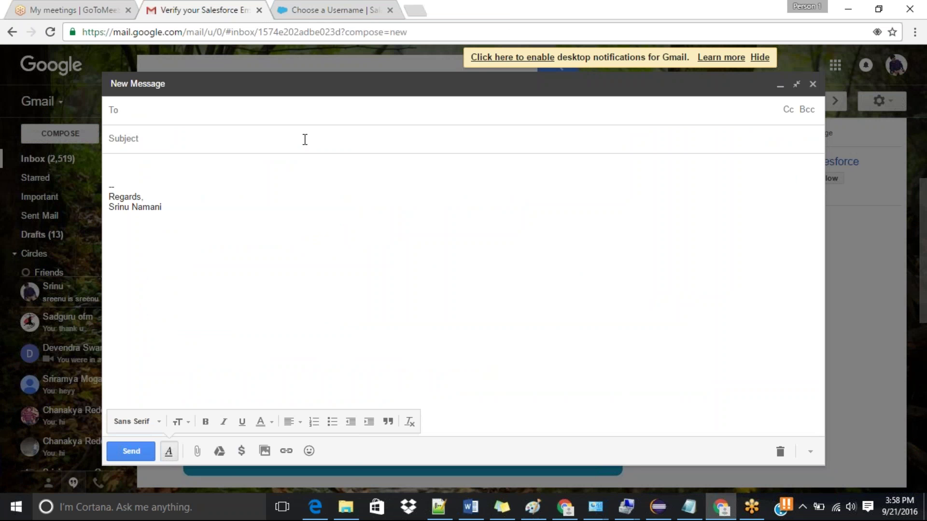
pyautogui.hotkey('ctrl', 'v')
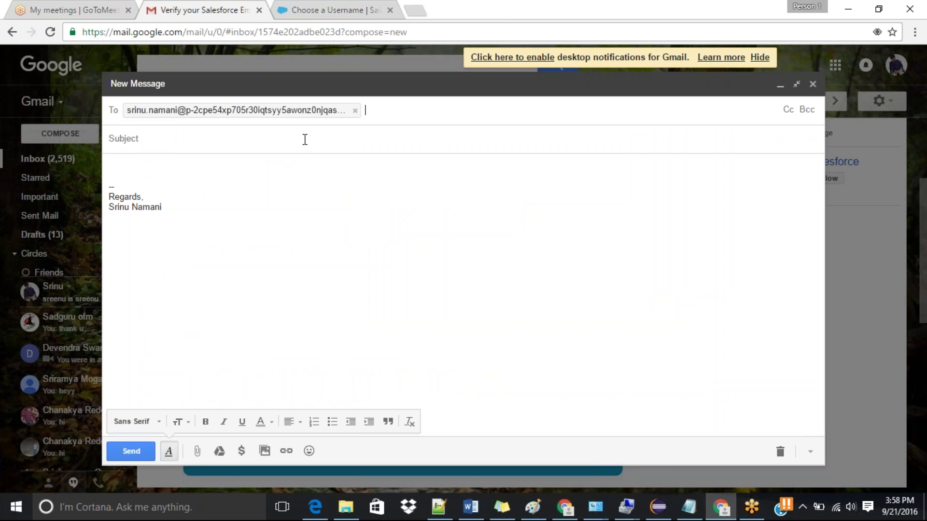
pyautogui.click(305, 139)
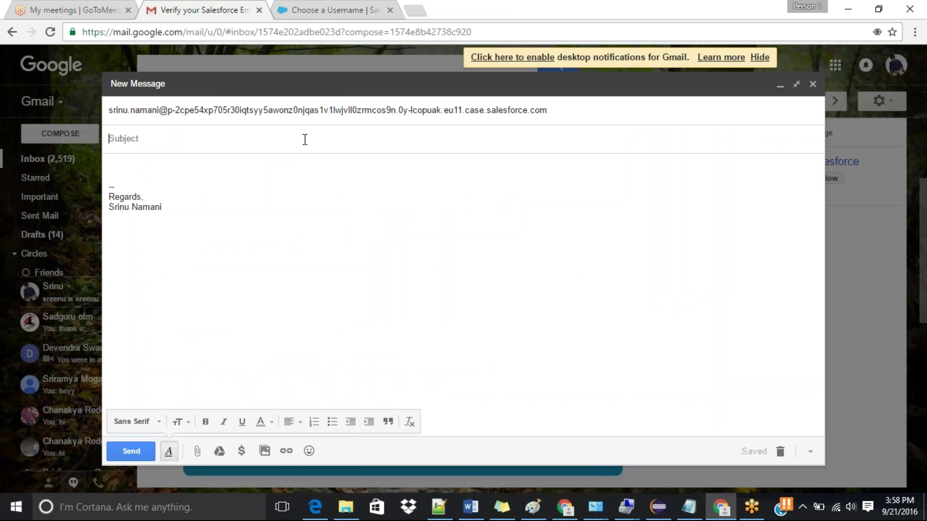
pyautogui.write('Laptop Performance')
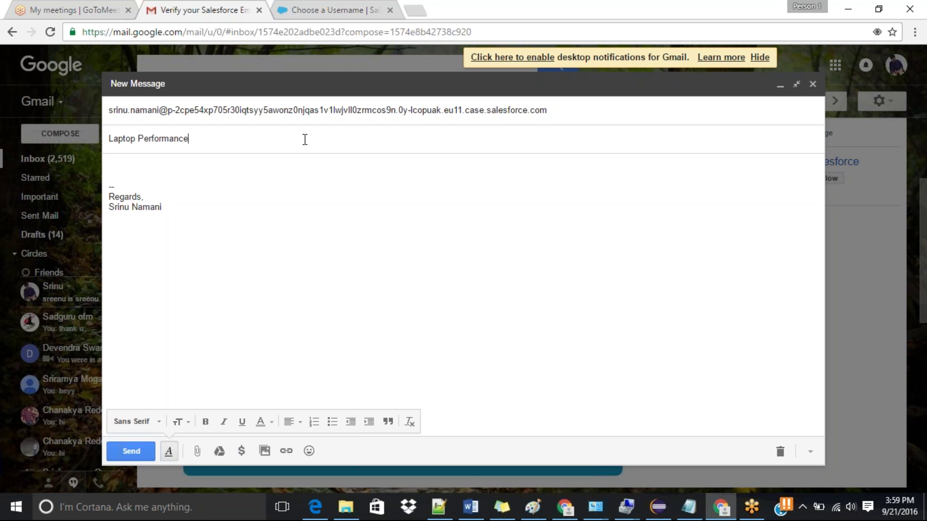
# Step: Write the body 'My Lap is not working as expected.' and send the email
pyautogui.click(135, 172)
pyautogui.press('Return')
pyautogui.press('Return')
pyautogui.write('M')
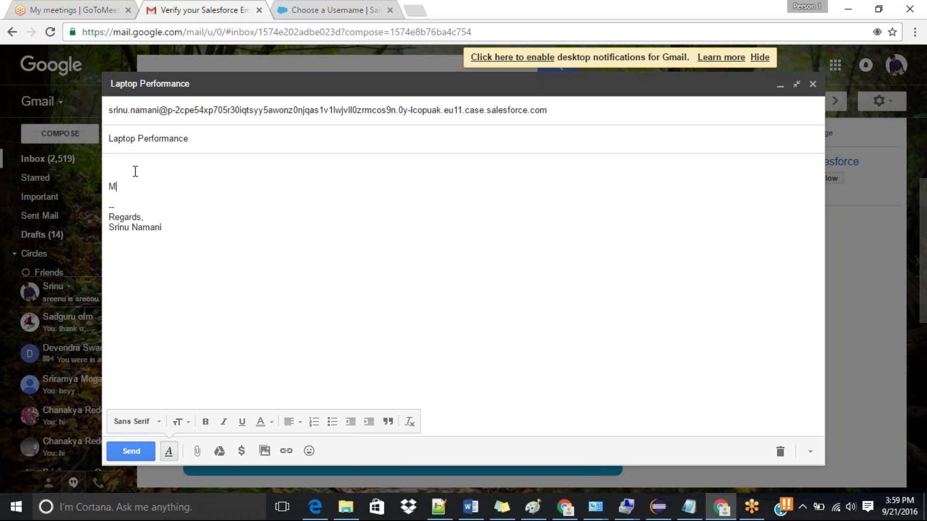
pyautogui.write('y Lap is not working as expect')
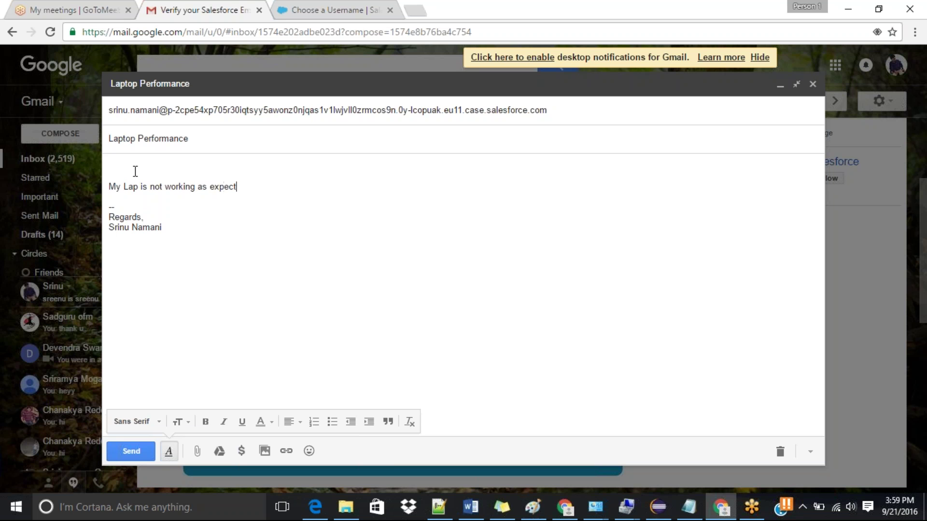
pyautogui.write('ed.')
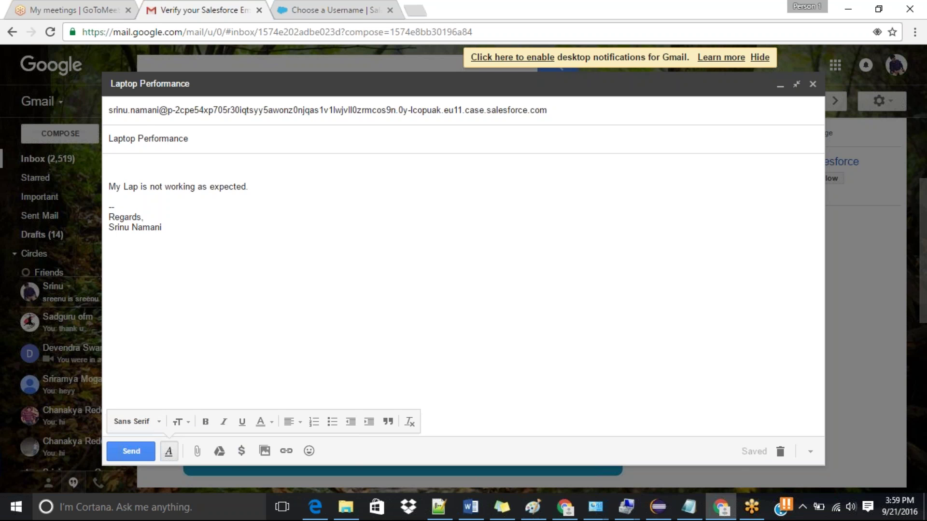
pyautogui.click(129, 455)
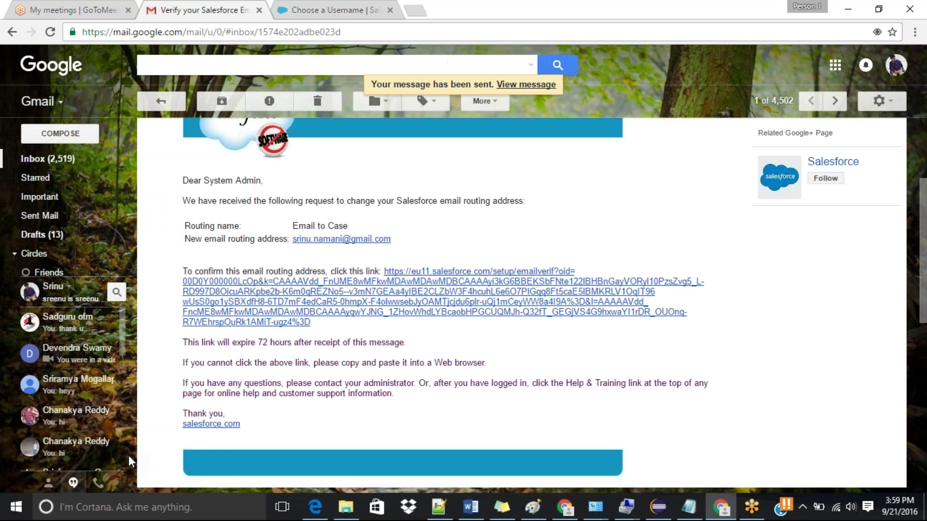
# Step: Open Cases home in Salesforce and choose the All Open Cases view to find case 00001028
pyautogui.click(567, 512)
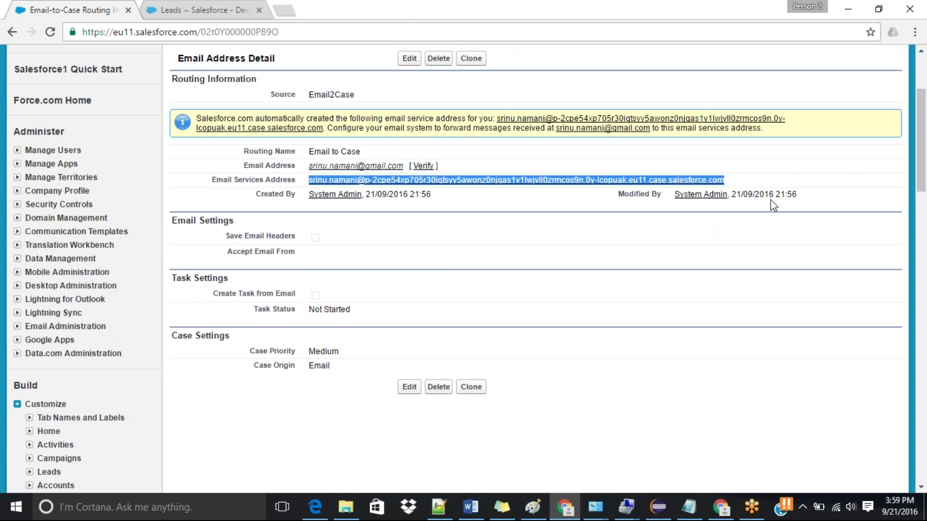
pyautogui.moveTo(923, 132); pyautogui.dragTo(925, 99)
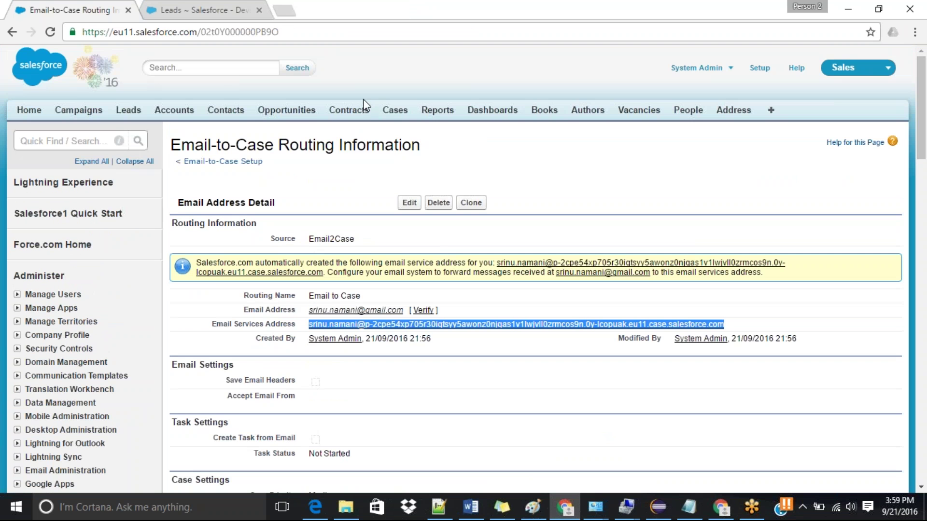
pyautogui.middleClick(395, 116)
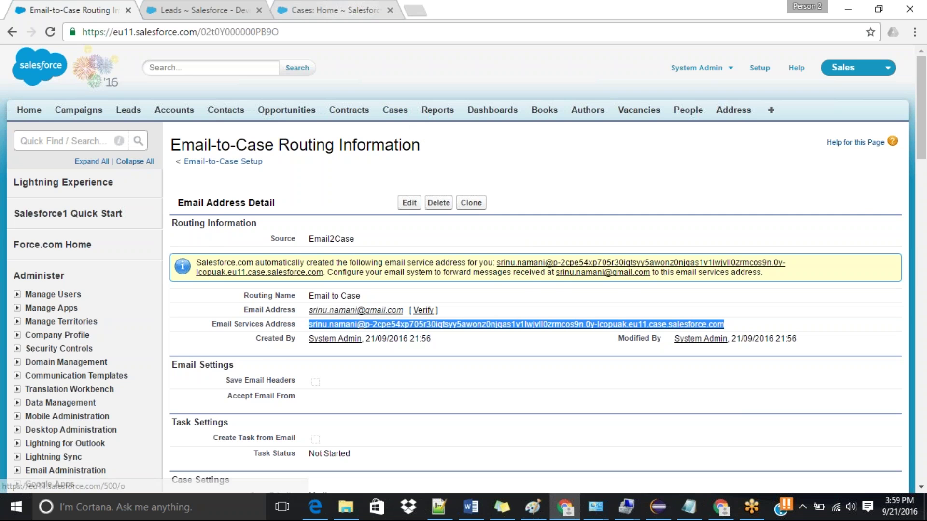
pyautogui.hotkey('ctrl', 'Tab')
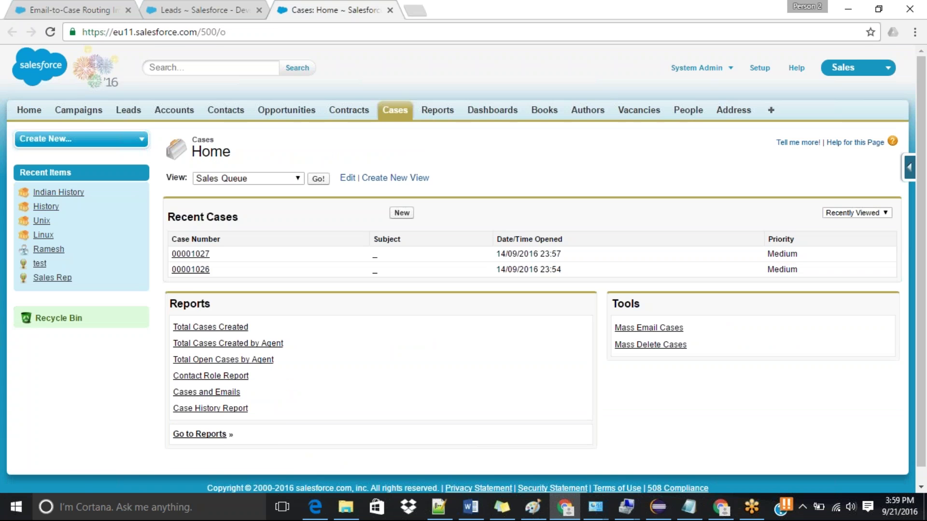
pyautogui.hotkey('alt', 'Tab')
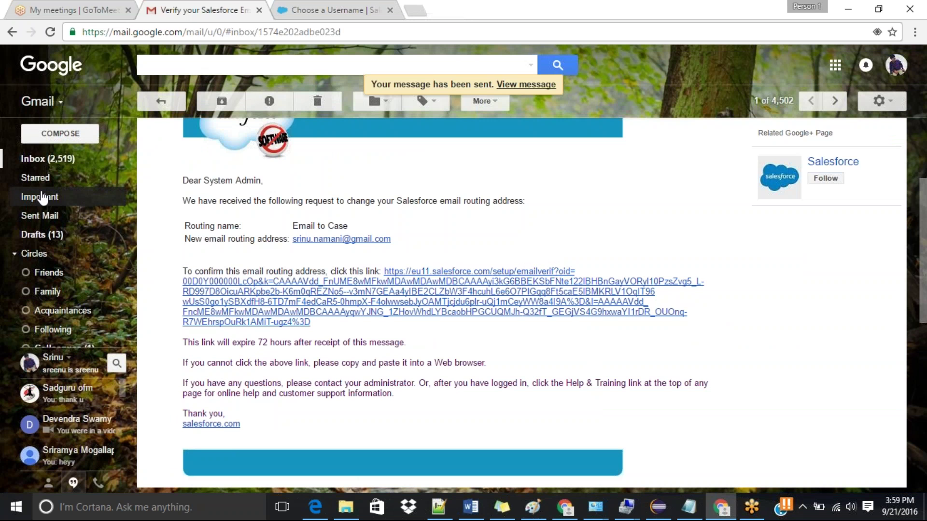
pyautogui.click(338, 9)
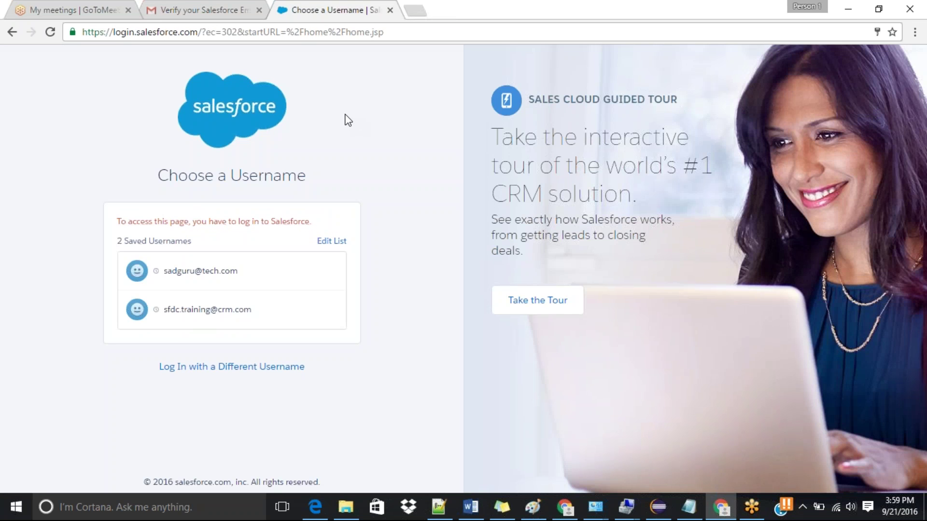
pyautogui.hotkey('alt', 'Tab')
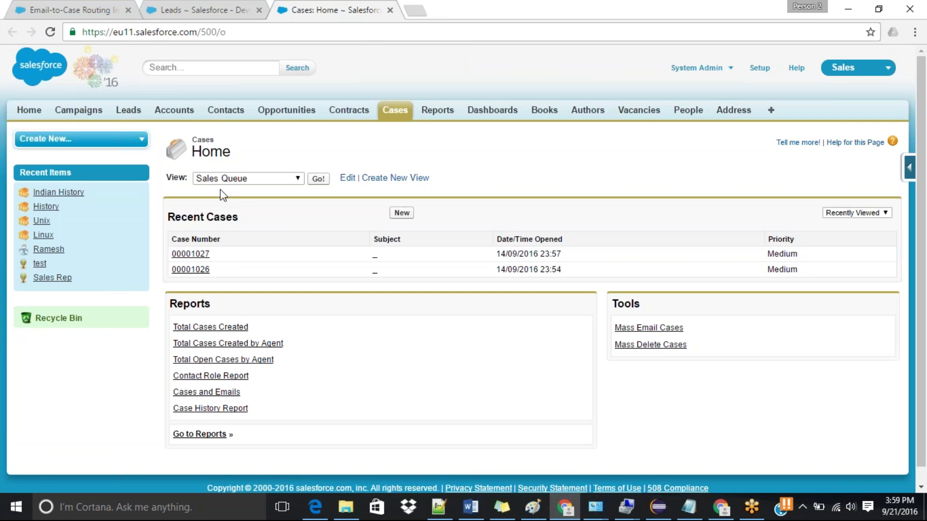
pyautogui.click(274, 182)
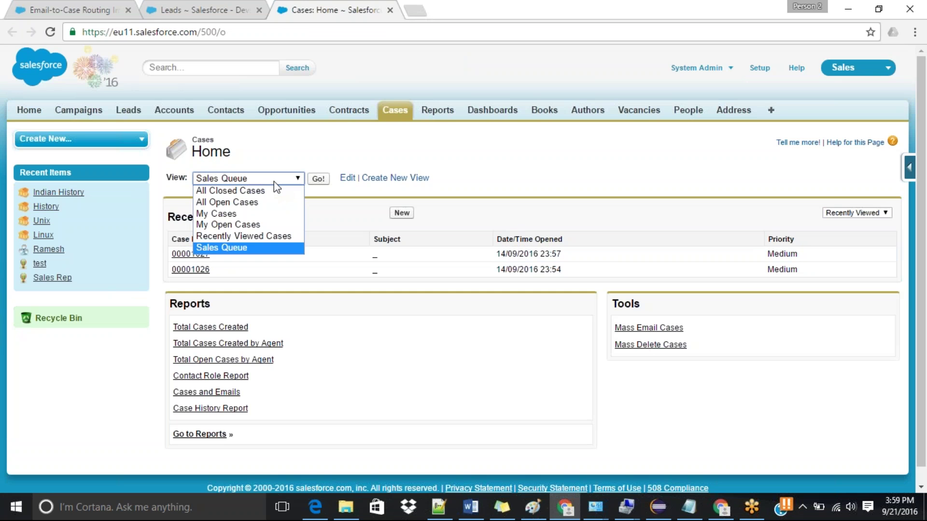
pyautogui.click(246, 202)
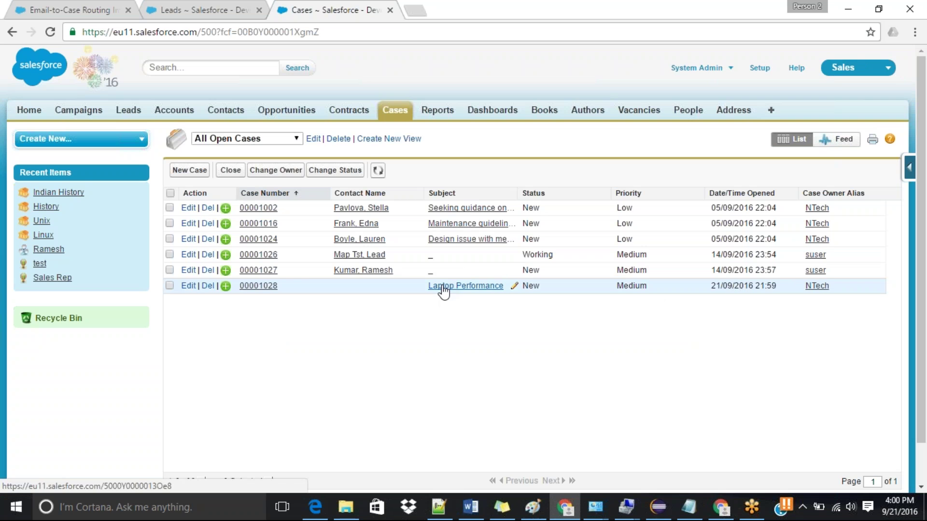
# Step: Open case 00001028's details and highlight its Laptop Performance subject and emailed description
pyautogui.click(256, 288)
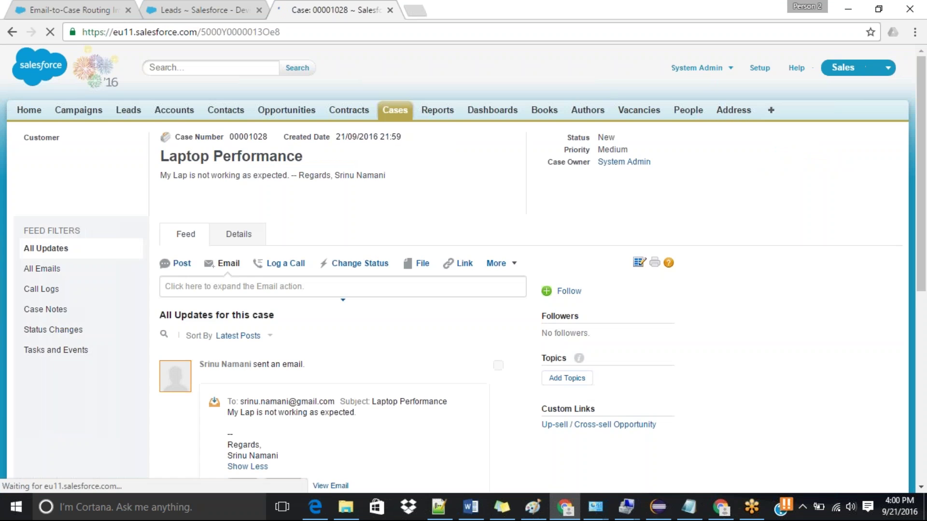
pyautogui.click(240, 242)
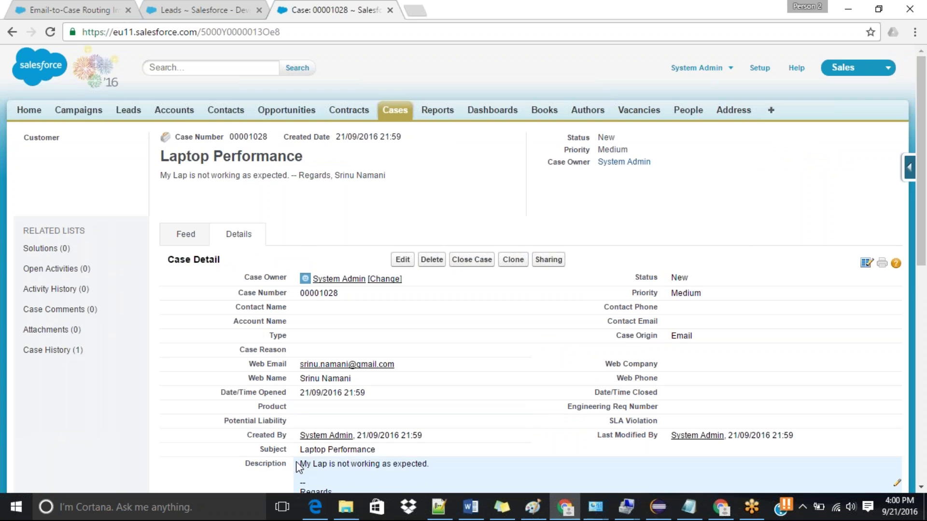
pyautogui.moveTo(299, 465); pyautogui.dragTo(431, 463)
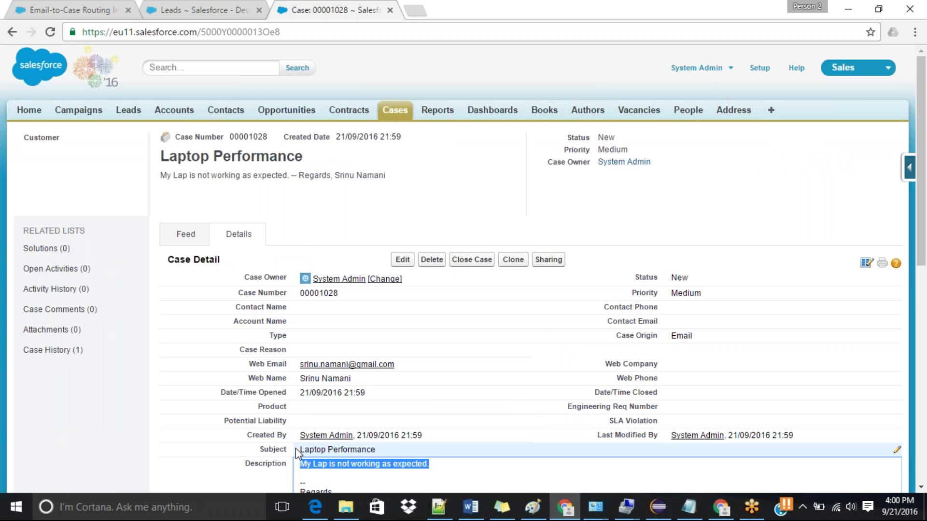
pyautogui.moveTo(298, 449); pyautogui.dragTo(392, 450)
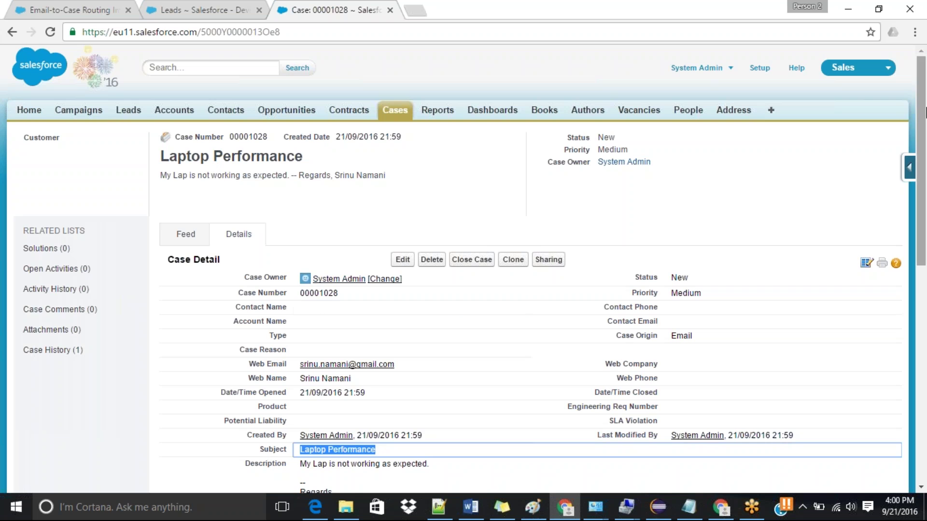
pyautogui.moveTo(925, 110); pyautogui.dragTo(925, 168)
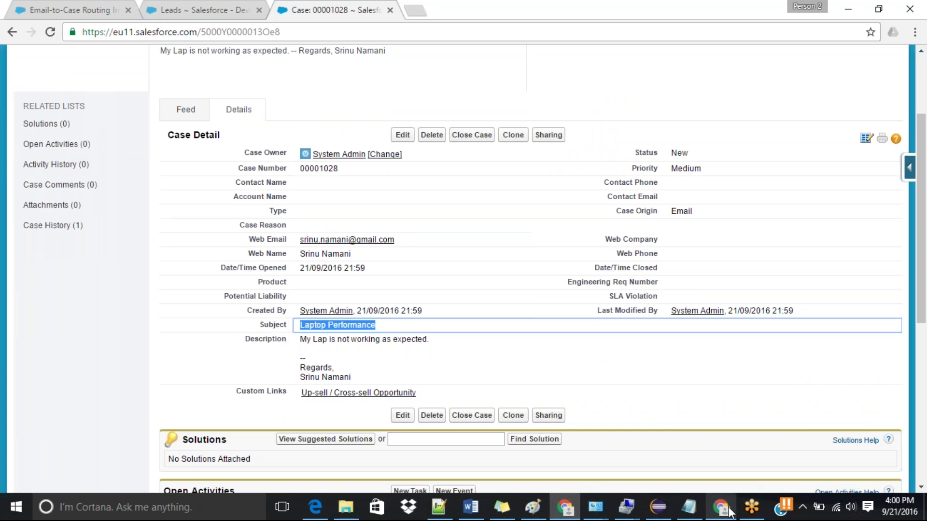
pyautogui.moveTo(730, 513)
pyautogui.moveTo(570, 517)
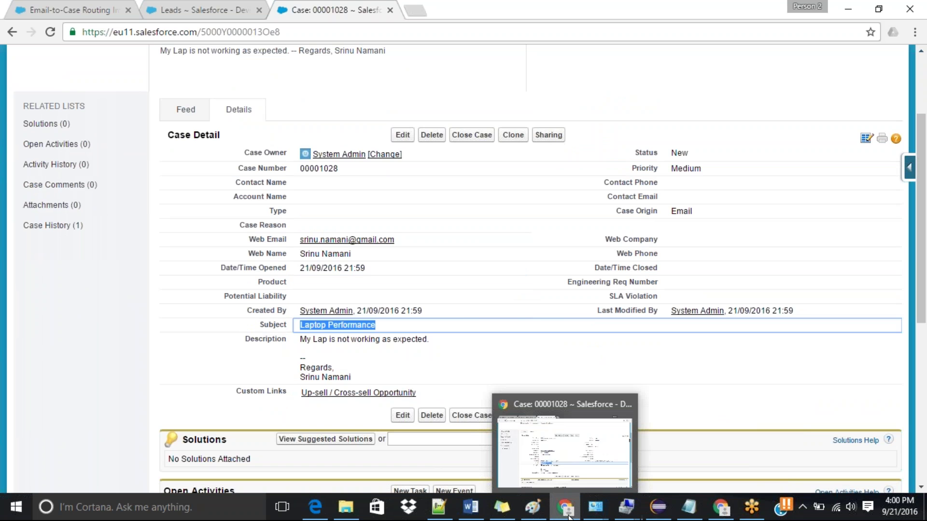
pyautogui.click(756, 509)
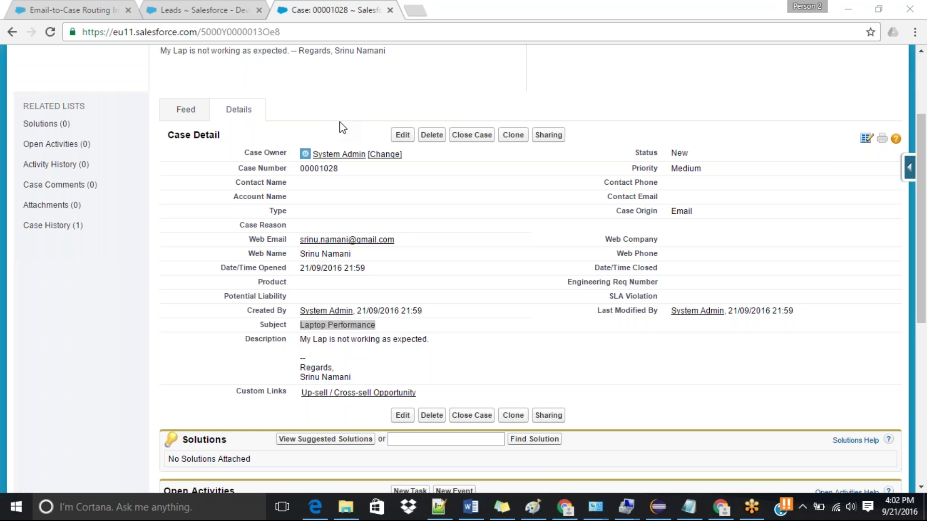
# Step: Go back to Cases home and refresh All Open Cases to list cases 00001029 and 00001030
pyautogui.click(569, 515)
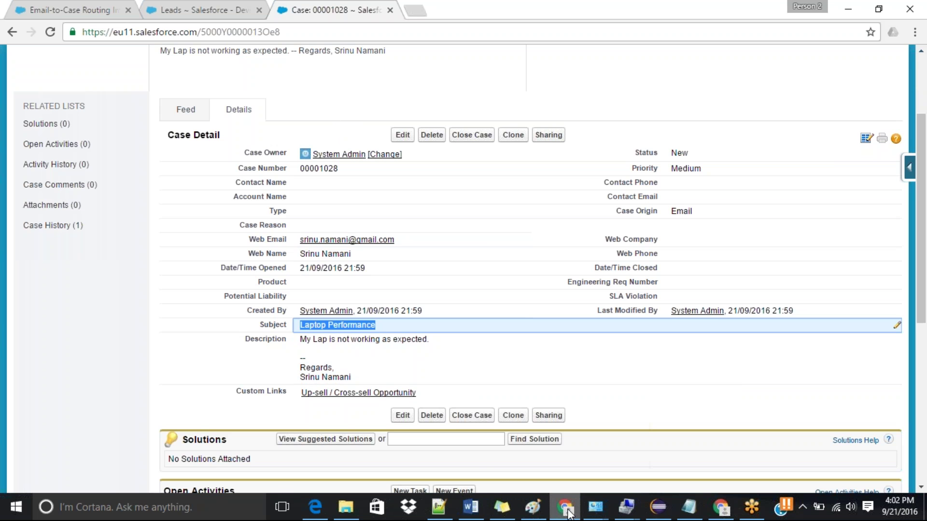
pyautogui.click(906, 34)
pyautogui.scroll(3, 451, 145)
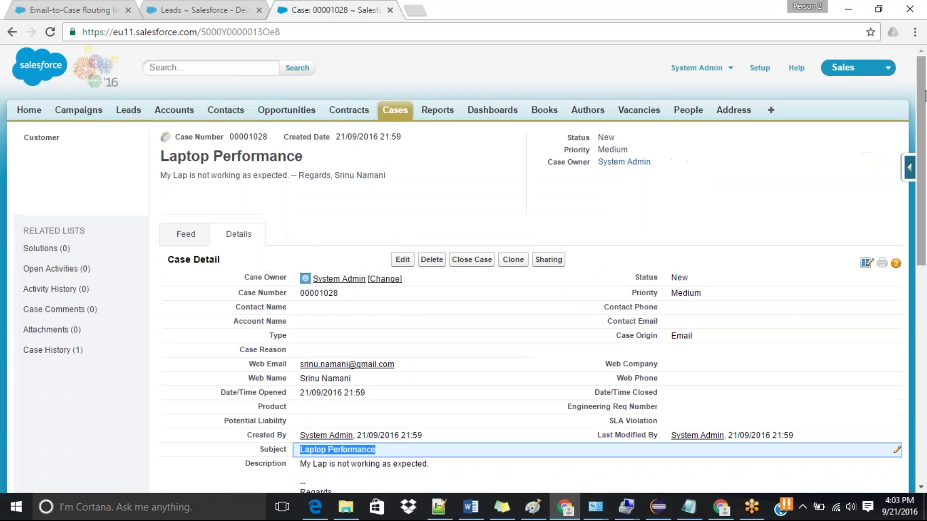
pyautogui.click(382, 107)
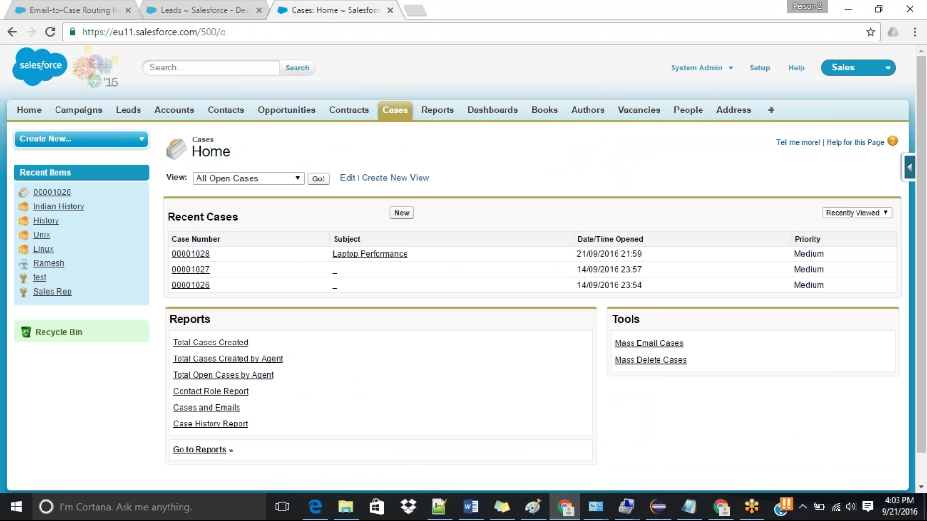
pyautogui.click(318, 179)
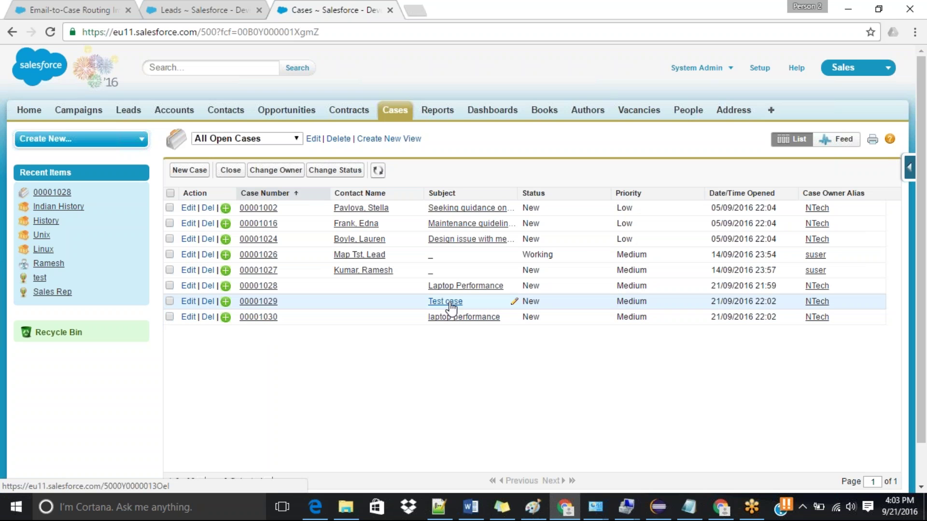
# Step: Open case 00001029 and review its details: subject Test case, status New, origin Email
pyautogui.click(256, 302)
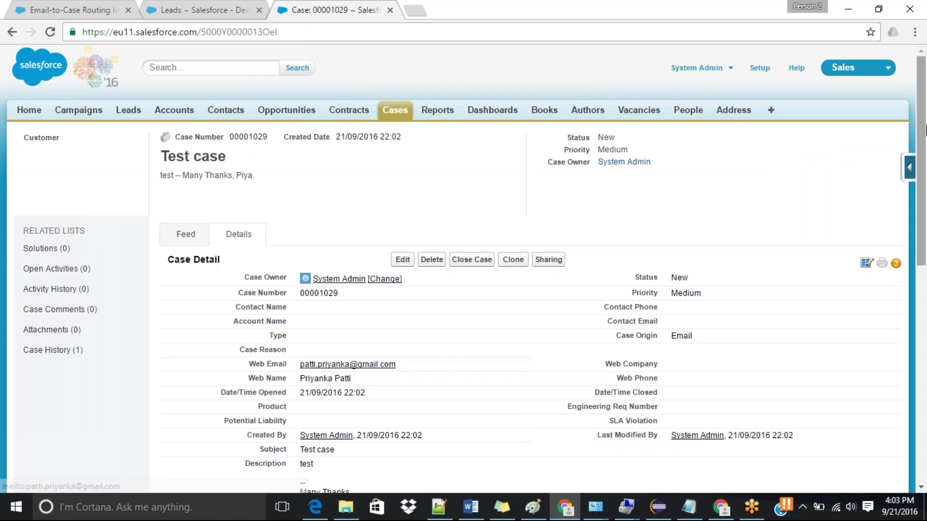
pyautogui.moveTo(922, 130); pyautogui.dragTo(922, 204)
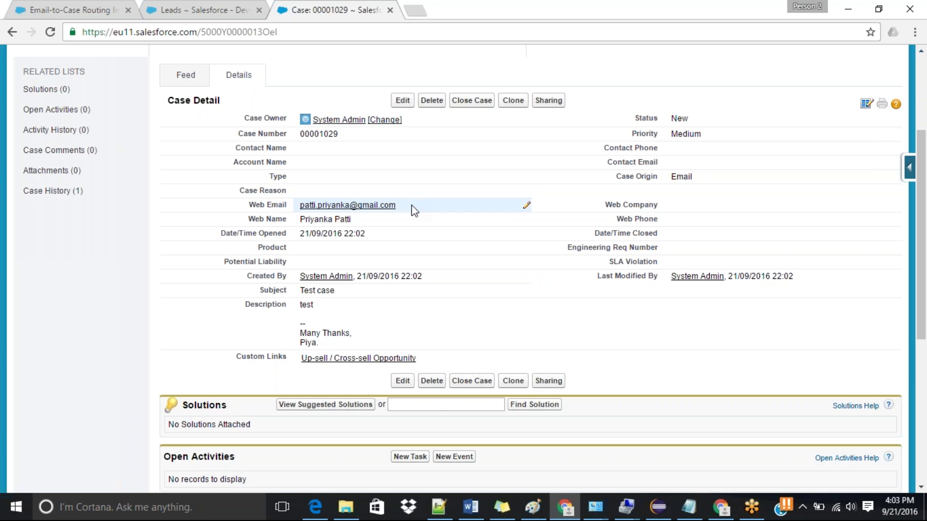
pyautogui.scroll(-1, 926, 237)
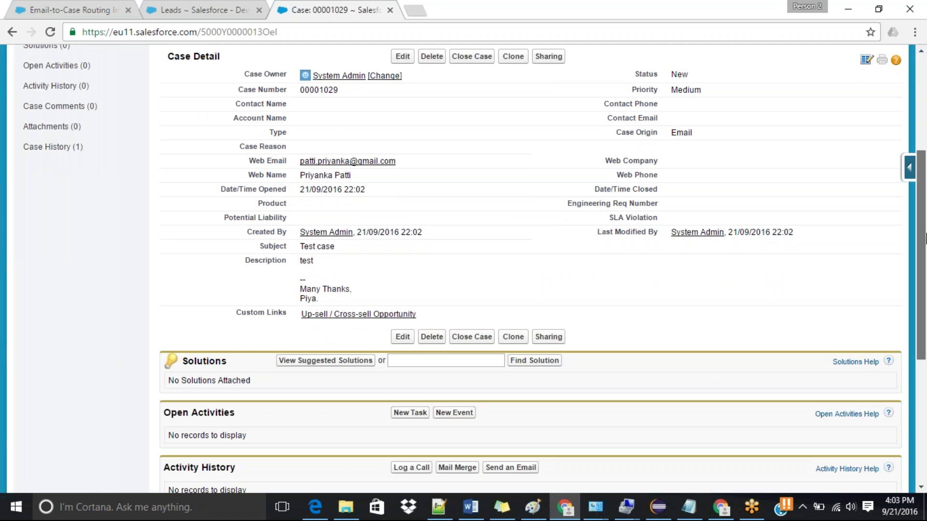
pyautogui.moveTo(926, 237); pyautogui.dragTo(925, 188)
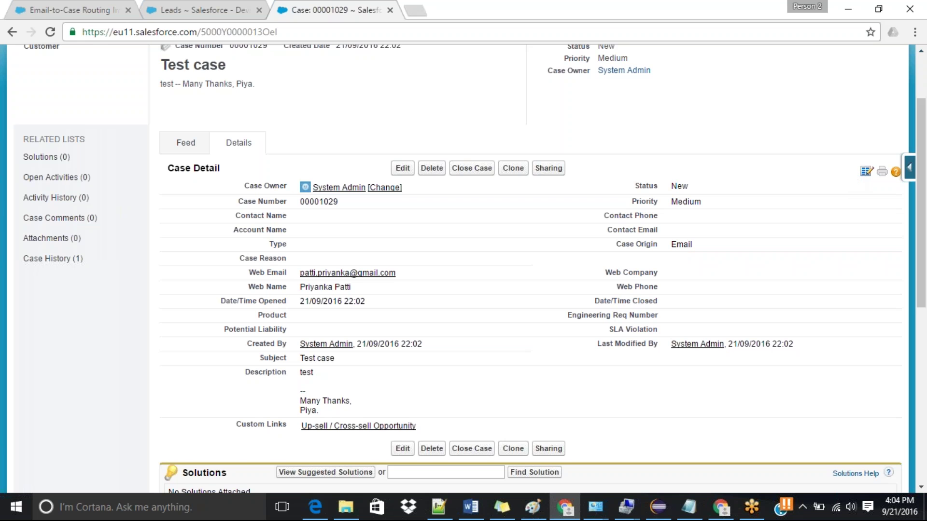
pyautogui.scroll(1, 922, 107)
pyautogui.scroll(1, 925, 107)
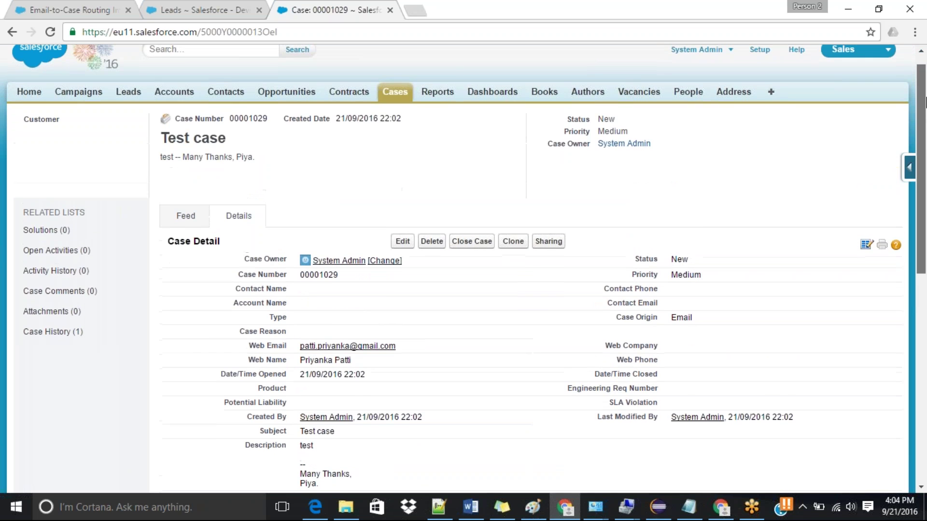
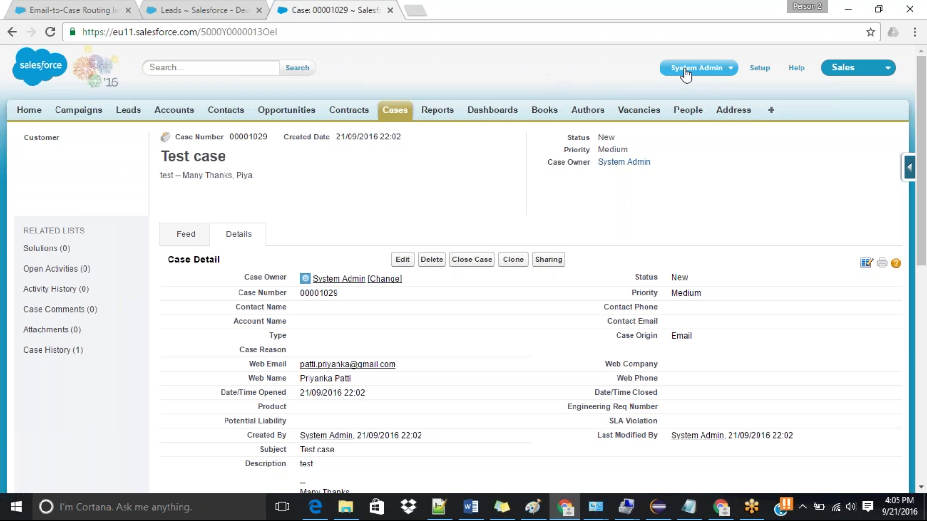
# Step: Go to the Force.com Setup home page and start a setup search
pyautogui.click(760, 68)
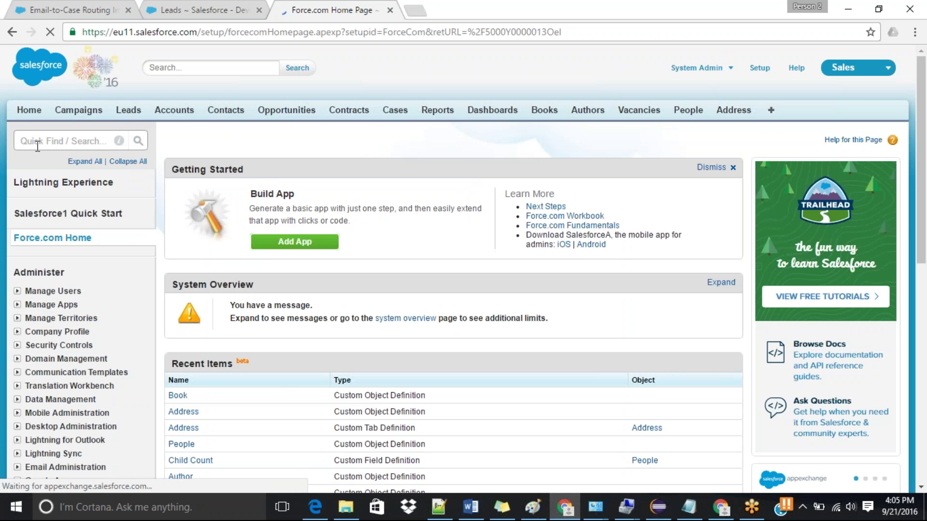
pyautogui.click(38, 145)
# Step: Find Customer Portal Settings via 'customer' search, then enable and save the Customer Portal
pyautogui.write('customer')
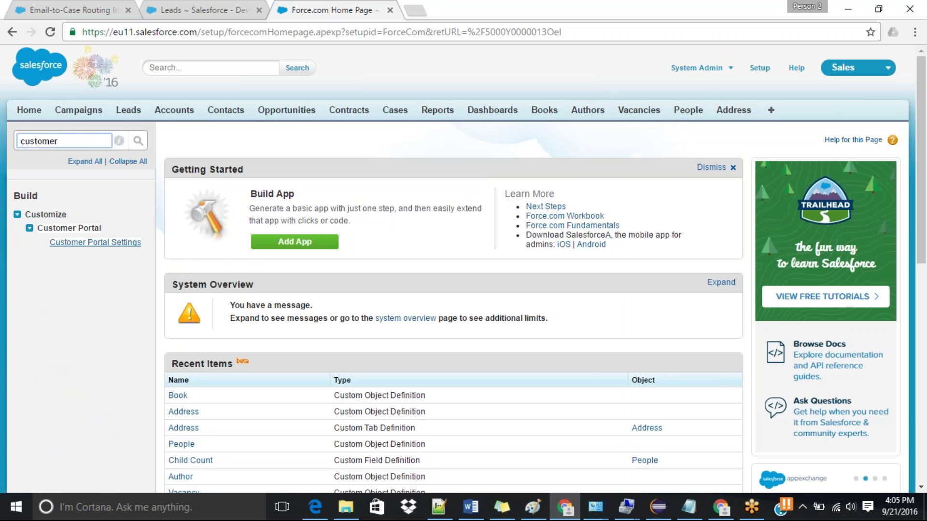
pyautogui.keyDown('ctrl'); pyautogui.click(83, 244); pyautogui.keyUp('ctrl')
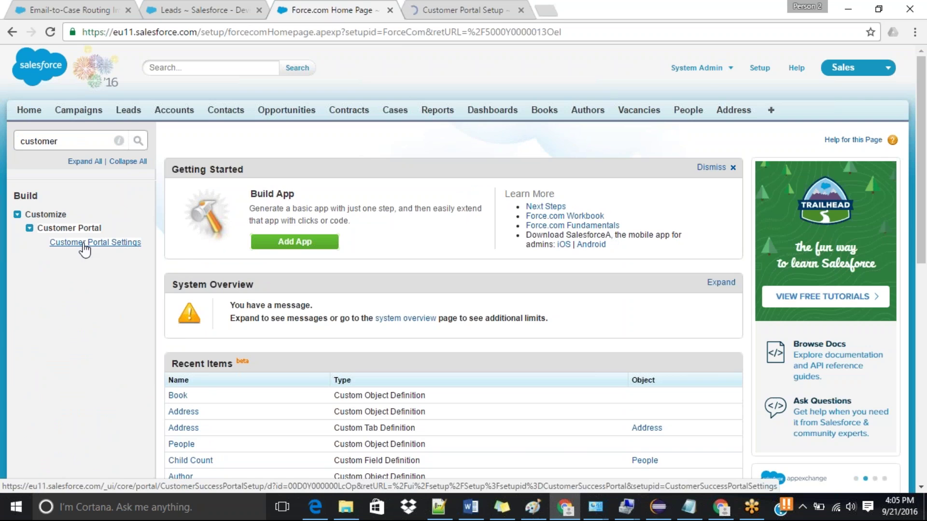
pyautogui.click(437, 10)
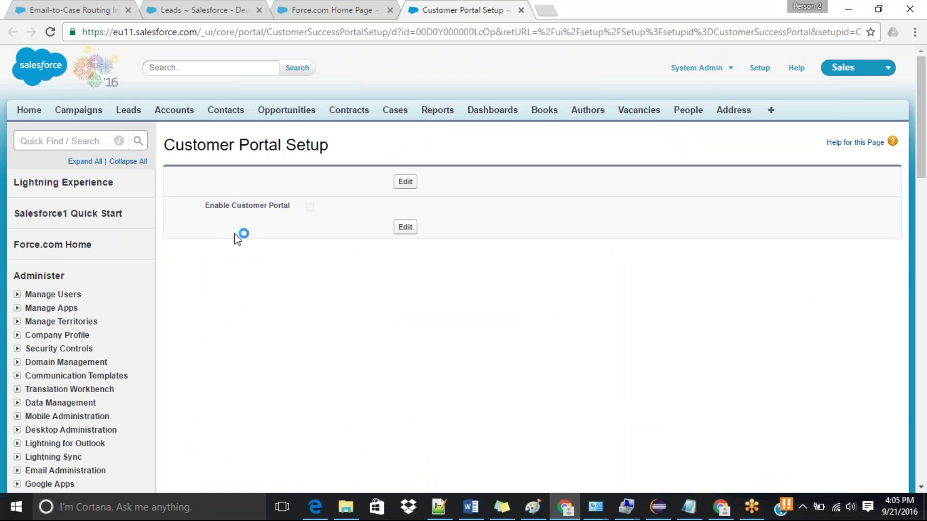
pyautogui.click(406, 182)
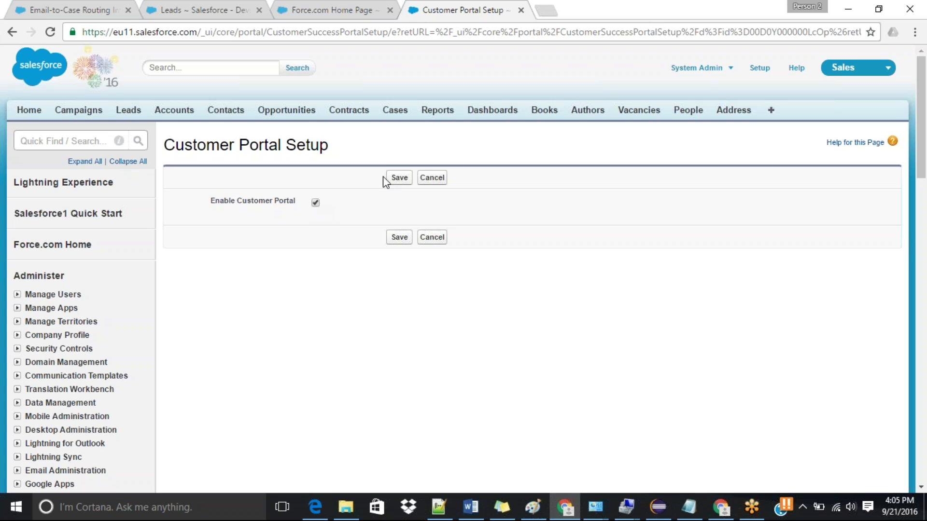
pyautogui.click(403, 178)
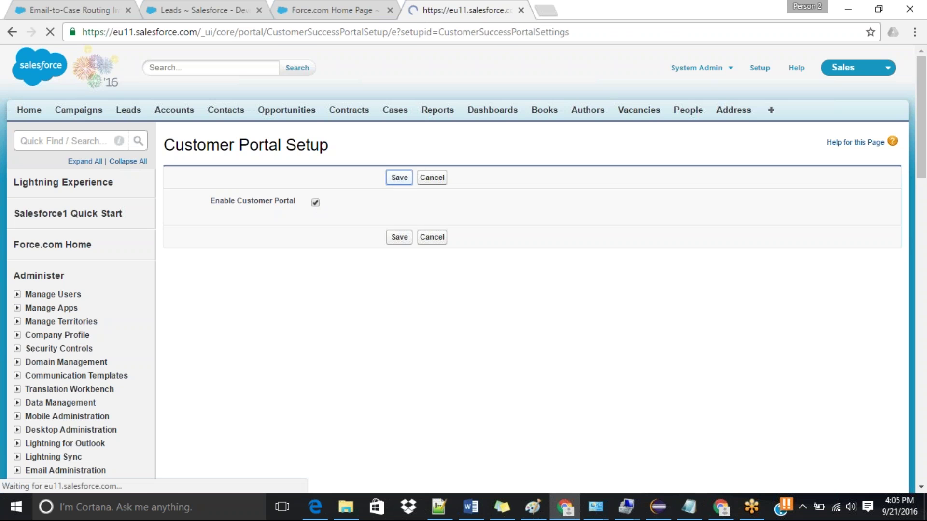
pyautogui.moveTo(921, 140); pyautogui.dragTo(921, 260)
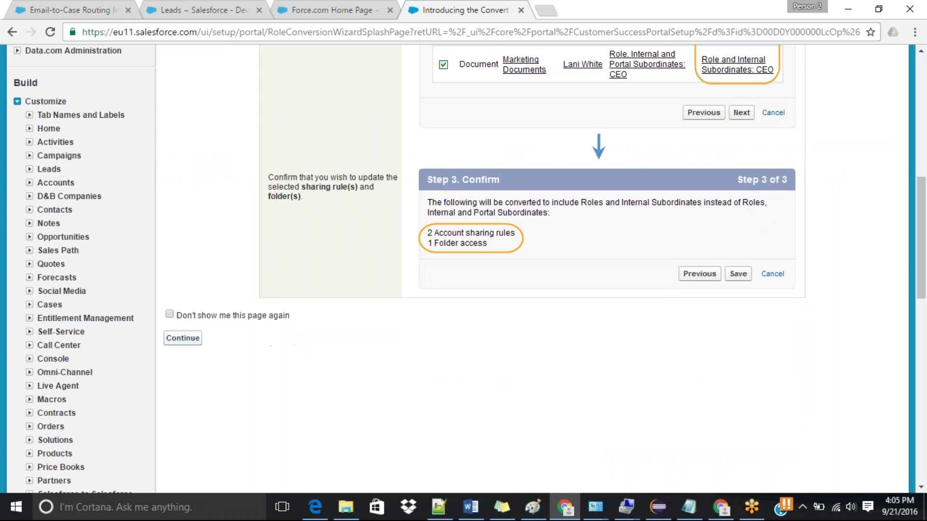
# Step: Continue past the external user access conversion introduction, then go to the Contacts home page
pyautogui.click(173, 340)
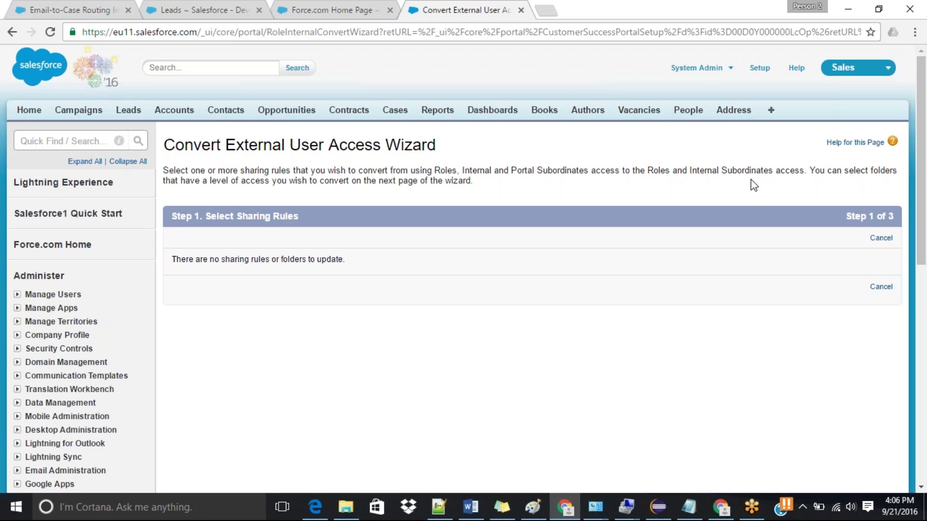
pyautogui.click(229, 114)
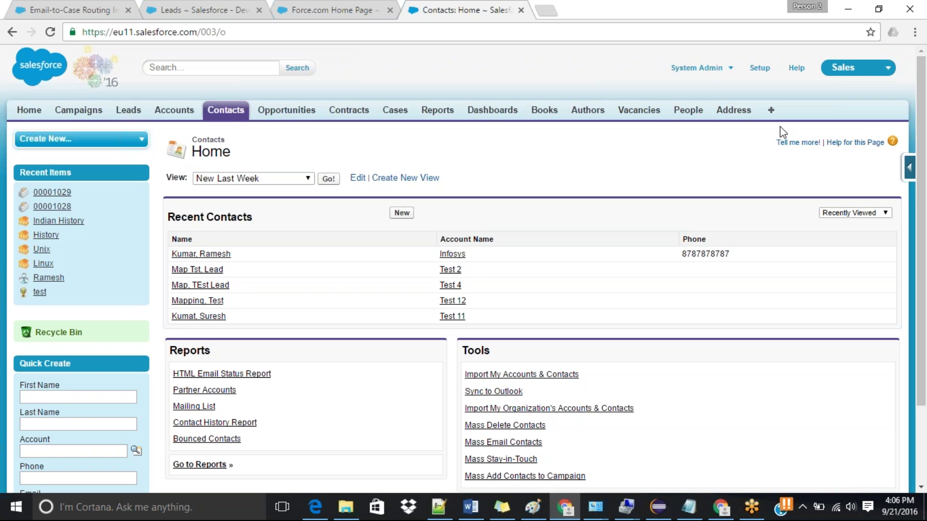
# Step: Search setup for 'users' to open the All Users list, then return to Contacts home
pyautogui.click(351, 9)
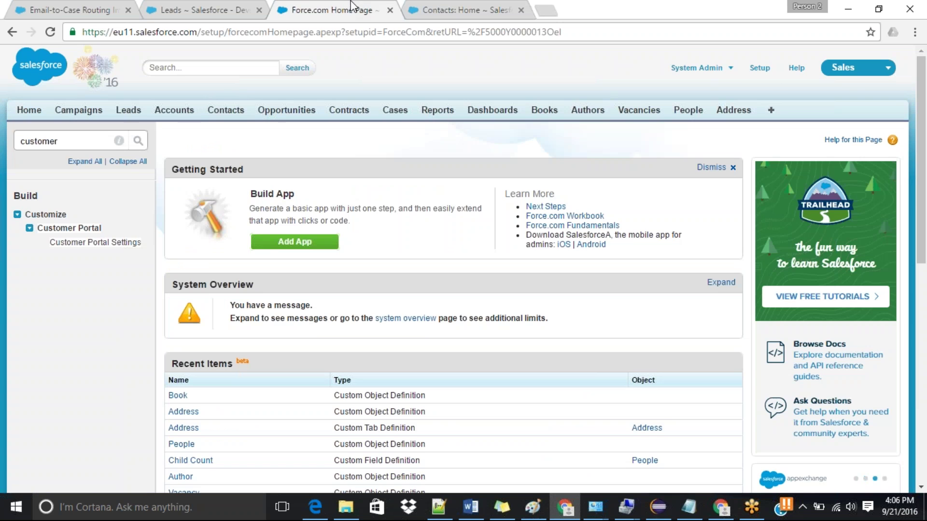
pyautogui.doubleClick(78, 142)
pyautogui.write('u')
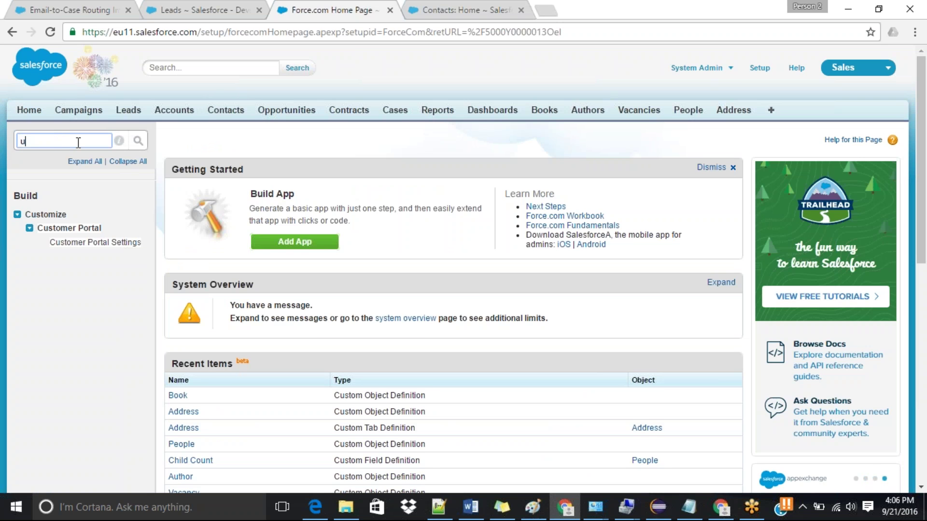
pyautogui.write('sers')
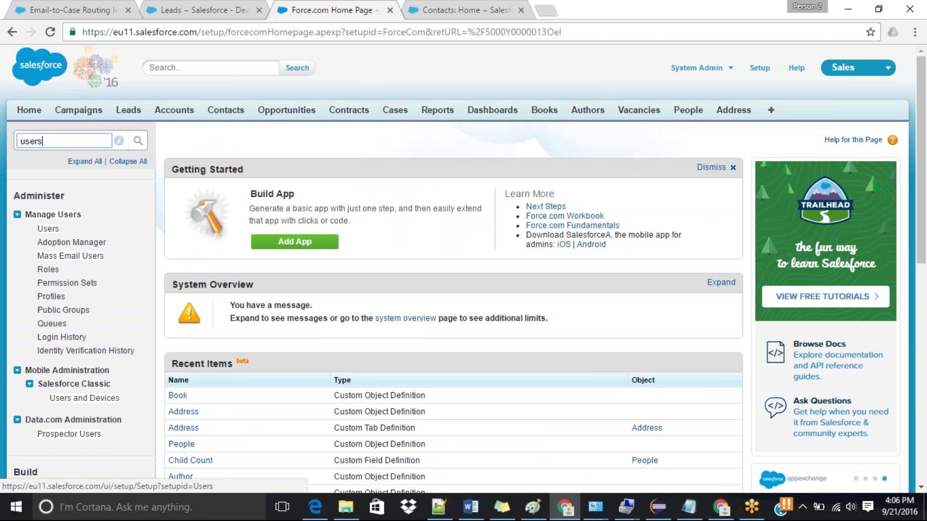
pyautogui.click(44, 230)
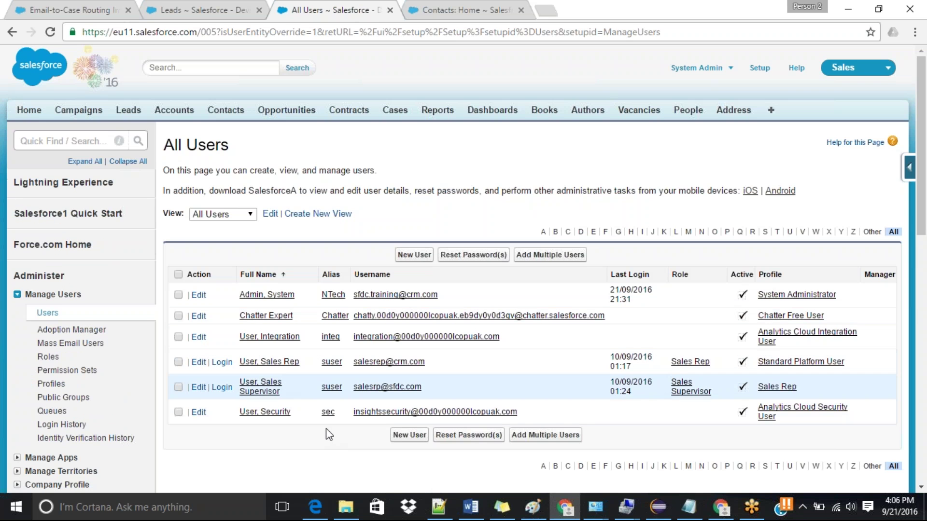
pyautogui.click(485, 4)
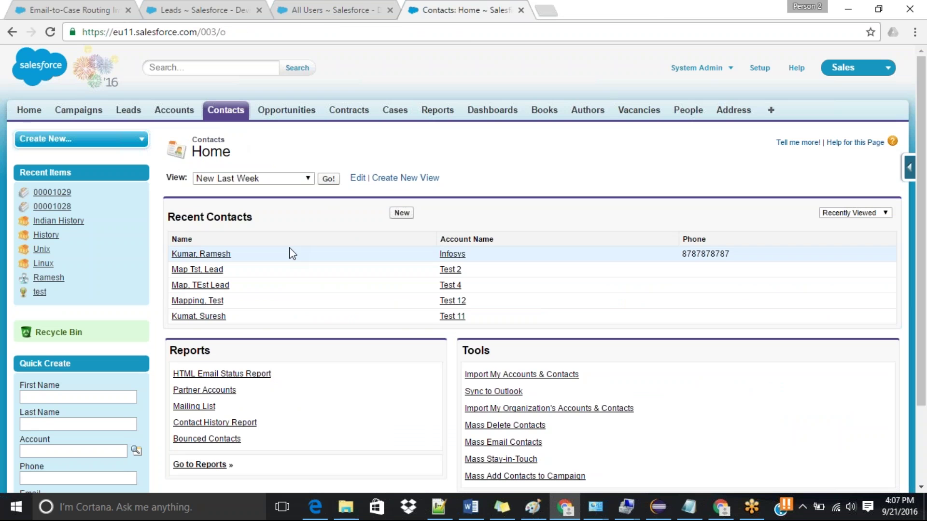
# Step: On the Infosys contact's record, choose Manage External User > Enable Customer User, then edit the contact
pyautogui.click(216, 255)
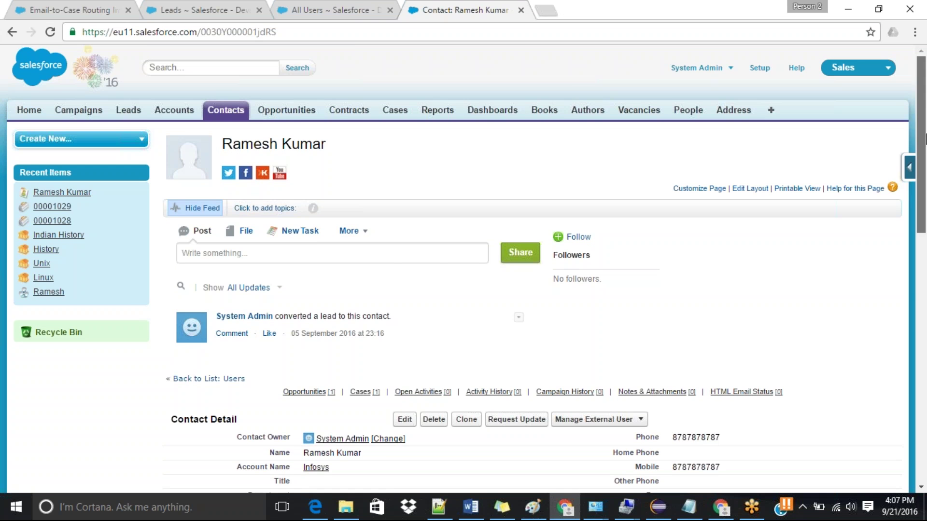
pyautogui.moveTo(924, 139); pyautogui.dragTo(925, 252)
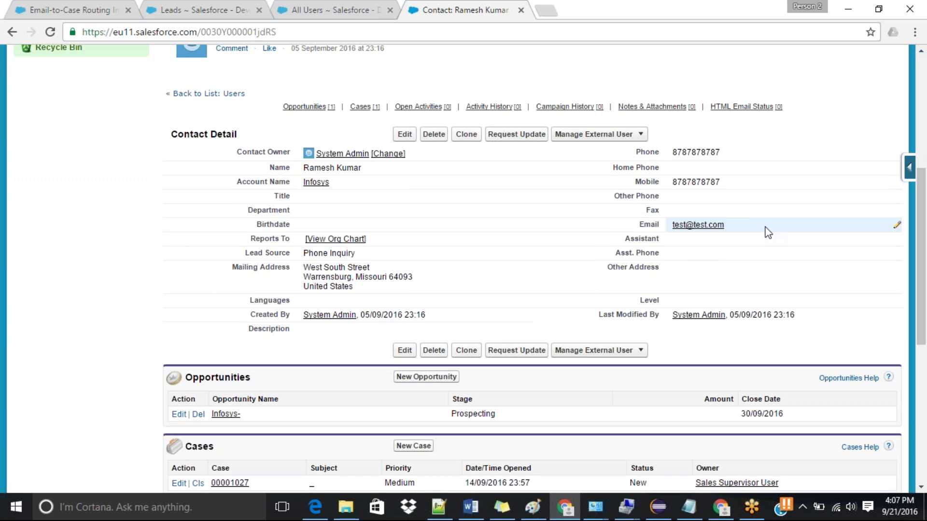
pyautogui.click(613, 138)
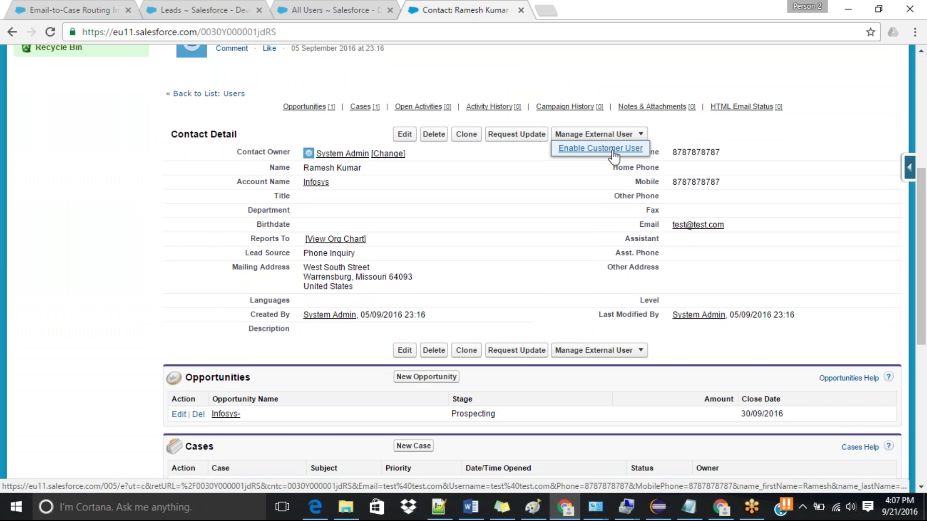
pyautogui.click(612, 153)
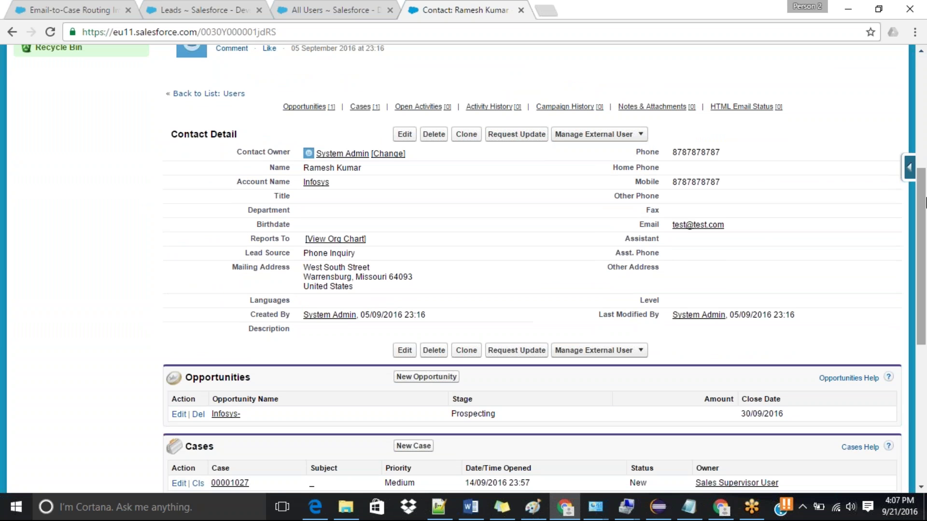
pyautogui.moveTo(926, 200); pyautogui.dragTo(925, 188)
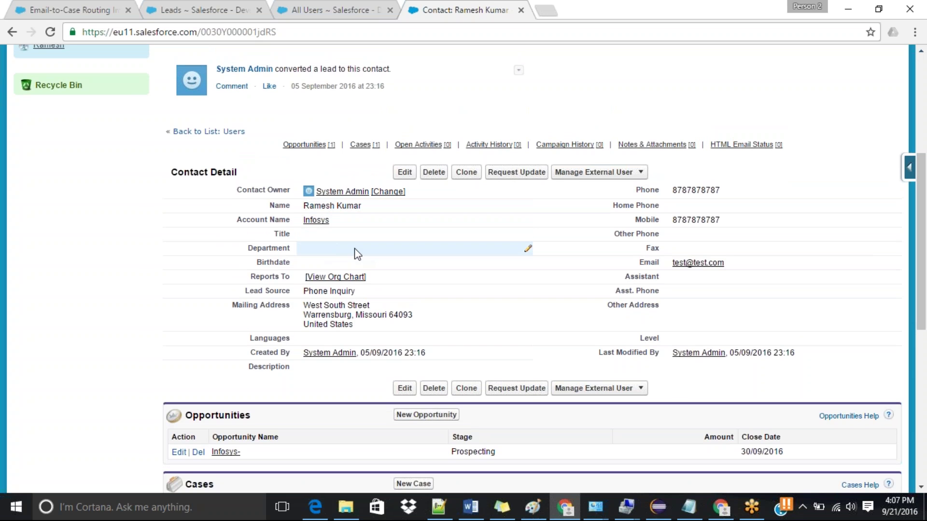
pyautogui.click(397, 177)
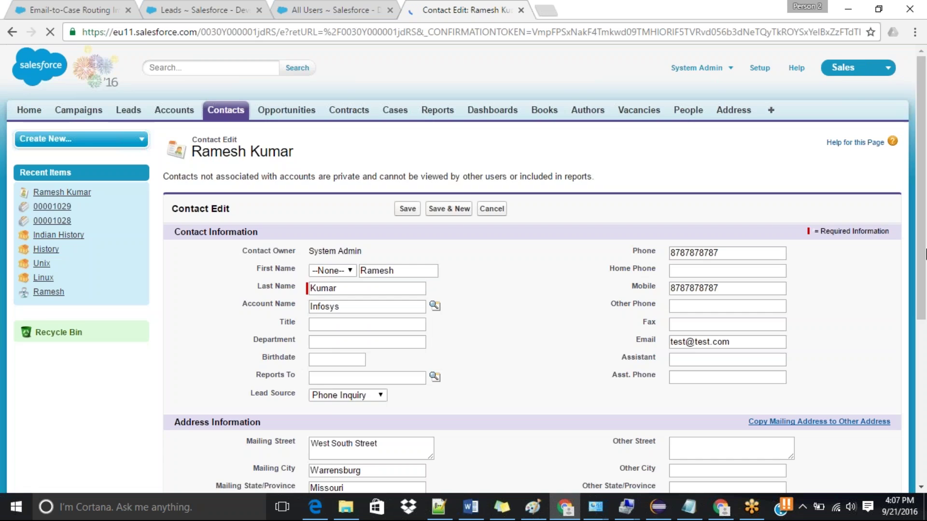
# Step: Select the contact's existing e-mail address in the Contact Edit form
pyautogui.scroll(-2, 721, 264)
pyautogui.scroll(-1, 925, 261)
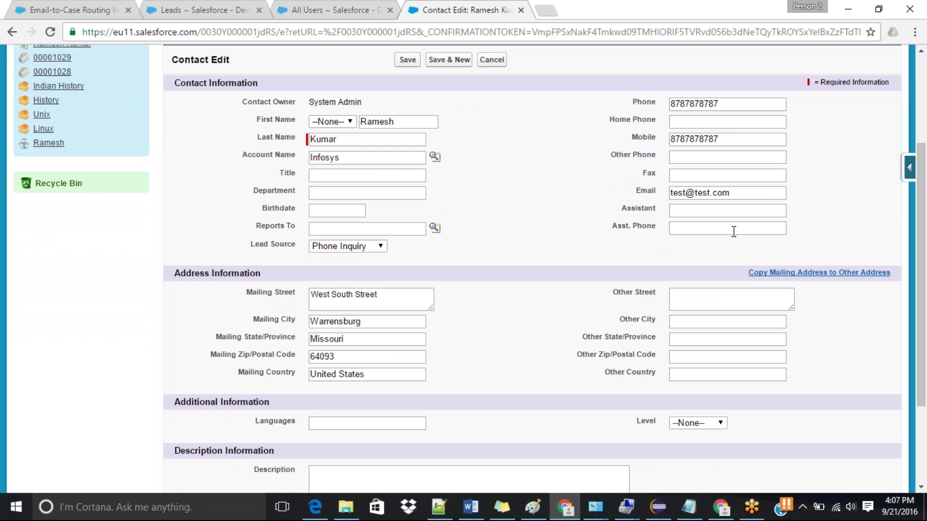
pyautogui.click(738, 192)
pyautogui.hotkey('ctrl', 'a')
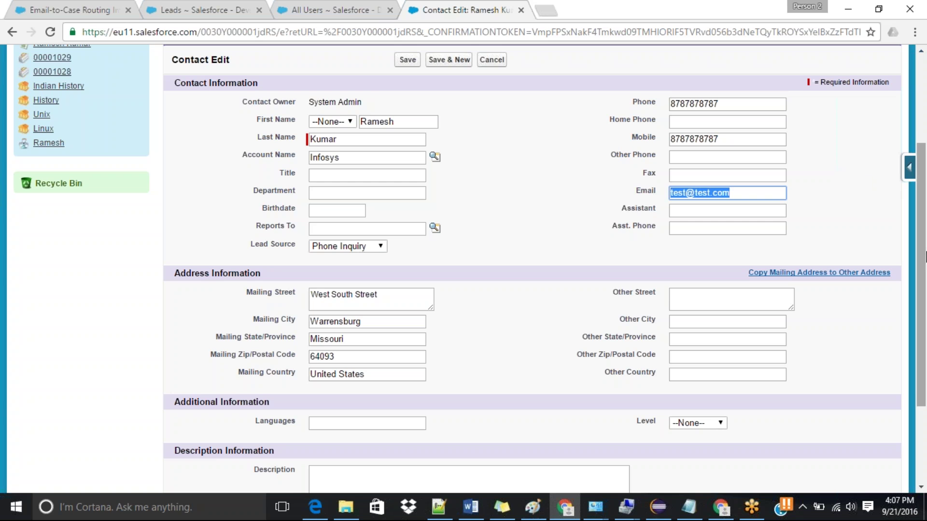
pyautogui.moveTo(923, 256); pyautogui.dragTo(926, 235)
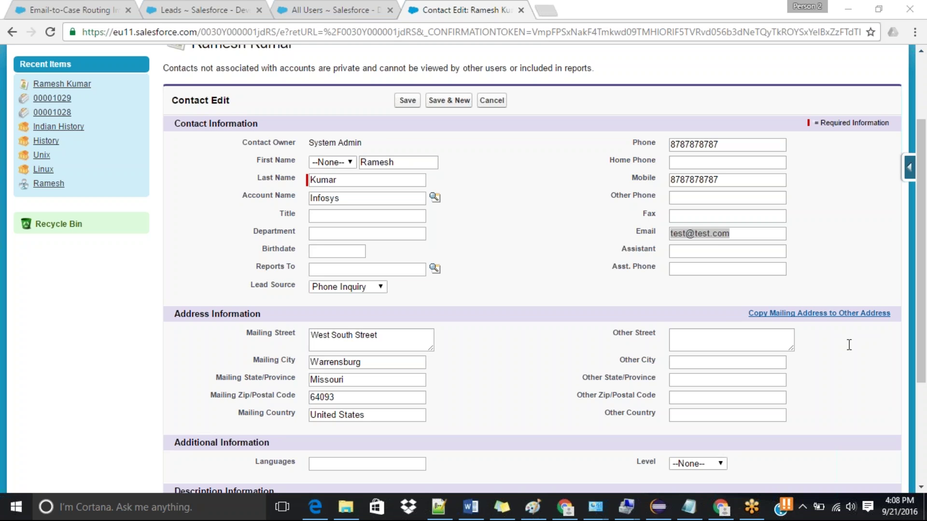
# Step: Replace the e-mail with the contact's real address by pasting, and save the contact
pyautogui.click(700, 235)
pyautogui.doubleClick(699, 237)
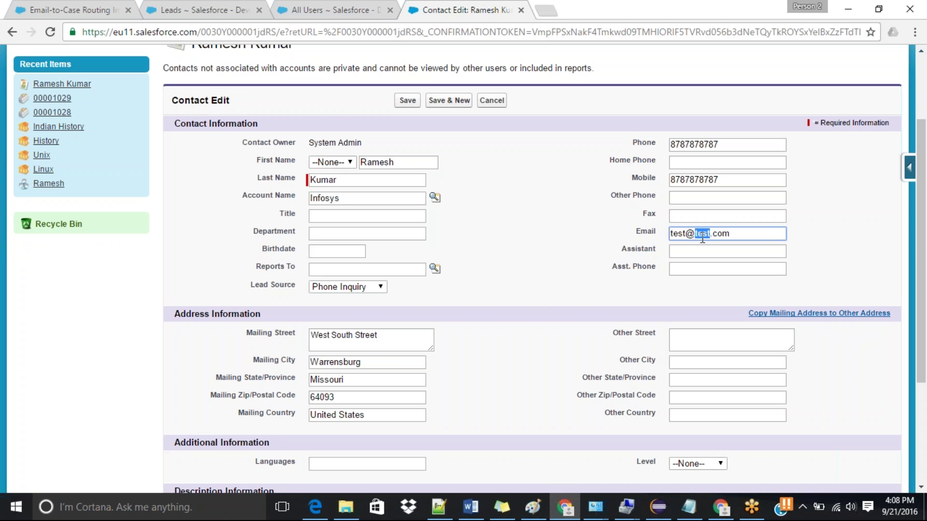
pyautogui.click(733, 235)
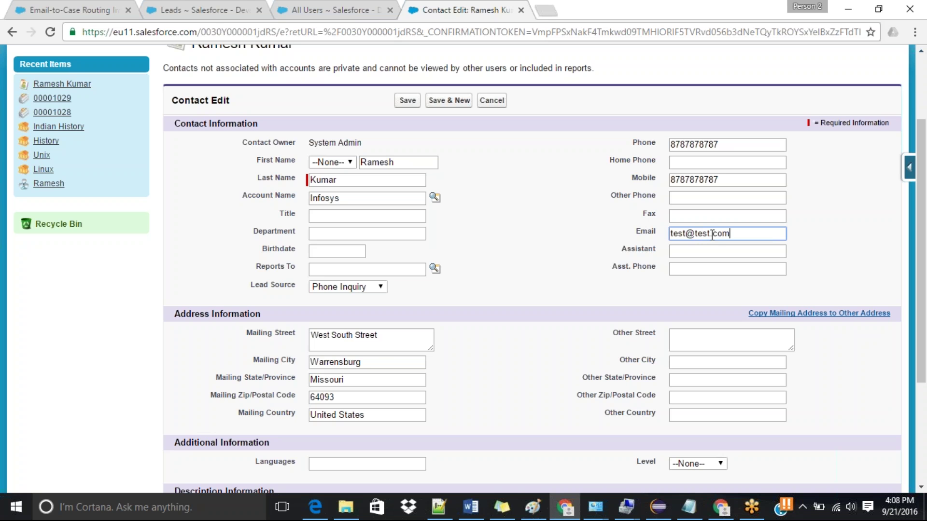
pyautogui.keyDown('shift'); pyautogui.click(672, 234); pyautogui.keyUp('shift')
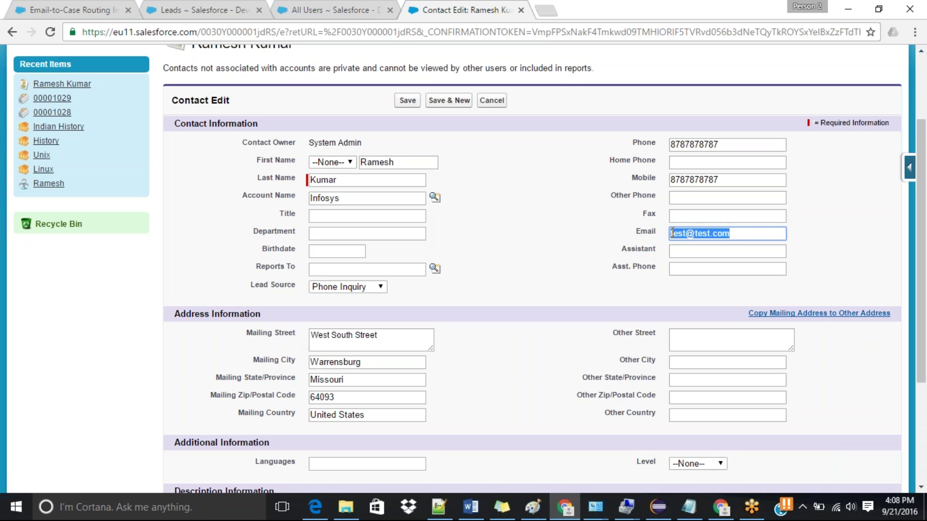
pyautogui.hotkey('ctrl', 'v')
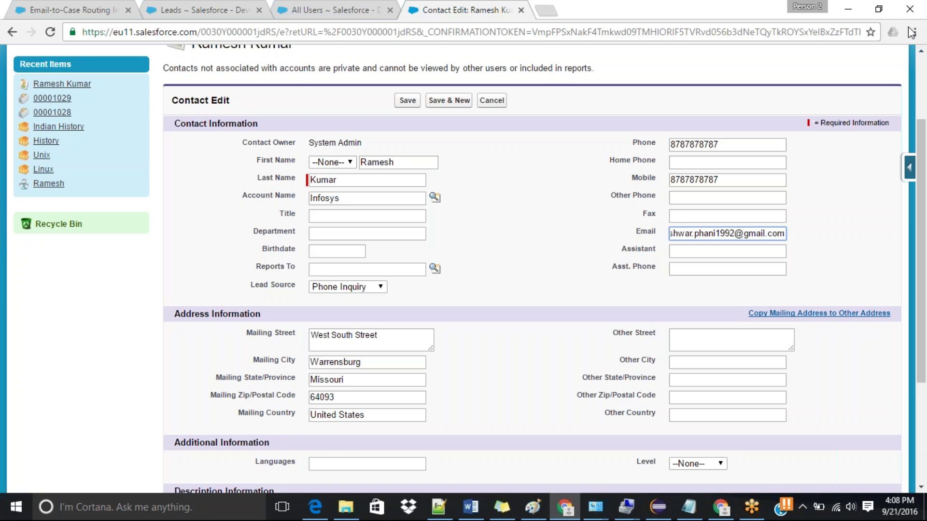
pyautogui.click(912, 33)
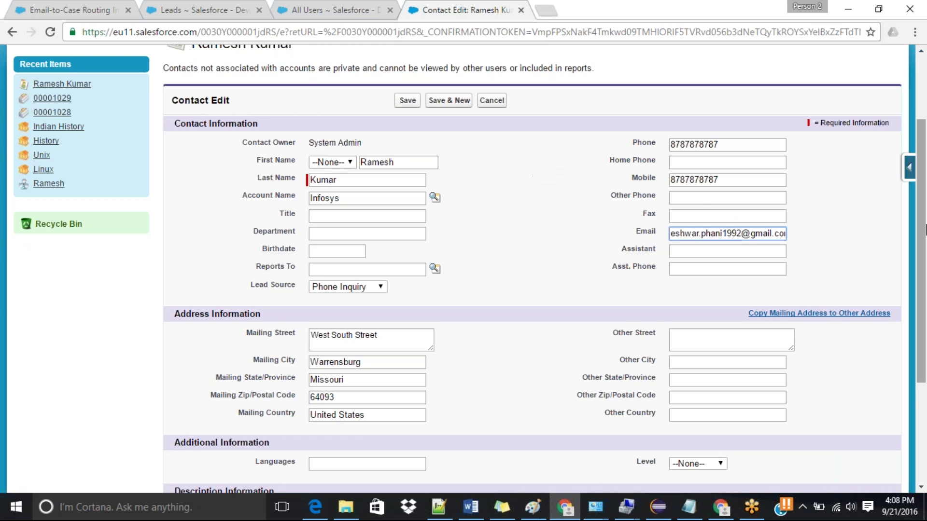
pyautogui.moveTo(923, 224)
pyautogui.mouseDown()
pyautogui.moveTo(926, 264)
pyautogui.moveTo(925, 235)
pyautogui.mouseUp()
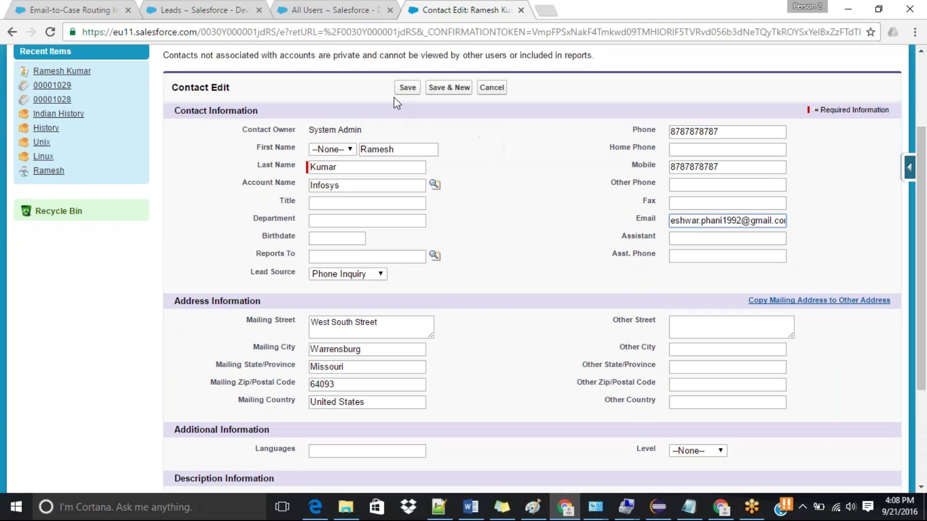
pyautogui.click(405, 89)
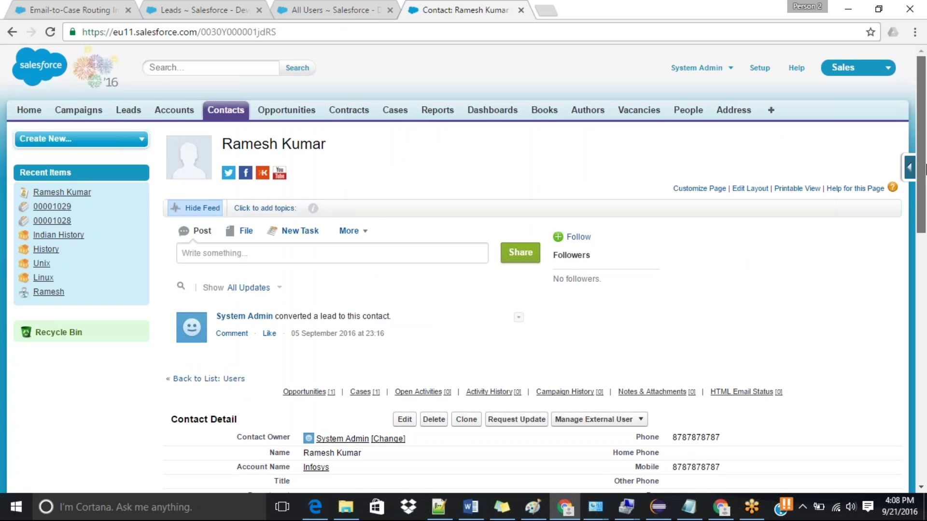
pyautogui.scroll(-4, 926, 169)
# Step: Choose Enable Customer User to open the New User form, review it, then return to the contact
pyautogui.click(609, 250)
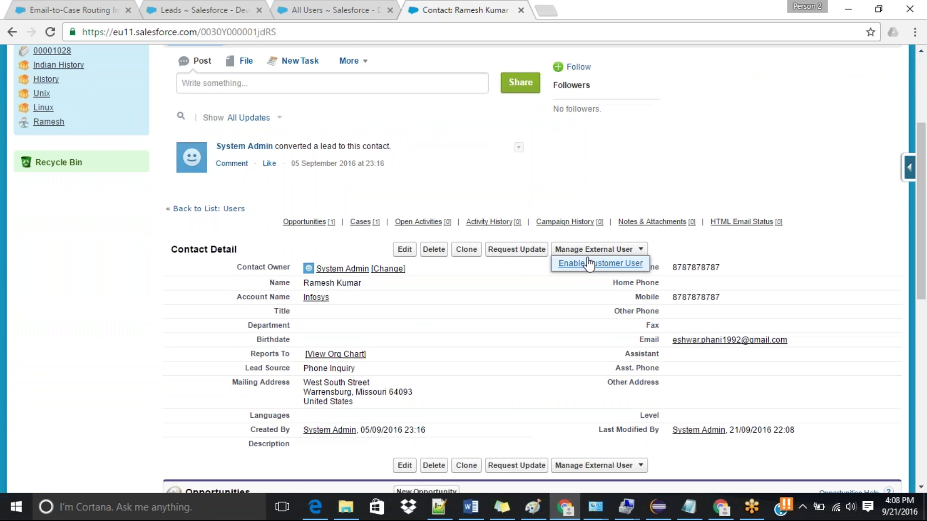
pyautogui.click(589, 265)
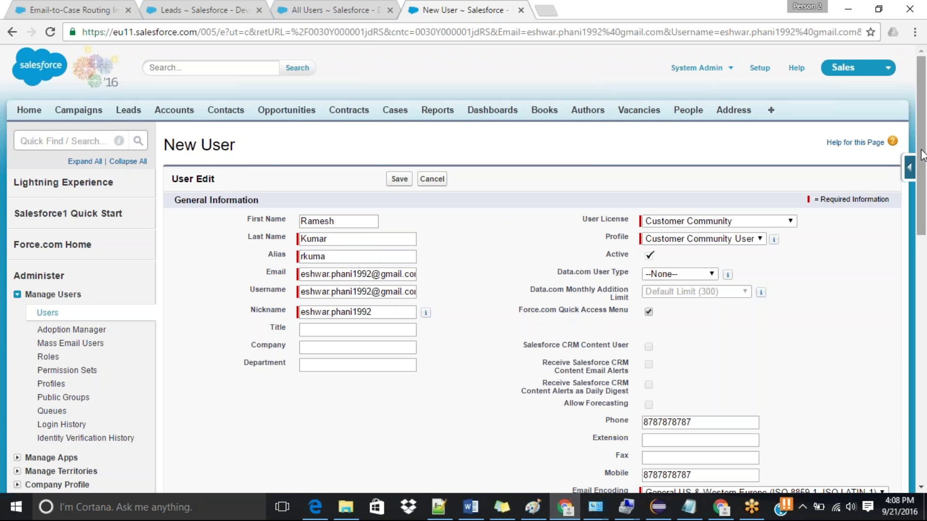
pyautogui.scroll(-2, 923, 159)
pyautogui.scroll(-1, 925, 176)
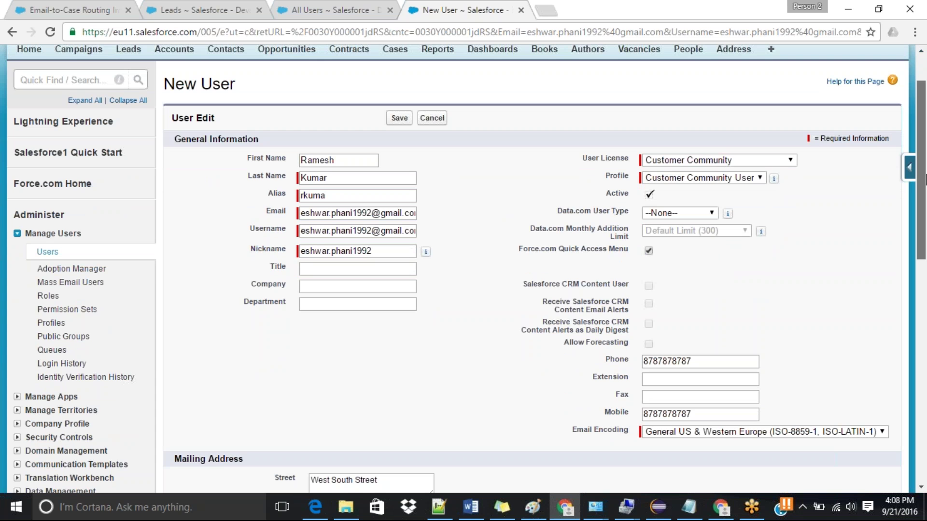
pyautogui.scroll(-1, 924, 179)
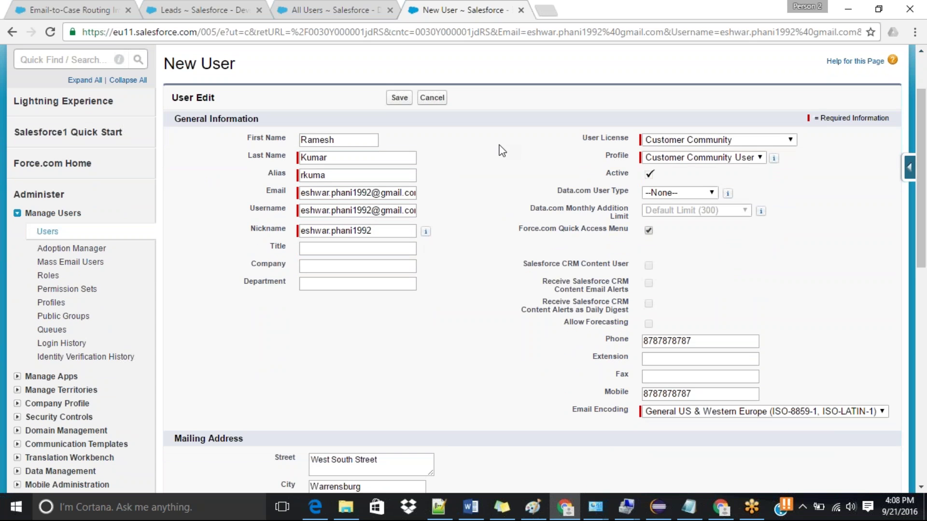
pyautogui.scroll(-2, 502, 151)
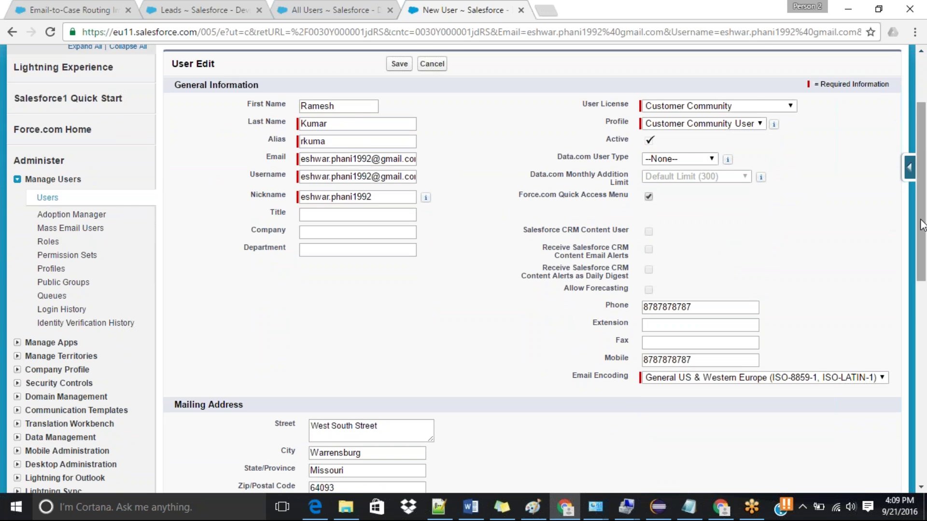
pyautogui.scroll(-5, 925, 224)
pyautogui.scroll(8, 924, 224)
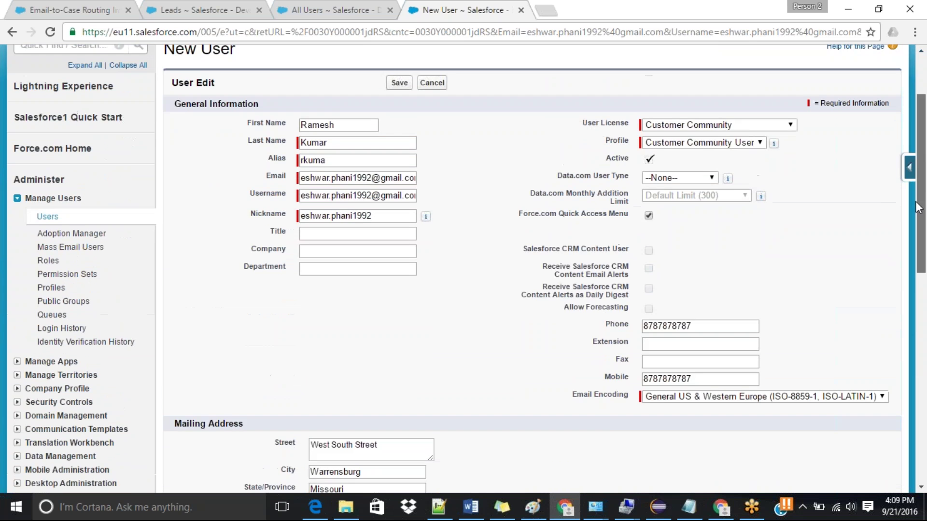
pyautogui.click(12, 33)
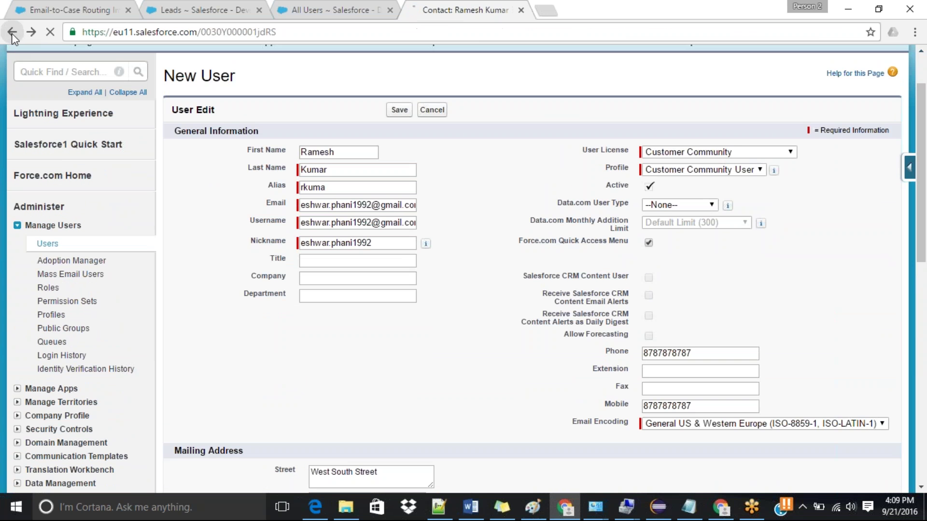
# Step: Enable Customer User again, keep the Customer Community User profile, and save the new user
pyautogui.click(620, 256)
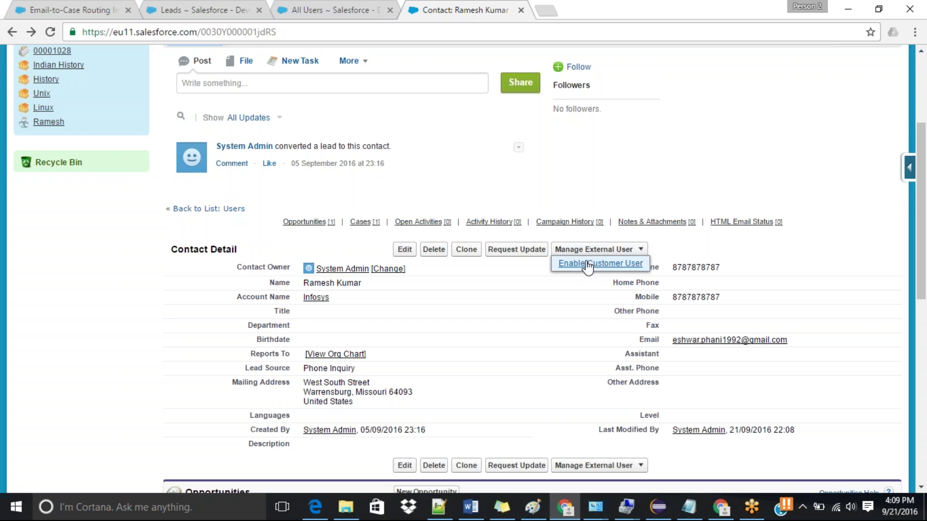
pyautogui.click(598, 265)
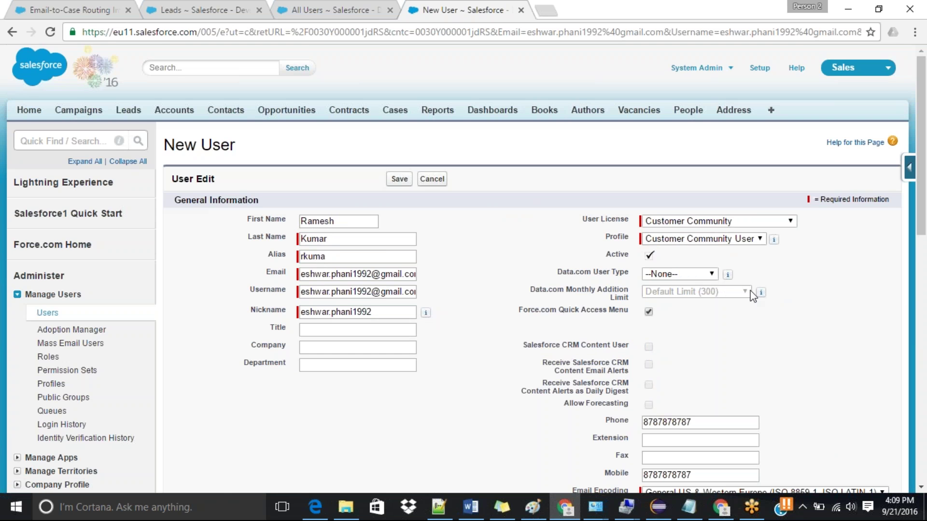
pyautogui.scroll(-1, 750, 270)
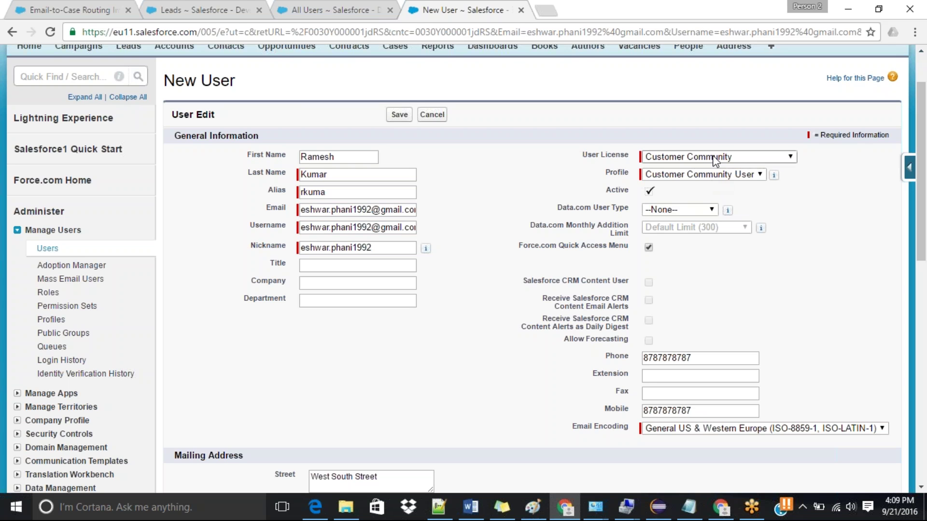
pyautogui.click(719, 175)
pyautogui.click(719, 175)
pyautogui.click(399, 116)
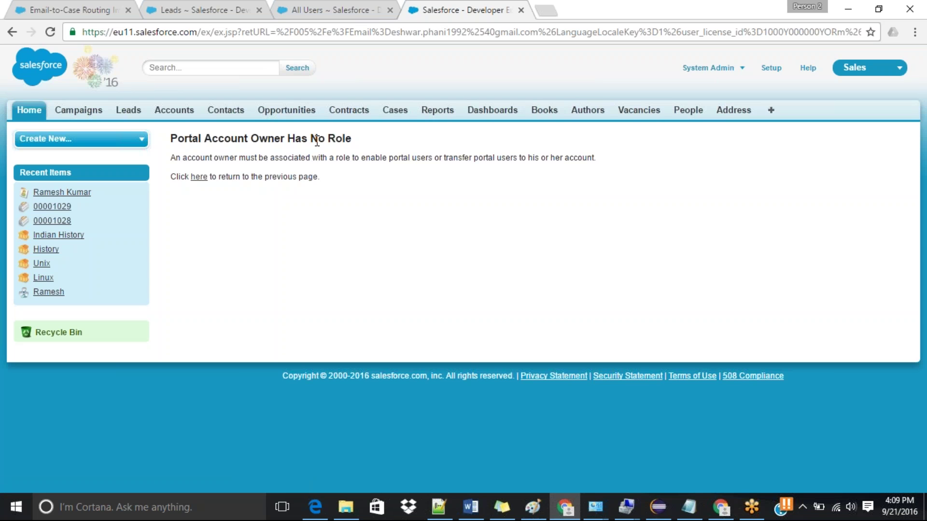
# Step: Read the 'Portal Account Owner Has No Role' error and follow its link back to the New User form
pyautogui.moveTo(170, 139); pyautogui.dragTo(350, 141)
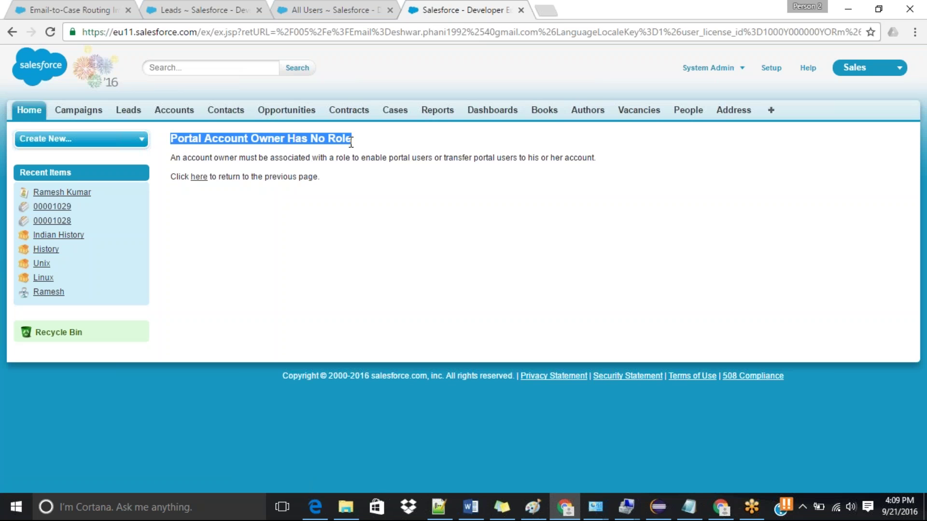
pyautogui.click(383, 203)
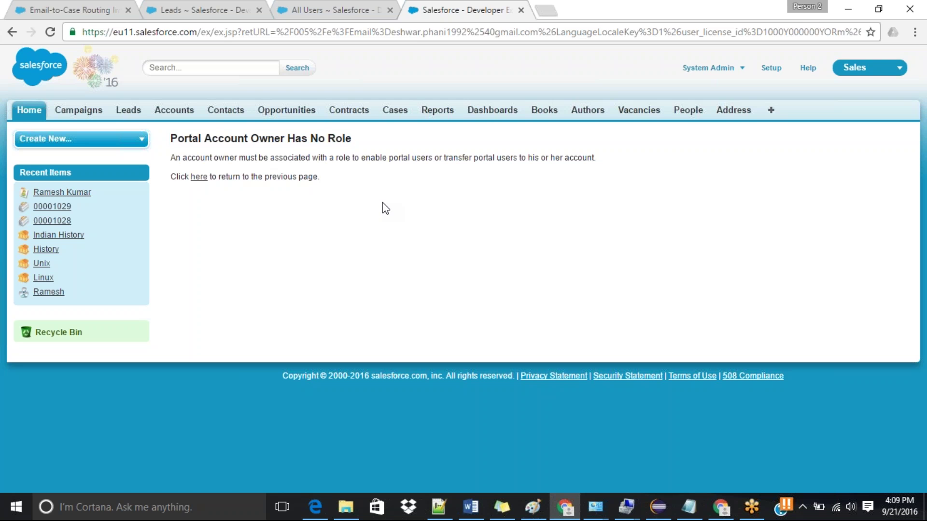
pyautogui.doubleClick(226, 137)
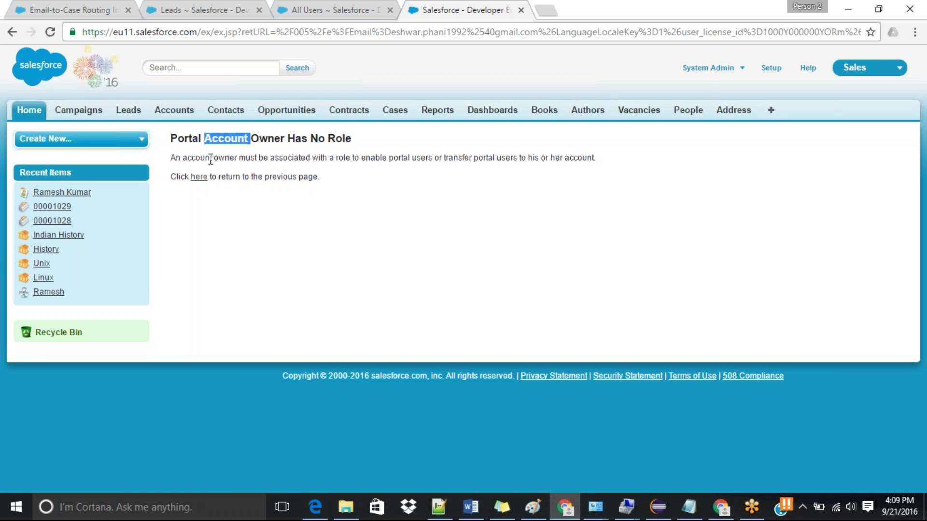
pyautogui.click(199, 177)
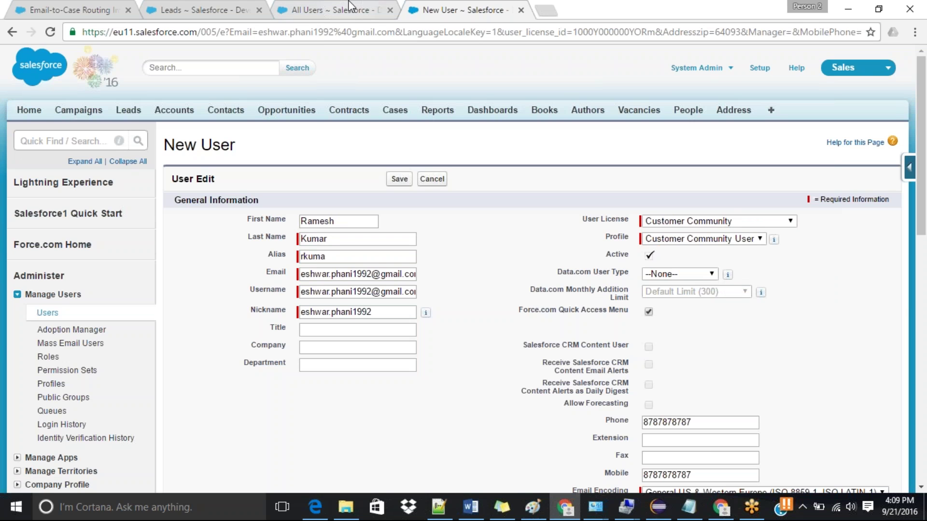
# Step: In a new tab, open the converted contact's record and then its Infosys account
pyautogui.middleClick(237, 115)
pyautogui.click(583, 8)
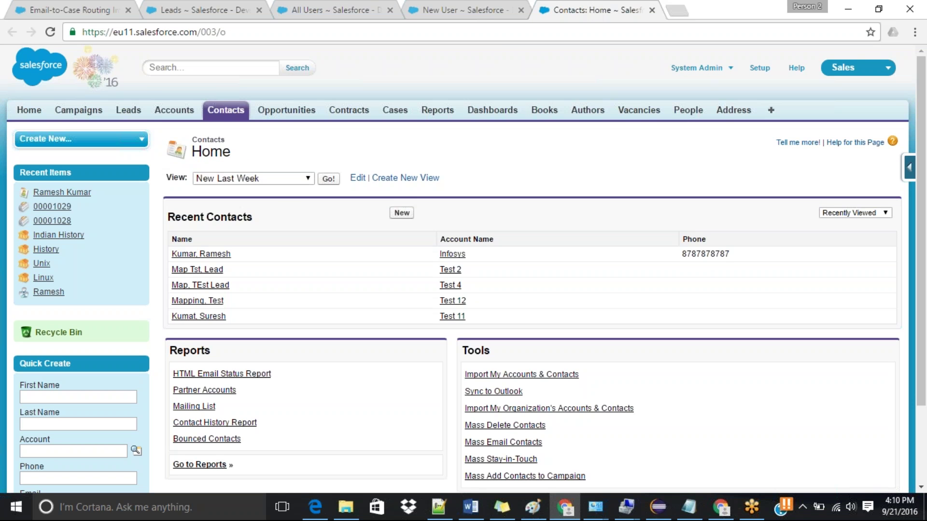
pyautogui.click(217, 255)
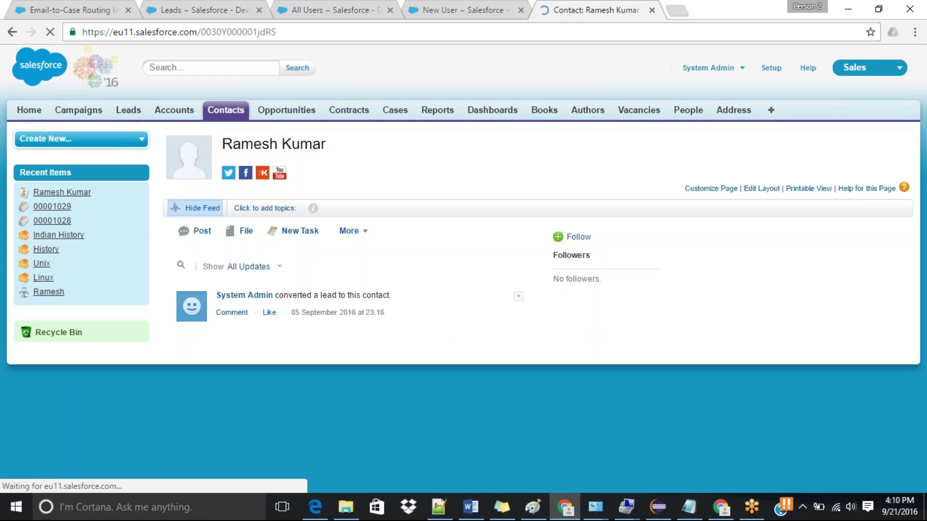
pyautogui.moveTo(925, 77); pyautogui.dragTo(924, 161)
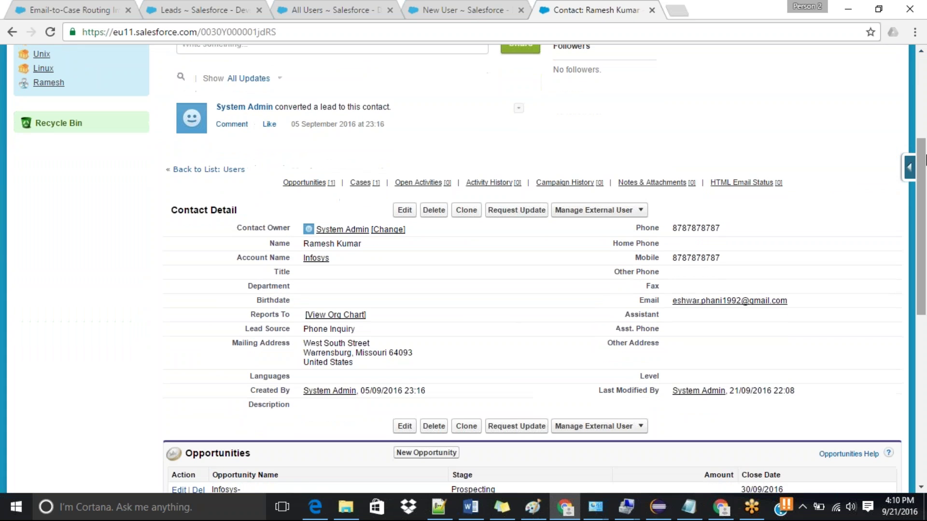
pyautogui.click(316, 258)
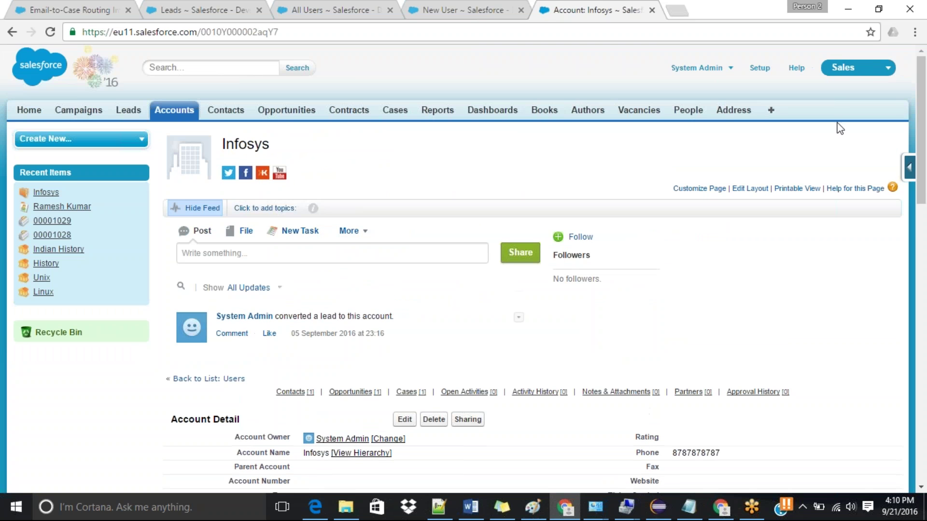
pyautogui.moveTo(926, 123); pyautogui.dragTo(925, 180)
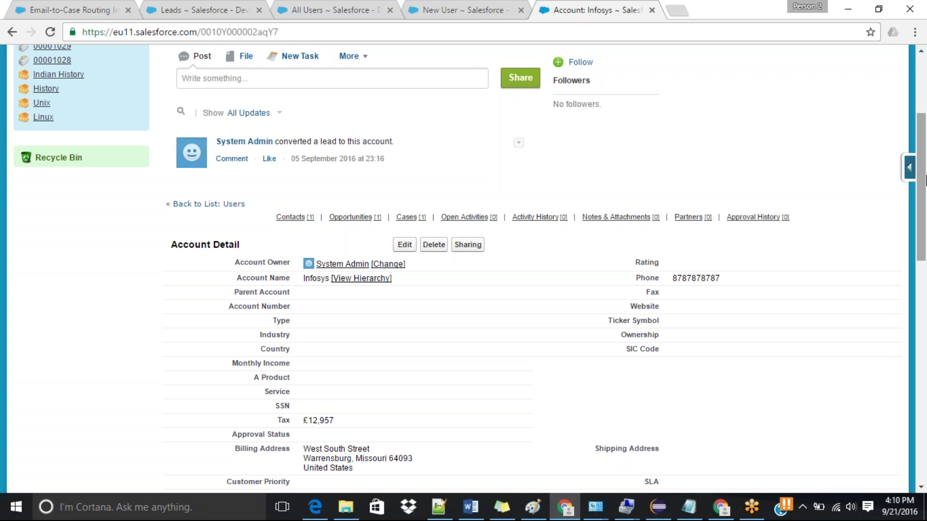
# Step: Open the Infosys account owner's user profile in a new tab and switch to it
pyautogui.click(330, 9)
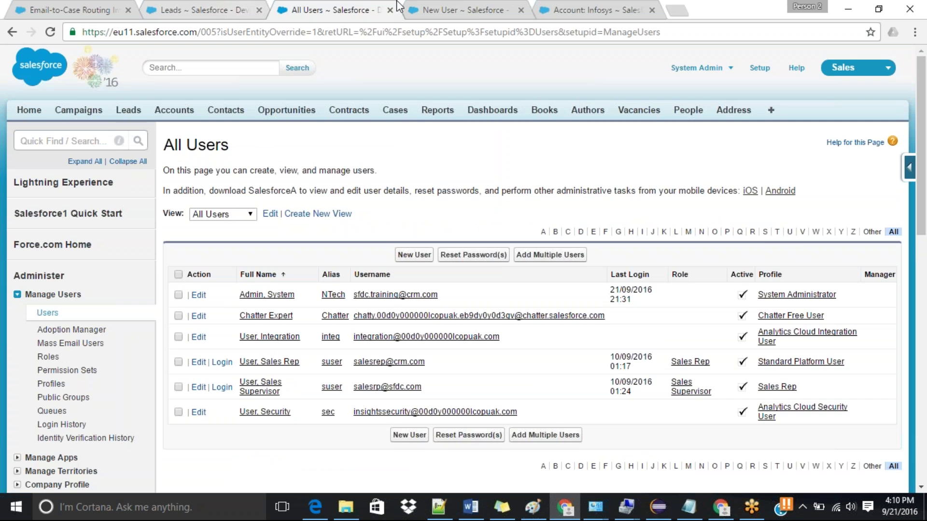
pyautogui.click(437, 7)
pyautogui.click(565, 6)
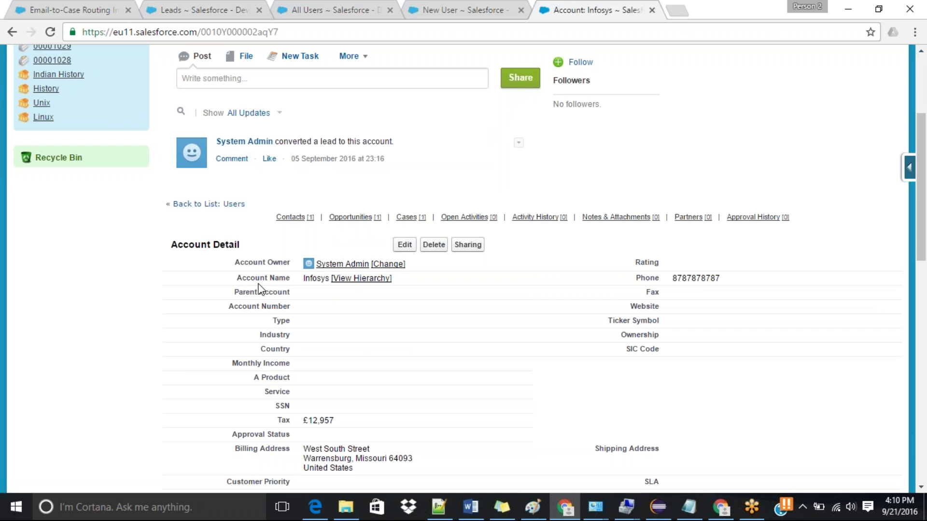
pyautogui.moveTo(352, 269)
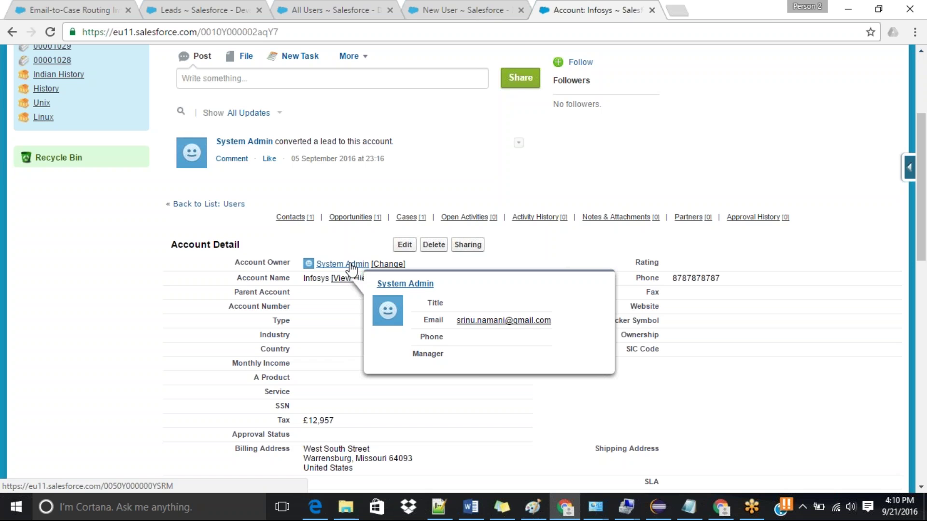
pyautogui.middleClick(350, 265)
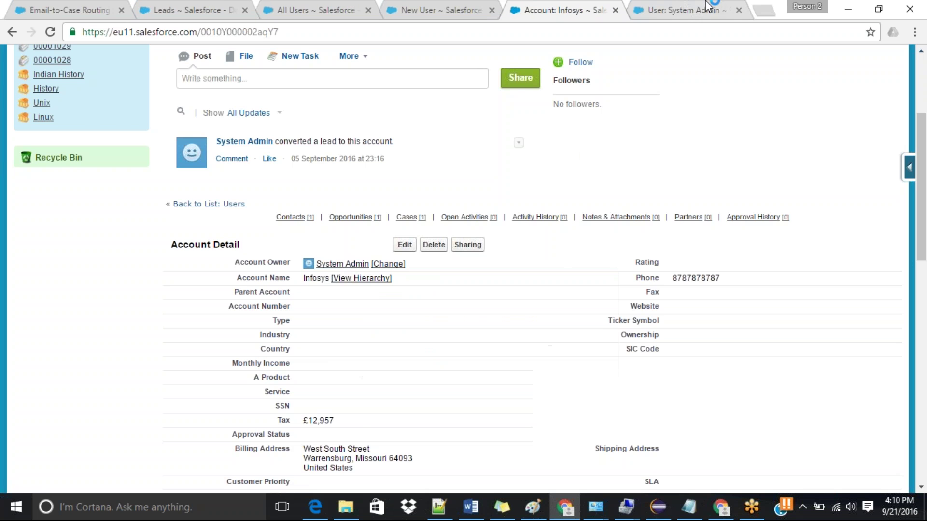
pyautogui.hotkey('ctrl', 'Tab')
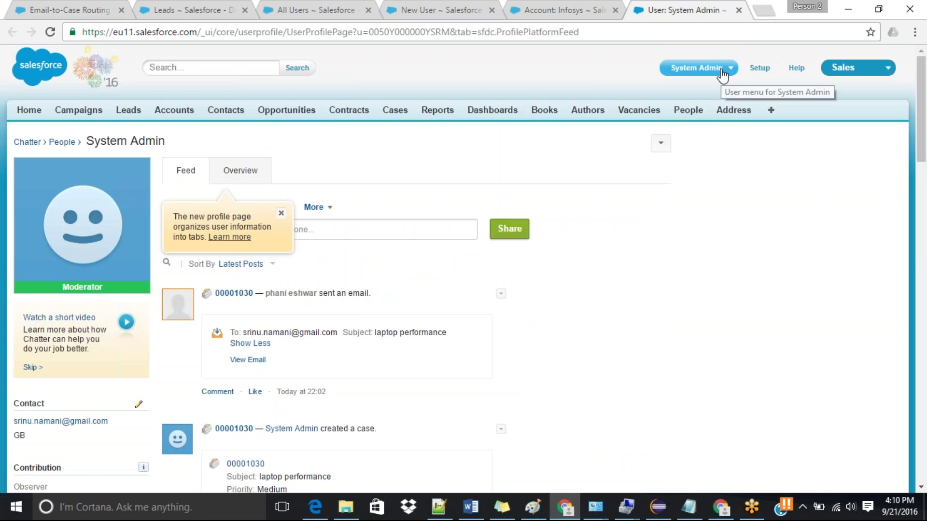
# Step: Via My Settings > Advanced User Details, set the account owner's Role to CEO and save
pyautogui.click(661, 144)
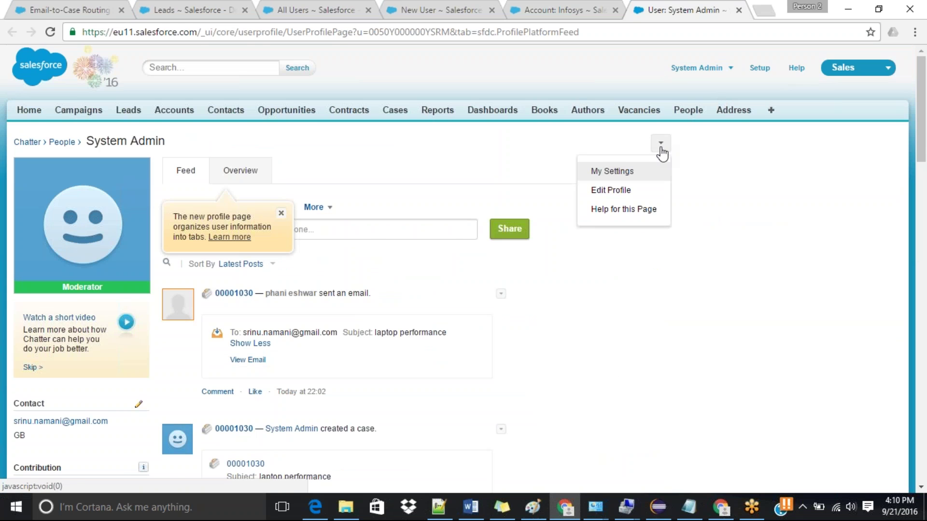
pyautogui.click(597, 173)
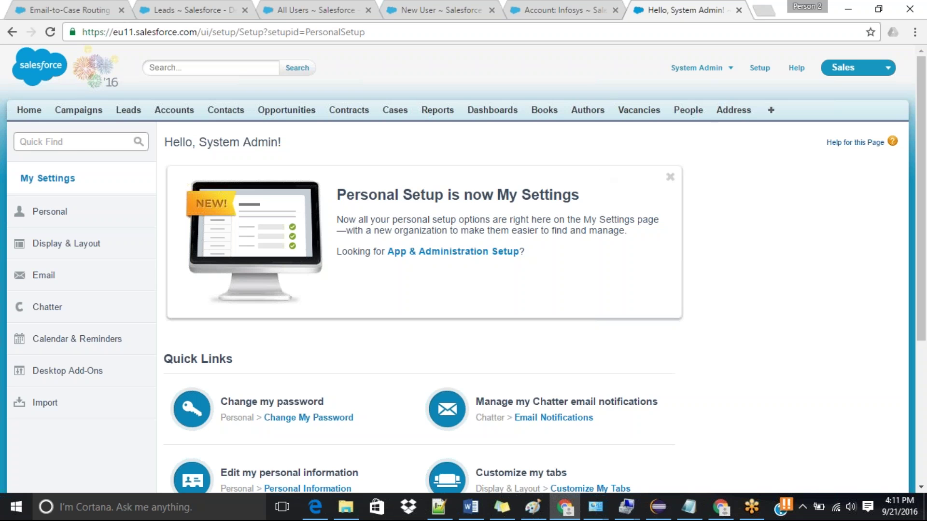
pyautogui.click(75, 143)
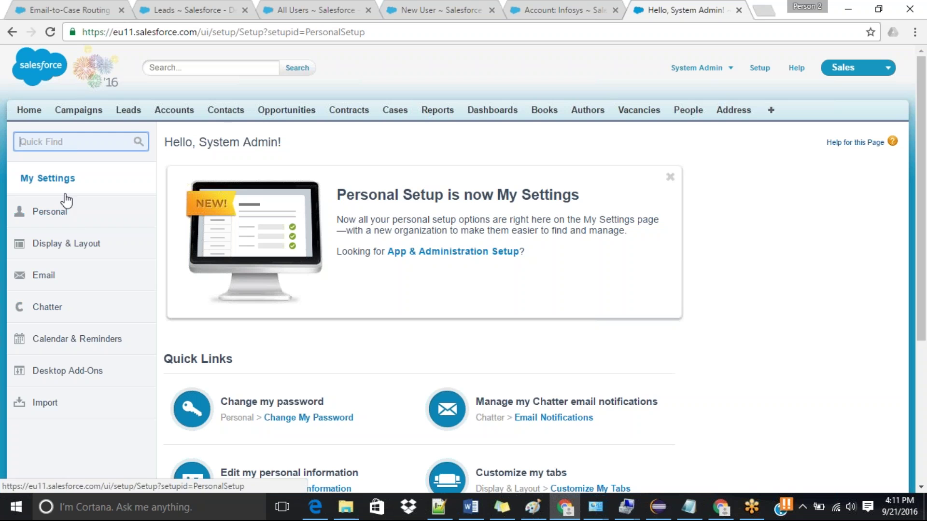
pyautogui.write('adva')
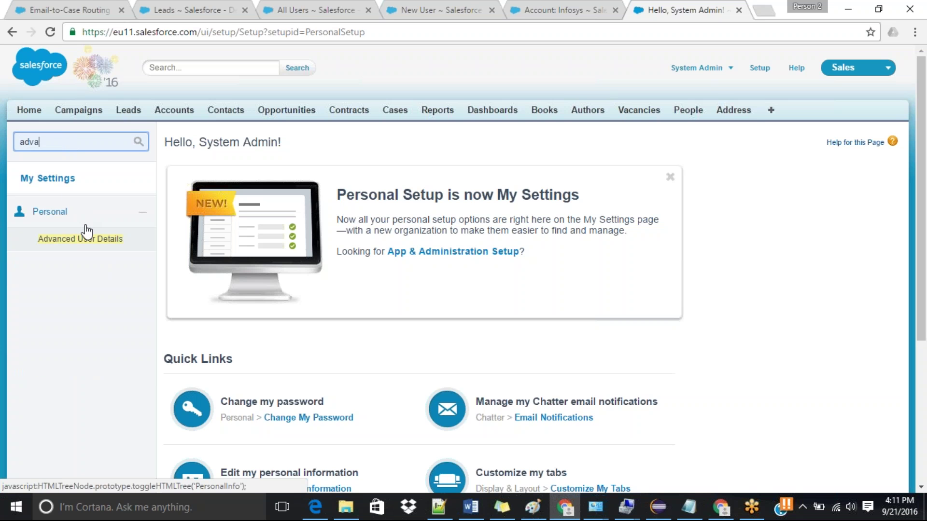
pyautogui.click(97, 243)
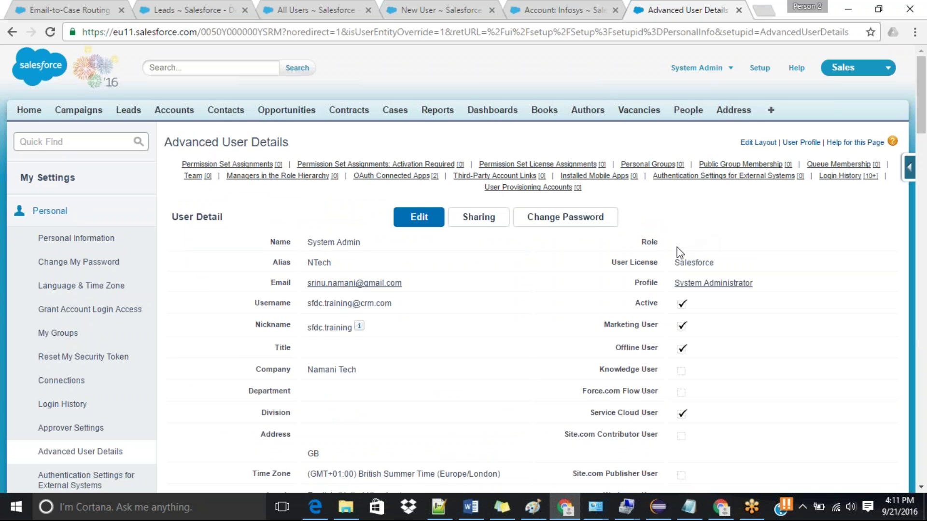
pyautogui.click(419, 218)
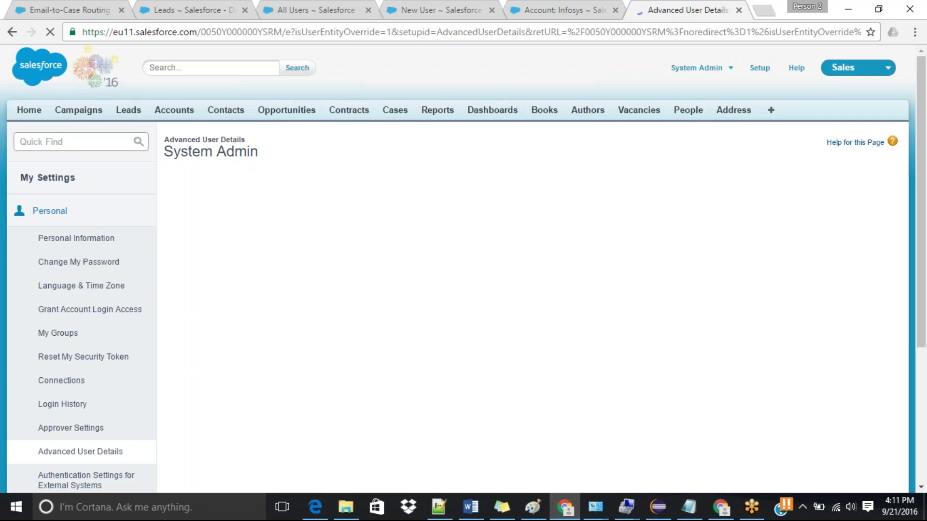
pyautogui.click(695, 233)
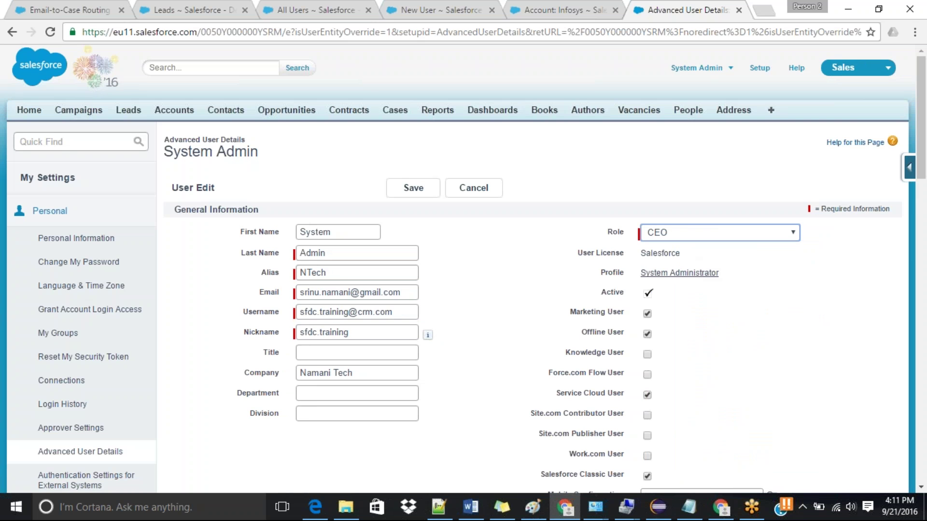
pyautogui.click(414, 191)
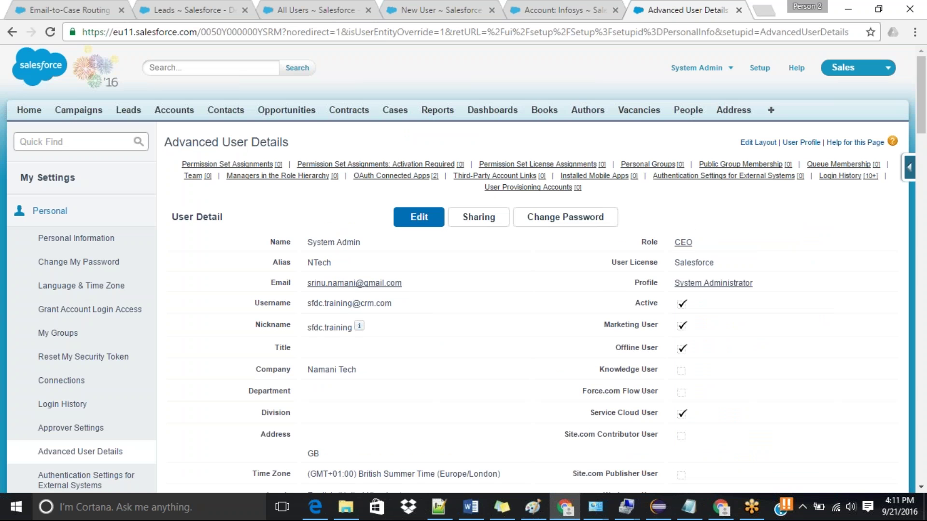
pyautogui.click(569, 7)
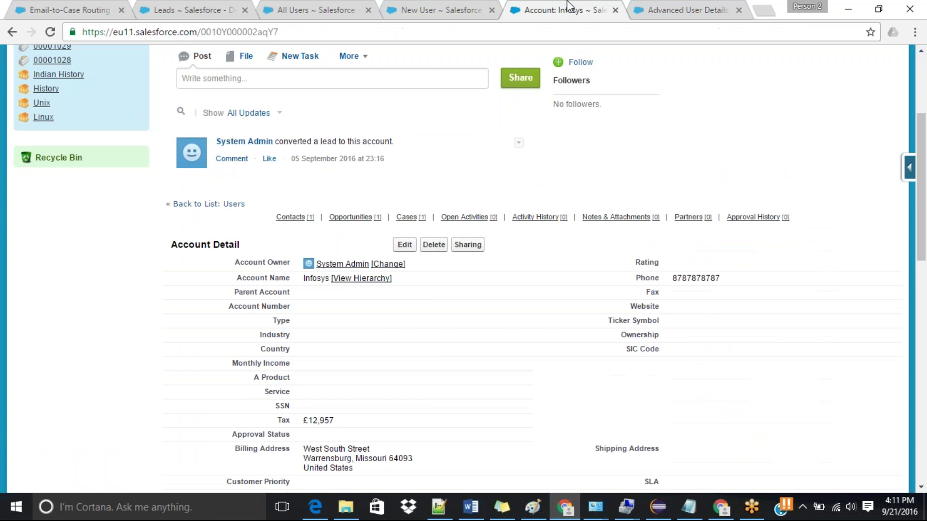
# Step: Save the filled-in Customer Community user form and scroll through the new user's detail page
pyautogui.click(436, 10)
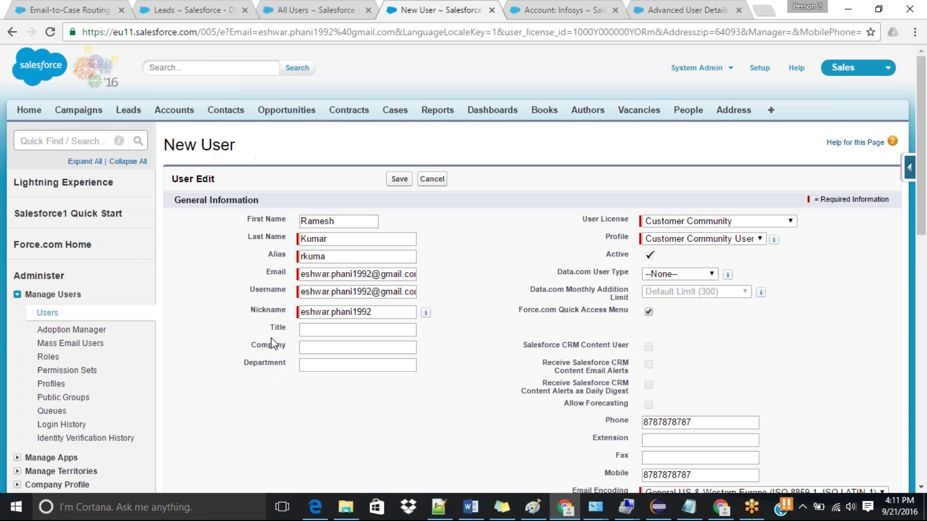
pyautogui.click(399, 179)
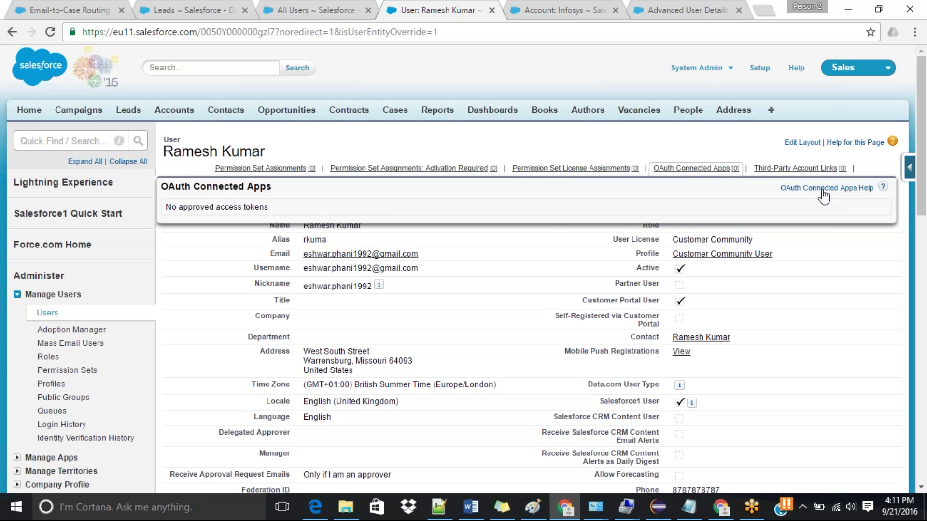
pyautogui.moveTo(925, 151); pyautogui.dragTo(926, 196)
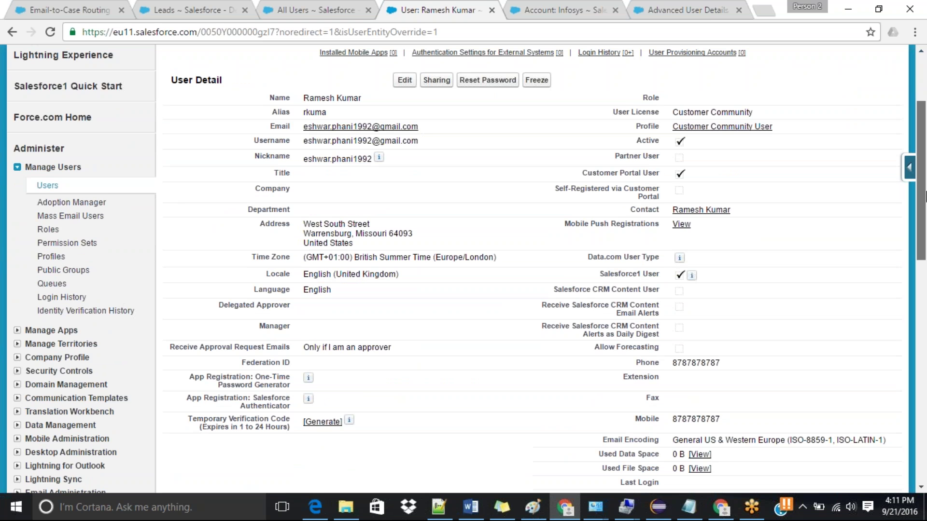
pyautogui.moveTo(924, 195); pyautogui.dragTo(925, 252)
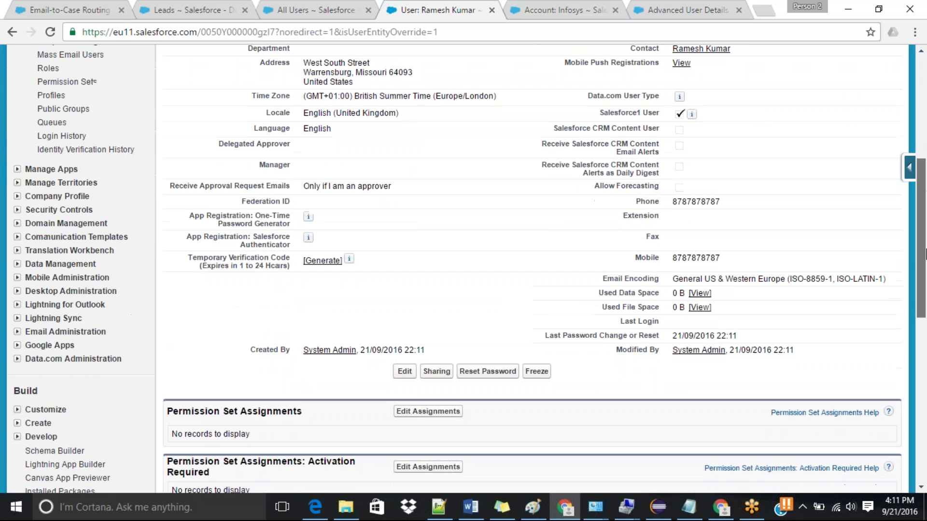
pyautogui.click(760, 507)
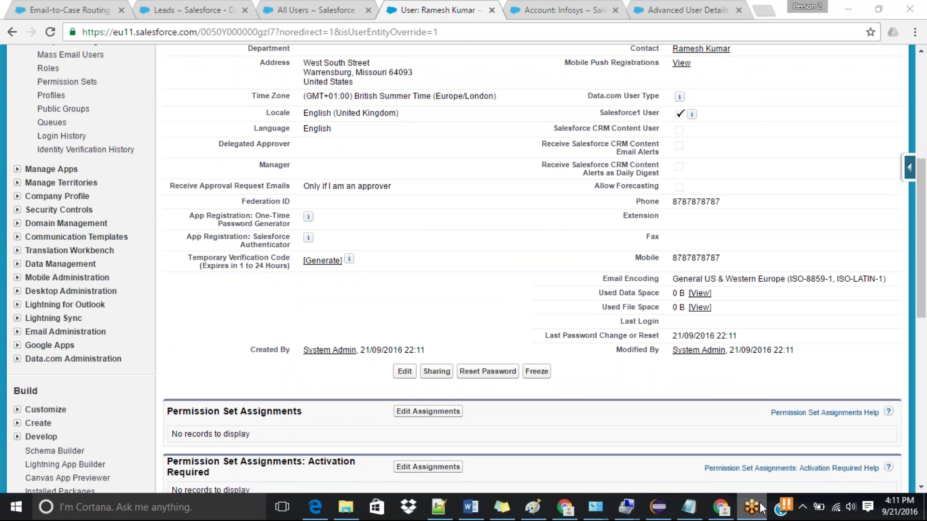
pyautogui.moveTo(926, 274); pyautogui.dragTo(925, 192)
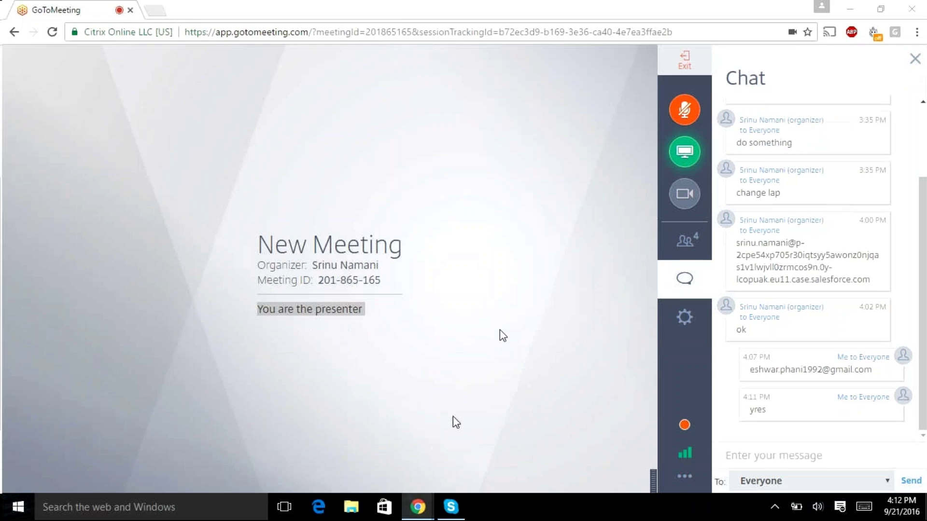
# Step: View the Customer Portal username-and-password email in Gmail, then go back to the GoToMeeting window
pyautogui.click(454, 419)
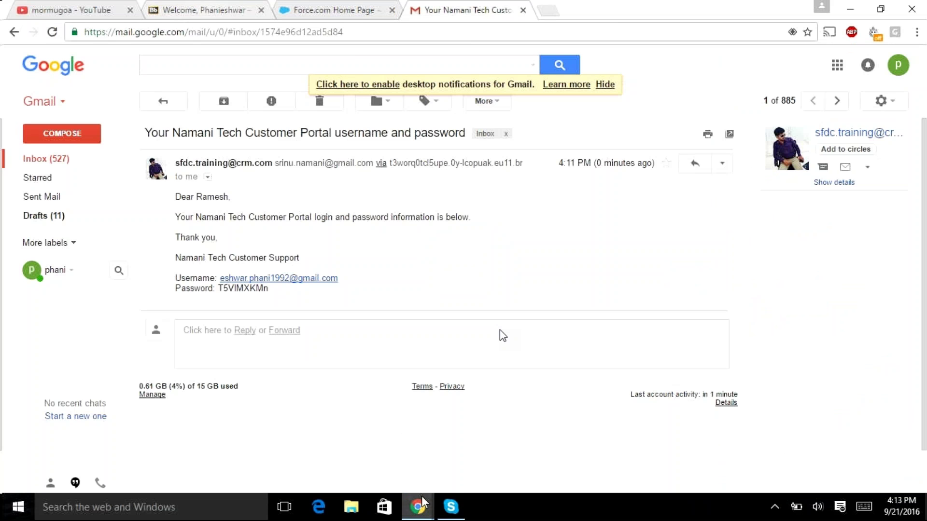
pyautogui.moveTo(418, 507)
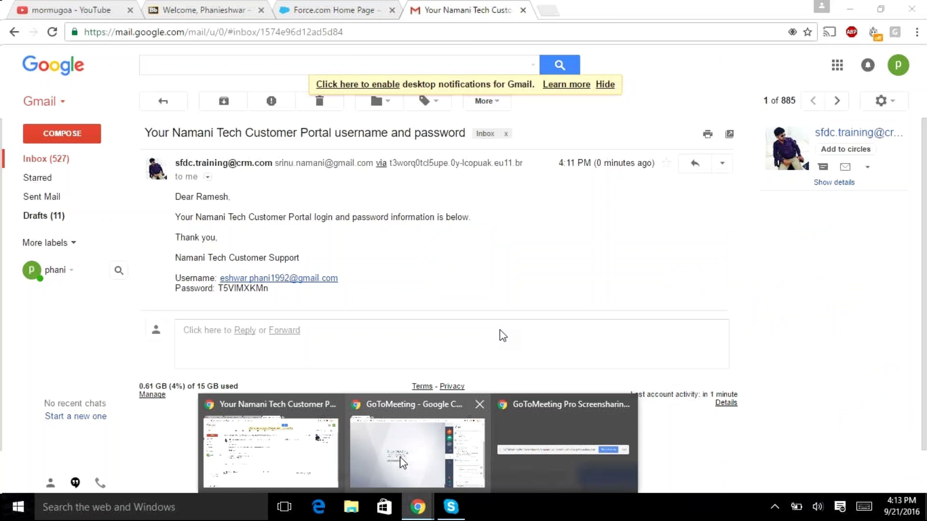
pyautogui.click(404, 464)
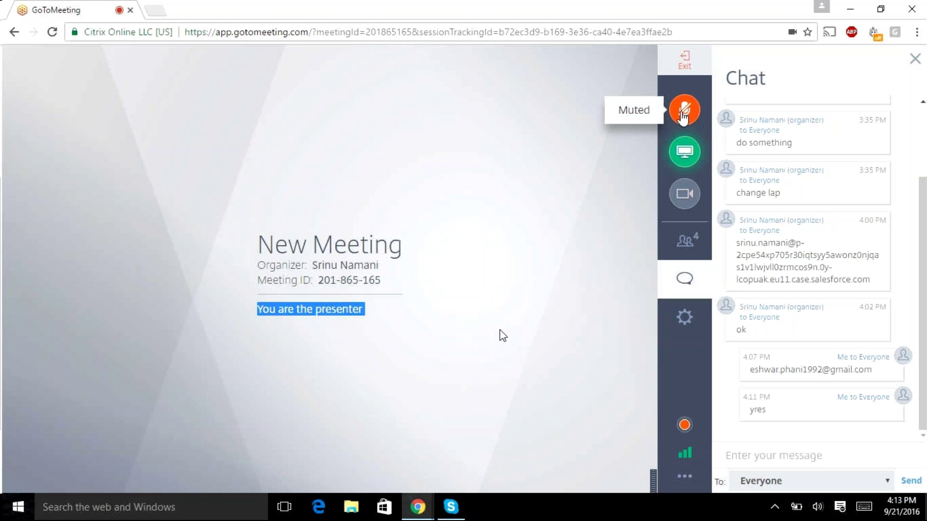
pyautogui.click(682, 112)
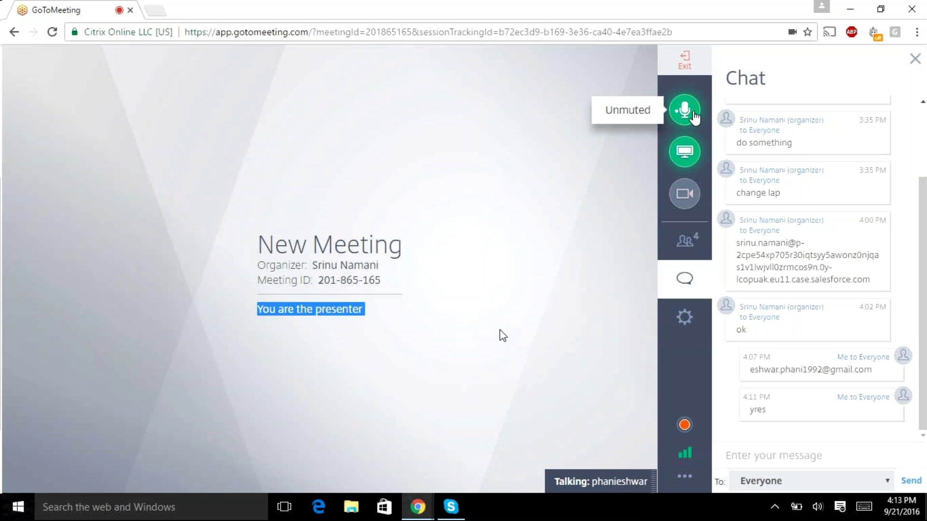
pyautogui.click(693, 114)
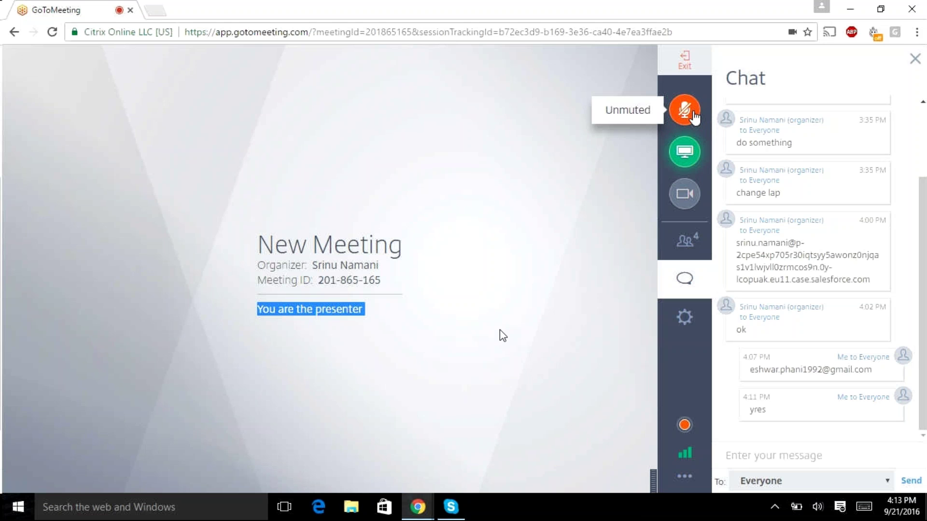
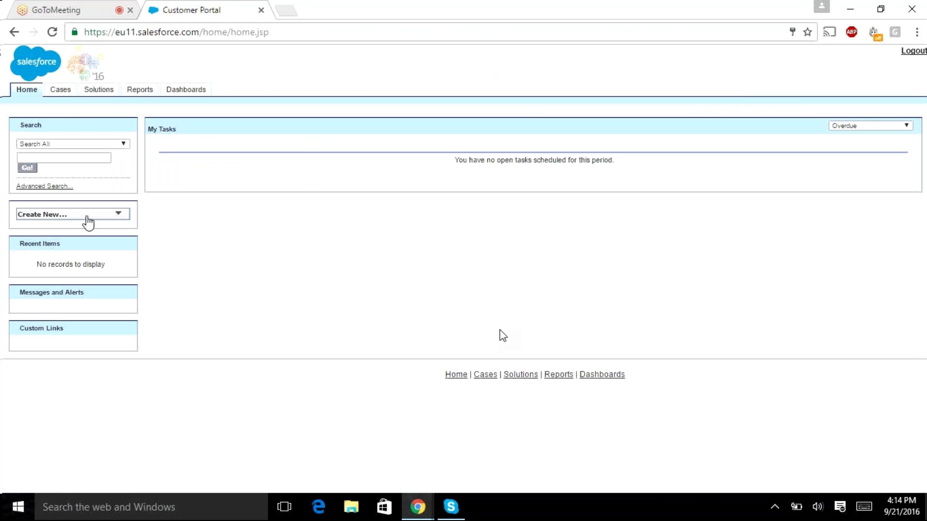
# Step: Start a new portal case and enter the Subject 'performance'
pyautogui.click(87, 218)
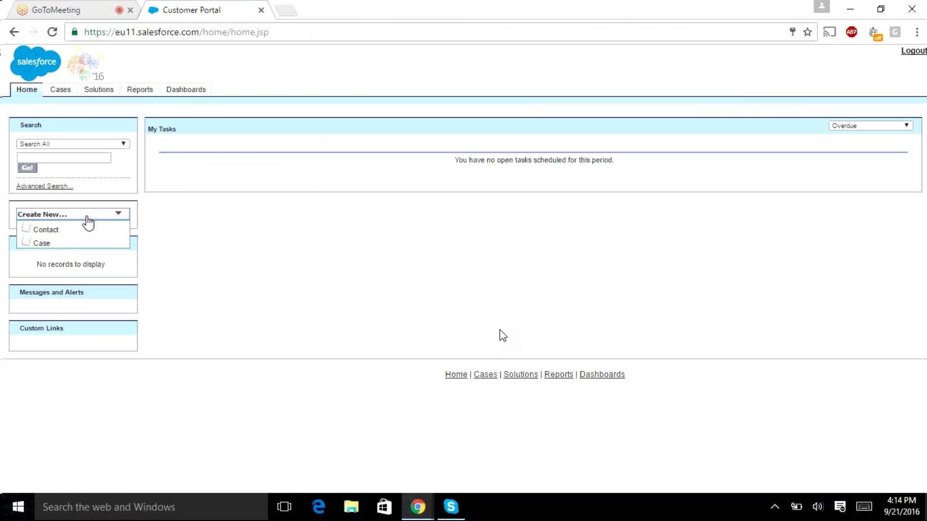
pyautogui.click(61, 244)
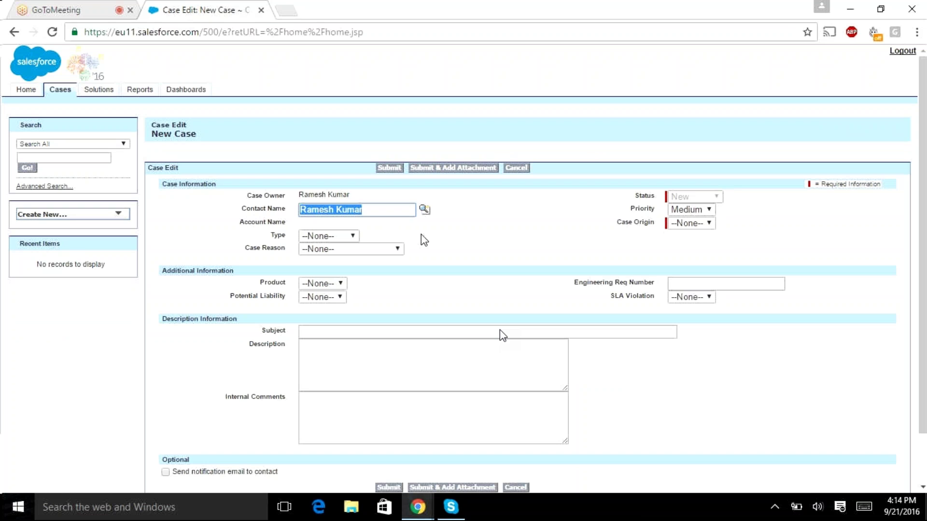
pyautogui.click(323, 334)
pyautogui.write('performance')
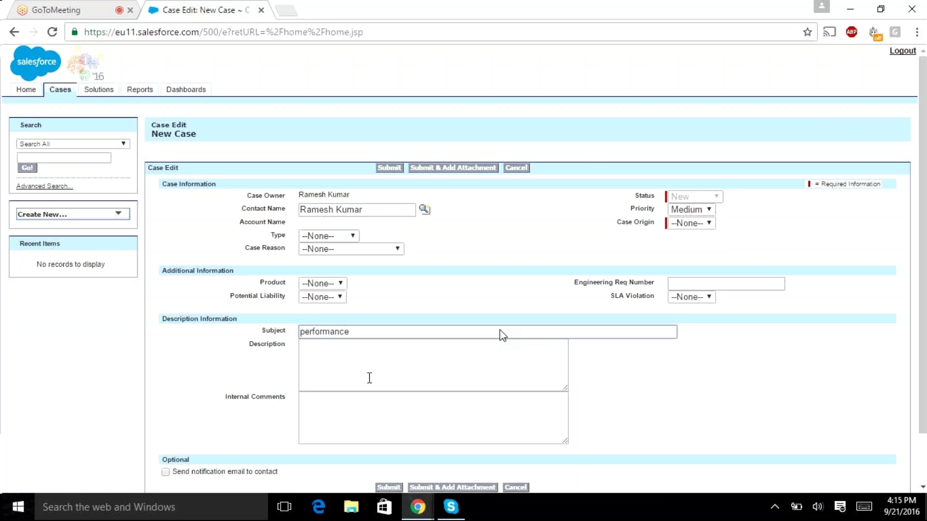
# Step: Enter the Description 'laptop performance', fixing the typo
pyautogui.click(370, 380)
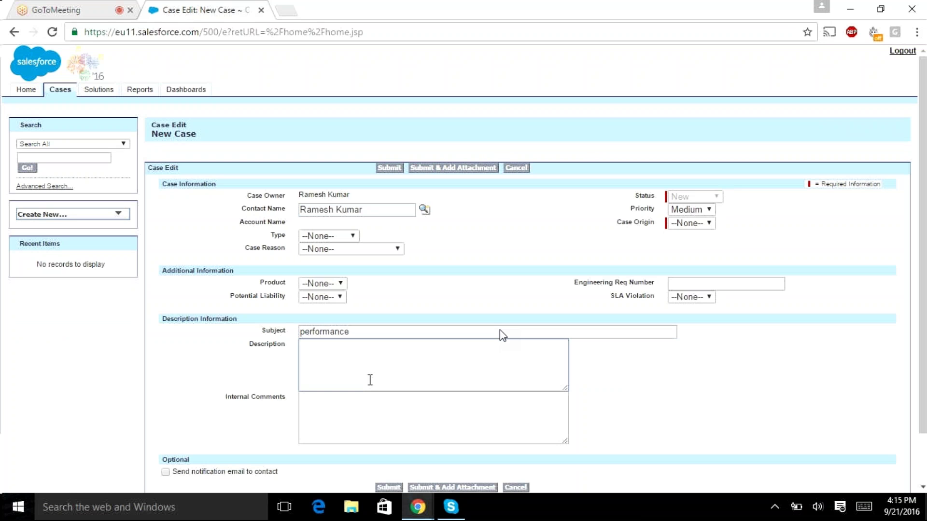
pyautogui.write('laptop performance')
pyautogui.click(480, 434)
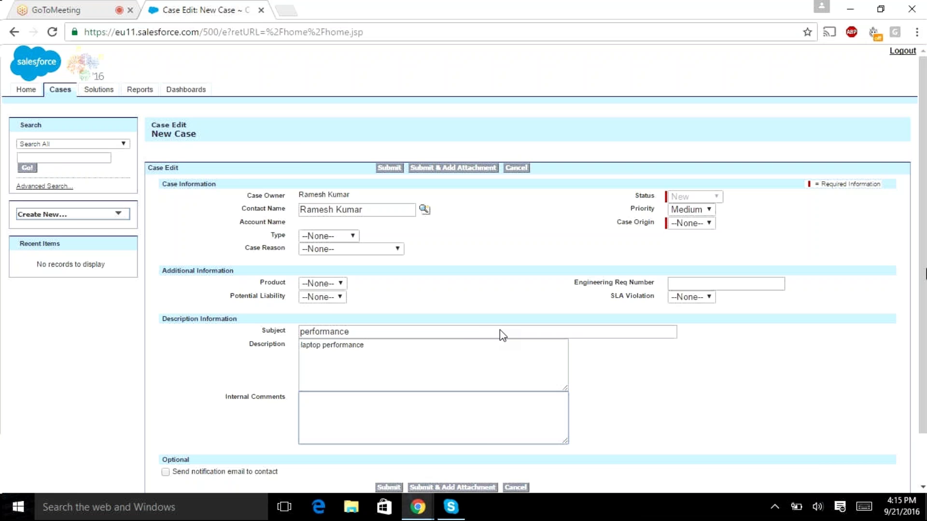
pyautogui.scroll(-2, 388, 437)
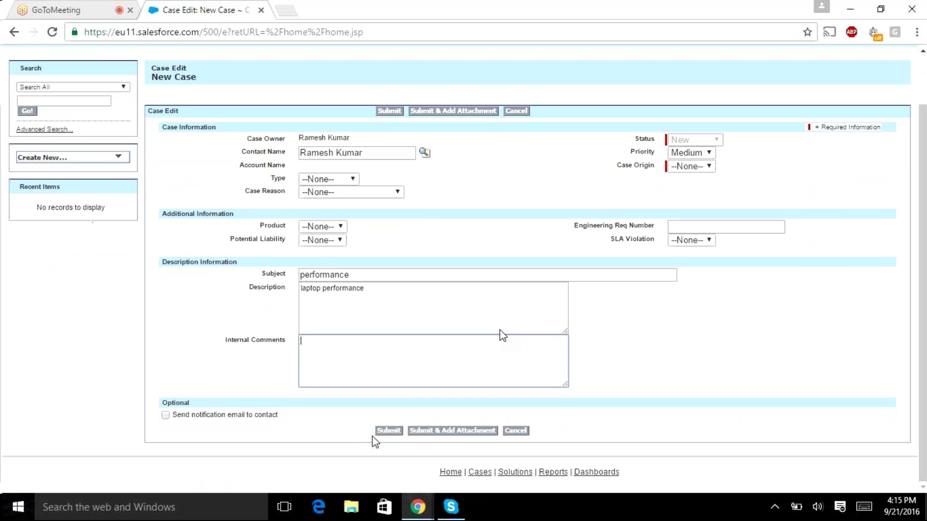
# Step: Try submitting the case, then set Case Origin to Web after the error
pyautogui.click(388, 431)
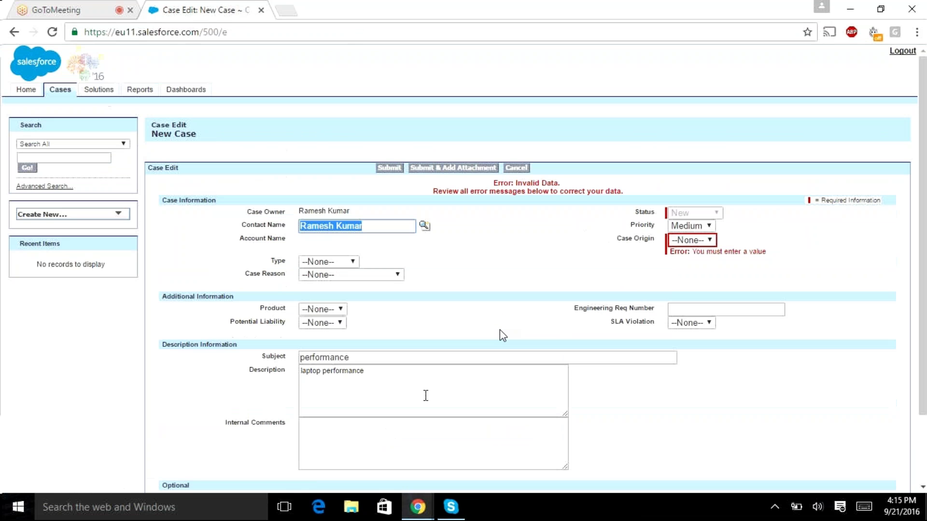
pyautogui.click(706, 241)
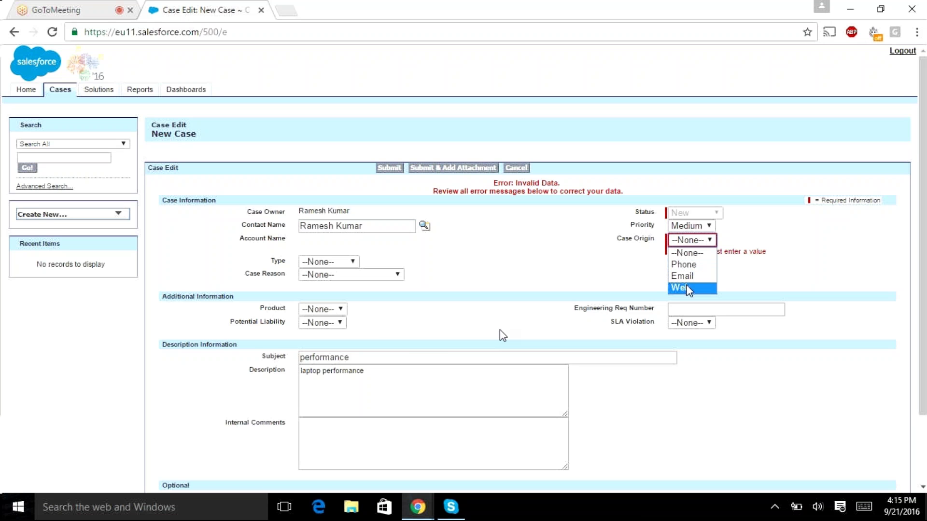
pyautogui.click(691, 288)
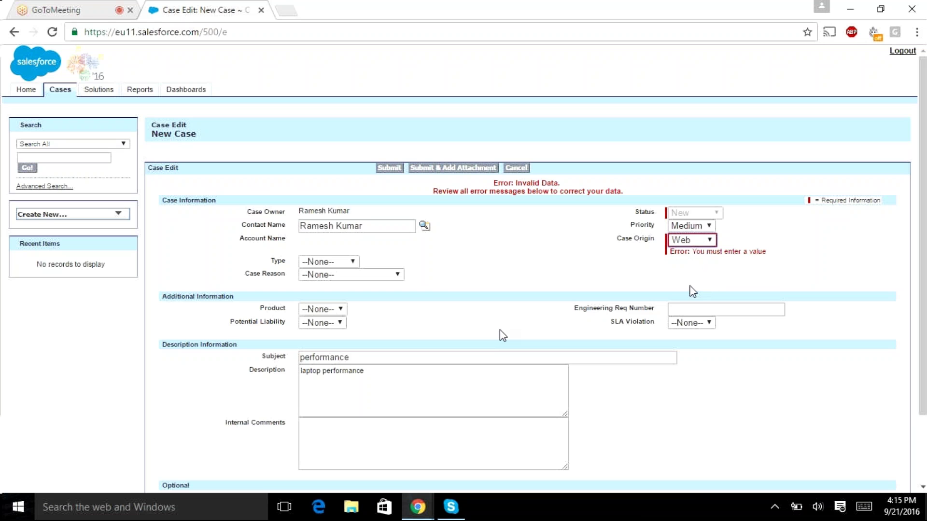
pyautogui.click(698, 242)
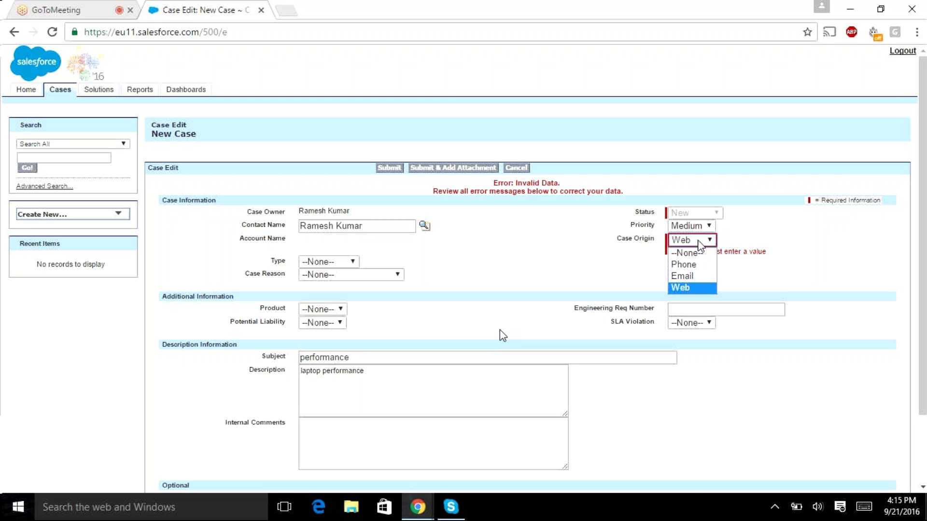
pyautogui.click(691, 288)
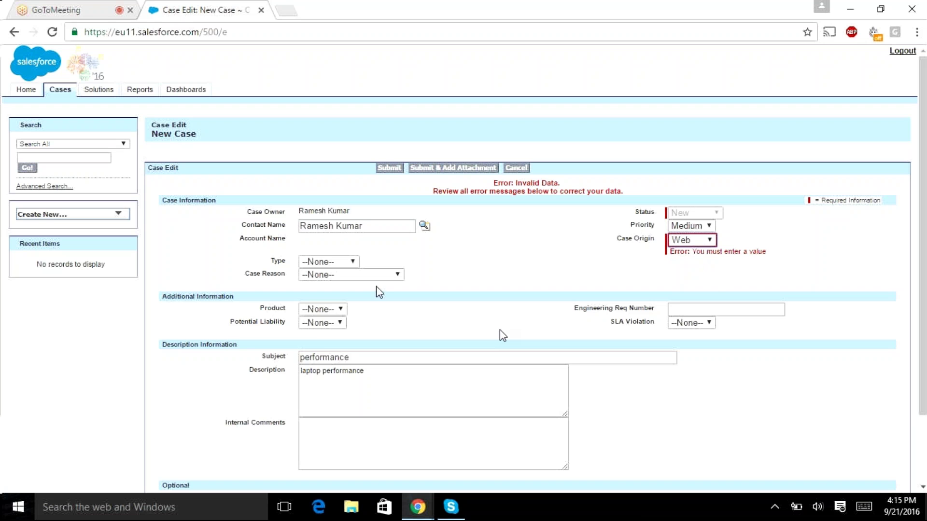
# Step: Set Product GC1060, Potential Liability No, Type Electronic and Case Reason Performance
pyautogui.click(331, 311)
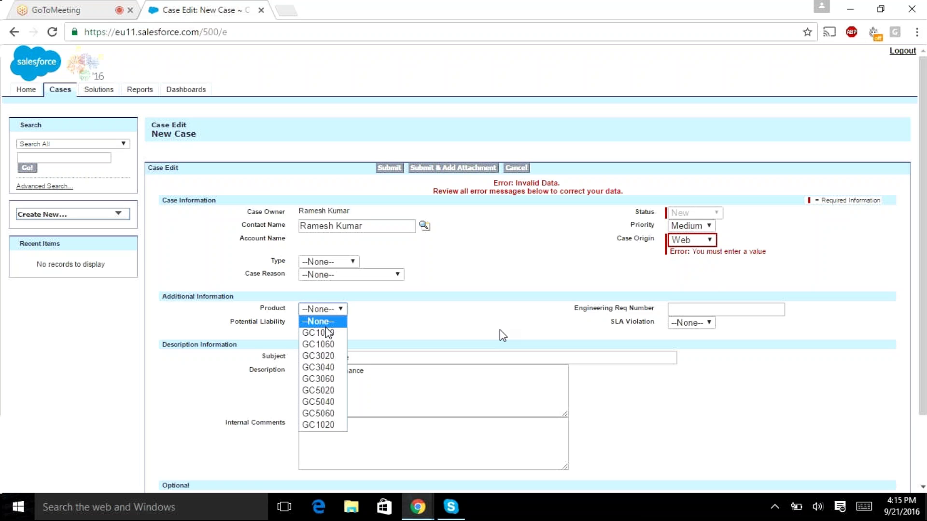
pyautogui.click(325, 344)
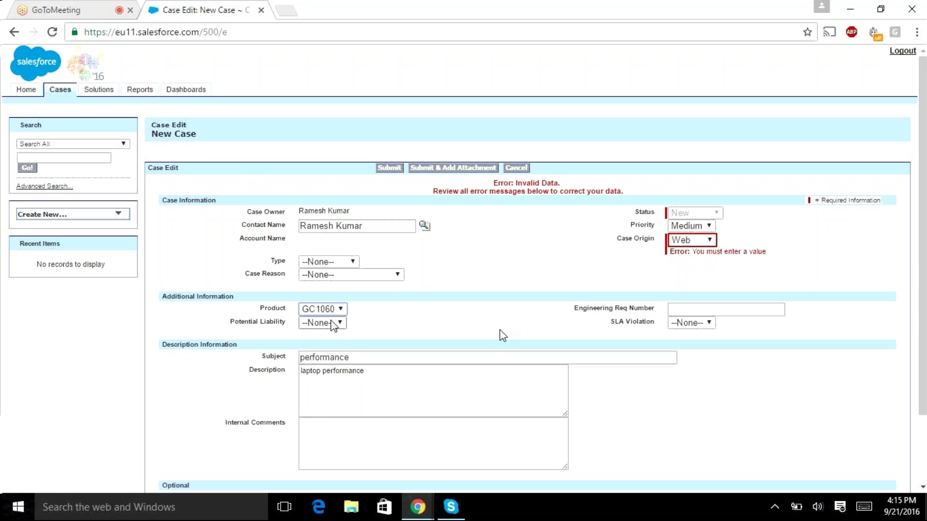
pyautogui.click(333, 326)
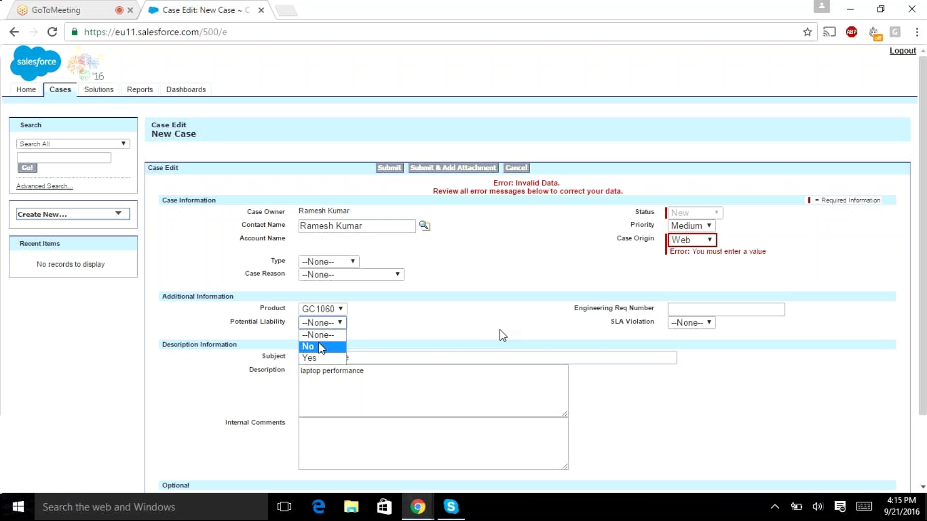
pyautogui.click(320, 348)
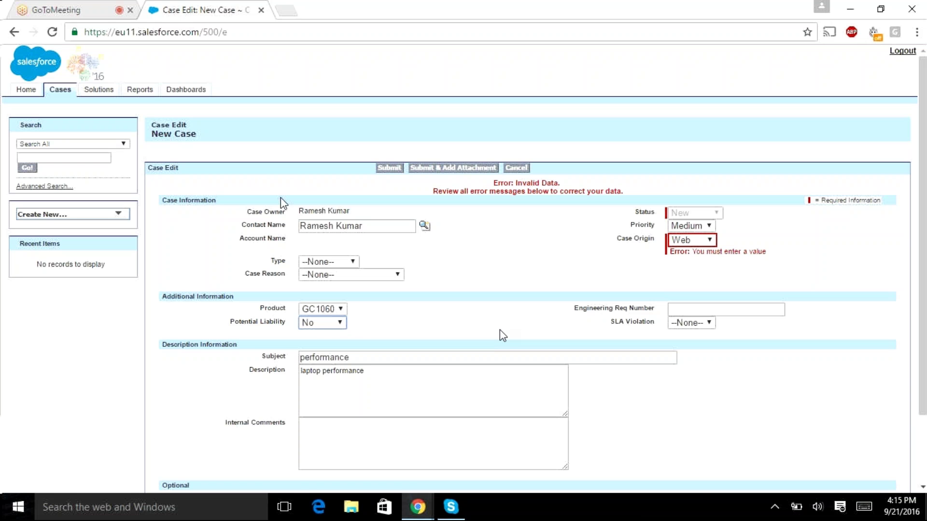
pyautogui.click(329, 262)
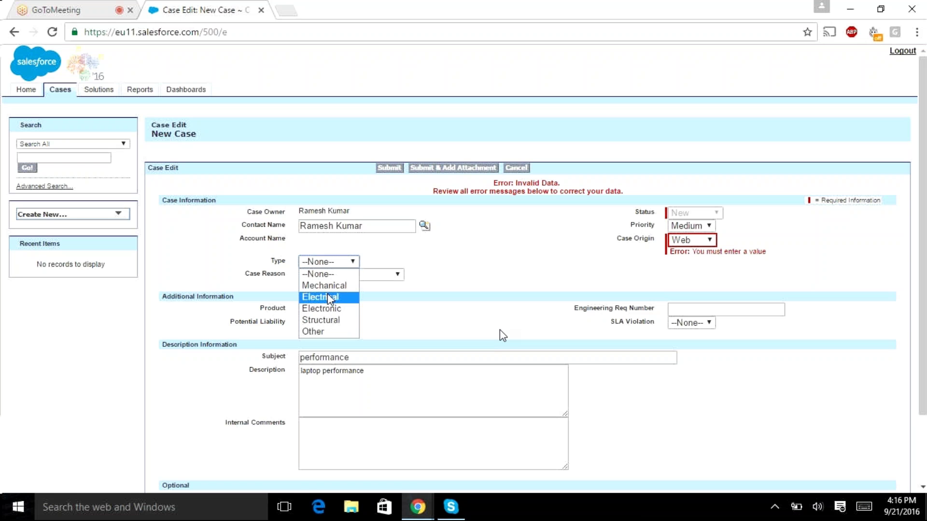
pyautogui.click(332, 309)
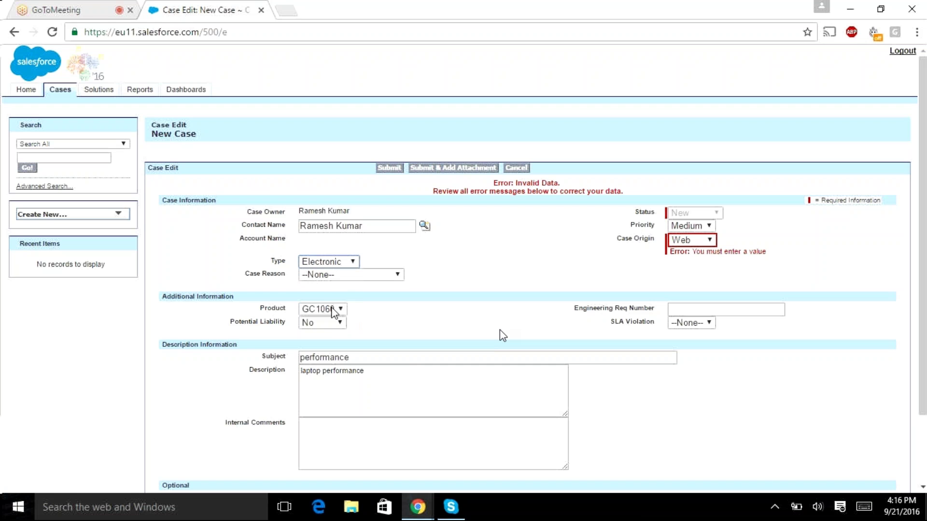
pyautogui.click(350, 274)
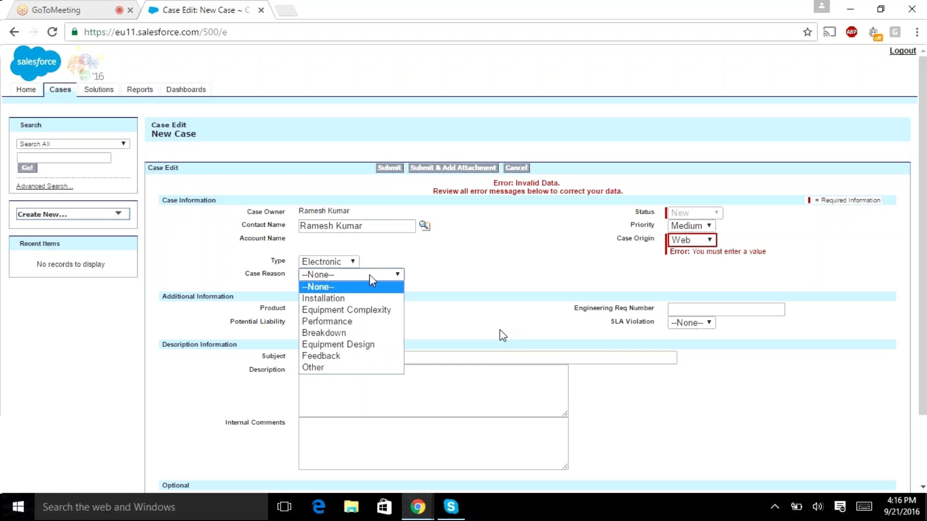
pyautogui.click(340, 322)
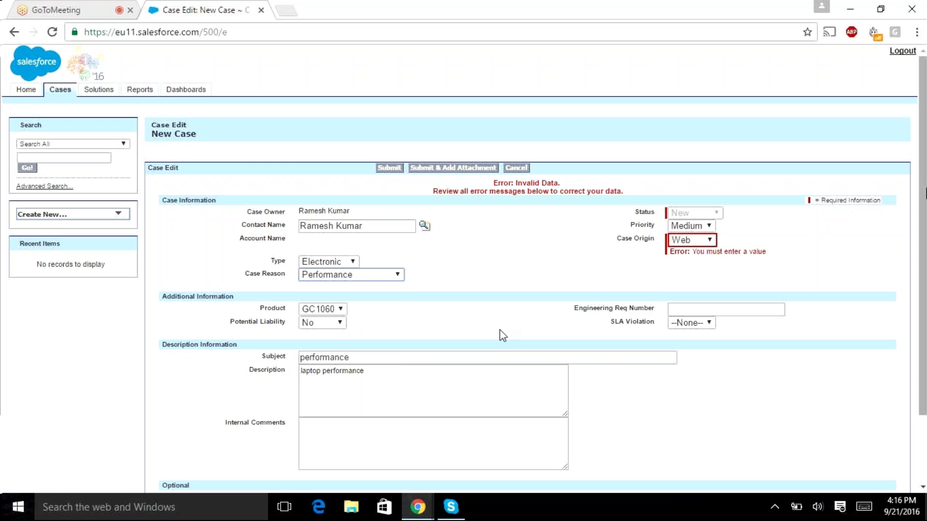
pyautogui.scroll(-1, 503, 335)
pyautogui.scroll(-3, 500, 331)
# Step: Submit the completed portal case and select the portal's Login URL in the admin browser
pyautogui.click(390, 430)
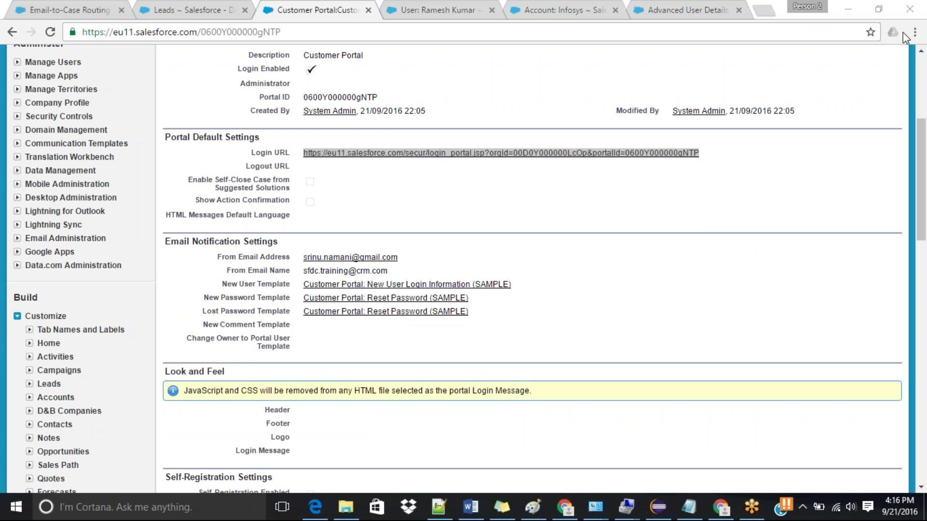
pyautogui.moveTo(705, 153); pyautogui.dragTo(286, 155)
pyautogui.scroll(5, 285, 157)
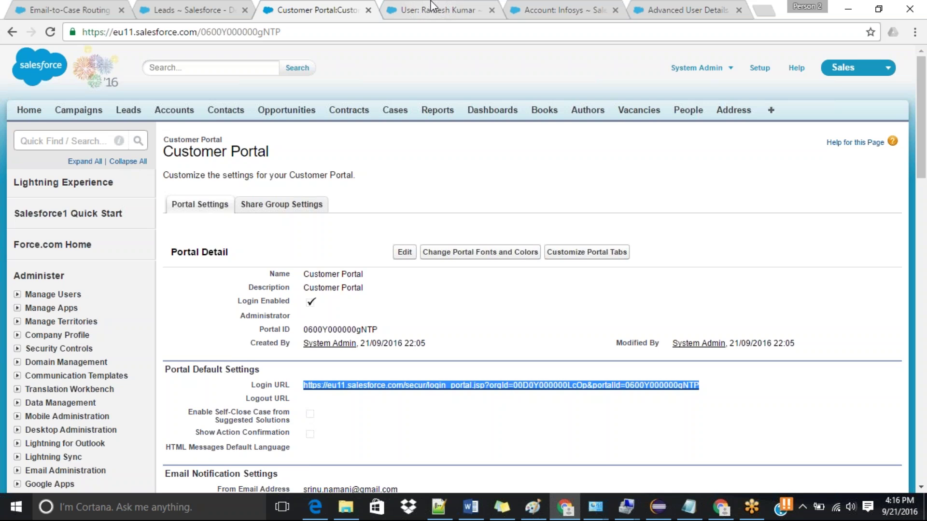
# Step: Switch to the Infosys account tab and go to the Cases home page
pyautogui.click(543, 3)
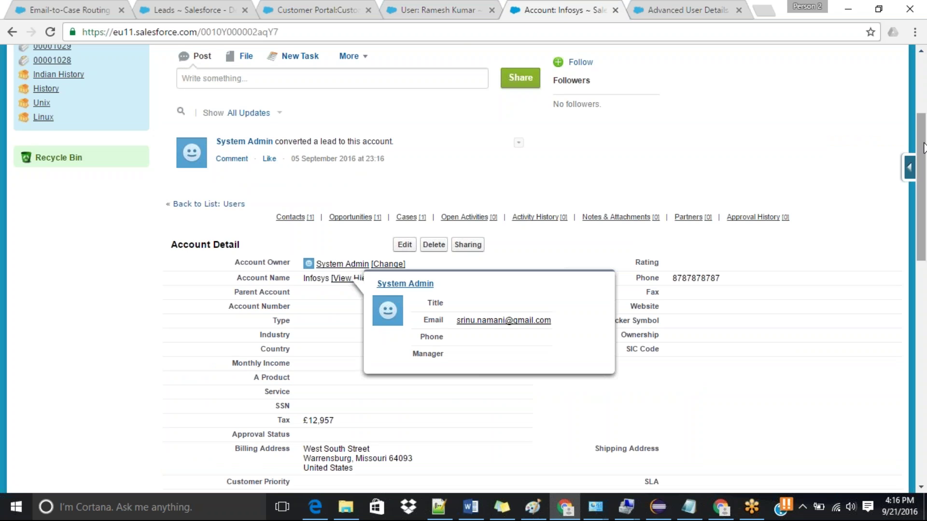
pyautogui.scroll(4, 397, 137)
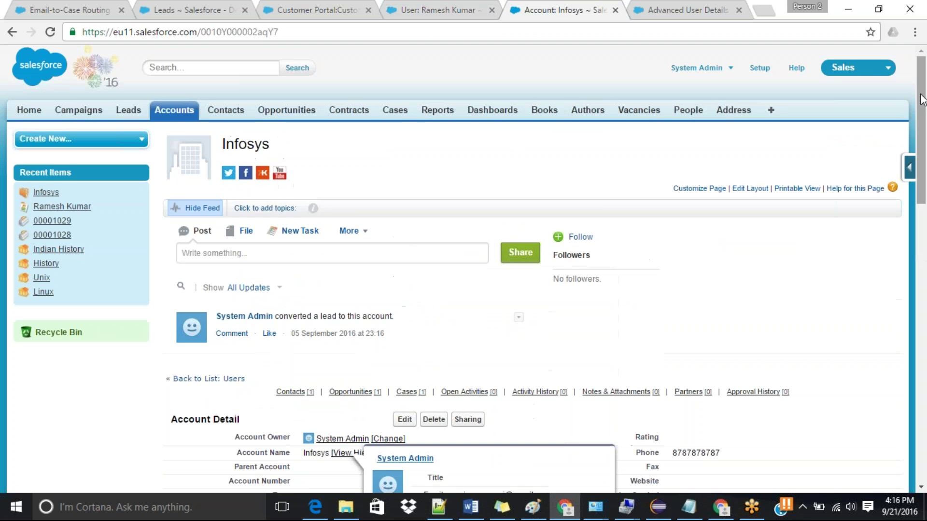
pyautogui.click(395, 110)
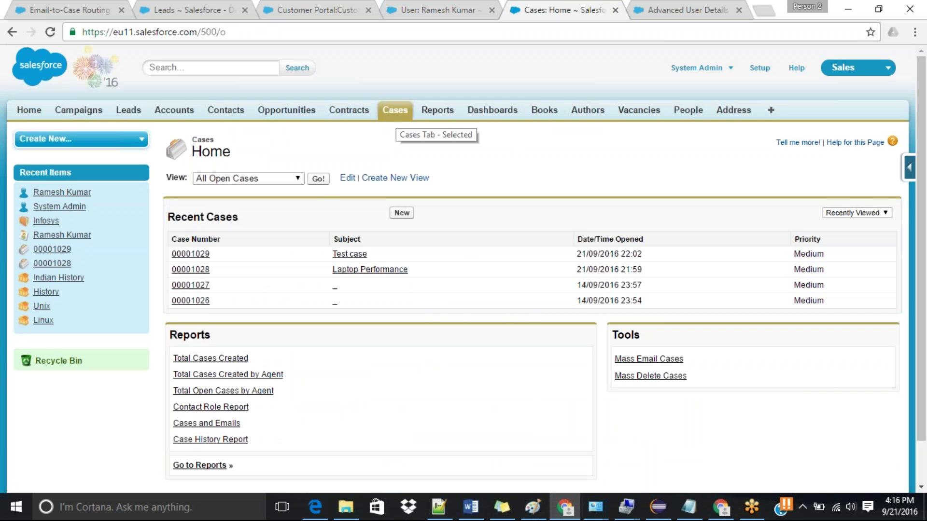
# Step: List All Open Cases, open case 00001031 'performance' and edit its Type inline
pyautogui.click(318, 178)
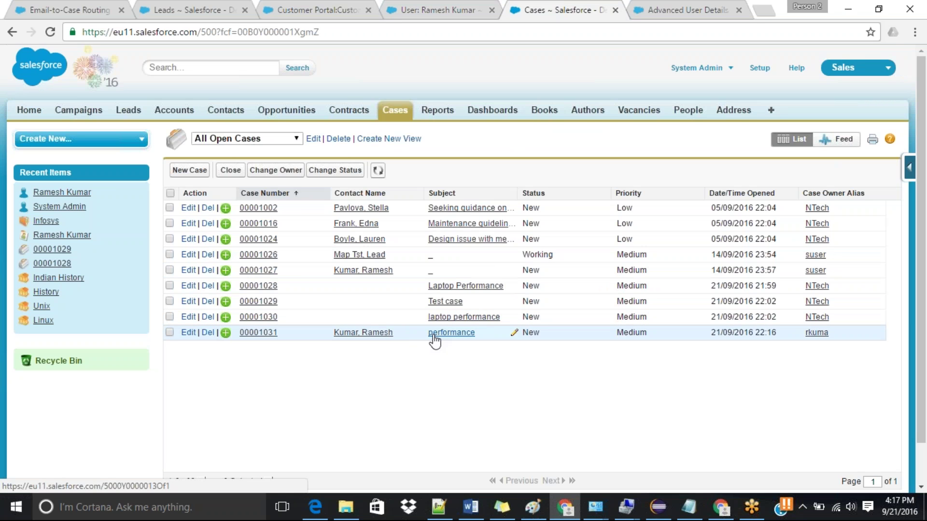
pyautogui.click(256, 337)
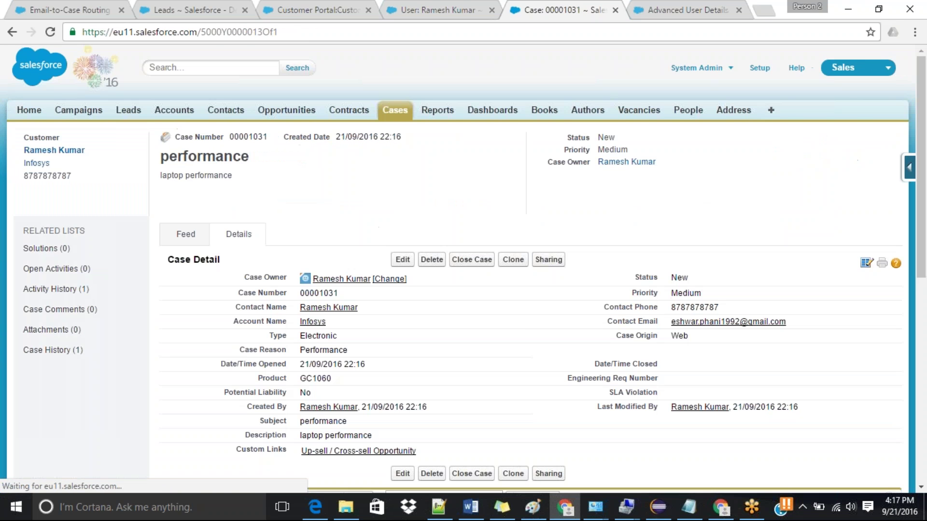
pyautogui.doubleClick(338, 336)
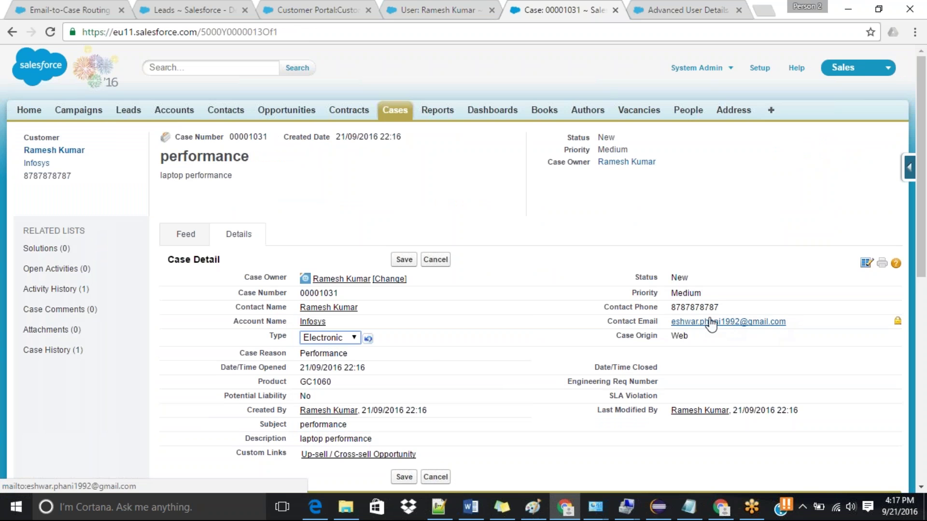
pyautogui.moveTo(922, 234); pyautogui.dragTo(924, 298)
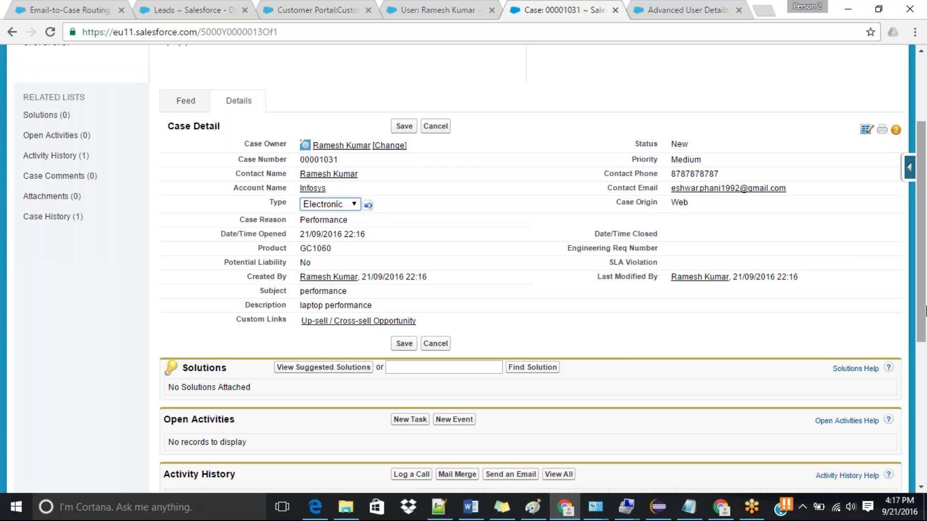
pyautogui.moveTo(925, 311); pyautogui.dragTo(925, 213)
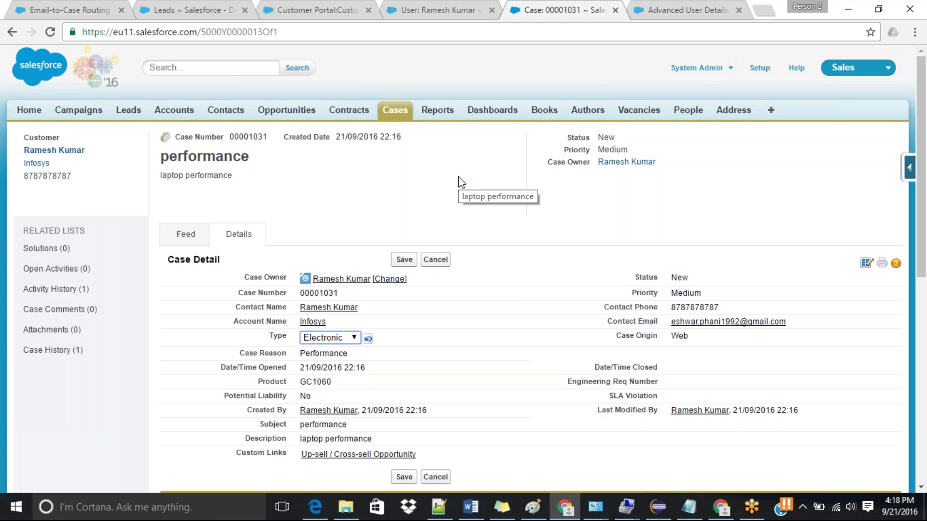
pyautogui.moveTo(924, 206)
pyautogui.mouseDown()
pyautogui.moveTo(924, 303)
pyautogui.moveTo(925, 202)
pyautogui.mouseUp()
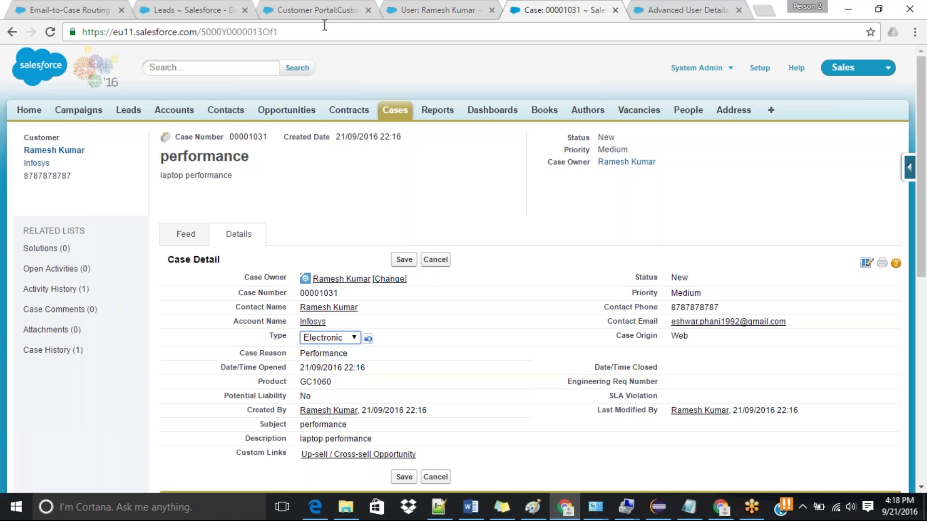
# Step: Return to the Customer Portal settings tab and select its Login URL
pyautogui.click(315, 11)
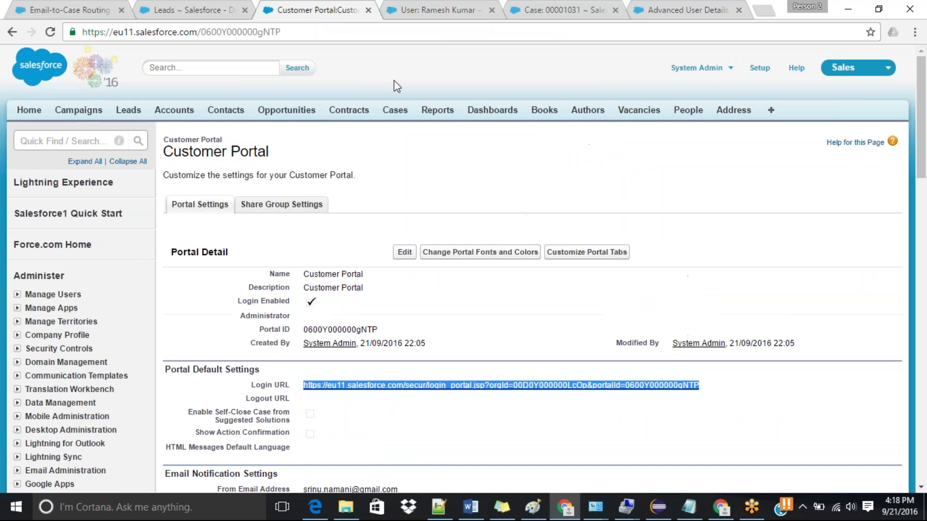
pyautogui.click(517, 197)
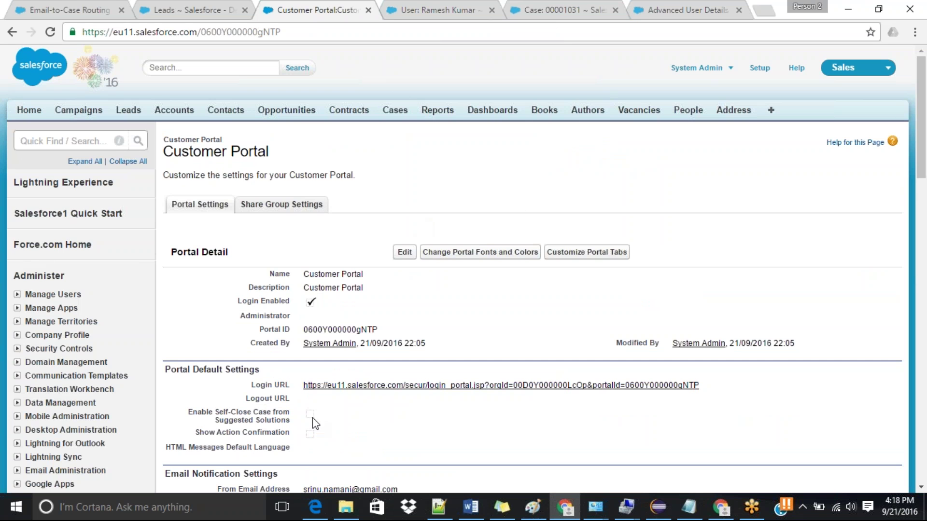
pyautogui.moveTo(303, 389); pyautogui.dragTo(714, 384)
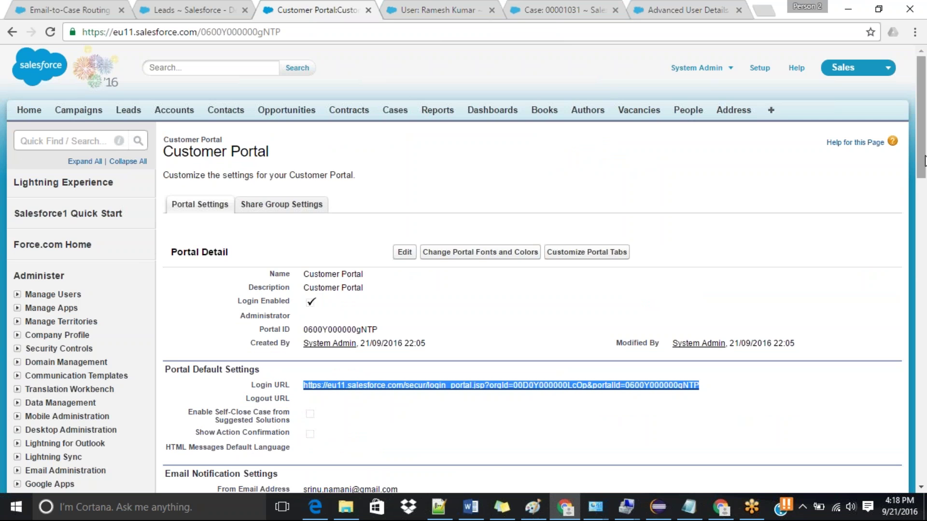
pyautogui.moveTo(924, 160); pyautogui.dragTo(925, 206)
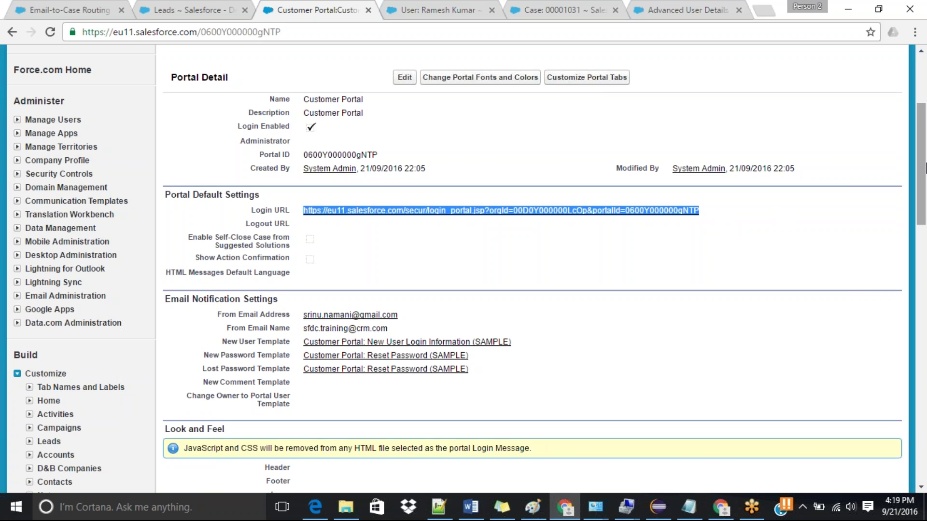
pyautogui.moveTo(926, 167); pyautogui.dragTo(926, 130)
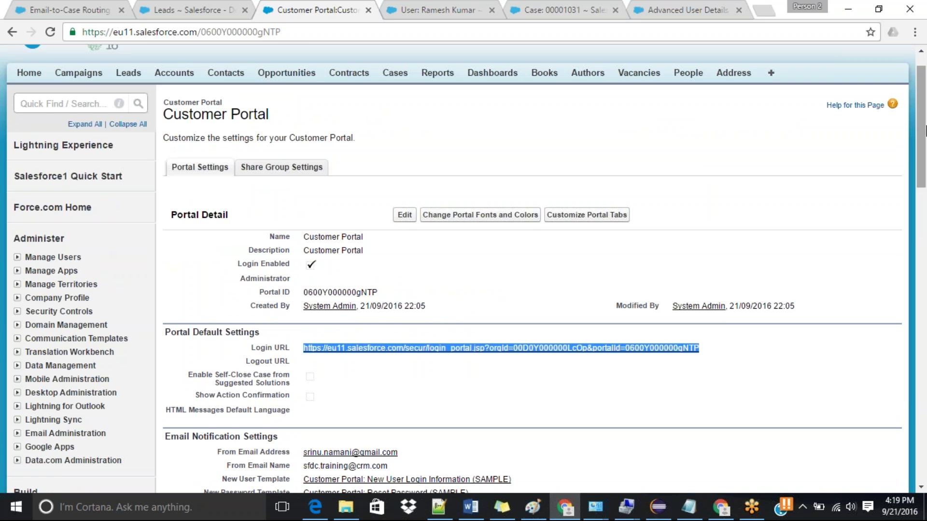
pyautogui.moveTo(925, 131); pyautogui.dragTo(926, 111)
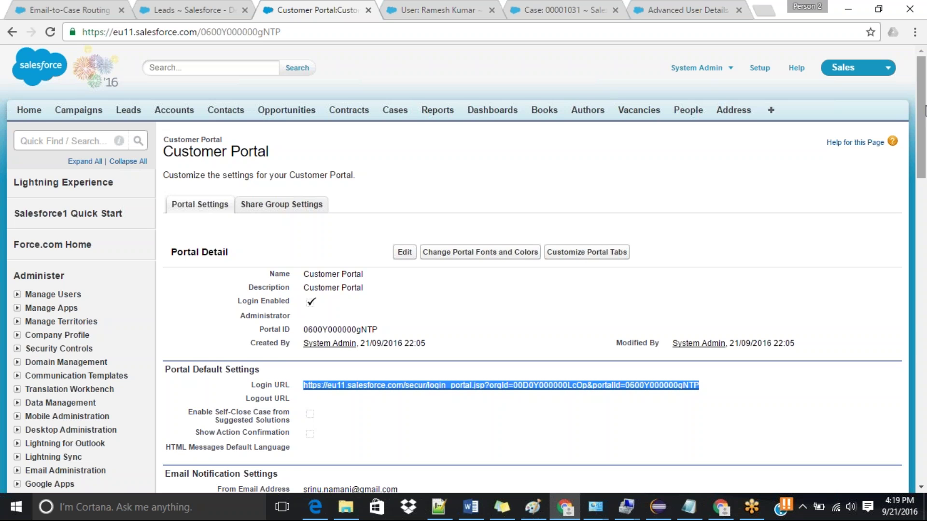
pyautogui.scroll(-1, 924, 110)
pyautogui.scroll(1, 925, 110)
# Step: Open the Sites setup page via Quick Find 'sites'
pyautogui.click(41, 141)
pyautogui.write('sites')
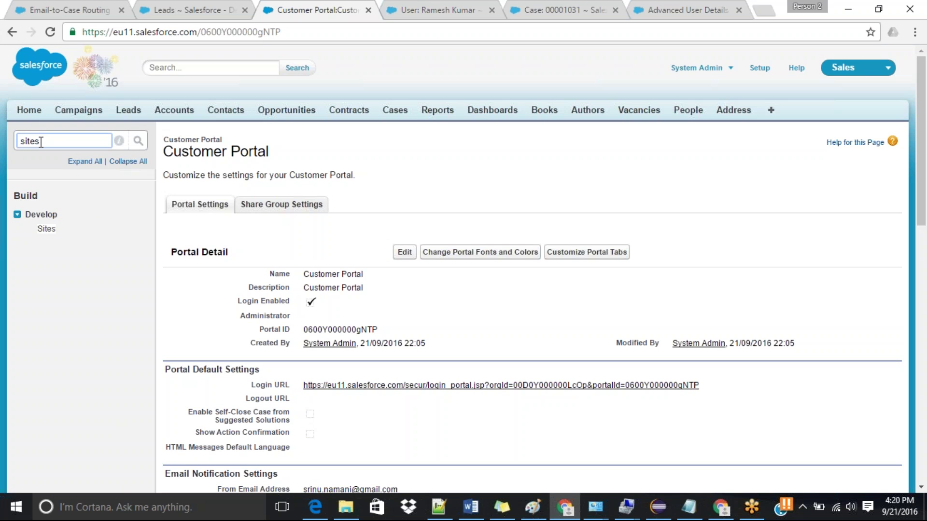
pyautogui.click(48, 230)
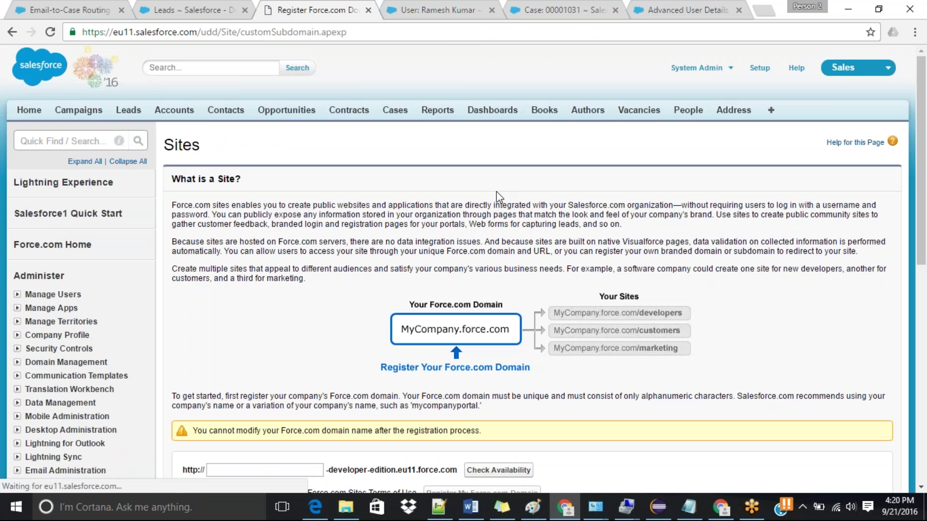
pyautogui.moveTo(920, 182); pyautogui.dragTo(924, 269)
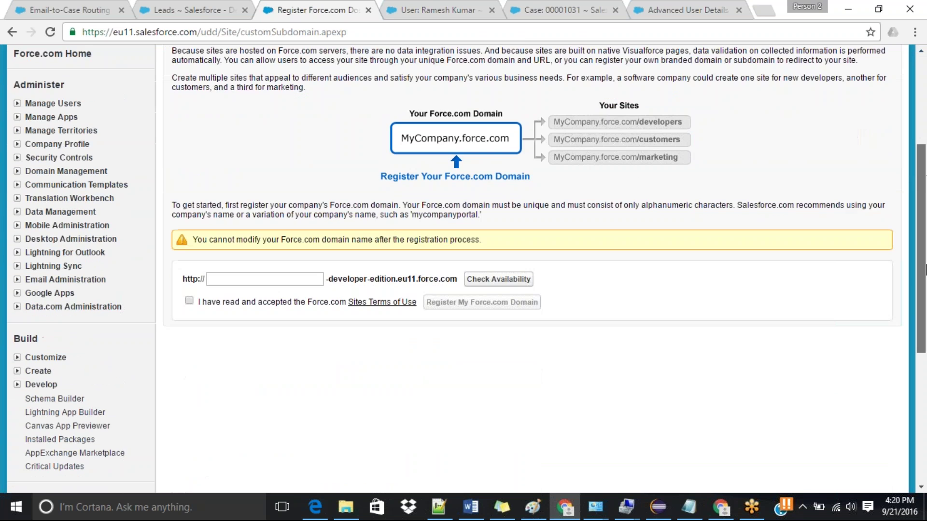
# Step: Check availability of the domain names 'mycompany' and then 'trainingsfdc'
pyautogui.click(286, 278)
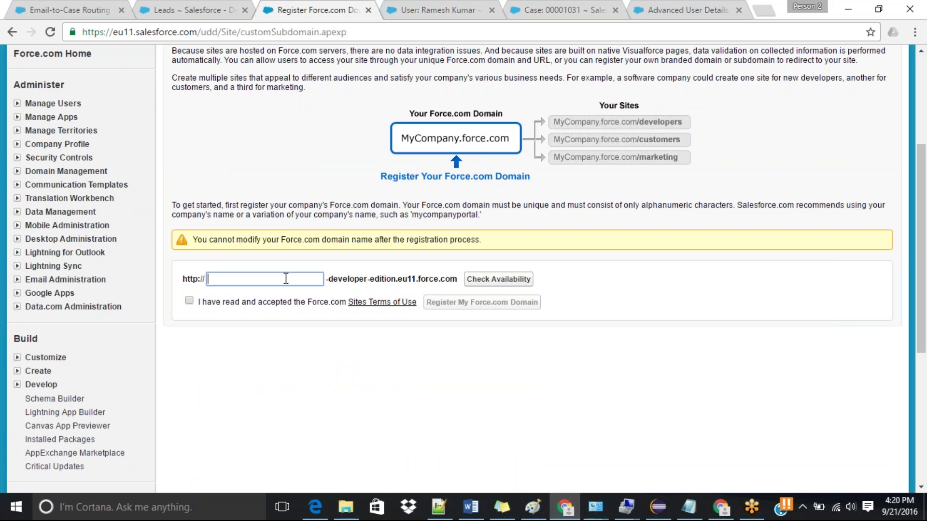
pyautogui.write('mycompany')
pyautogui.click(506, 280)
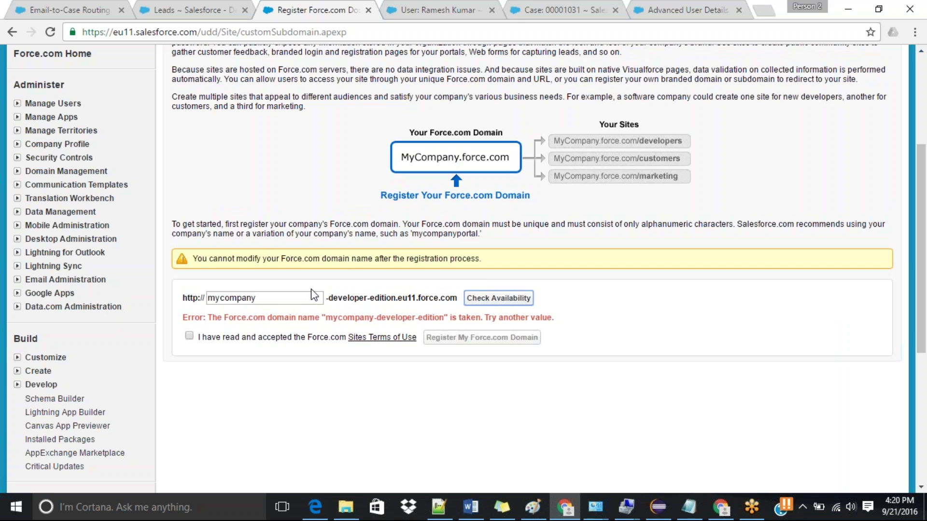
pyautogui.click(275, 298)
pyautogui.doubleClick(276, 298)
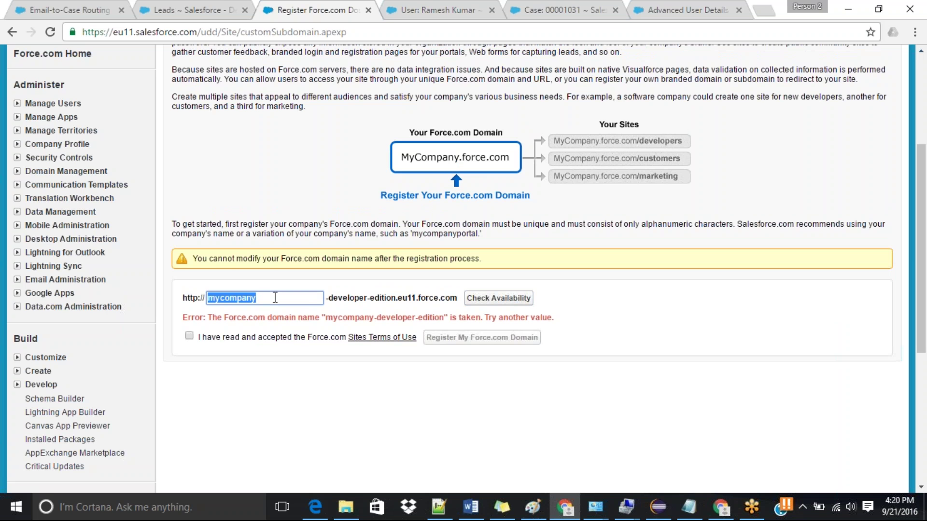
pyautogui.write('train')
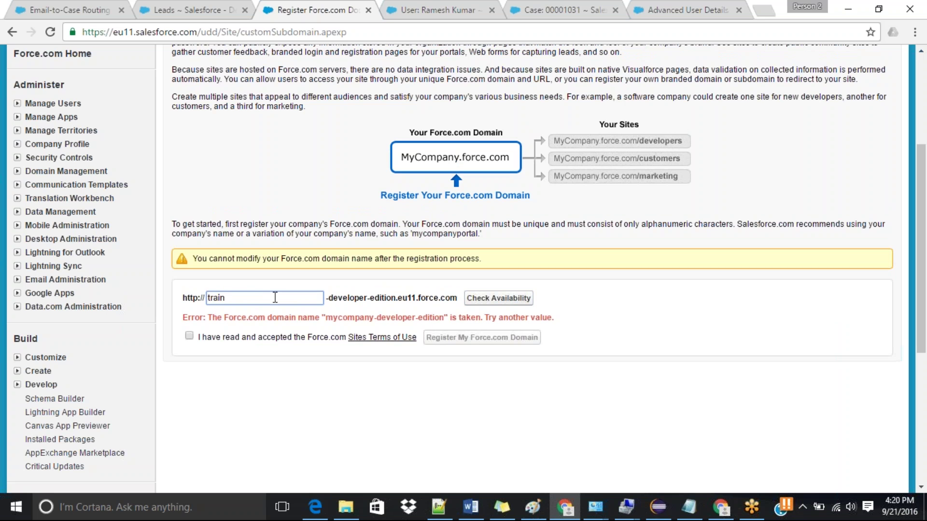
pyautogui.write('ingsfdc')
pyautogui.click(519, 301)
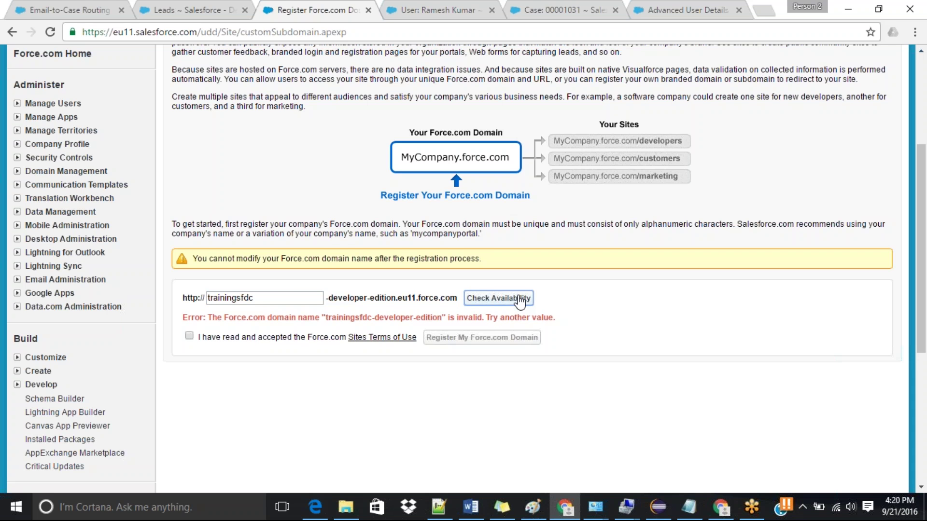
# Step: Try a domain based on the user's name, remove the invalid dot, and recheck availability
pyautogui.doubleClick(250, 299)
pyautogui.click(495, 299)
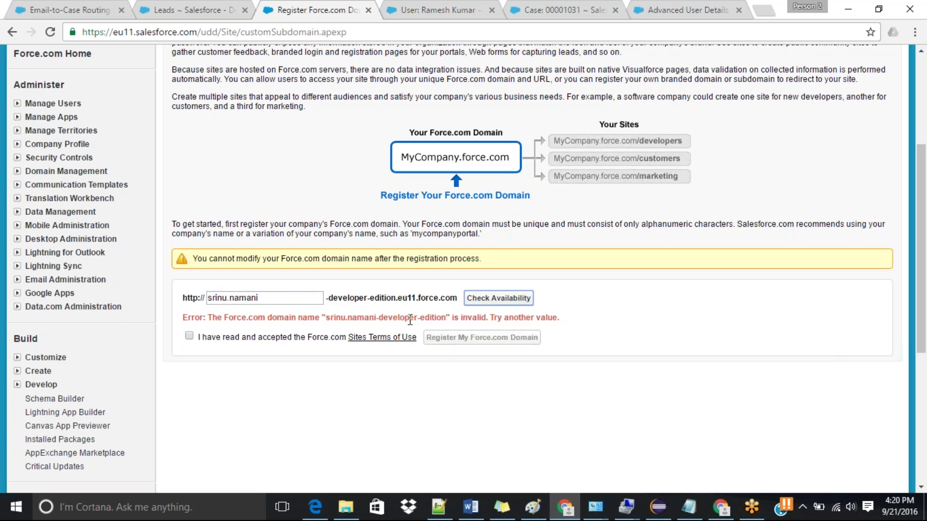
pyautogui.click(232, 295)
pyautogui.press('BackSpace')
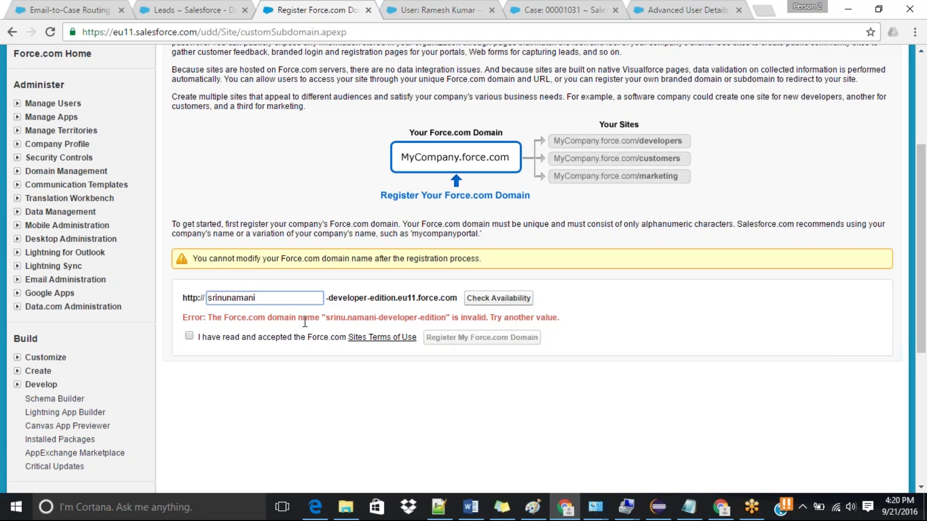
pyautogui.click(505, 299)
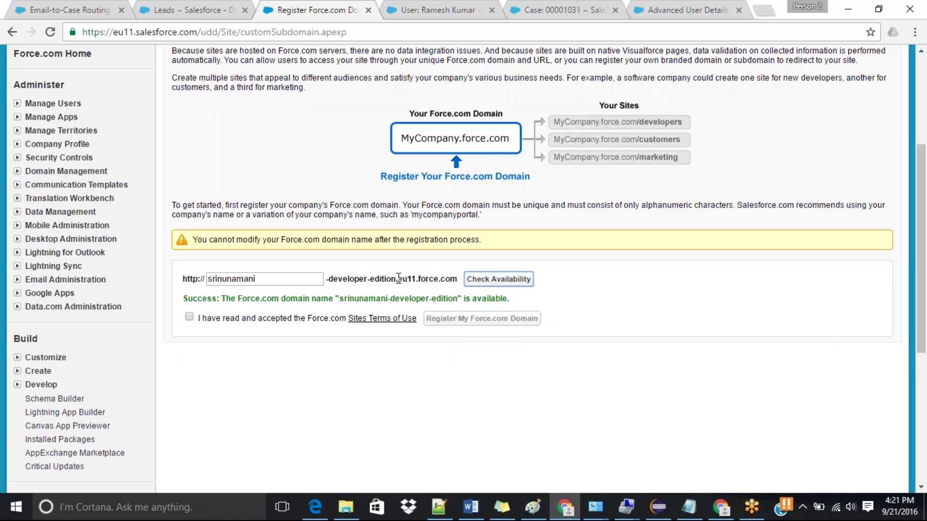
pyautogui.tripleClick(429, 278)
pyautogui.doubleClick(429, 279)
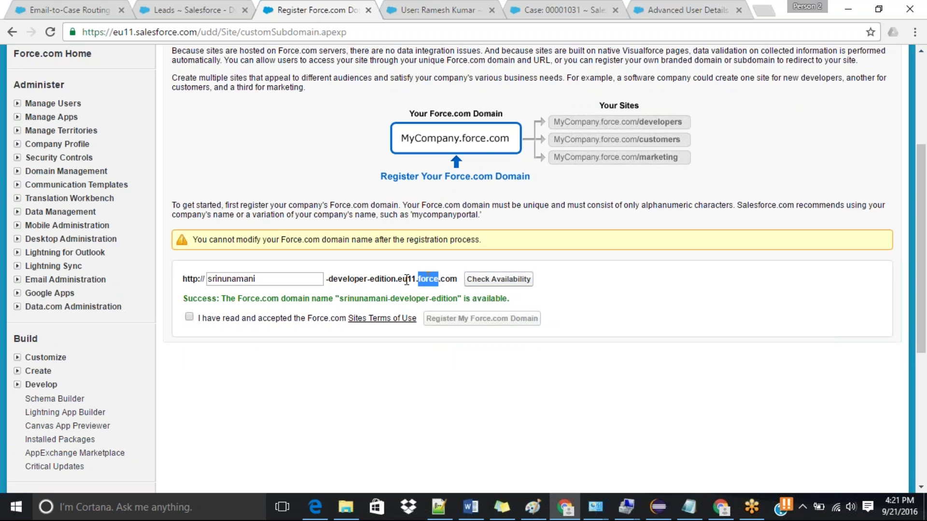
pyautogui.moveTo(328, 279); pyautogui.dragTo(452, 279)
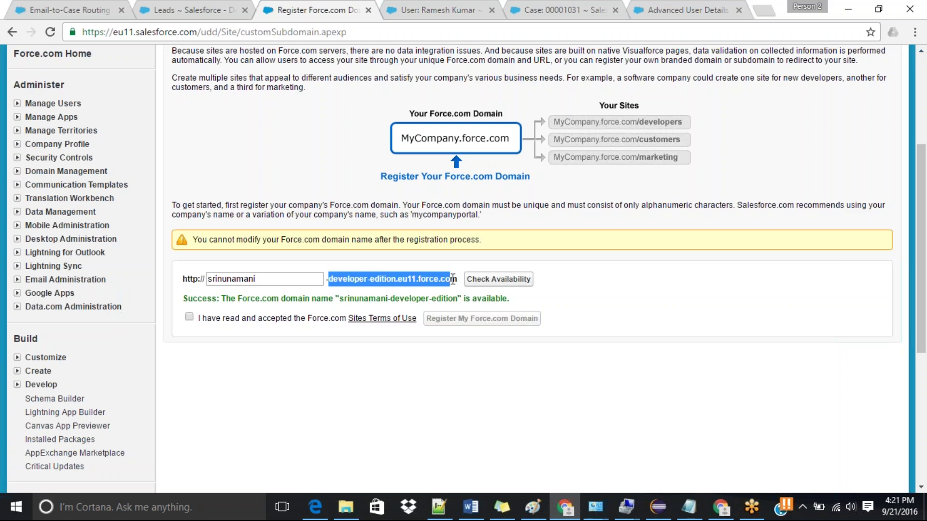
pyautogui.click(264, 278)
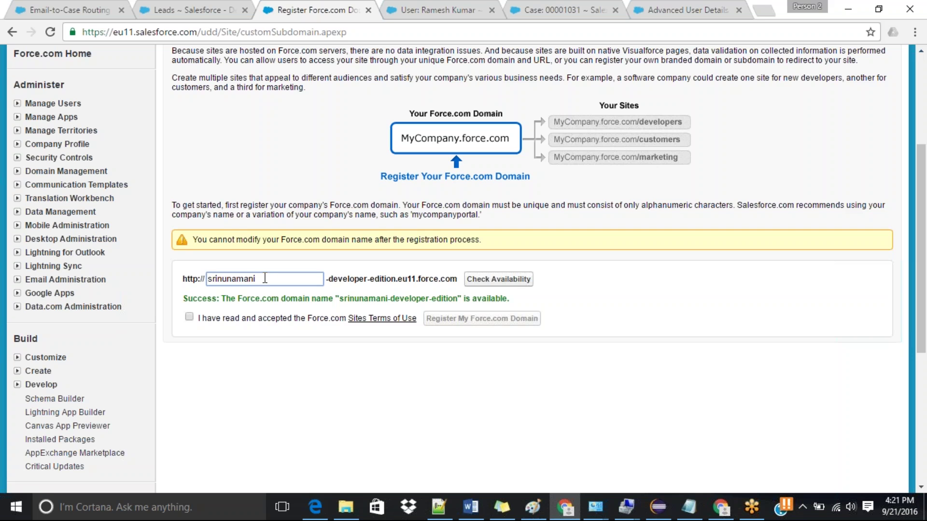
# Step: Accept the Sites terms and register the Force.com domain, confirming the permanent registration
pyautogui.click(189, 318)
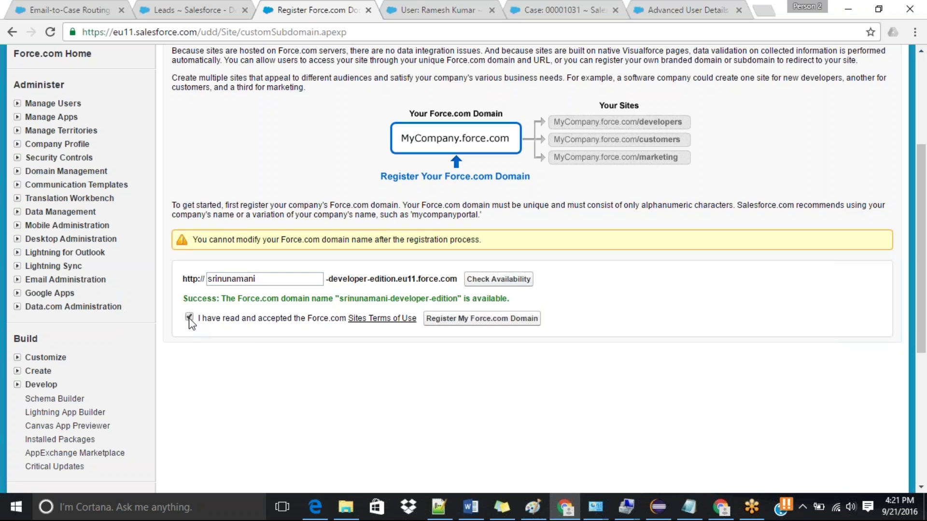
pyautogui.click(506, 320)
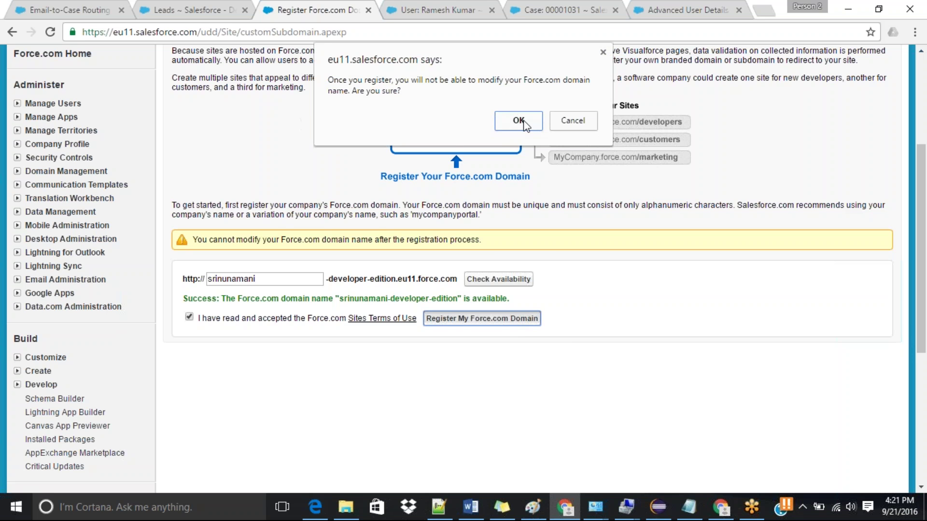
pyautogui.click(541, 124)
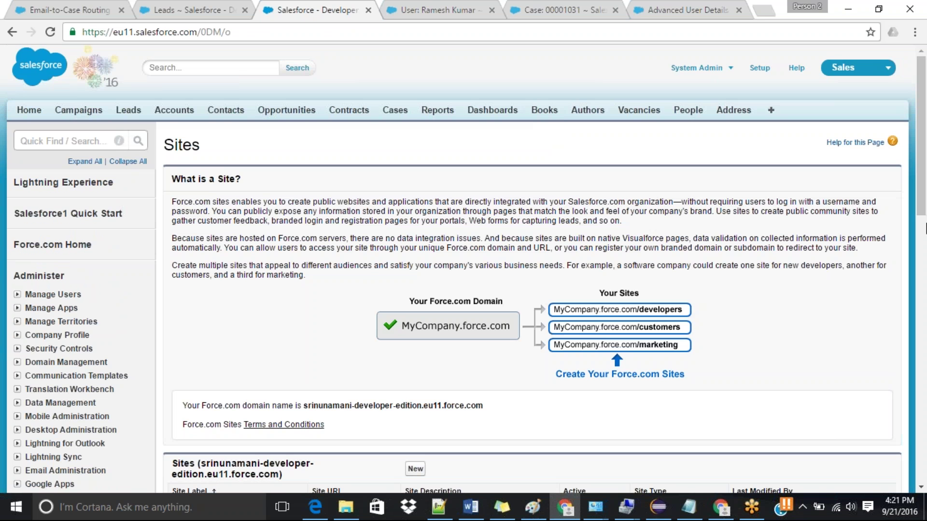
# Step: Create a new site labelled 'New Site' so the Site Name auto-fills as New_Site
pyautogui.moveTo(922, 188); pyautogui.dragTo(924, 274)
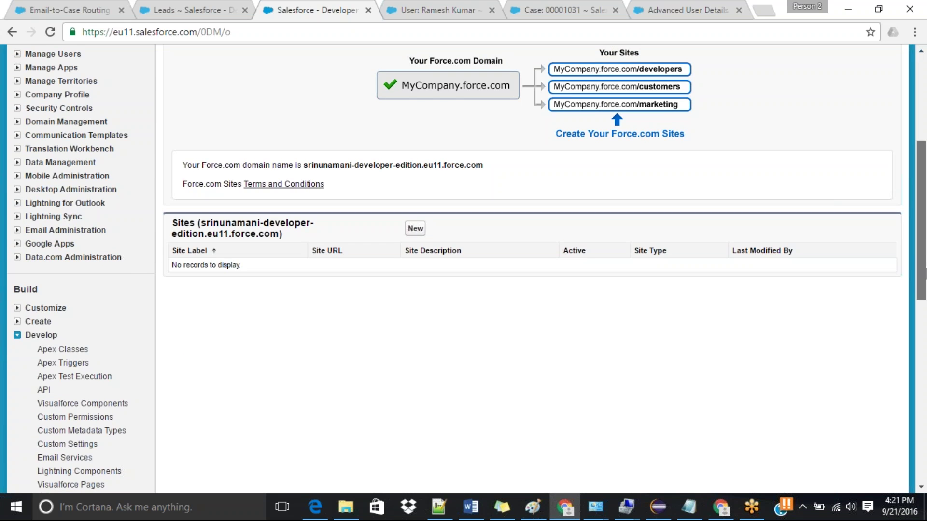
pyautogui.moveTo(924, 274)
pyautogui.mouseDown()
pyautogui.moveTo(924, 229)
pyautogui.moveTo(925, 263)
pyautogui.mouseUp()
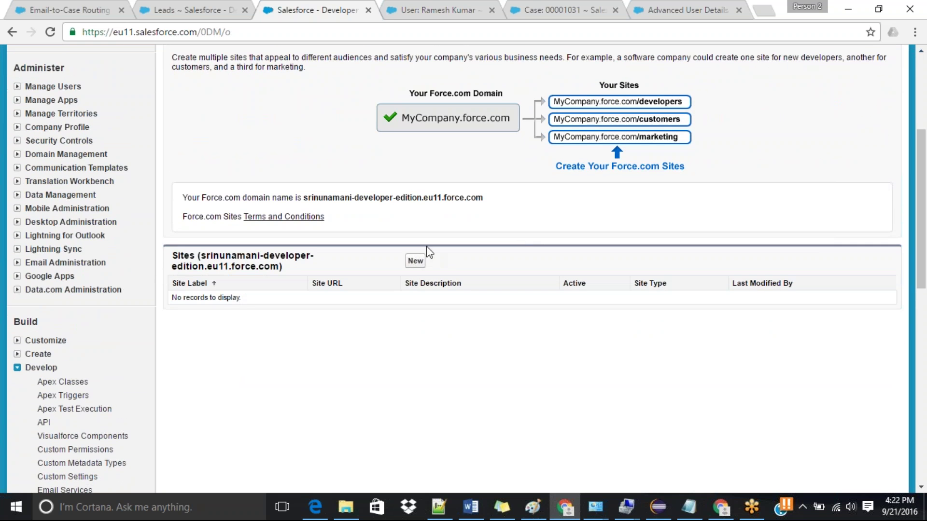
pyautogui.click(416, 262)
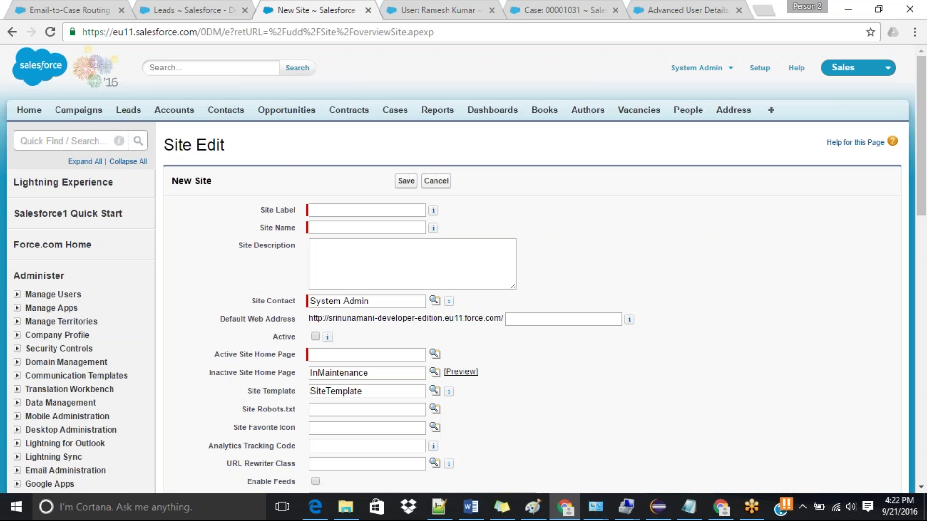
pyautogui.moveTo(925, 183); pyautogui.dragTo(925, 213)
pyautogui.scroll(-1, 924, 208)
pyautogui.click(379, 91)
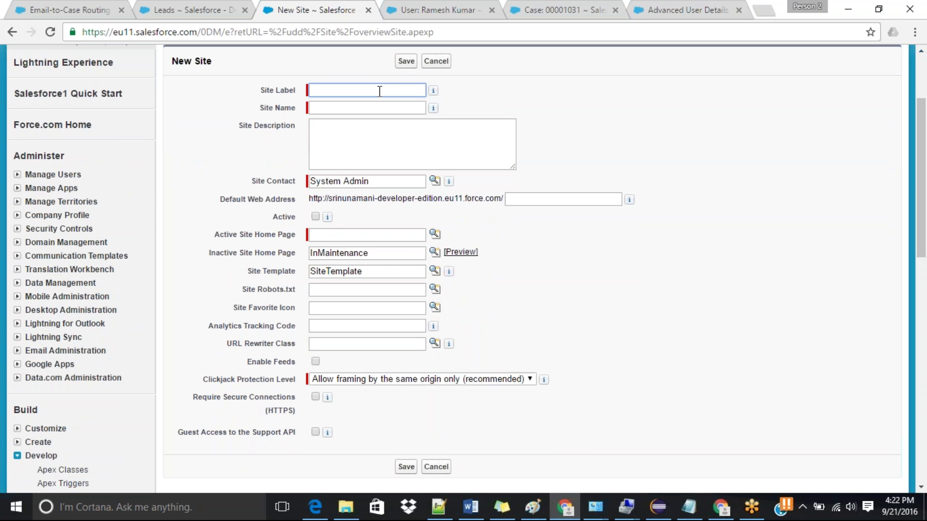
pyautogui.write('New Site')
pyautogui.press('Tab')
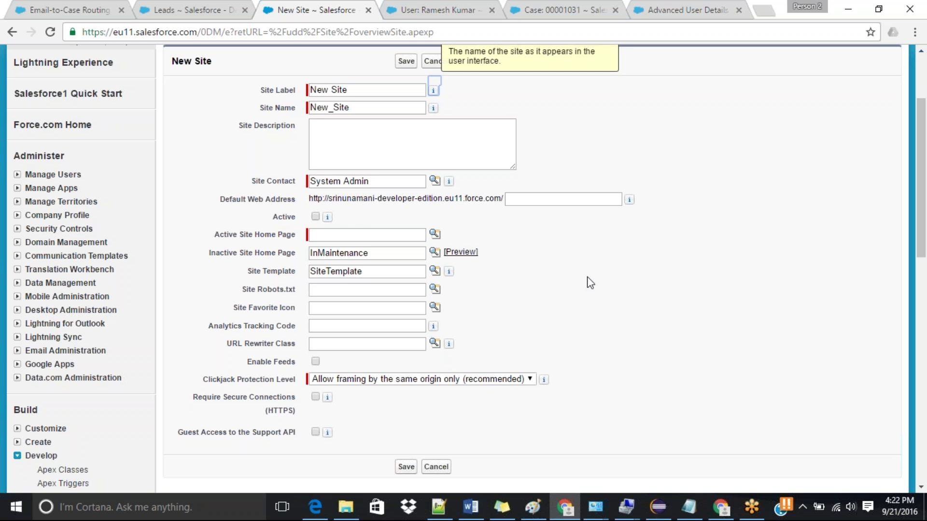
pyautogui.click(387, 233)
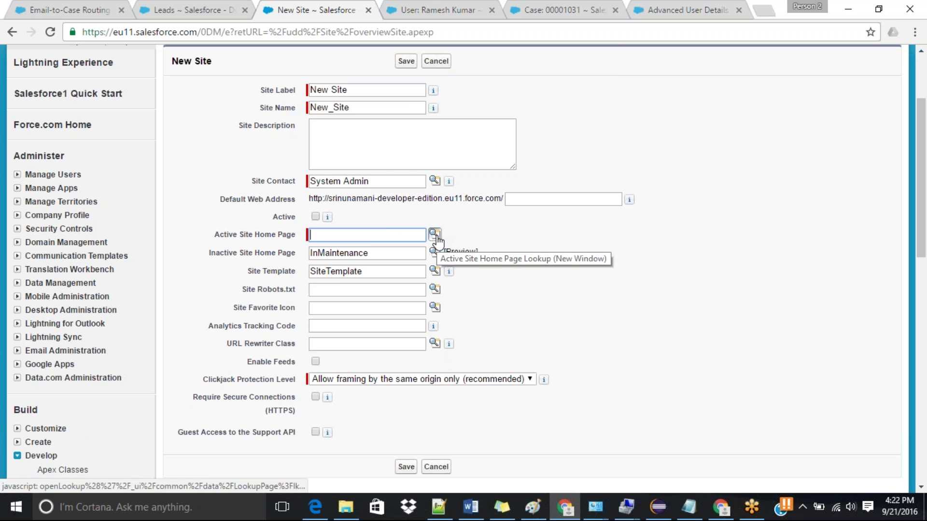
# Step: Open the page lookup for Active Site Home Page, then close it without choosing a page
pyautogui.click(435, 234)
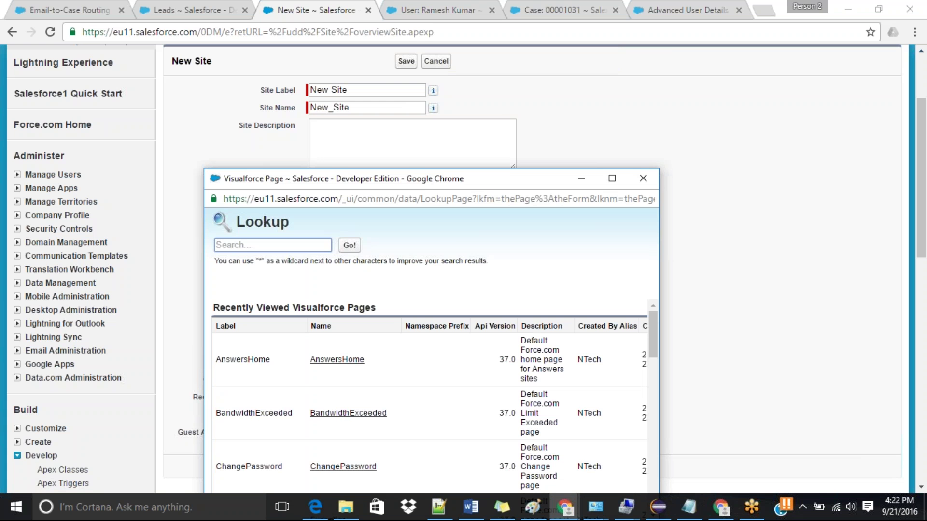
pyautogui.moveTo(473, 183); pyautogui.dragTo(605, 2)
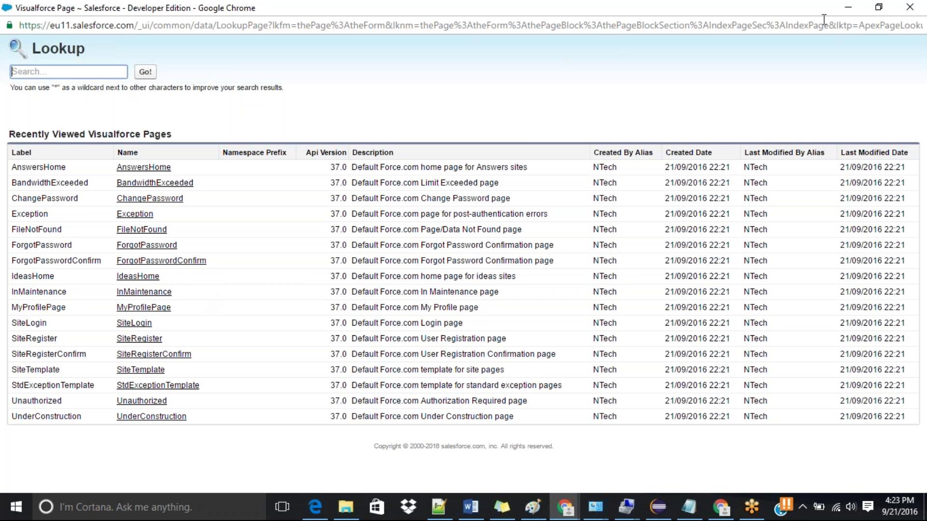
pyautogui.click(910, 7)
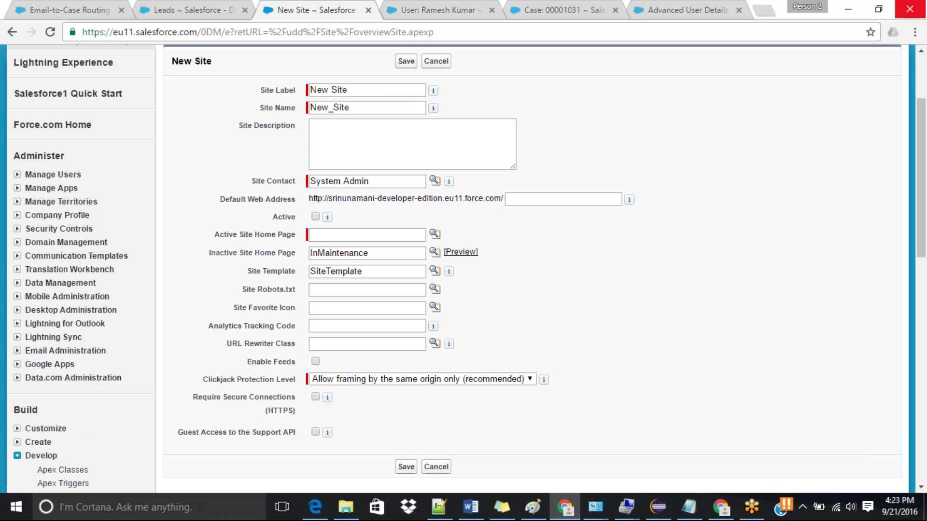
# Step: Open Visualforce Pages in a new tab via Quick Find 'pages' and start a new page
pyautogui.scroll(3, 917, 77)
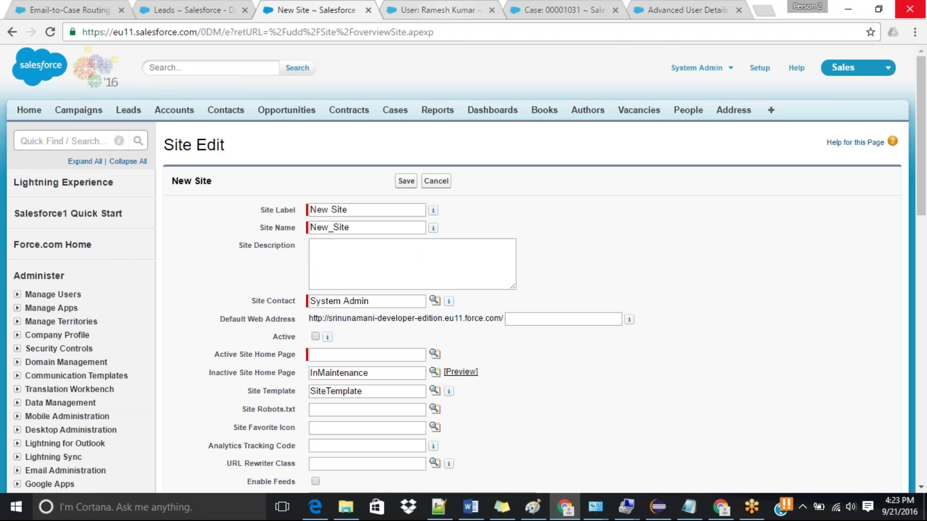
pyautogui.click(21, 141)
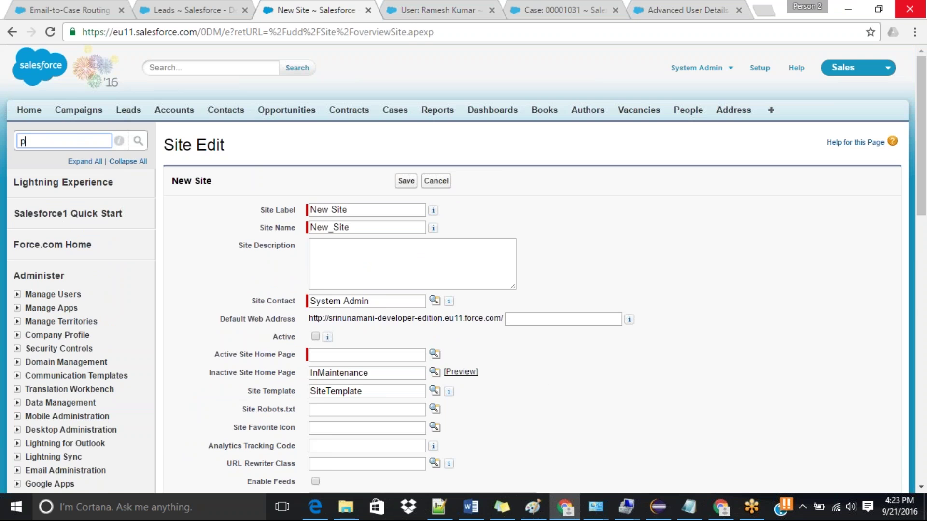
pyautogui.write('pages')
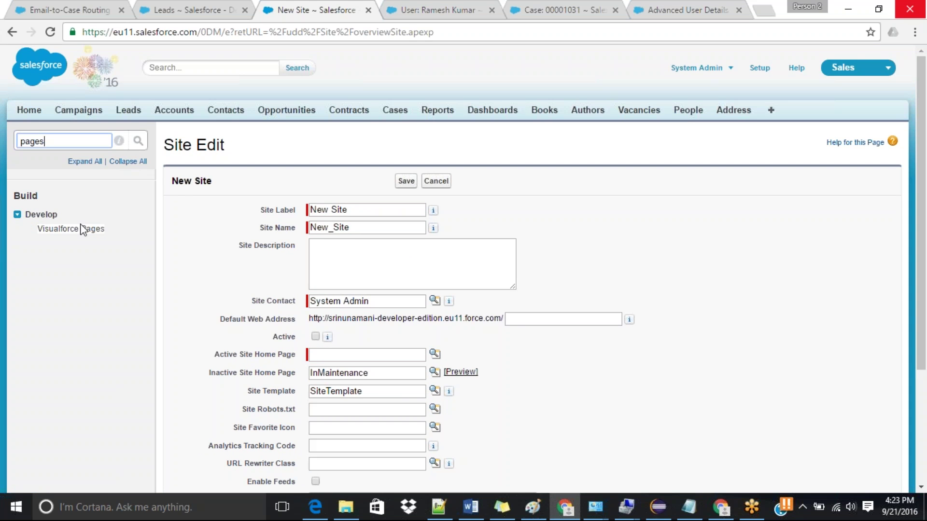
pyautogui.middleClick(71, 229)
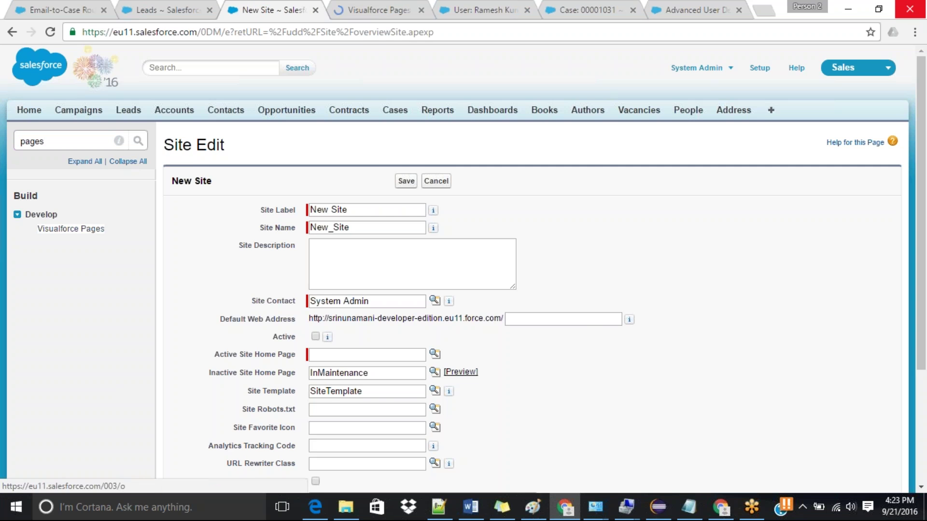
pyautogui.click(353, 5)
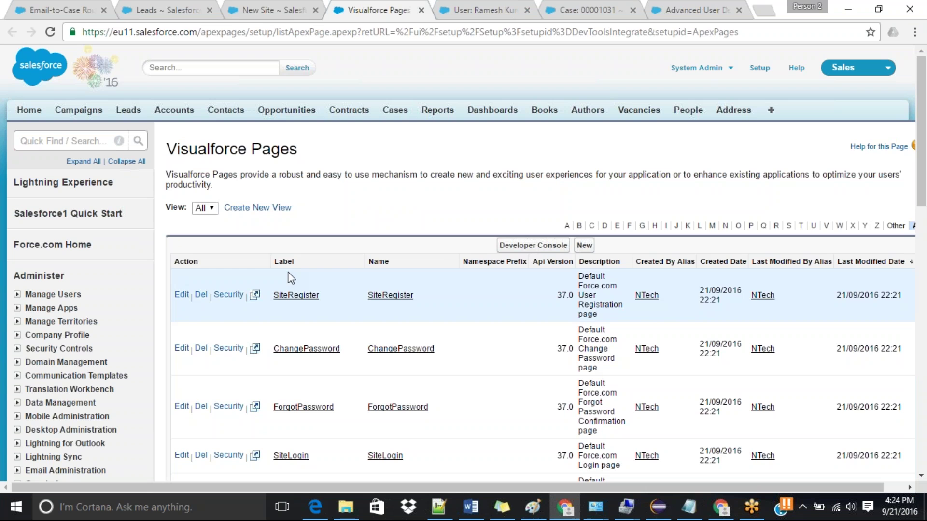
pyautogui.click(584, 246)
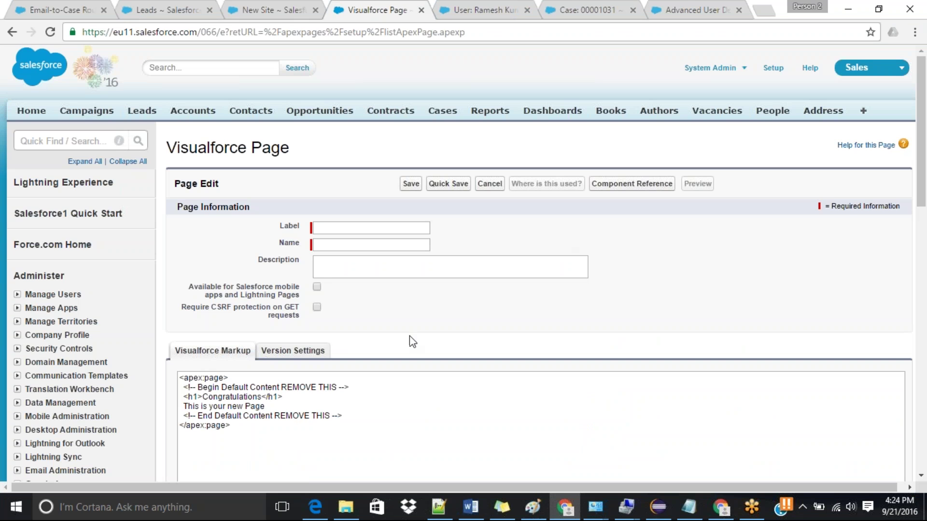
# Step: Clear the path portion of the browser's web address after the domain
pyautogui.moveTo(926, 221)
pyautogui.mouseDown()
pyautogui.moveTo(923, 130)
pyautogui.moveTo(922, 225)
pyautogui.mouseUp()
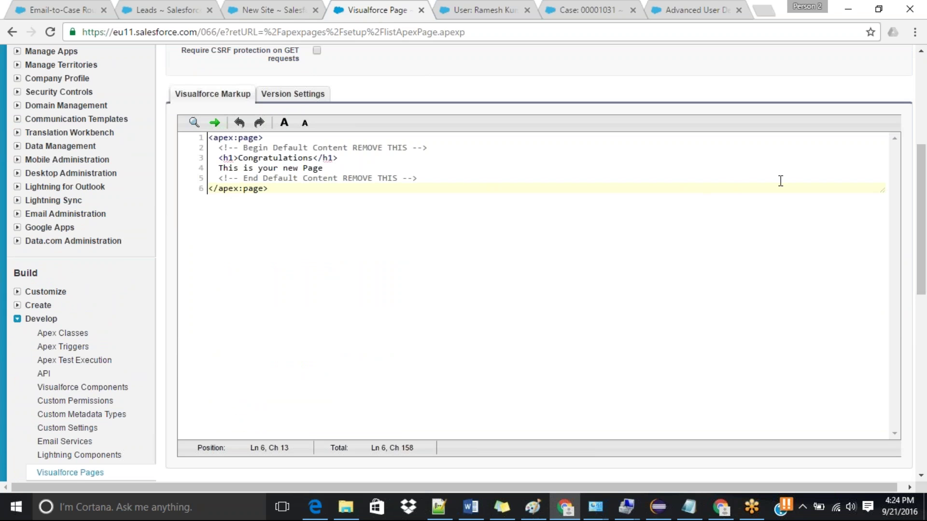
pyautogui.moveTo(925, 219); pyautogui.dragTo(924, 166)
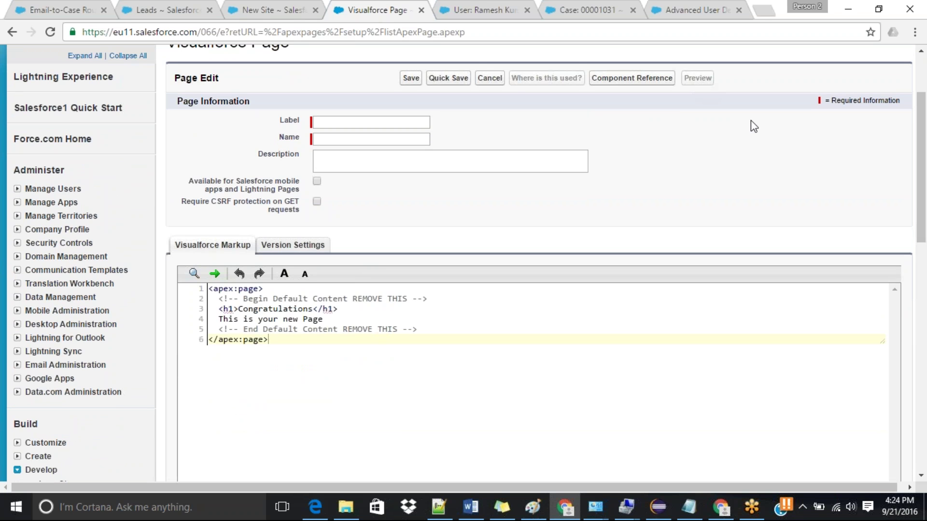
pyautogui.moveTo(923, 179); pyautogui.dragTo(923, 145)
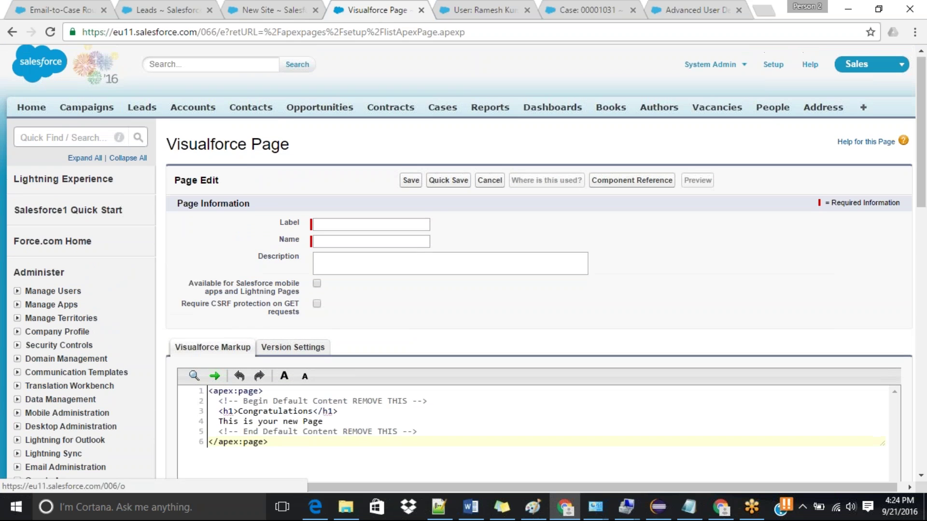
pyautogui.moveTo(201, 32); pyautogui.dragTo(605, 30)
pyautogui.press('BackSpace')
# Step: Load the apex/samplePage address, then return to the Leads tab
pyautogui.write('apex/sa')
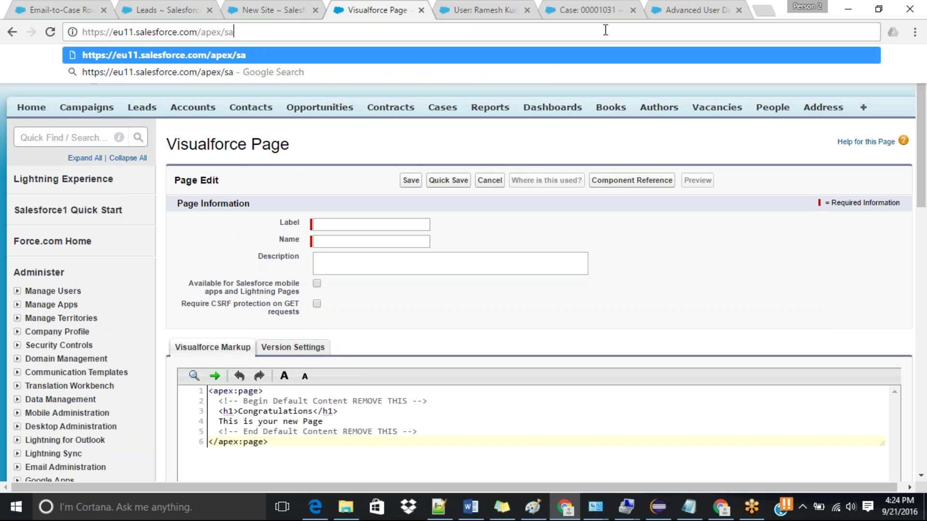
pyautogui.write('mplePage')
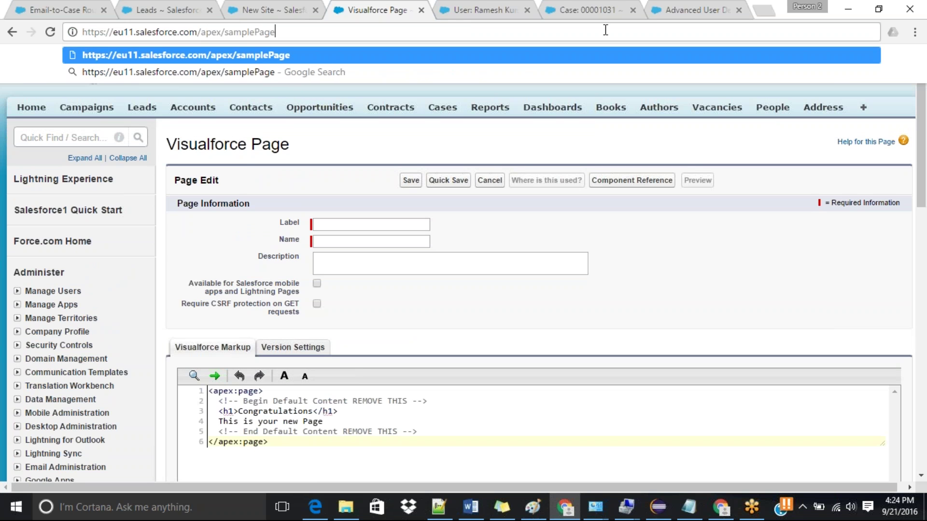
pyautogui.press('Return')
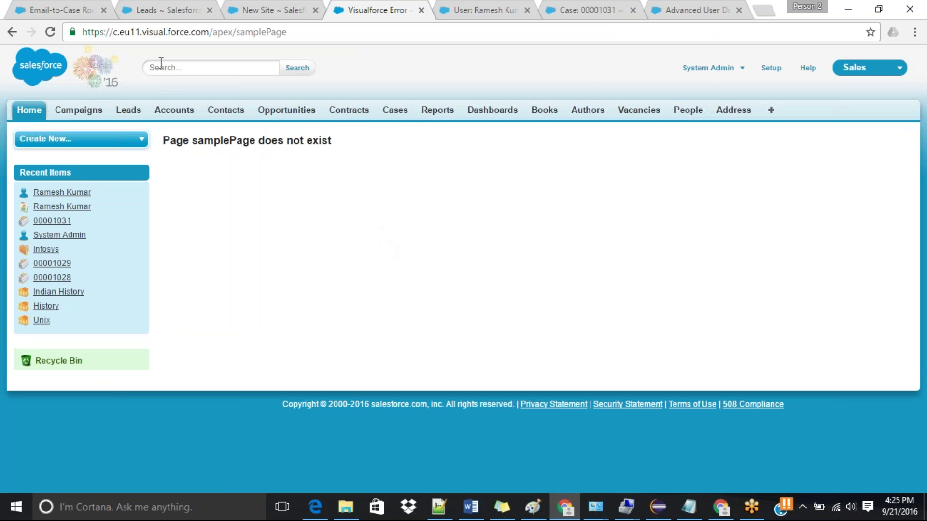
pyautogui.click(164, 10)
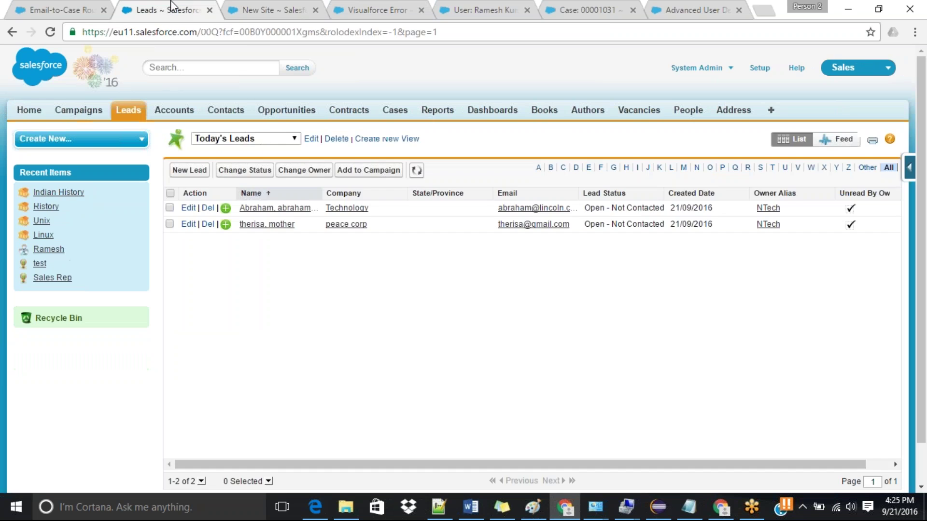
# Step: Go to My Settings and open Advanced User Details via a Quick Find for 'adv'
pyautogui.click(759, 68)
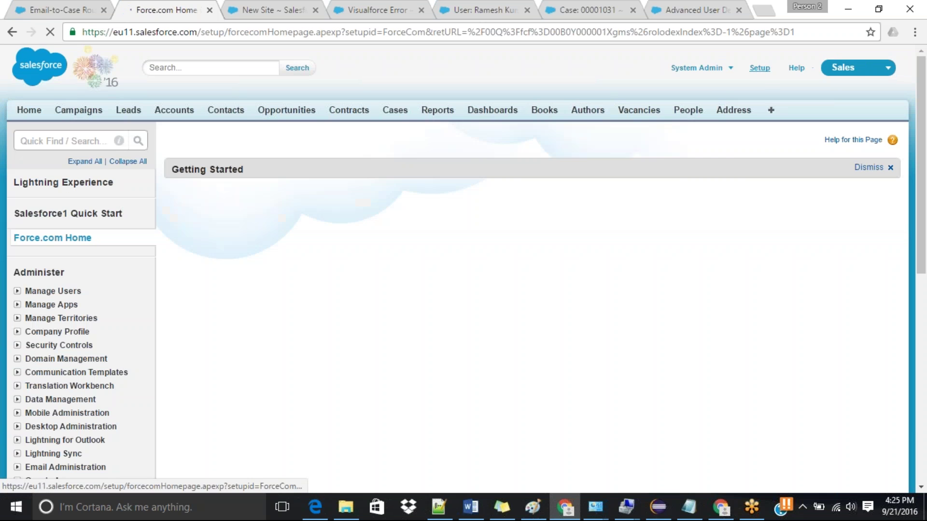
pyautogui.click(721, 68)
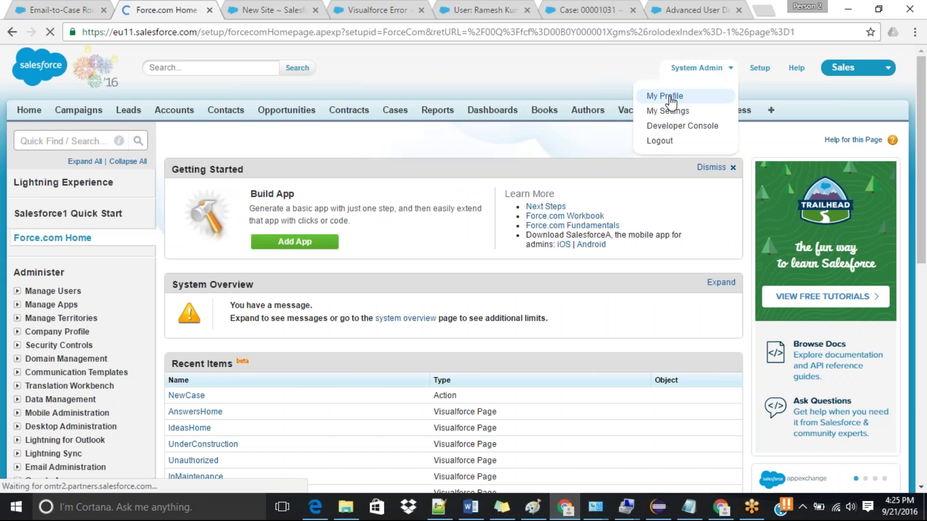
pyautogui.click(671, 97)
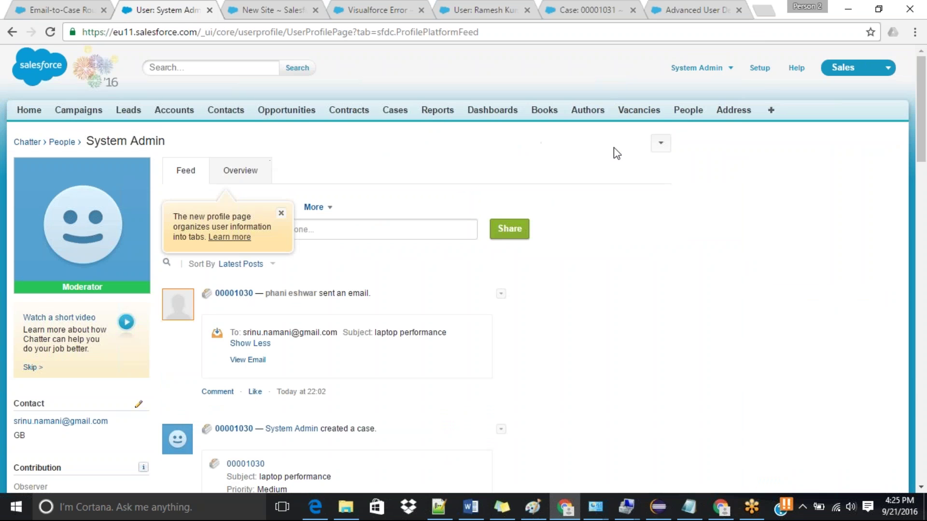
pyautogui.click(660, 144)
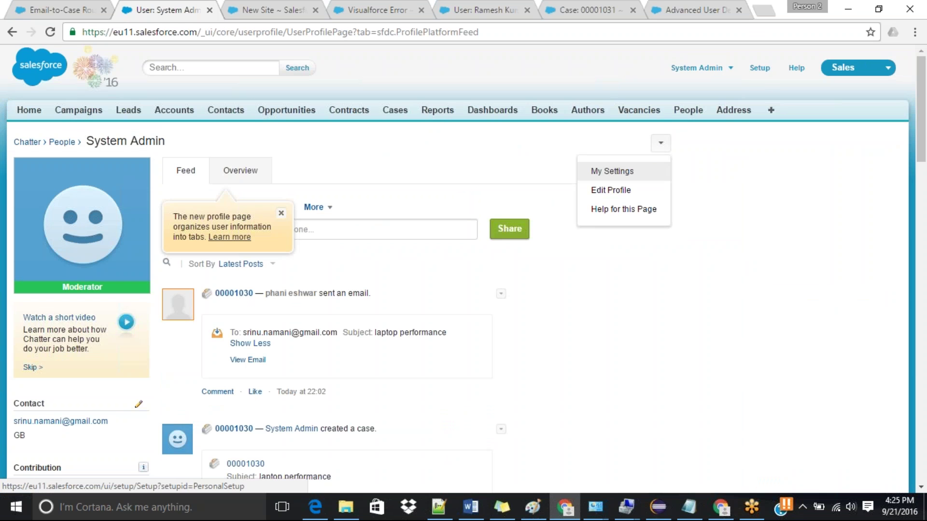
pyautogui.click(602, 172)
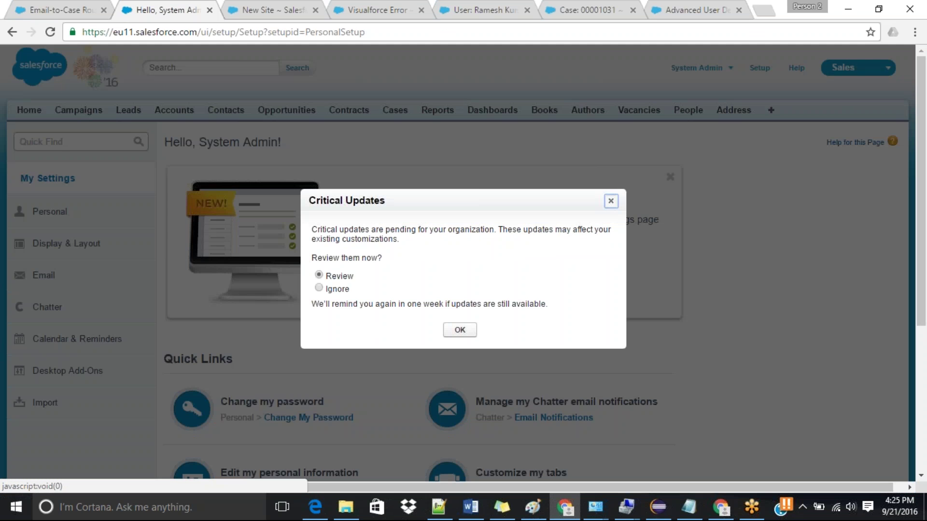
pyautogui.click(611, 201)
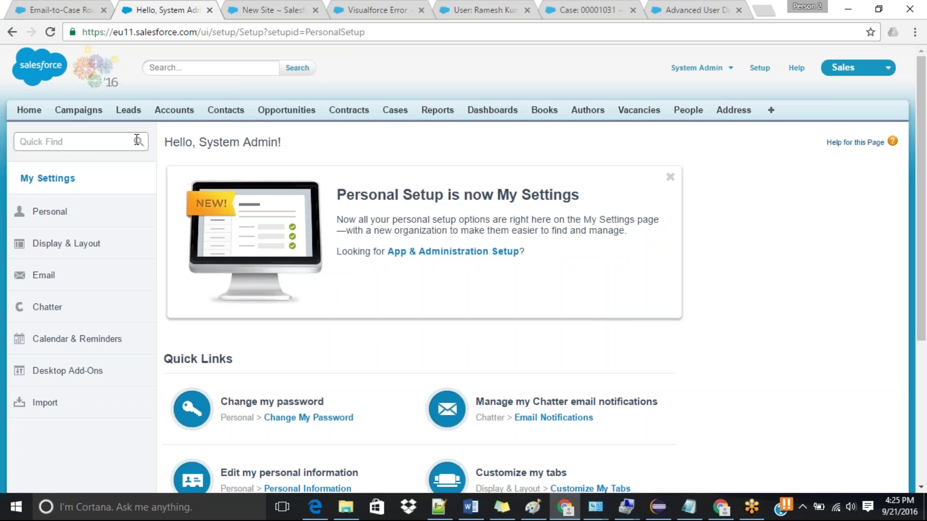
pyautogui.click(93, 142)
pyautogui.write('adv')
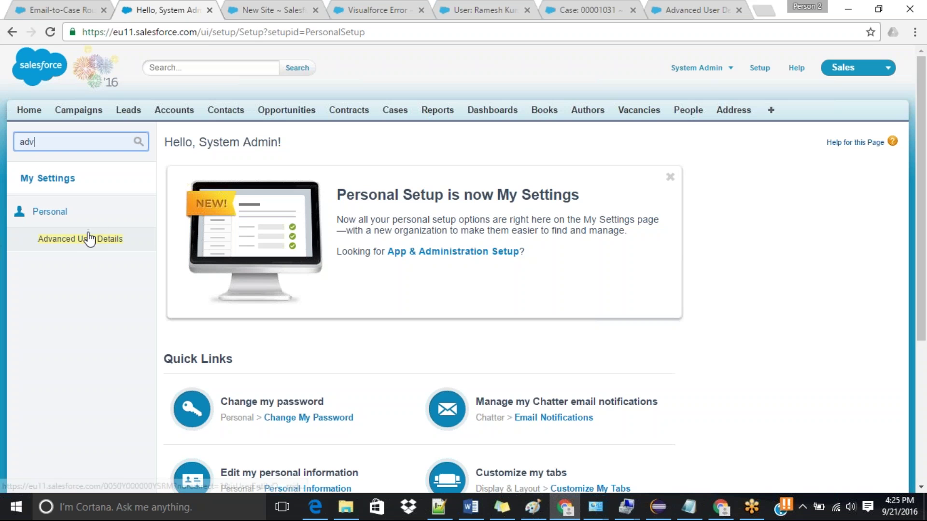
pyautogui.click(86, 239)
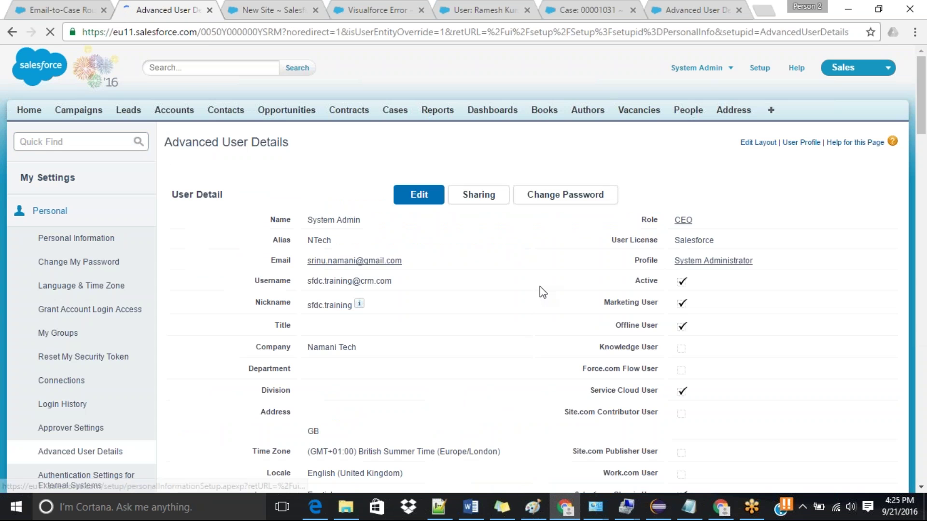
# Step: Edit the user details, check Development Mode, and save
pyautogui.click(419, 218)
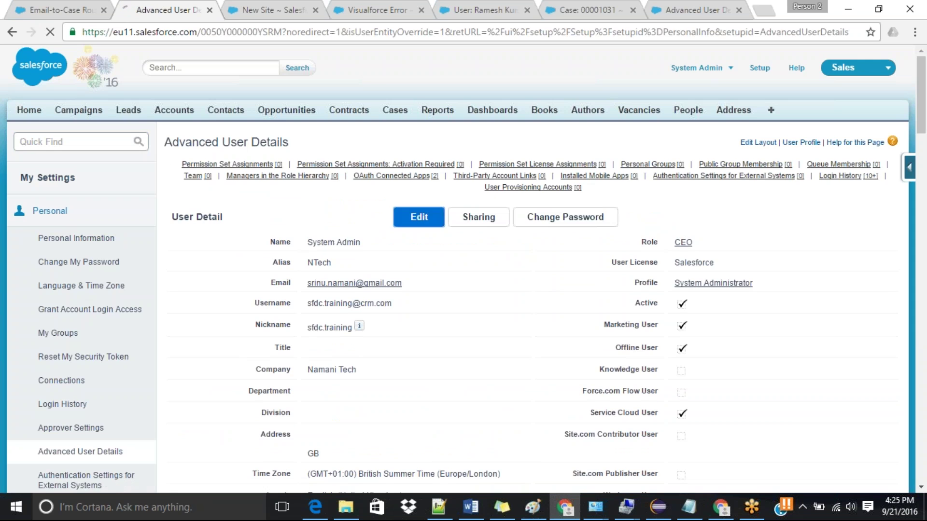
pyautogui.hotkey('ctrl', 'f')
pyautogui.write('deve')
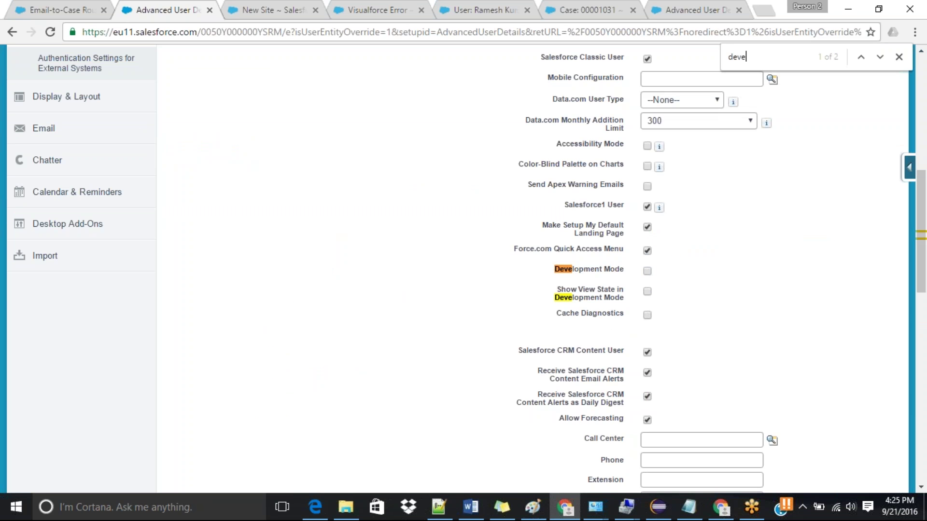
pyautogui.click(647, 272)
pyautogui.scroll(10, 642, 217)
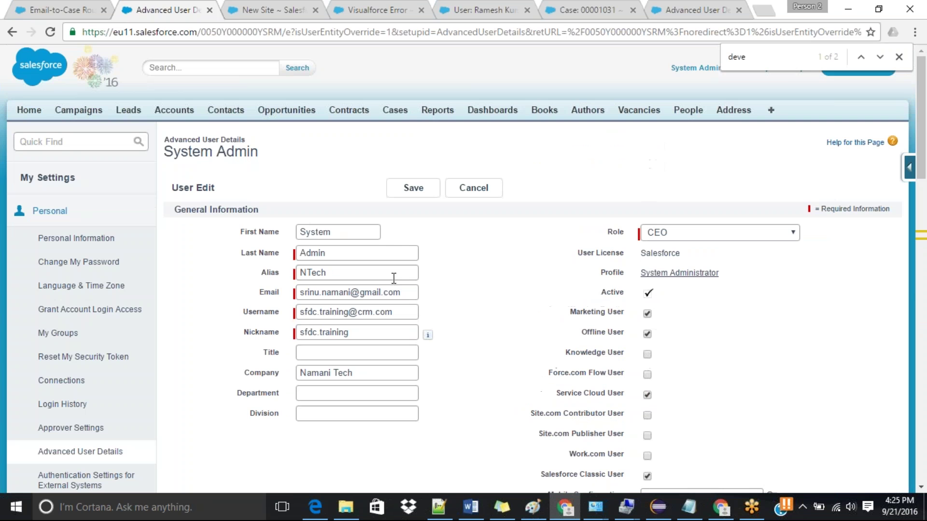
pyautogui.click(419, 191)
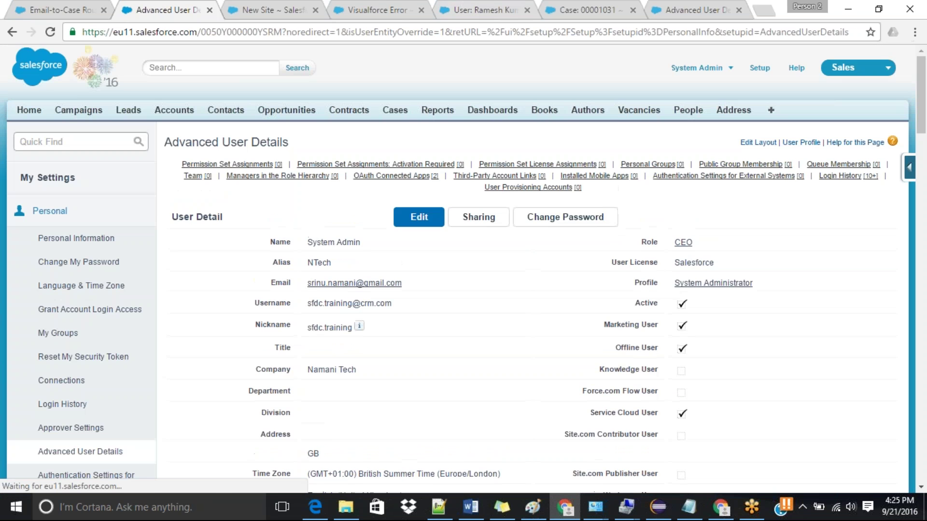
# Step: Reload the samplePage error page and create samplePage through its Create Page link
pyautogui.click(376, 10)
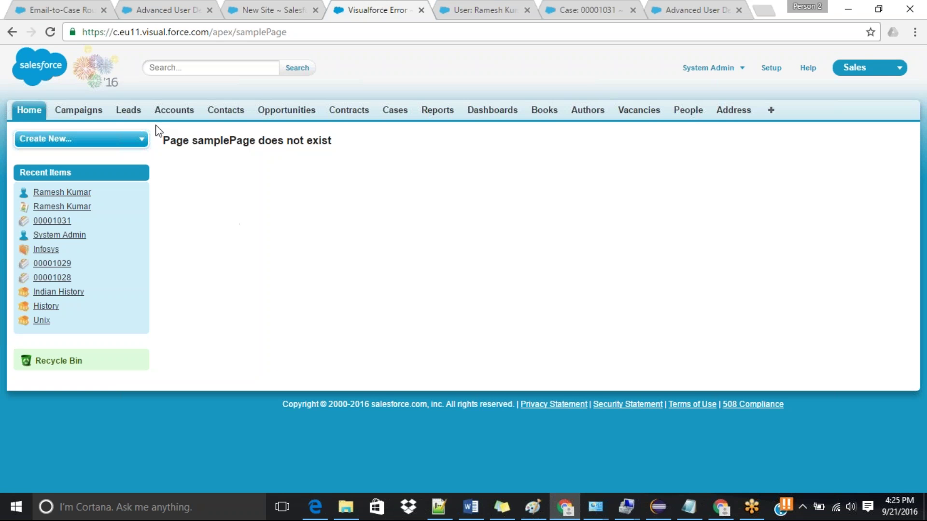
pyautogui.click(50, 32)
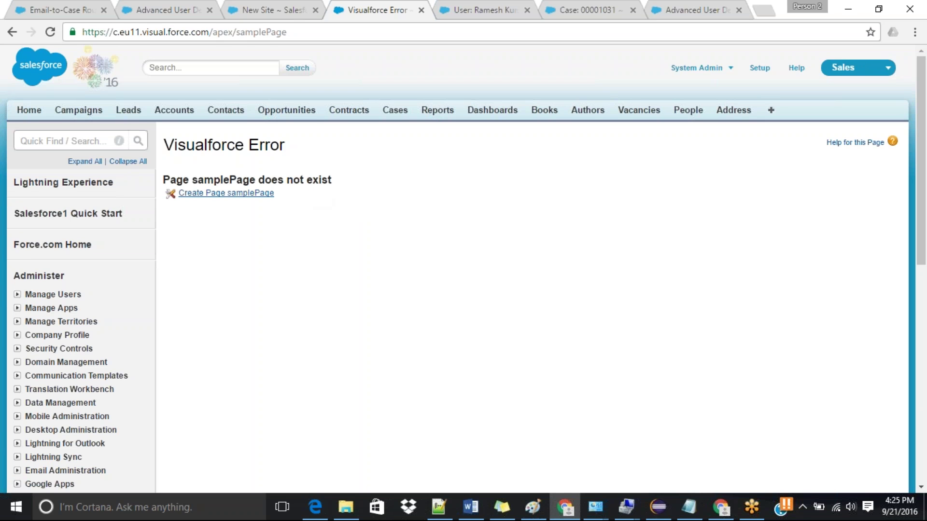
pyautogui.click(255, 194)
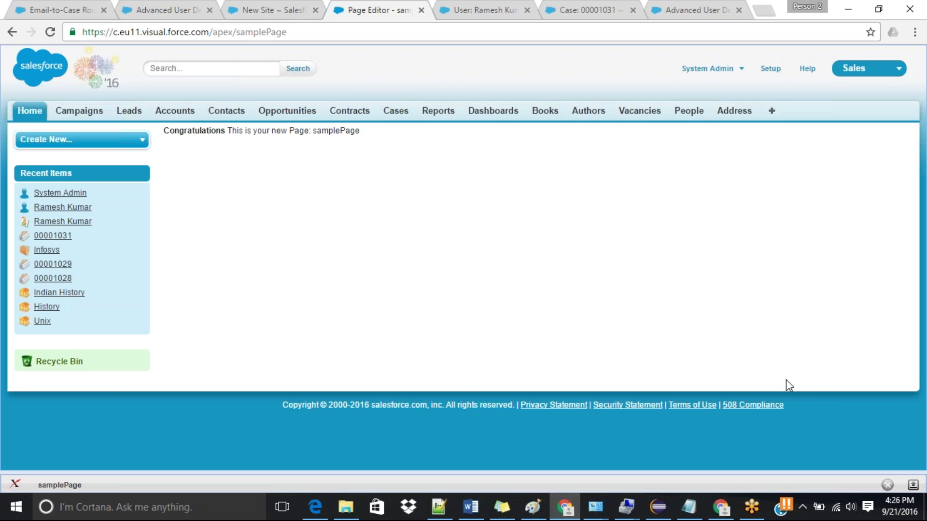
# Step: Expand samplePage's markup editor, start a new page from Visualforce Pages, then return to samplePage
pyautogui.click(913, 485)
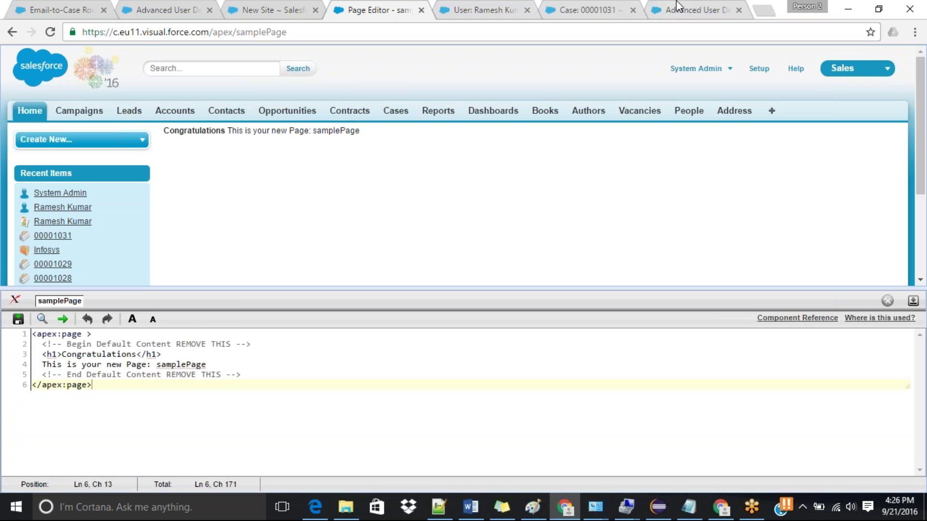
pyautogui.click(294, 9)
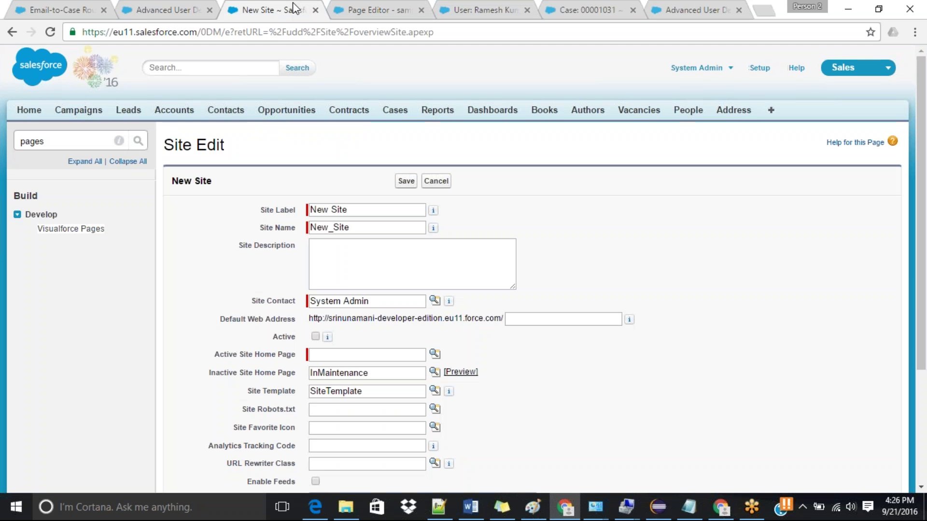
pyautogui.middleClick(75, 228)
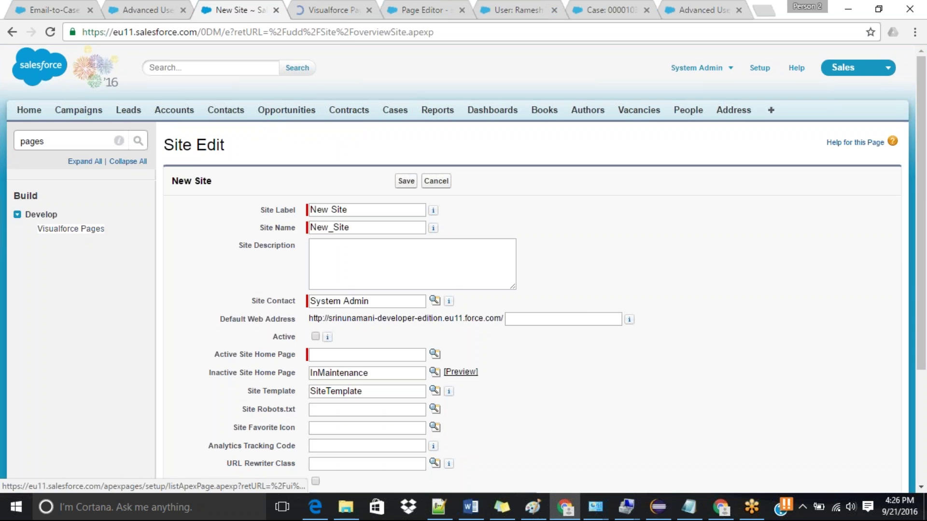
pyautogui.click(328, 9)
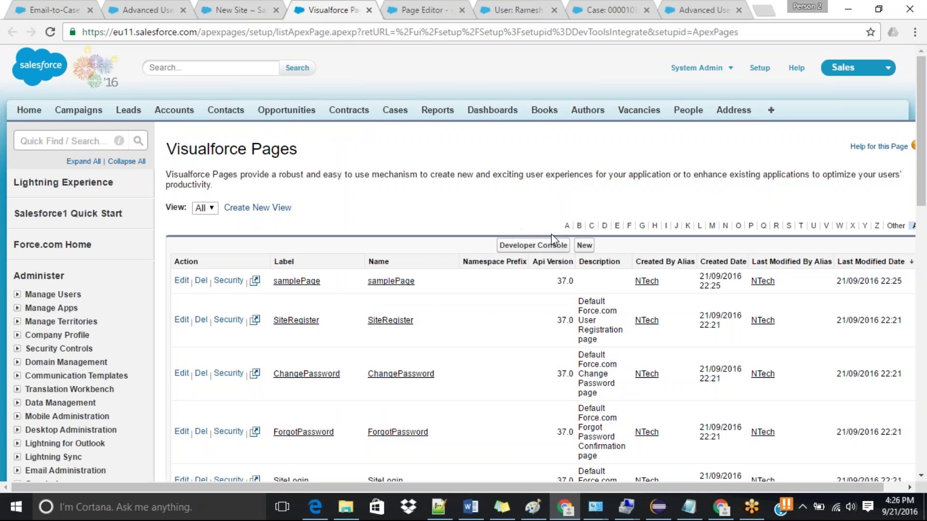
pyautogui.click(584, 245)
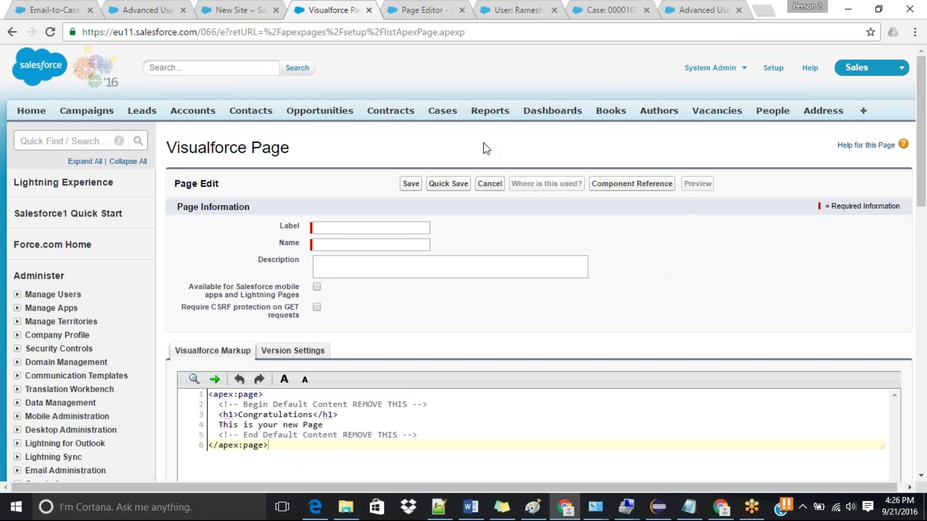
pyautogui.click(428, 10)
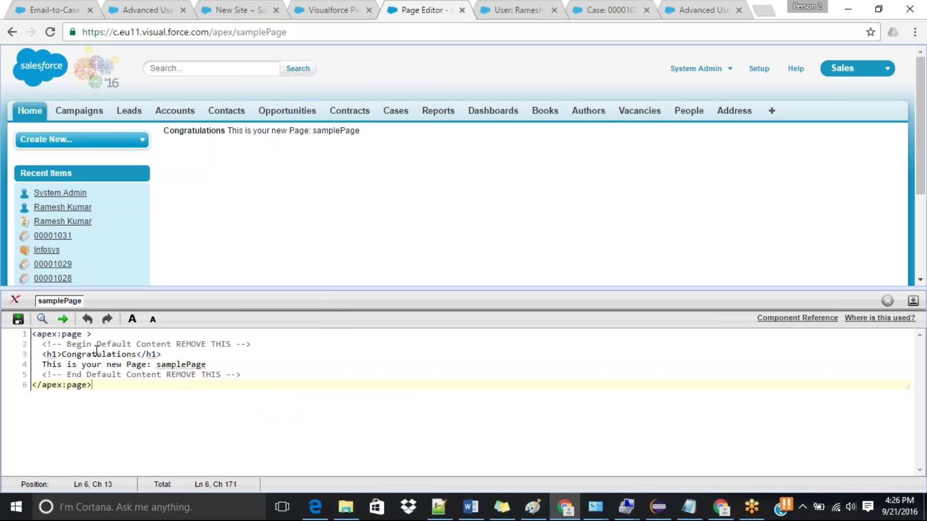
# Step: Delete the default content and give apex:page standardController="Account" and recordSetVar="acc"
pyautogui.moveTo(43, 345); pyautogui.dragTo(247, 379)
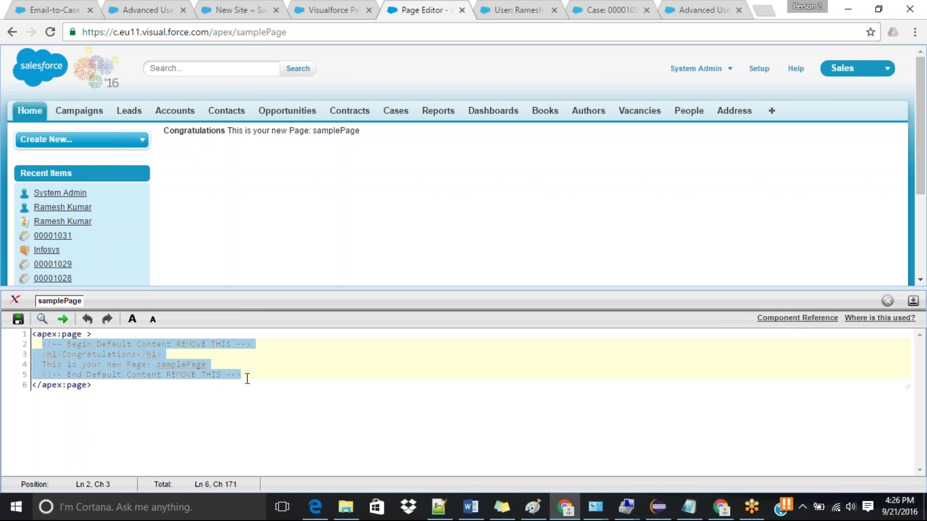
pyautogui.press('Delete')
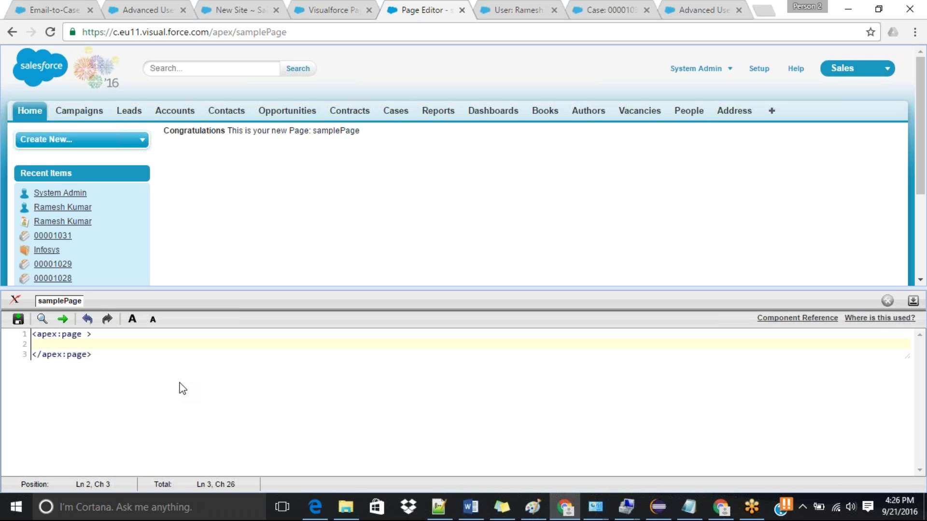
pyautogui.click(87, 334)
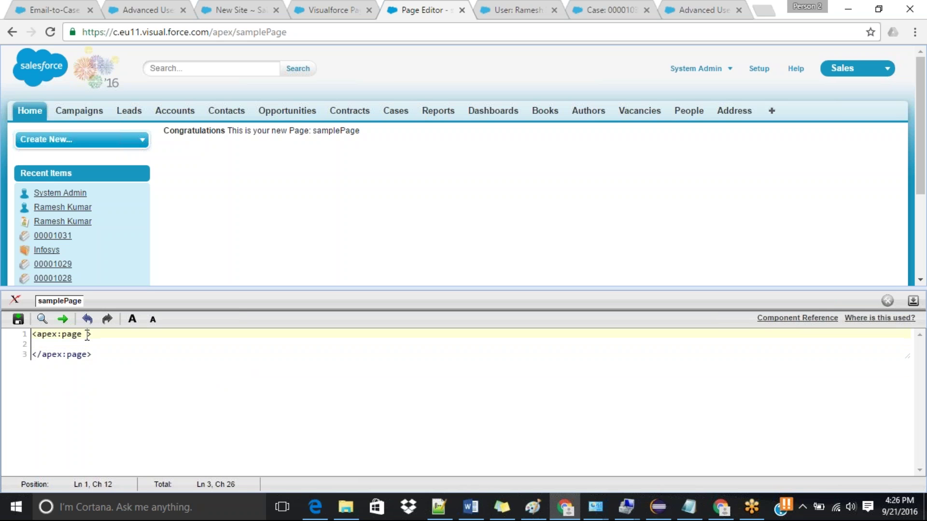
pyautogui.write('stand')
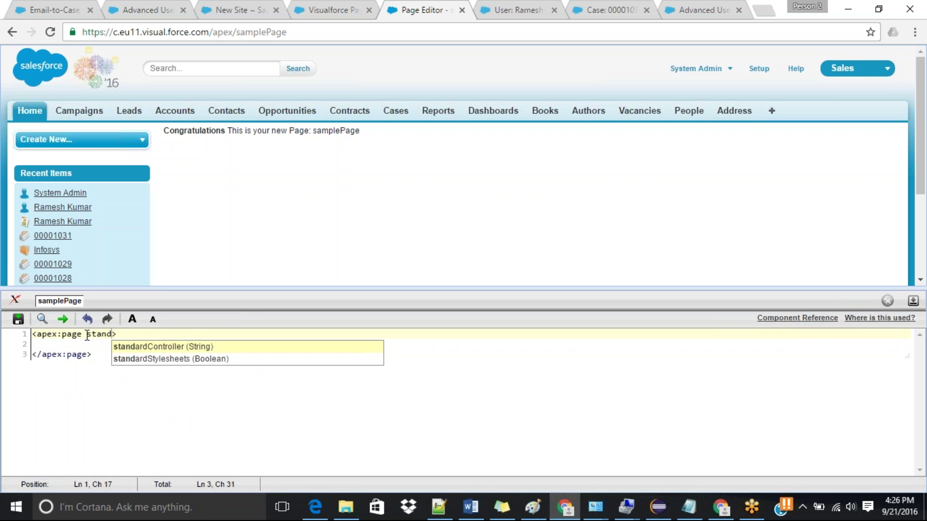
pyautogui.press('Return')
pyautogui.write('Account')
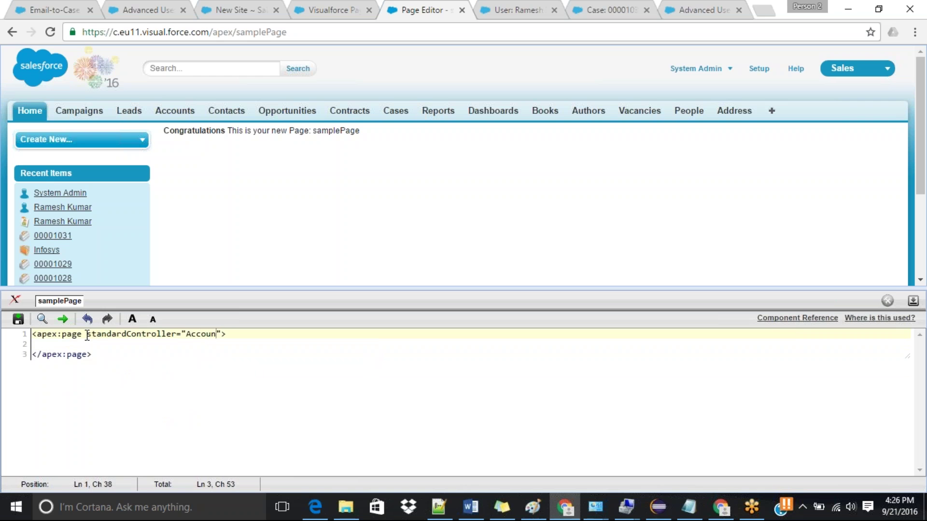
pyautogui.press('Right')
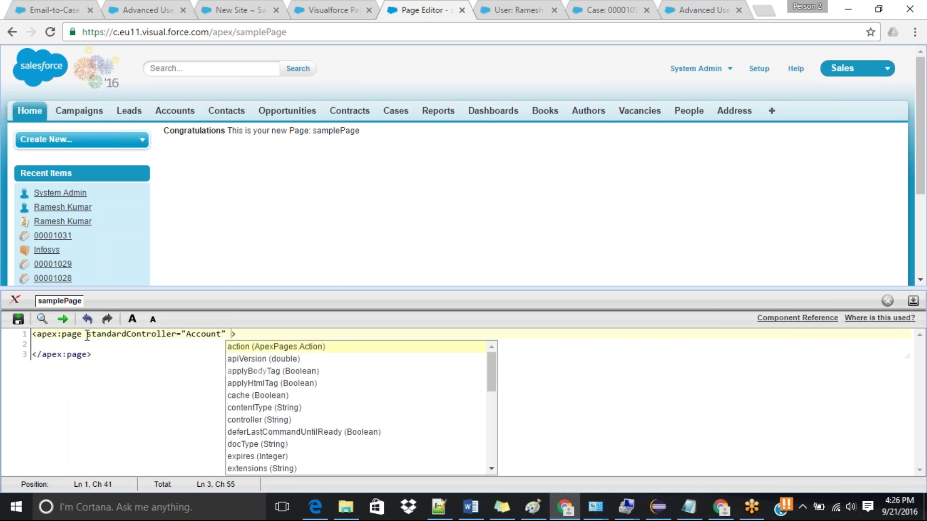
pyautogui.write('reco')
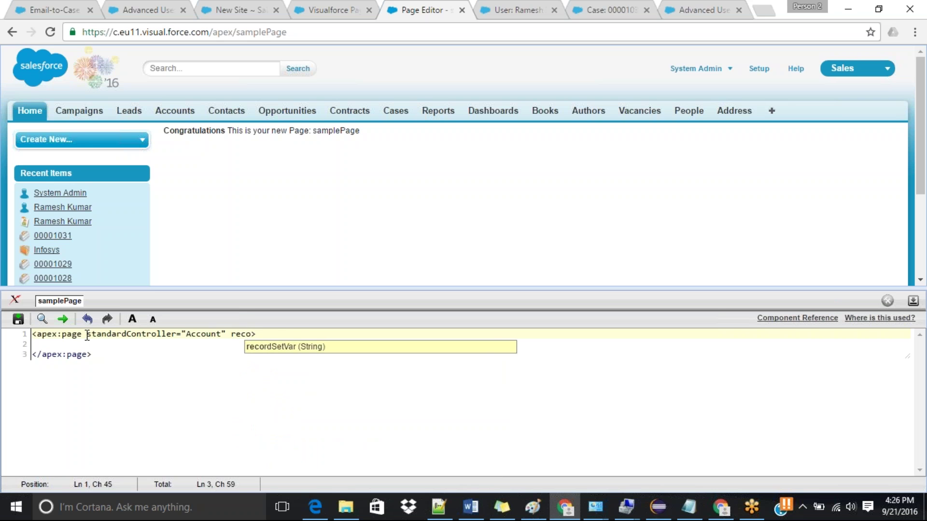
pyautogui.press('Return')
pyautogui.write('acc')
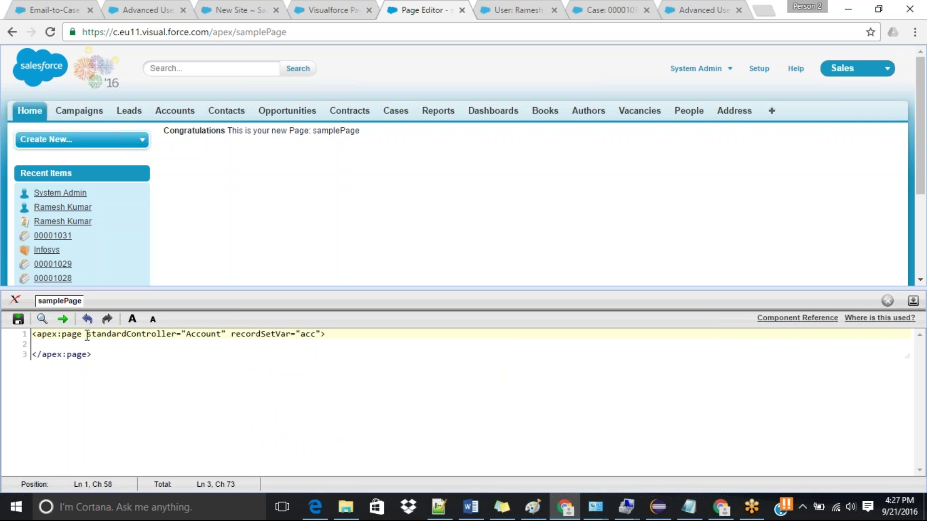
# Step: Add an indented apex:form element inside the page
pyautogui.press('Return')
pyautogui.press('Tab')
pyautogui.write('<')
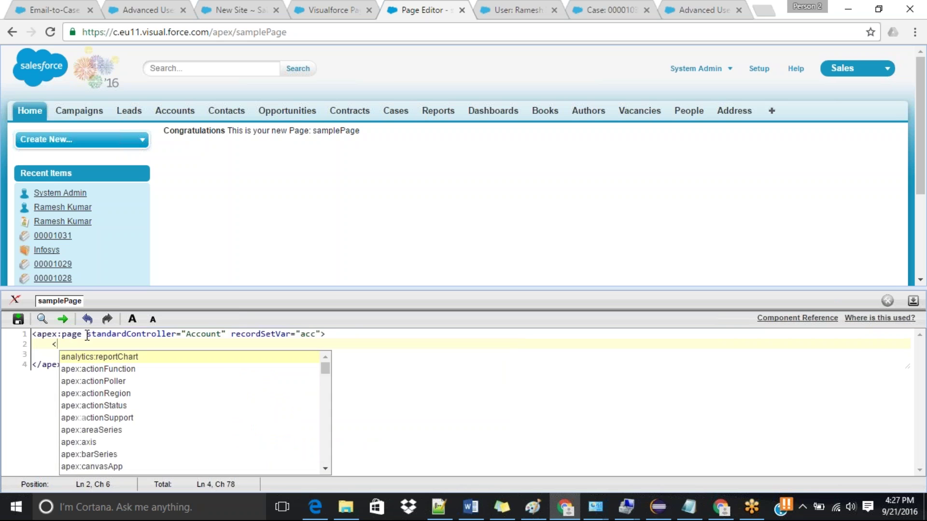
pyautogui.write('apex:for')
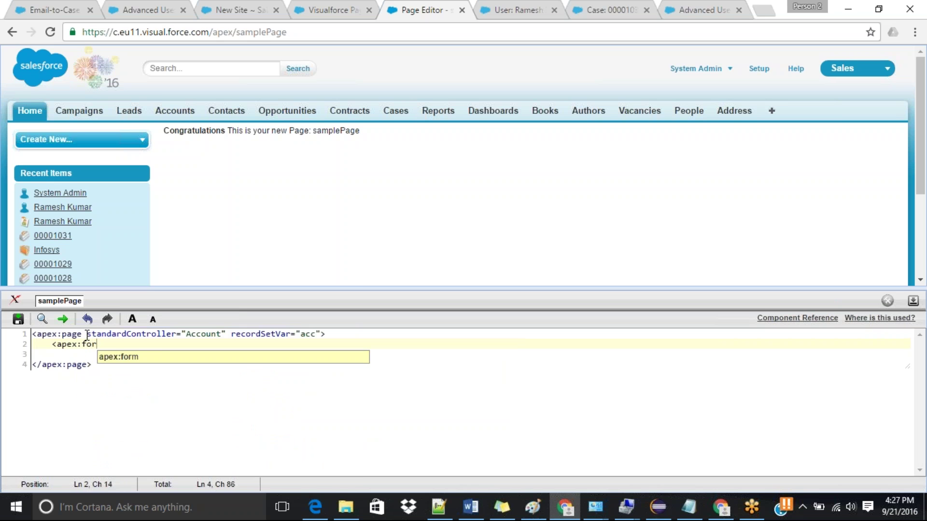
pyautogui.write('m>')
pyautogui.press('Return')
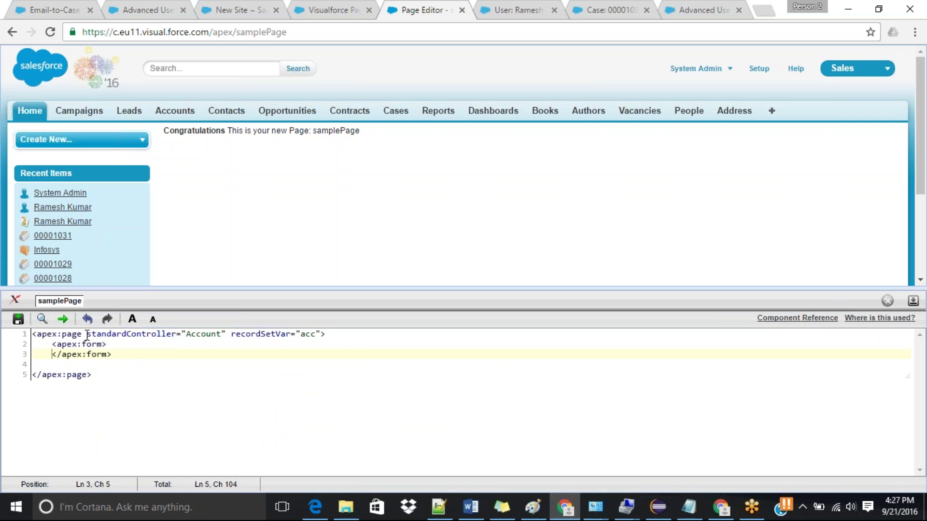
pyautogui.press('Up')
pyautogui.press('Right')
pyautogui.press('Right')
pyautogui.press('Right')
pyautogui.press('Right')
pyautogui.press('Right')
pyautogui.press('Right')
pyautogui.press('Right')
pyautogui.press('Right')
pyautogui.press('Right')
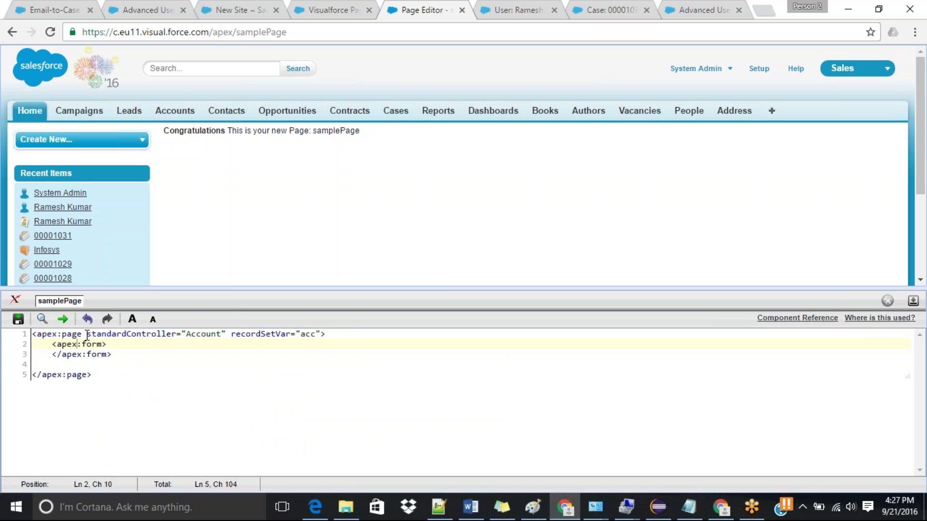
pyautogui.press('Return')
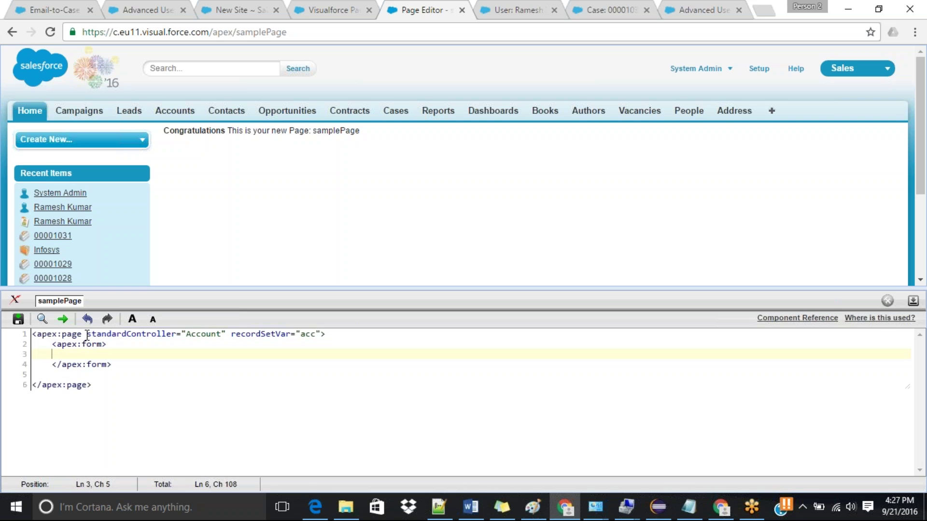
# Step: Insert an apex:pageBlock titled 'All Accounts' inside the form
pyautogui.write('<apex')
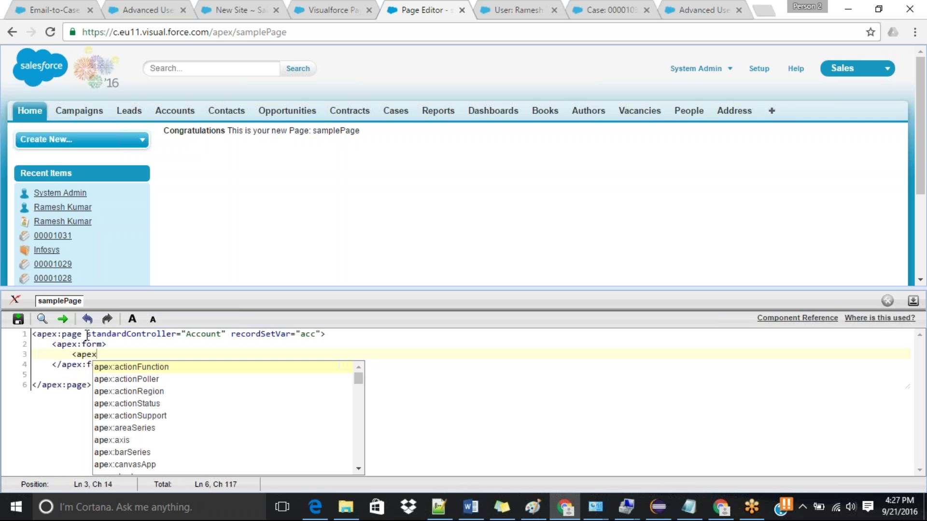
pyautogui.write(':page')
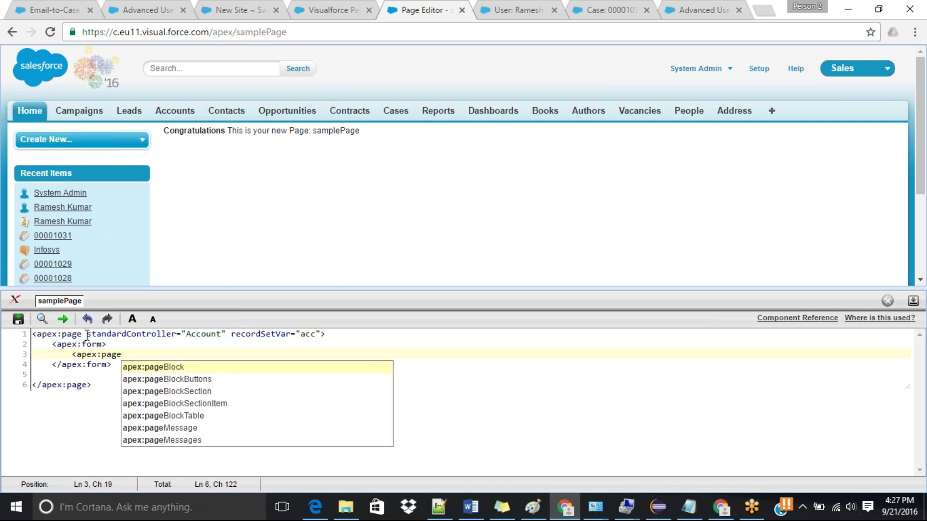
pyautogui.press('Return')
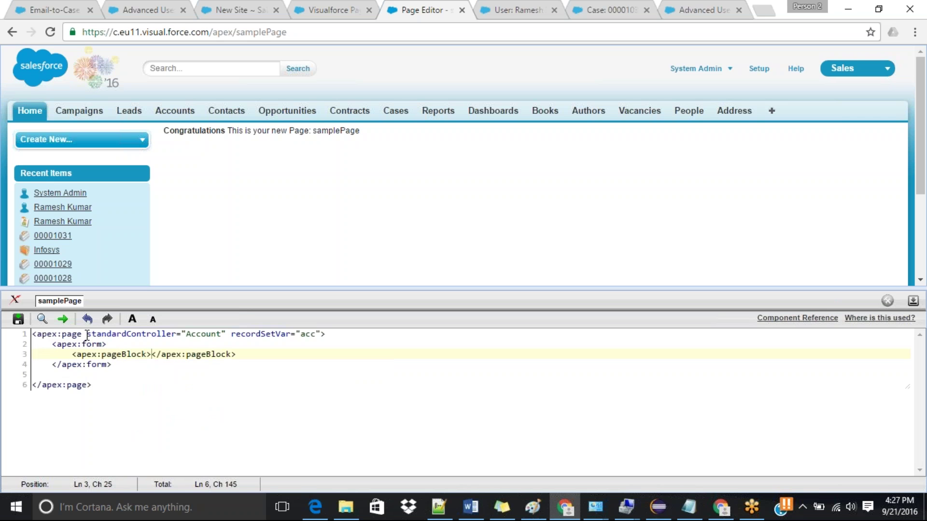
pyautogui.press('Return')
pyautogui.press('Up')
pyautogui.press('Right')
pyautogui.press('Right')
pyautogui.press('Right')
pyautogui.press('Right')
pyautogui.press('Right')
pyautogui.press('Right')
pyautogui.press('Right')
pyautogui.press('Right')
pyautogui.press('Right')
pyautogui.press('Right')
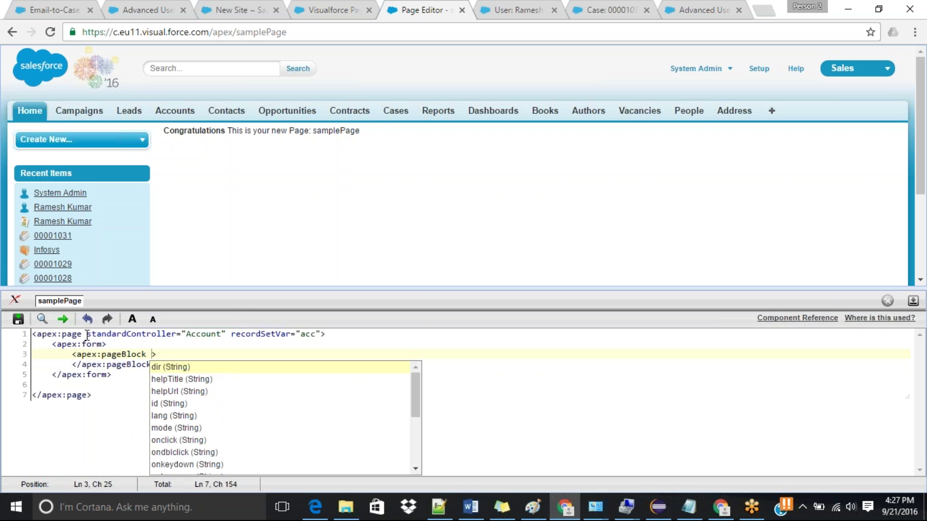
pyautogui.write('to')
pyautogui.press('BackSpace')
pyautogui.write('t')
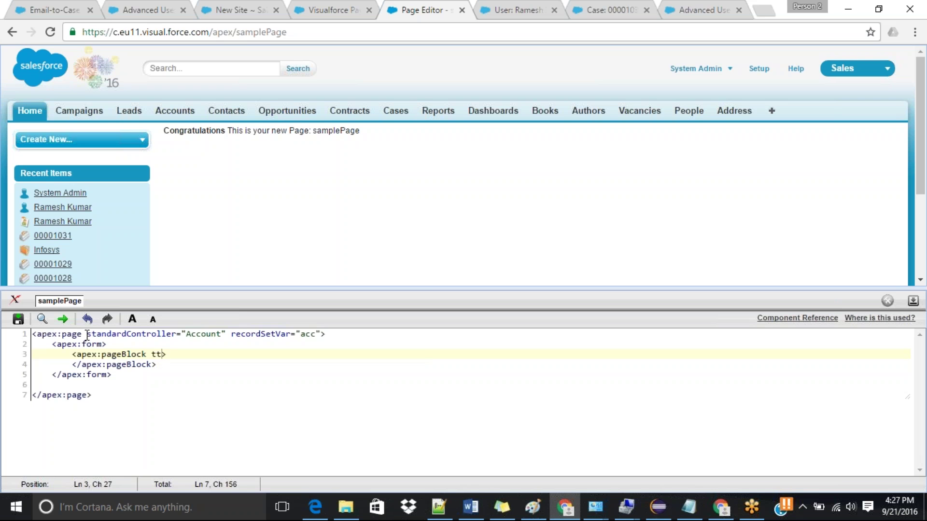
pyautogui.press('BackSpace')
pyautogui.write('it')
pyautogui.press('Return')
pyautogui.write('Al')
pyautogui.press('BackSpace')
pyautogui.write('ll Accounts')
pyautogui.press('End')
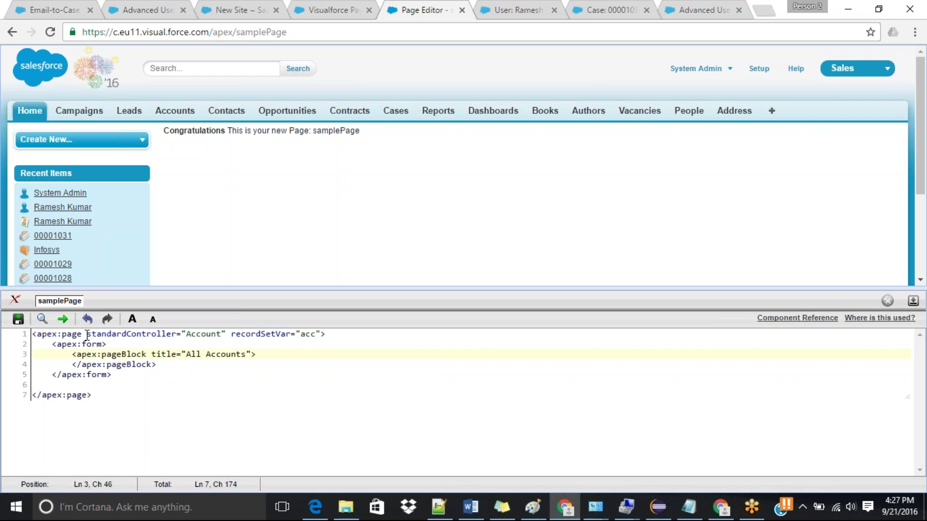
pyautogui.press('Return')
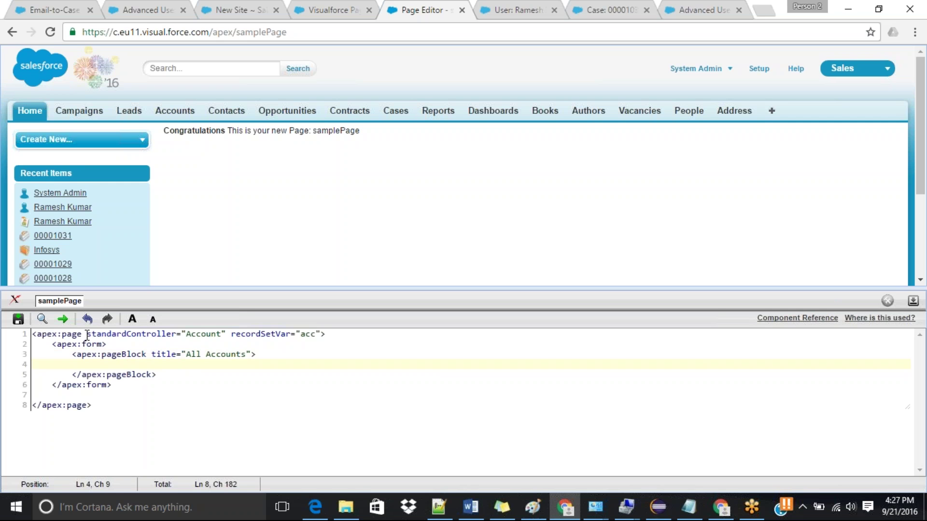
# Step: Add an apex:commandLink with action "{!Next}" and value "Next" in the page block
pyautogui.press('Tab')
pyautogui.write('<ap')
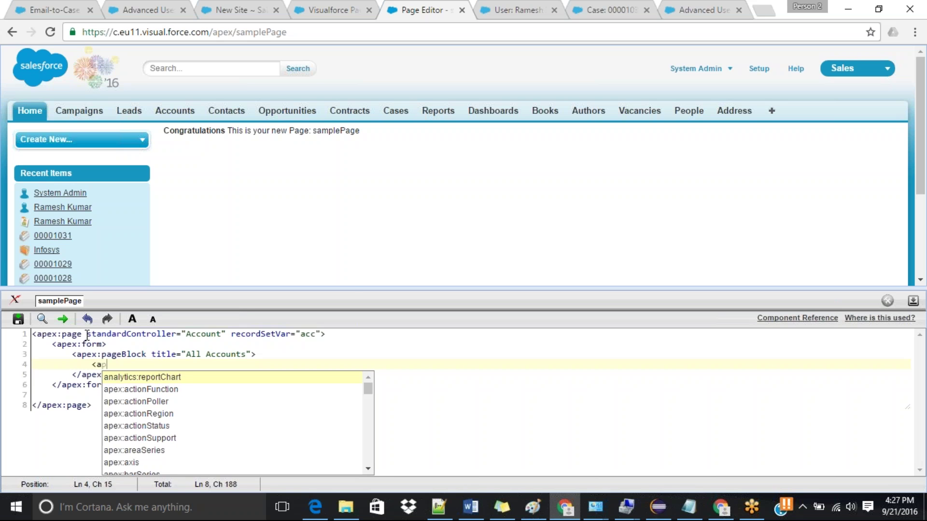
pyautogui.write('ex:comm')
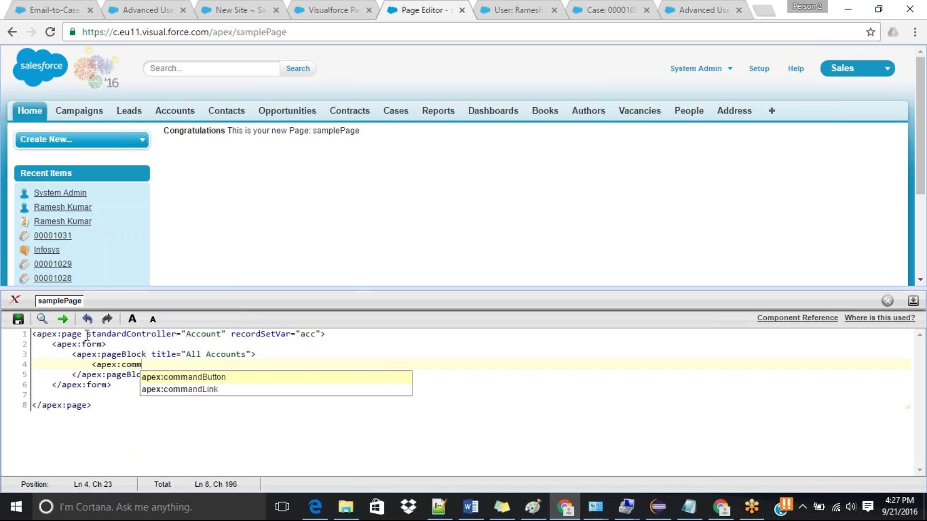
pyautogui.press('Down')
pyautogui.press('Return')
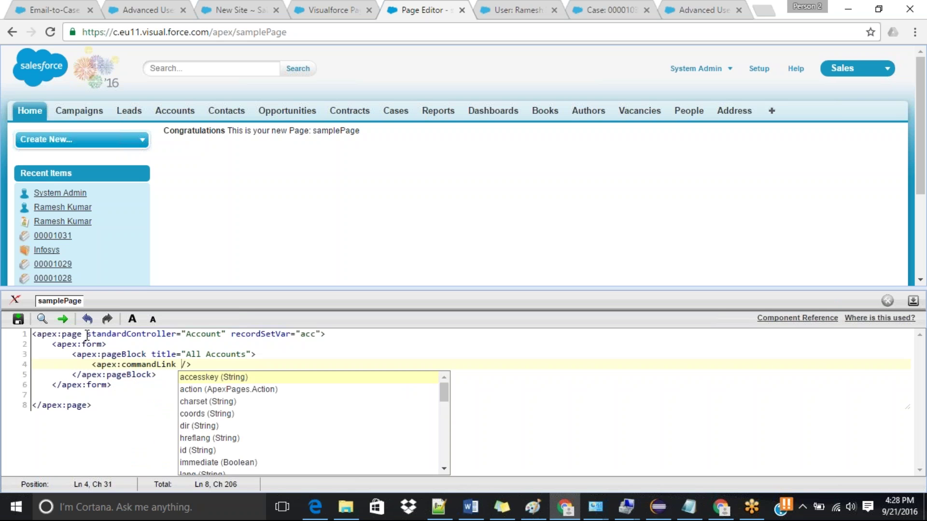
pyautogui.write('act')
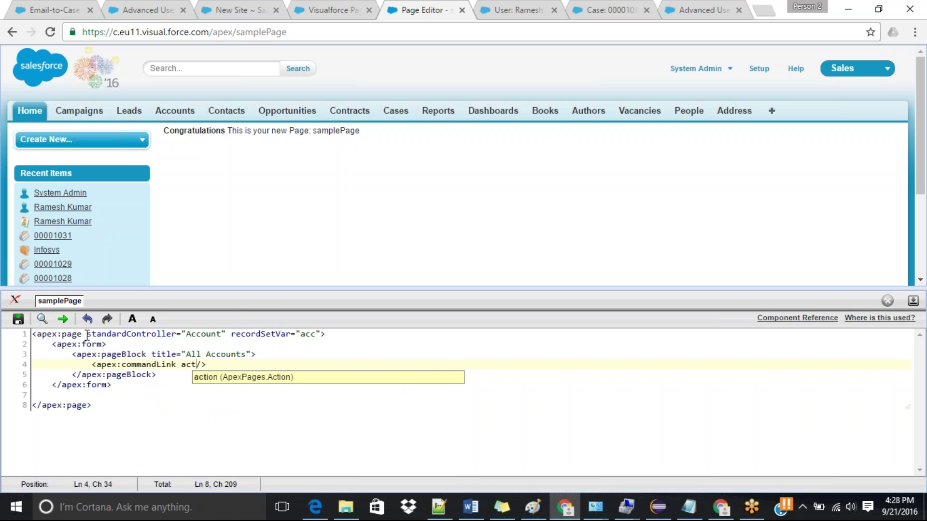
pyautogui.press('Return')
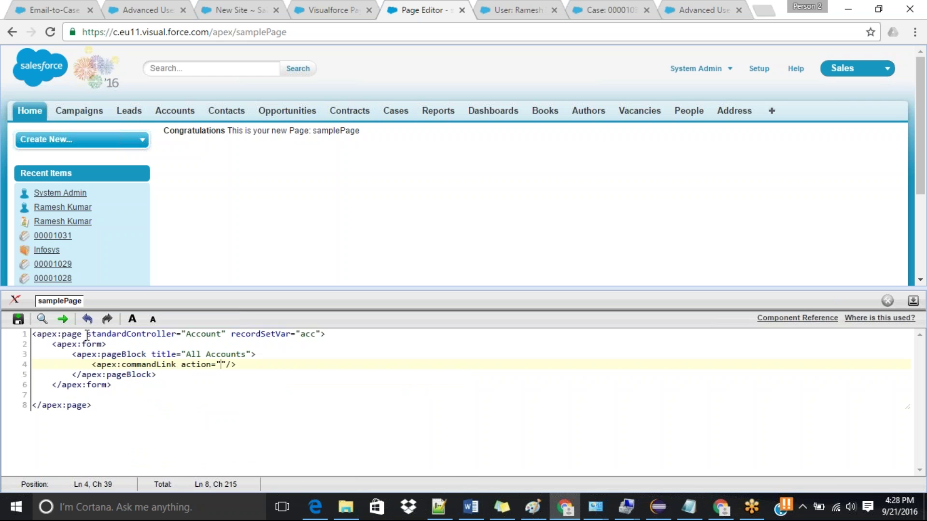
pyautogui.write('{!Nex')
pyautogui.write('t}')
pyautogui.press('Right')
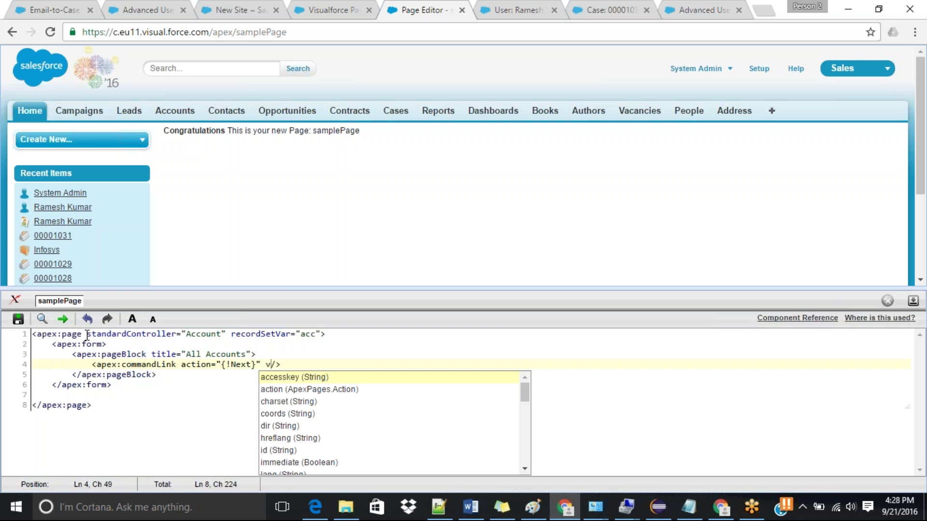
pyautogui.write('va;i')
pyautogui.press('BackSpace')
pyautogui.press('BackSpace')
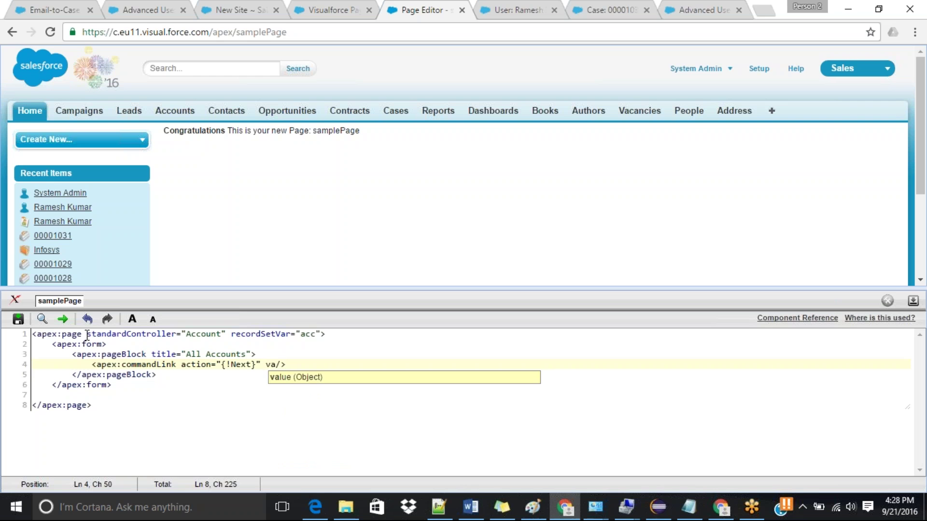
pyautogui.press('Return')
pyautogui.write('Next')
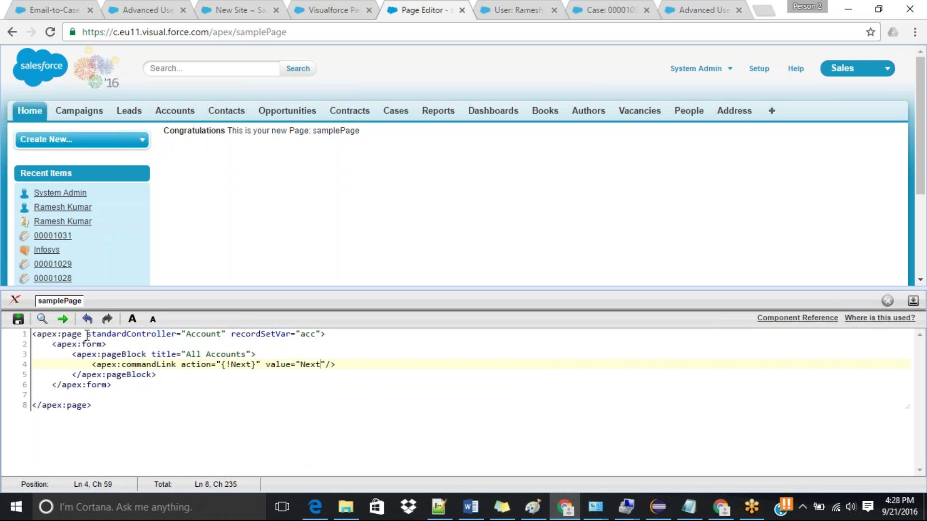
# Step: Insert an empty apex:pageBlockTable below the Next link
pyautogui.press('End')
pyautogui.press('Return')
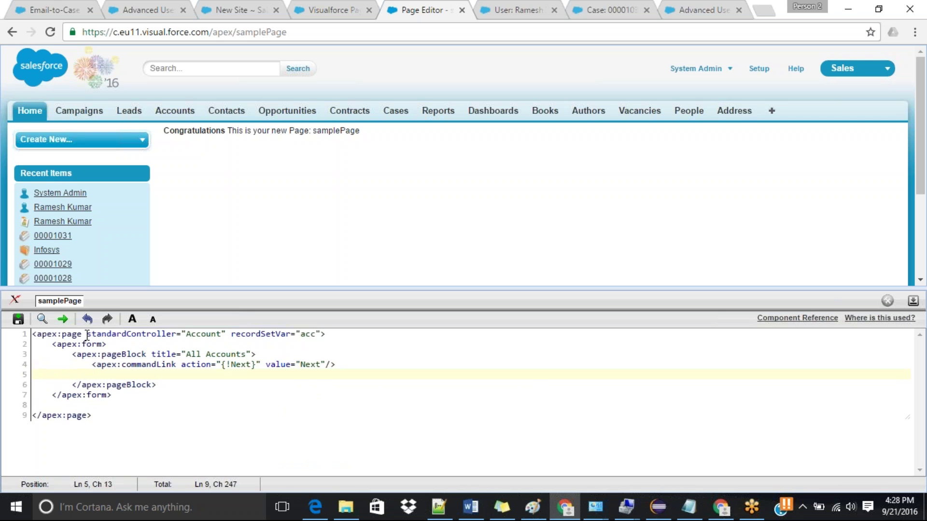
pyautogui.press('Tab')
pyautogui.press('BackSpace')
pyautogui.write('<apex')
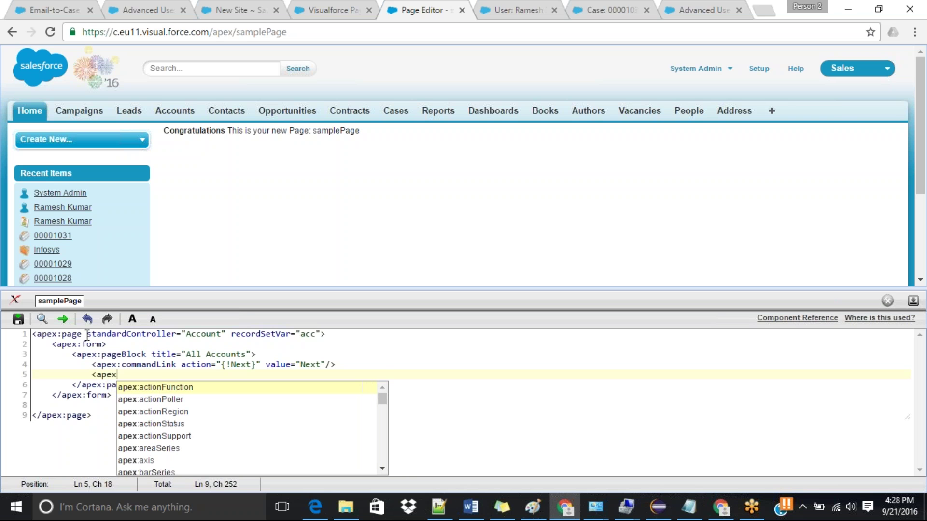
pyautogui.write(':pa')
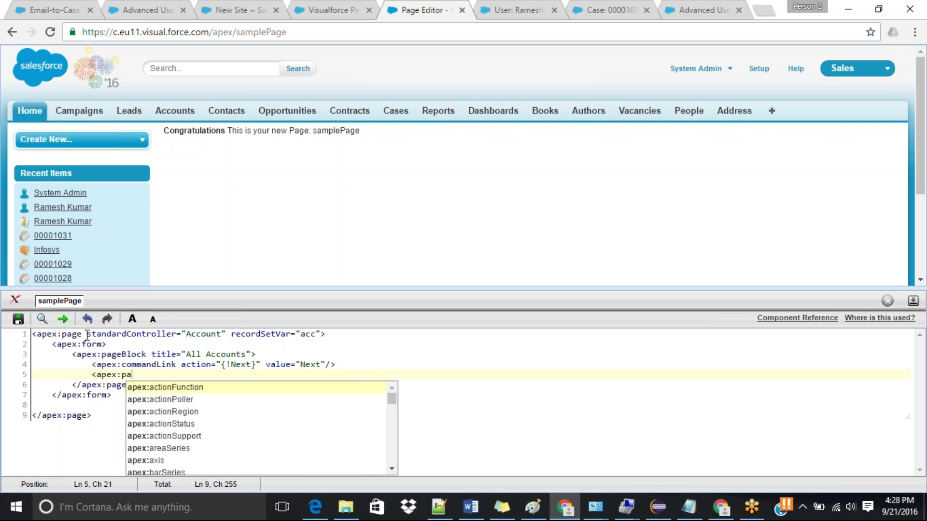
pyautogui.write('gebl')
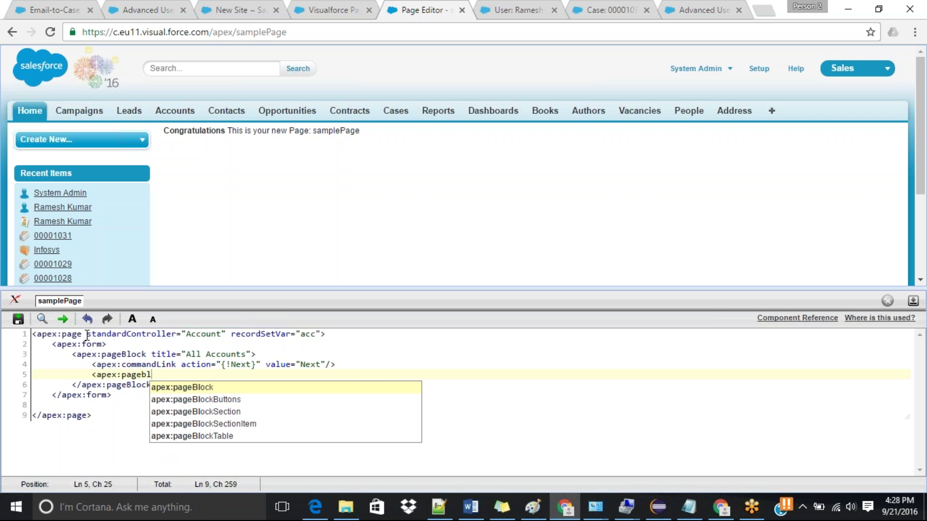
pyautogui.press('Down')
pyautogui.press('Down')
pyautogui.press('Down')
pyautogui.press('Down')
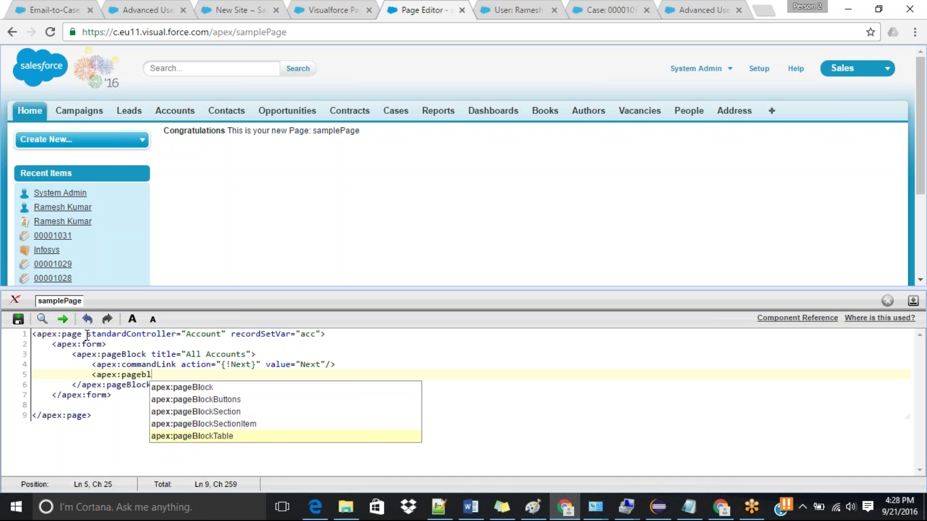
pyautogui.press('Return')
pyautogui.press('Return')
pyautogui.press('Up')
pyautogui.press('End')
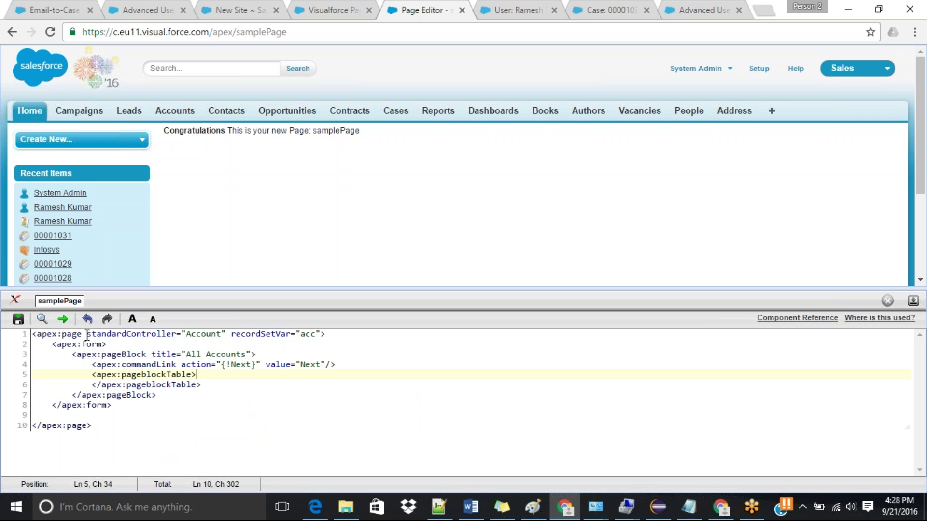
# Step: Give the pageblockTable value="{!accounts}" and var="a"
pyautogui.press('Left')
pyautogui.write('value')
pyautogui.press('BackSpace')
pyautogui.press('BackSpace')
pyautogui.press('BackSpace')
pyautogui.press('BackSpace')
pyautogui.press('BackSpace')
pyautogui.press('BackSpace')
pyautogui.write('value')
pyautogui.write(' =')
pyautogui.write(' ""')
pyautogui.write('{!}')
pyautogui.press('Left')
pyautogui.write('accp')
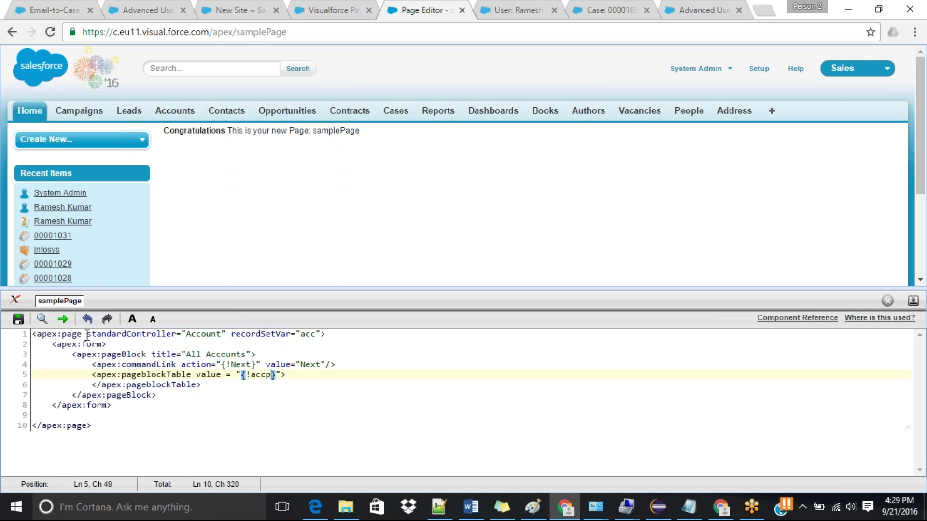
pyautogui.press('BackSpace')
pyautogui.write('ounts')
pyautogui.press('Right')
pyautogui.press('Right')
pyautogui.write('var = "a')
# Step: Add an apex:column showing {!a.name} inside the table
pyautogui.press('End')
pyautogui.press('Return')
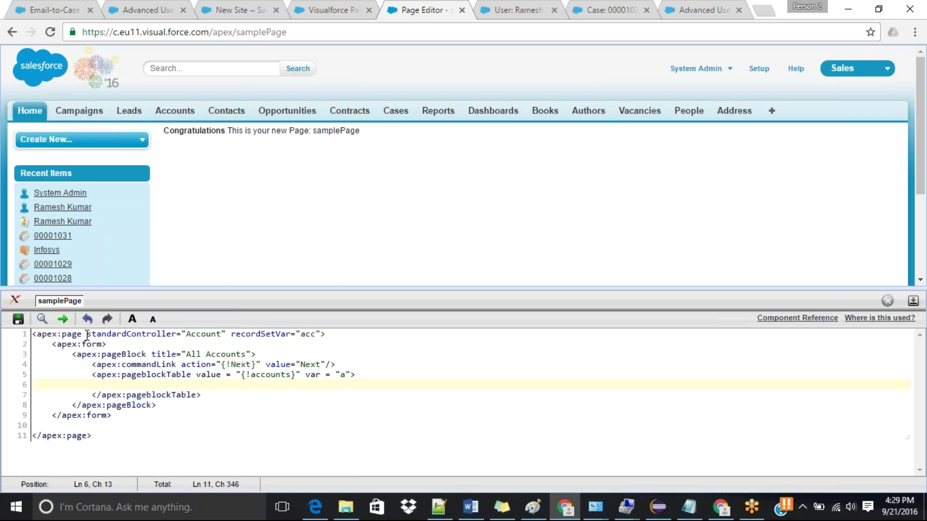
pyautogui.write('<')
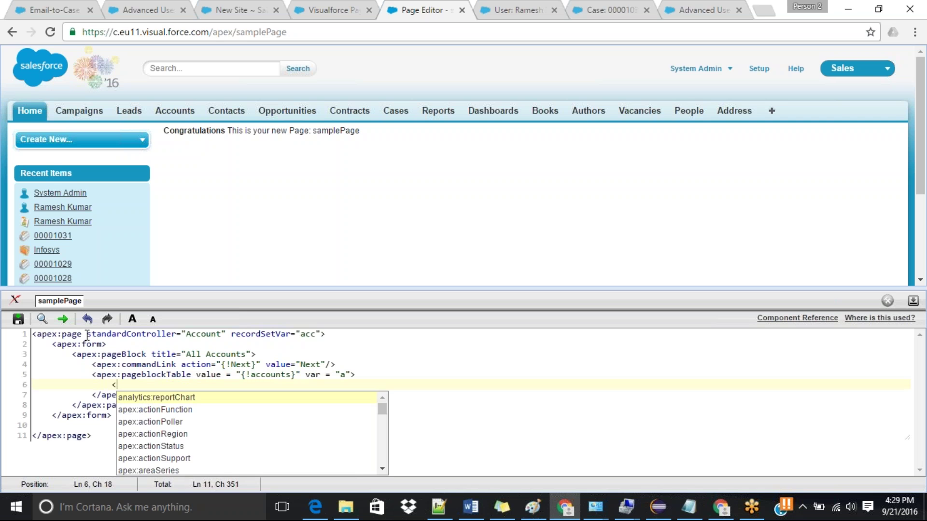
pyautogui.write('apex:')
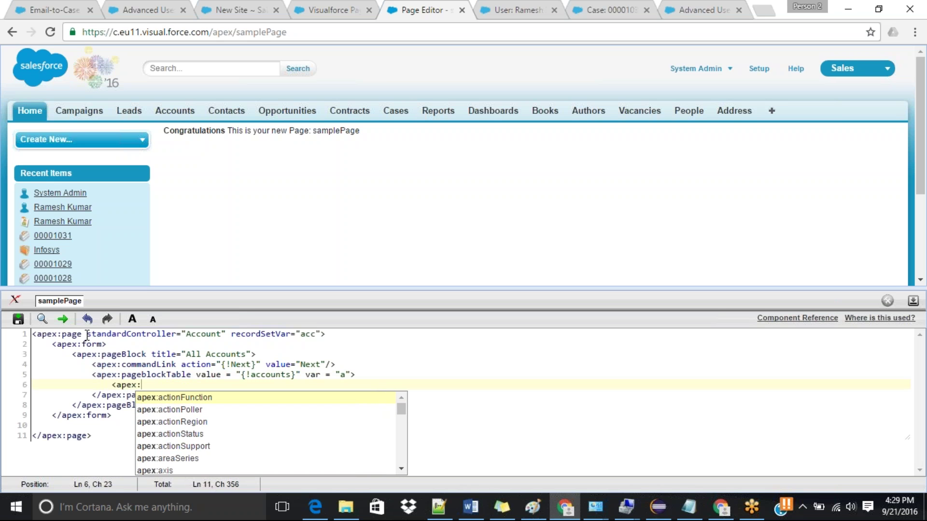
pyautogui.write('c')
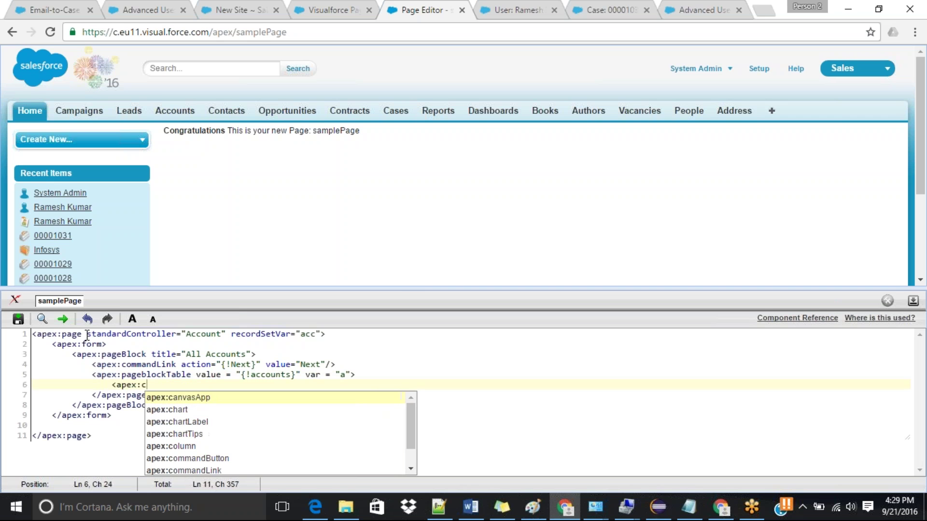
pyautogui.write('ol')
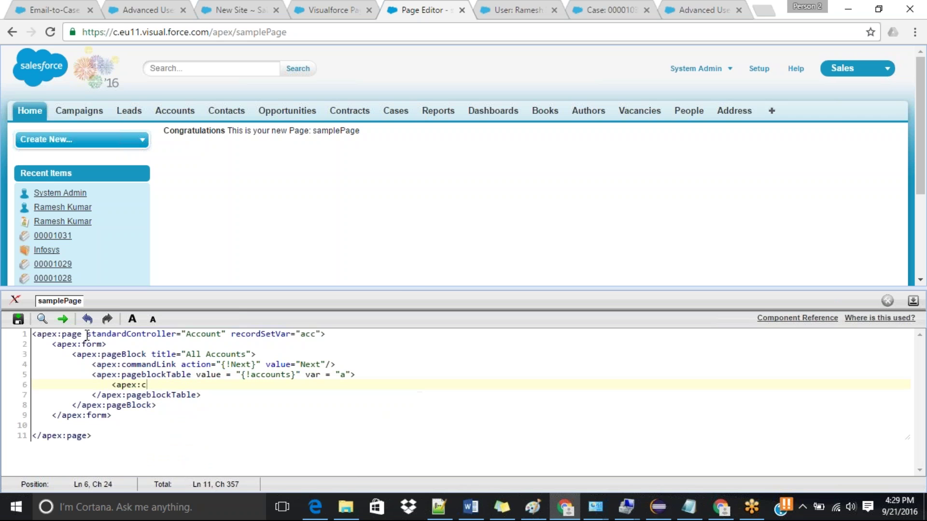
pyautogui.write('u')
pyautogui.press('Return')
pyautogui.write('value')
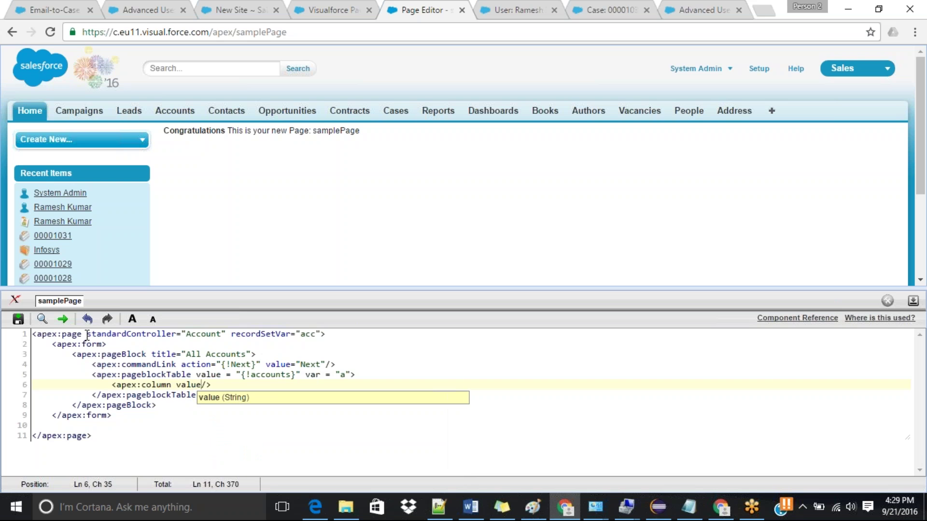
pyautogui.write('="')
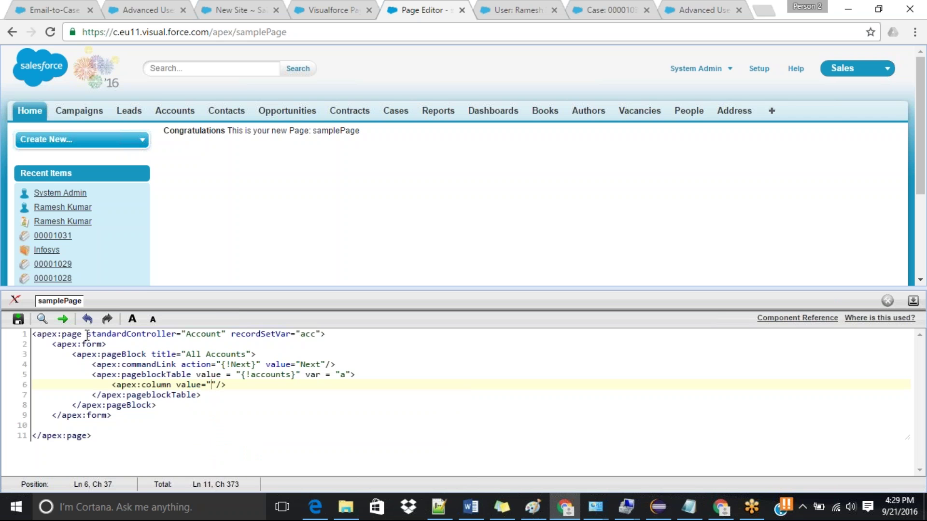
pyautogui.write('{!a.name}')
# Step: Duplicate the name column and change it to show {!a.phone}
pyautogui.click(111, 386)
pyautogui.moveTo(111, 386); pyautogui.dragTo(284, 388)
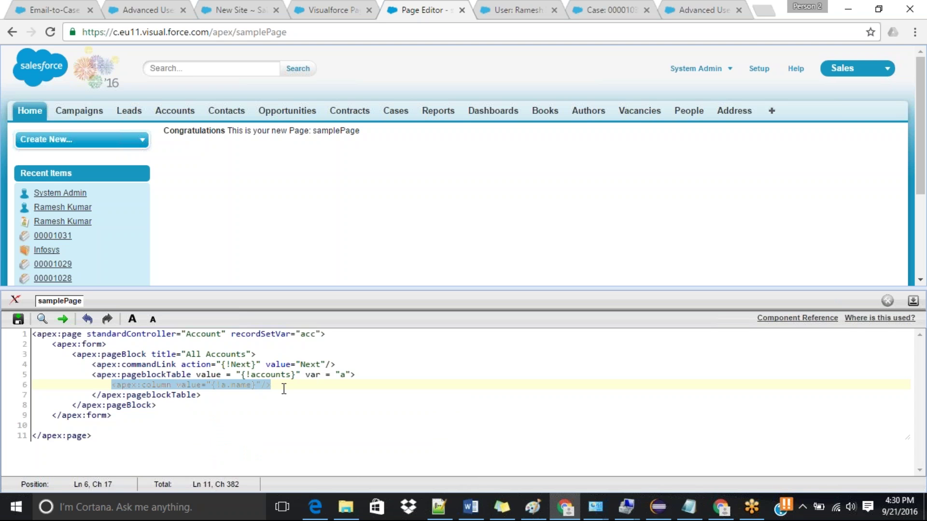
pyautogui.hotkey('ctrl', 'c')
pyautogui.click(284, 388)
pyautogui.press('Return')
pyautogui.hotkey('ctrl', 'v')
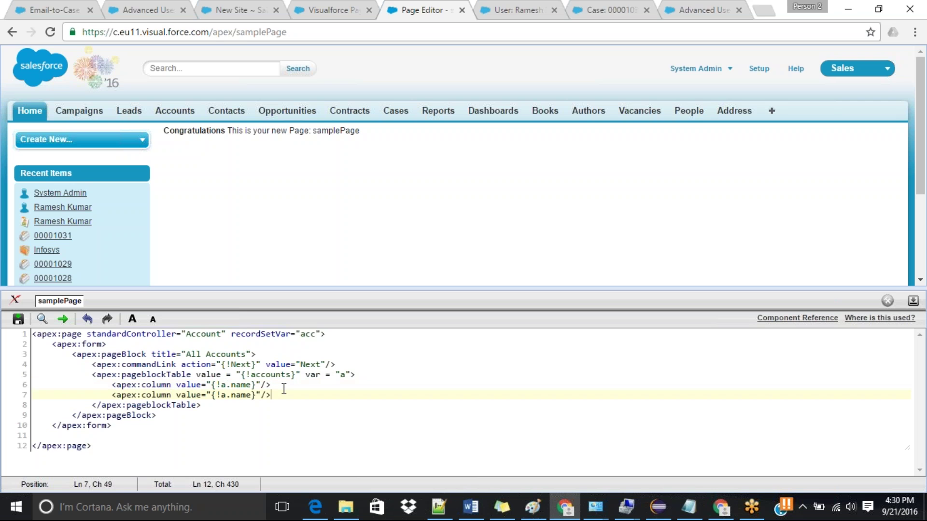
pyautogui.doubleClick(240, 395)
pyautogui.write('phone')
# Step: Move the Next commandLink from above the table to a new line after </apex:pageblockTable>
pyautogui.click(207, 411)
pyautogui.click(207, 405)
pyautogui.press('Return')
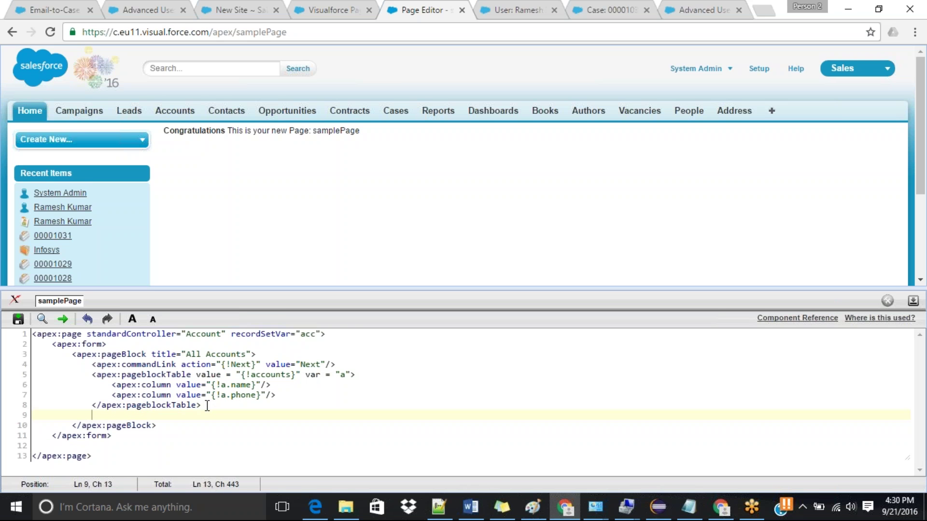
pyautogui.write('<')
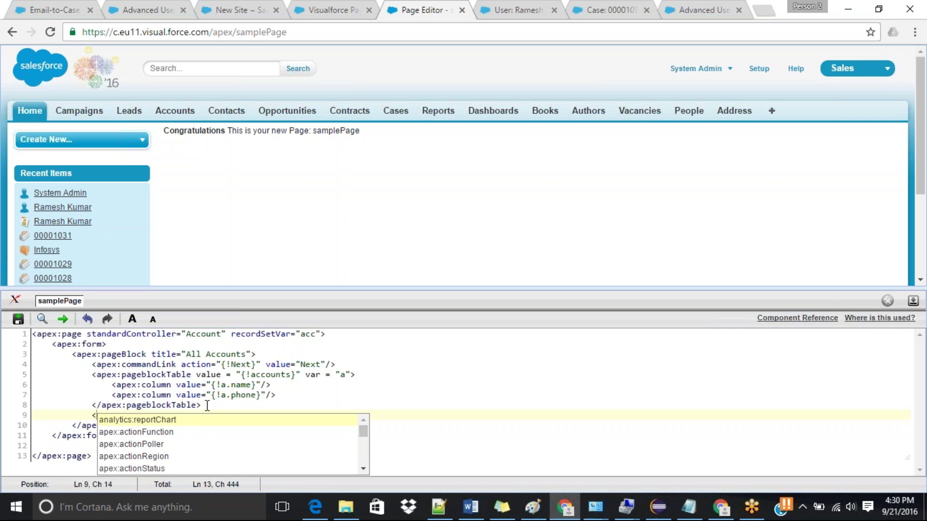
pyautogui.moveTo(89, 366); pyautogui.dragTo(350, 361)
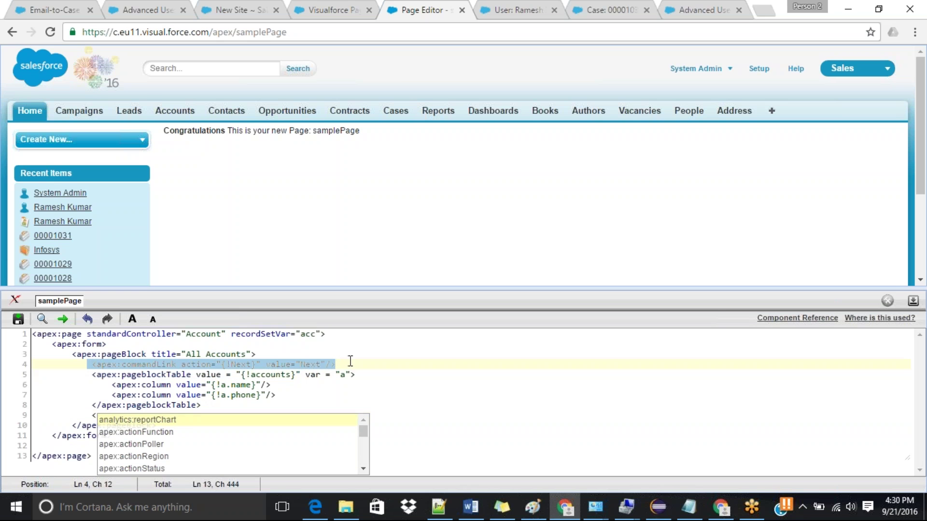
pyautogui.press('Delete')
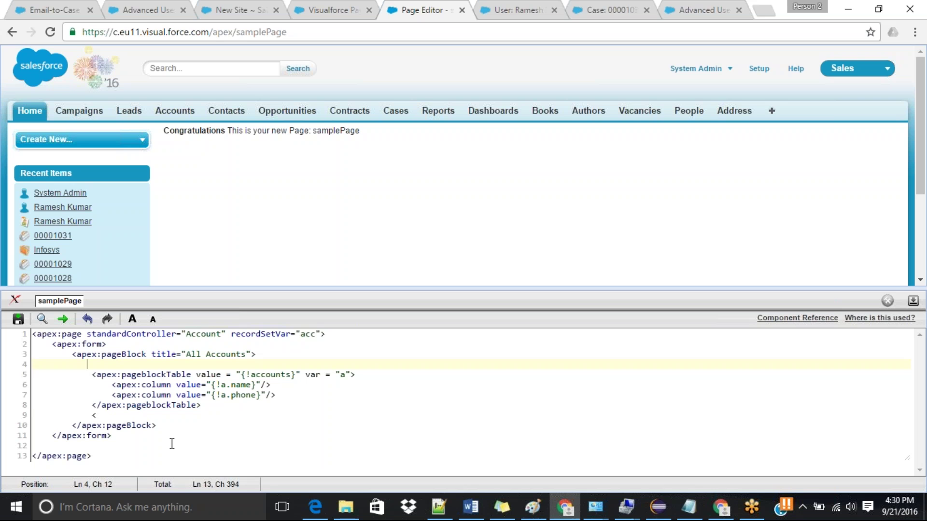
pyautogui.click(103, 416)
pyautogui.press('BackSpace')
pyautogui.hotkey('ctrl', 'v')
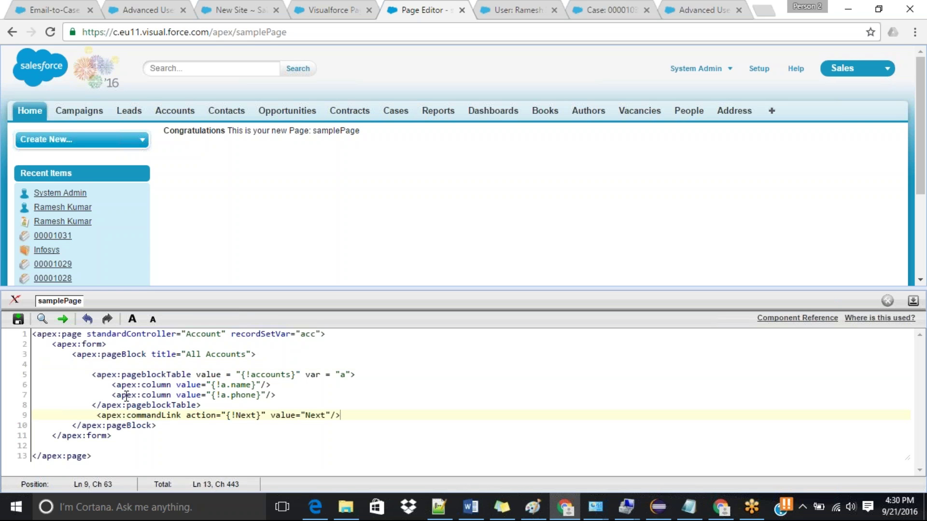
# Step: Insert an apex:panelGrid with columns="2" between the table and the Next link
pyautogui.click(209, 404)
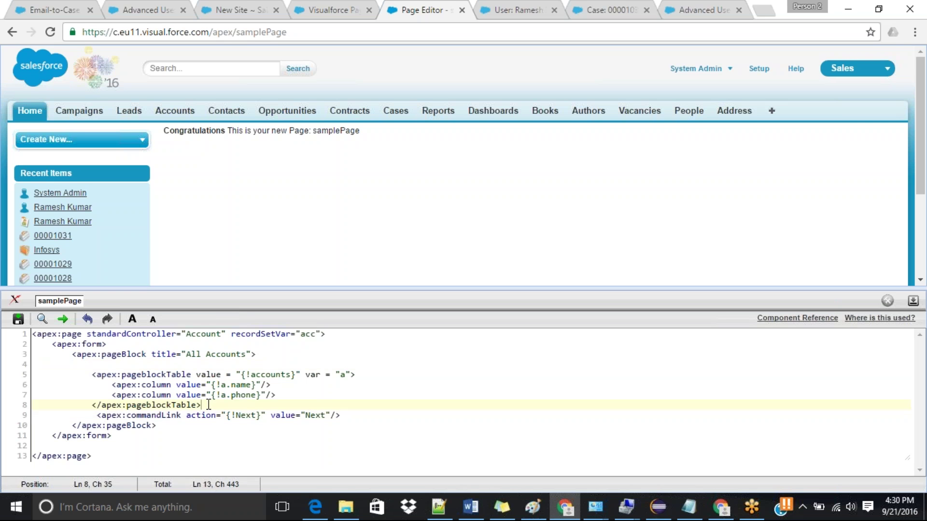
pyautogui.press('Return')
pyautogui.write('<')
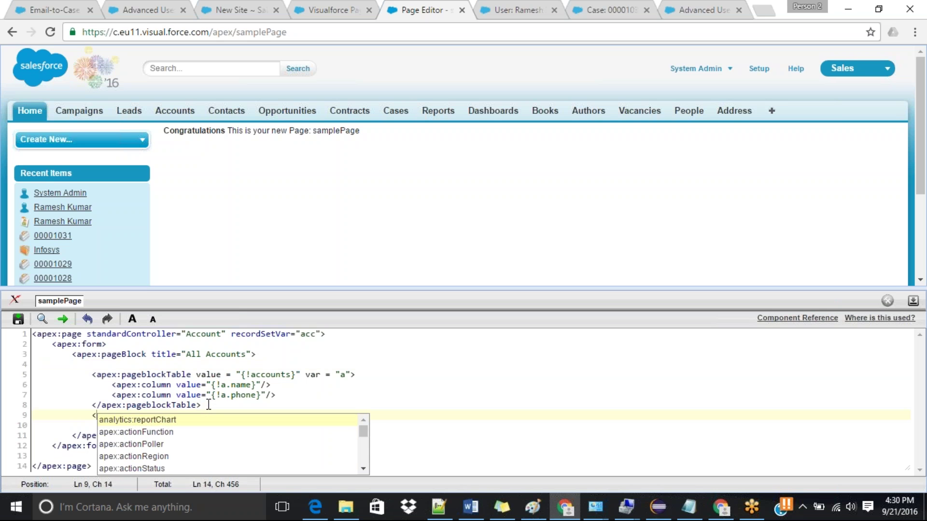
pyautogui.write('apex')
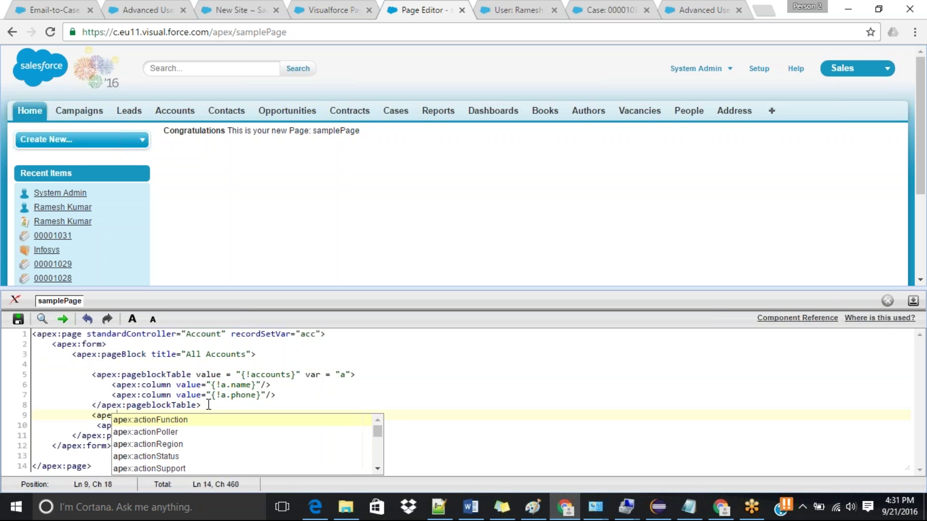
pyautogui.write(':pane')
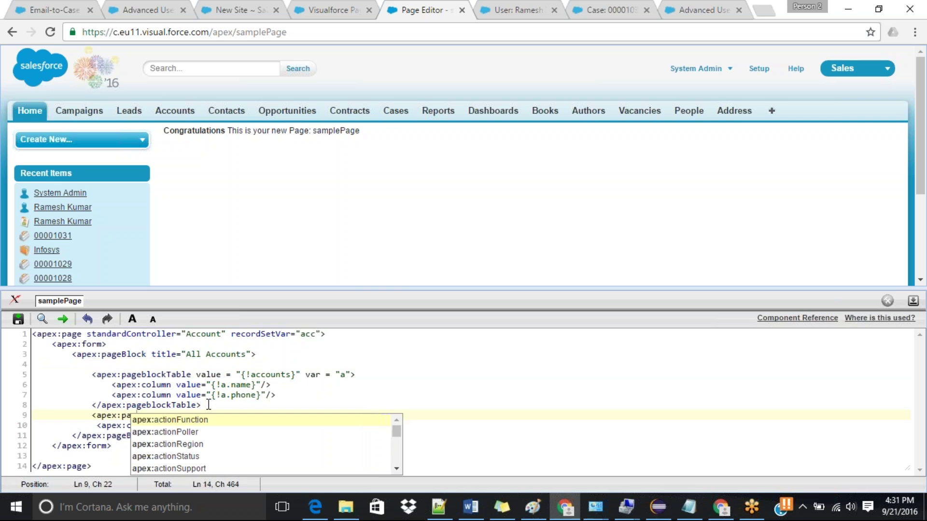
pyautogui.press('Down')
pyautogui.press('Down')
pyautogui.press('Return')
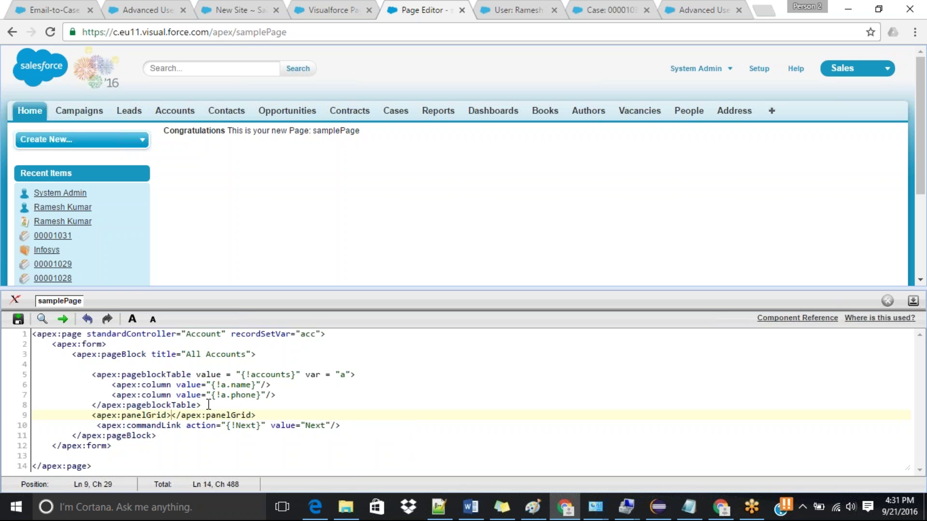
pyautogui.write('columns = ')
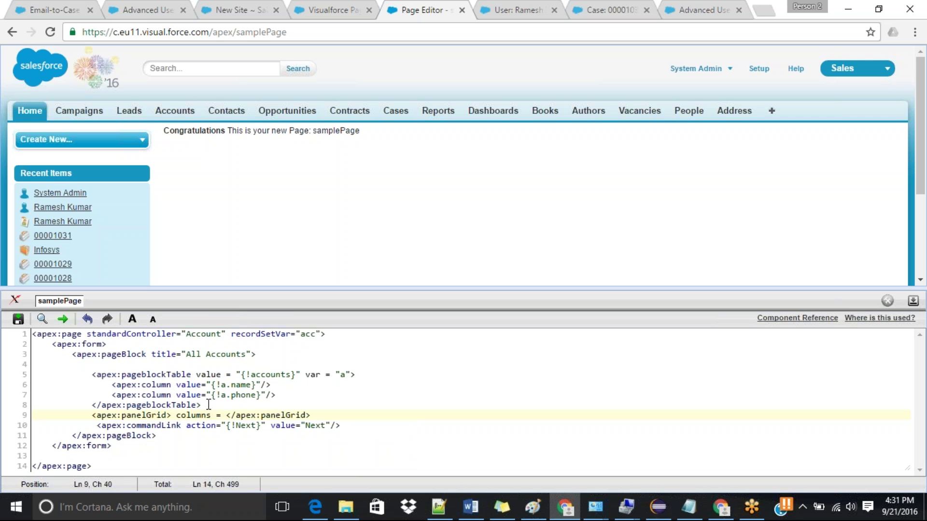
pyautogui.write('"2')
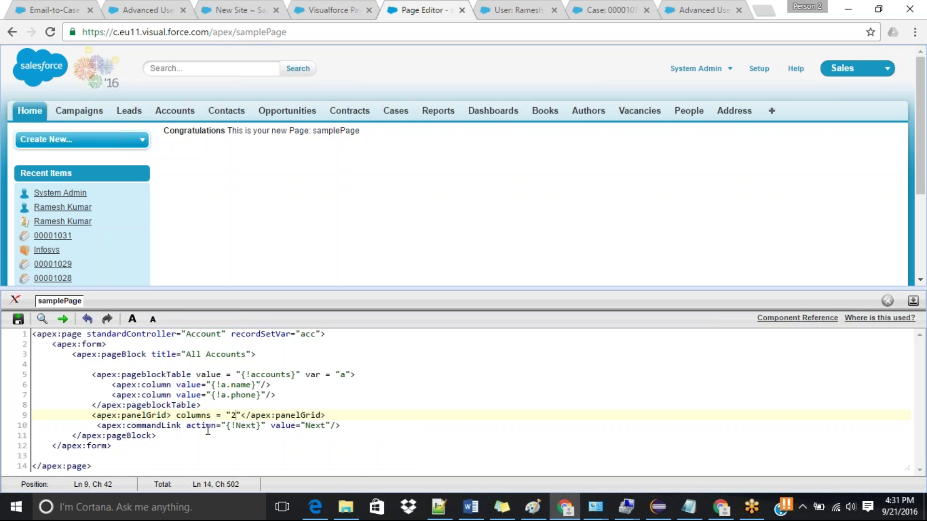
# Step: Fix the panelGrid's misplaced bracket and move its closing tag below the Next link
pyautogui.click(172, 416)
pyautogui.press('BackSpace')
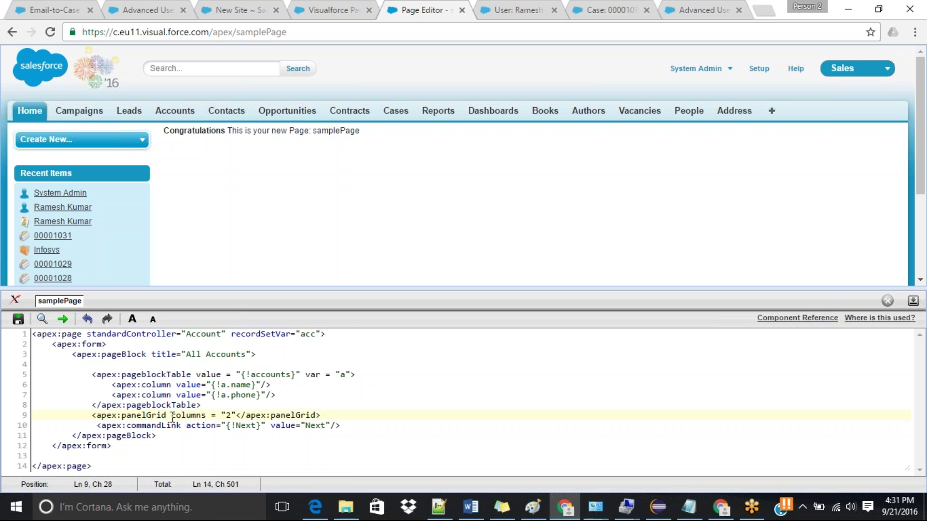
pyautogui.click(235, 415)
pyautogui.moveTo(236, 415); pyautogui.dragTo(329, 414)
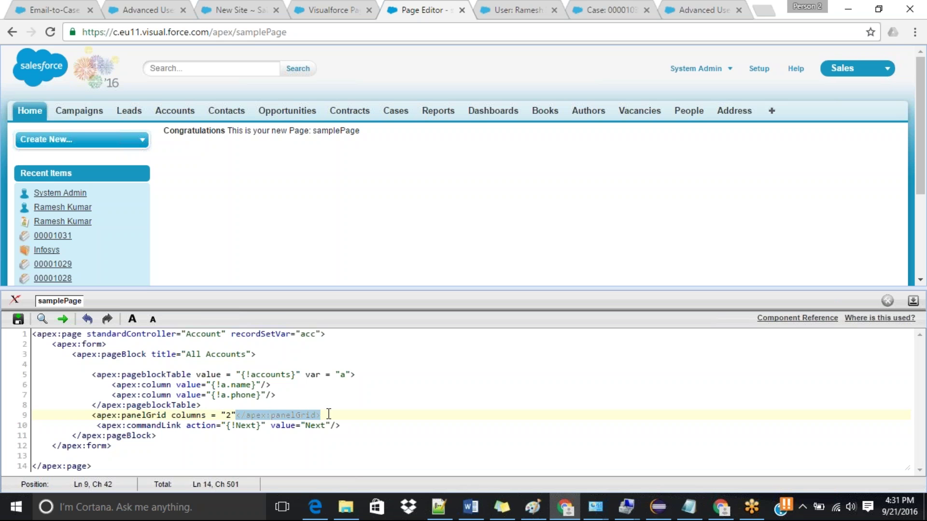
pyautogui.hotkey('ctrl', 'x')
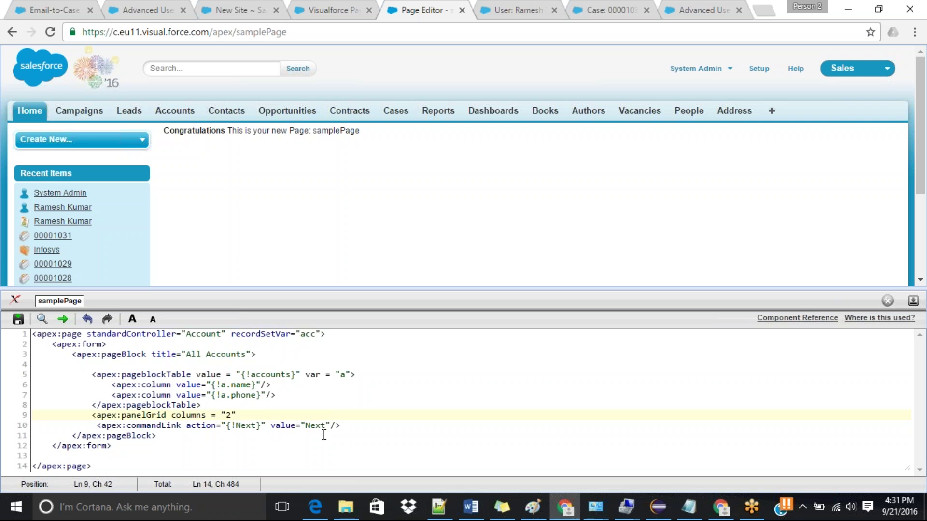
pyautogui.click(351, 426)
pyautogui.press('Return')
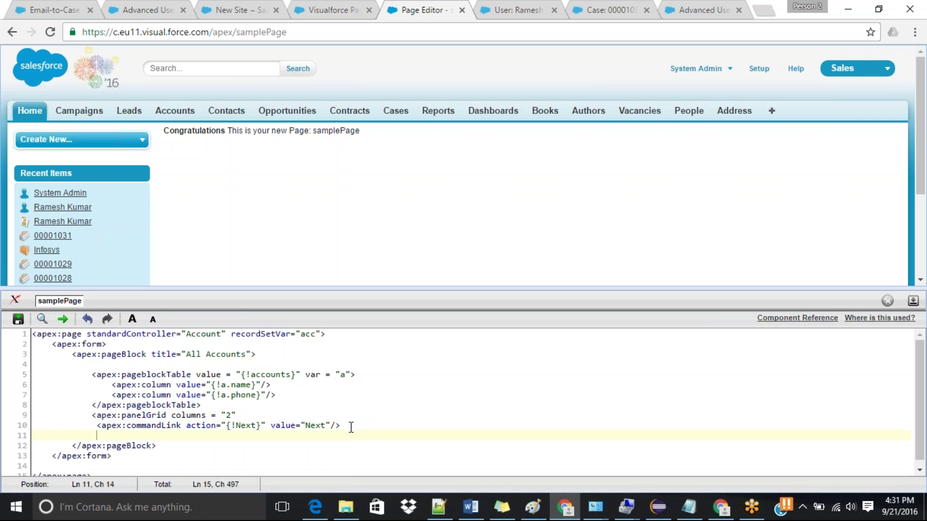
pyautogui.hotkey('ctrl', 'v')
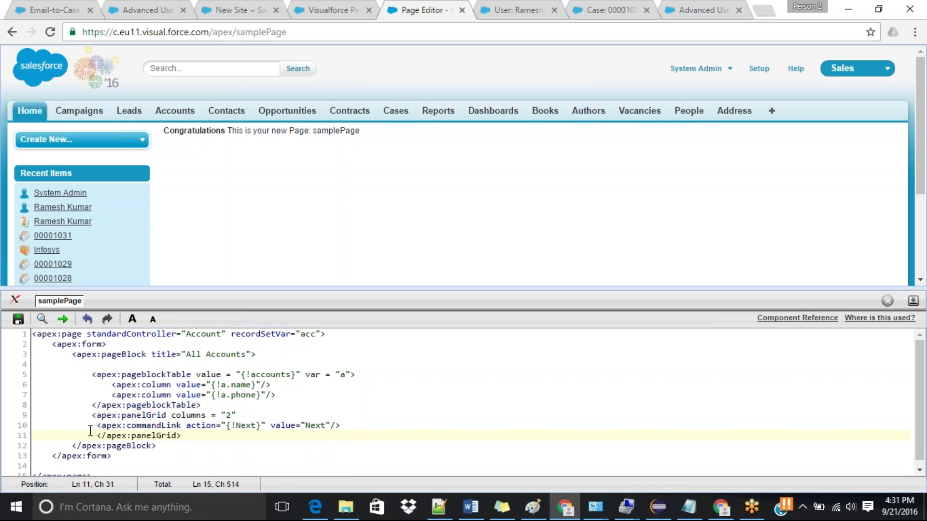
# Step: Select the Next commandLink line inside the panelGrid
pyautogui.click(96, 426)
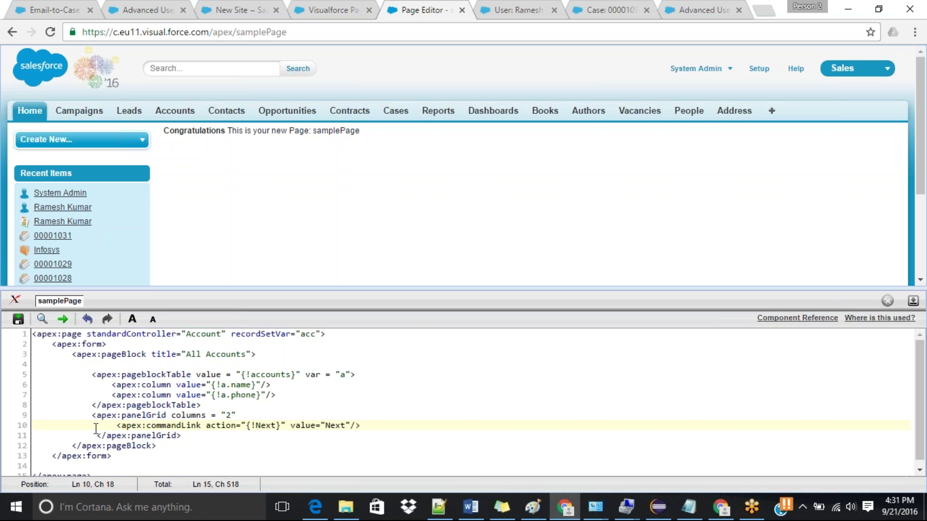
pyautogui.moveTo(116, 426); pyautogui.dragTo(367, 427)
pyautogui.hotkey('ctrl', 'c')
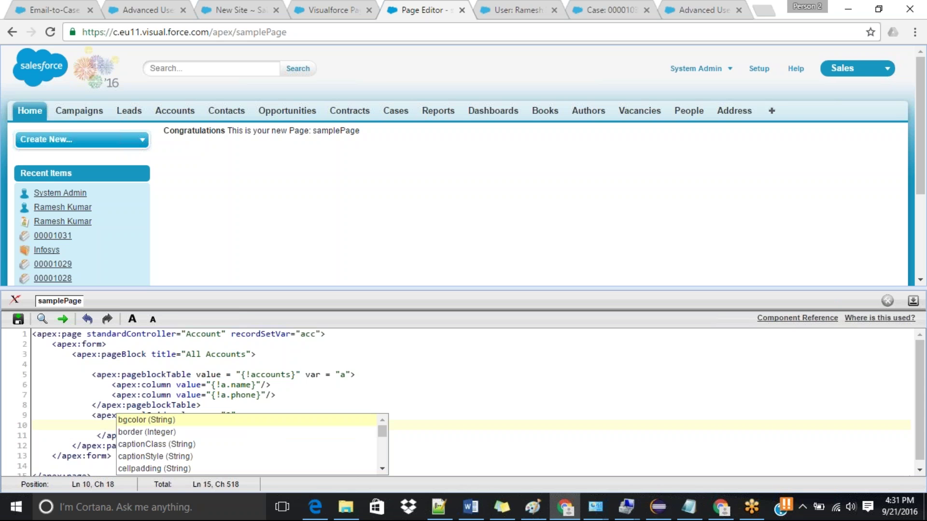
pyautogui.click(528, 348)
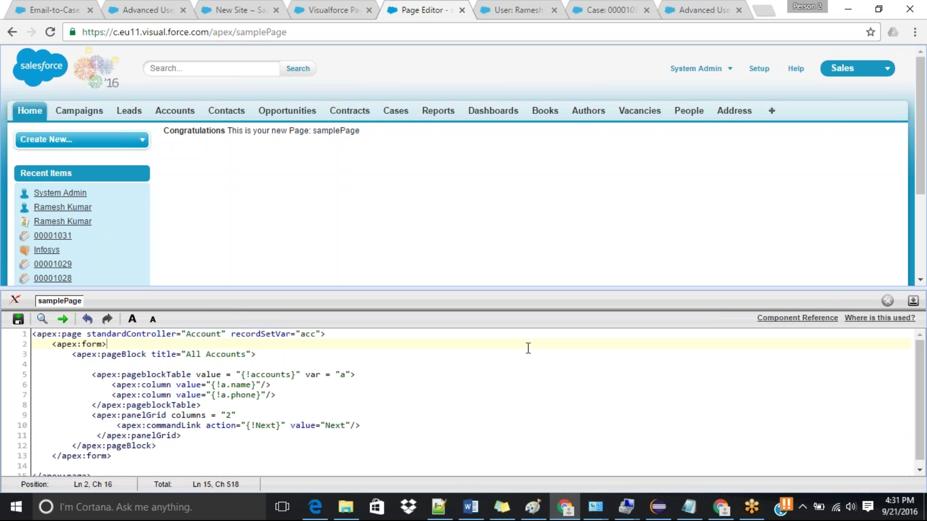
pyautogui.moveTo(117, 426); pyautogui.dragTo(363, 425)
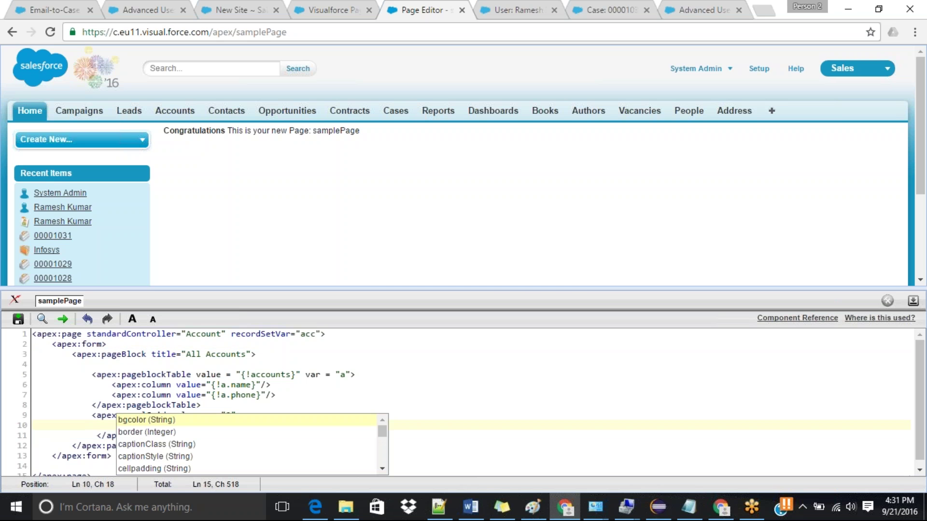
pyautogui.click(515, 384)
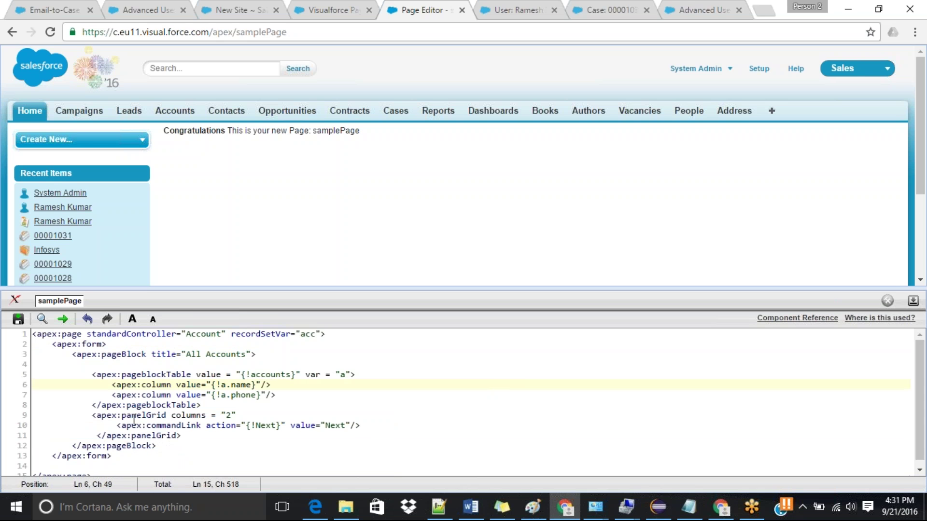
pyautogui.moveTo(117, 424); pyautogui.dragTo(361, 421)
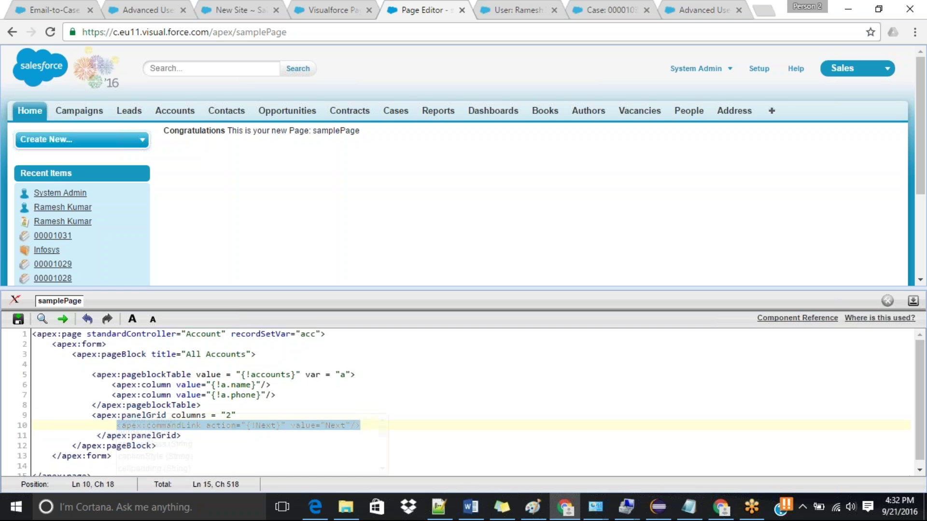
# Step: Paste a copy of the Next commandLink line on a new line below it
pyautogui.press('BackSpace')
pyautogui.click(585, 381)
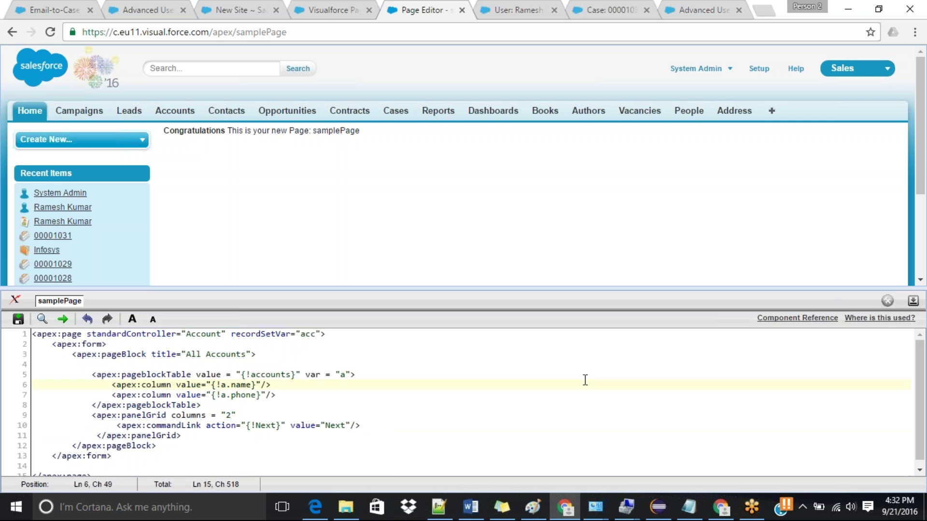
pyautogui.click(399, 423)
pyautogui.press('Return')
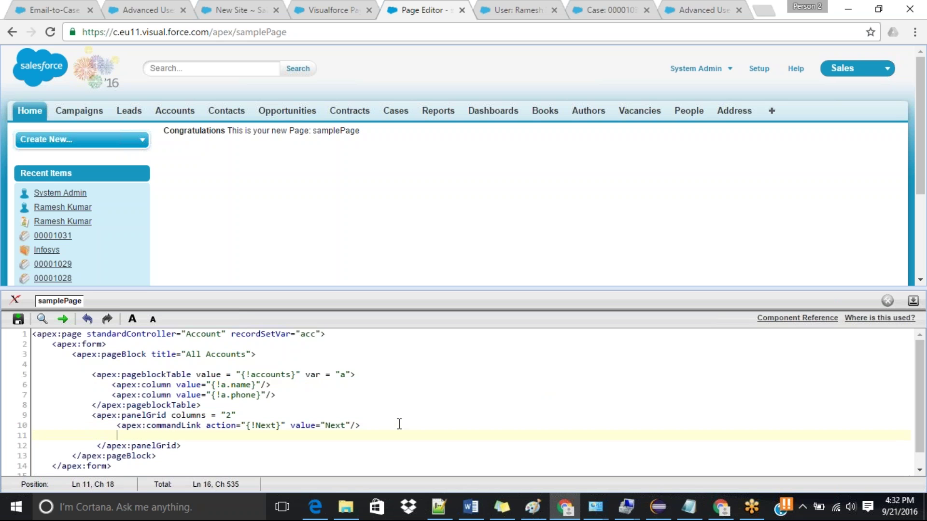
pyautogui.hotkey('ctrl', 'v')
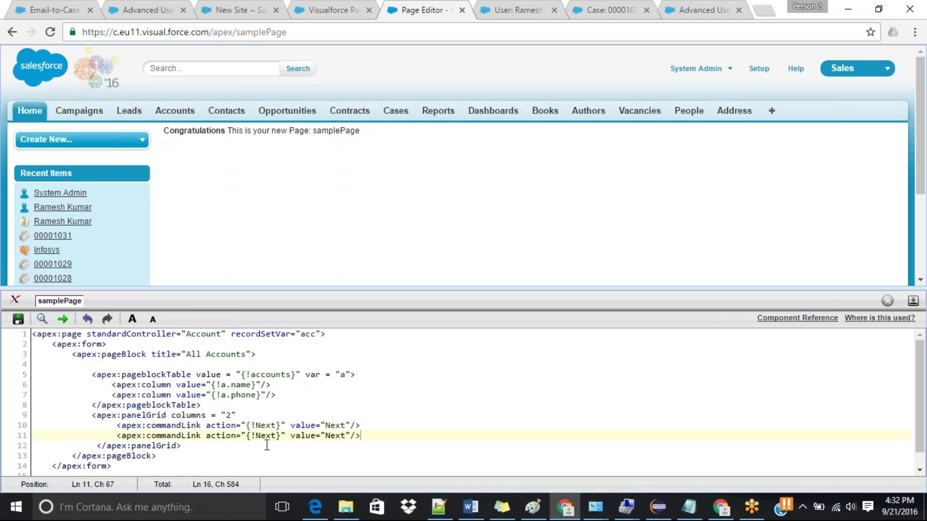
# Step: Change the copied link's action to {!Previous} and its label to Previous
pyautogui.doubleClick(267, 436)
pyautogui.write('Pre')
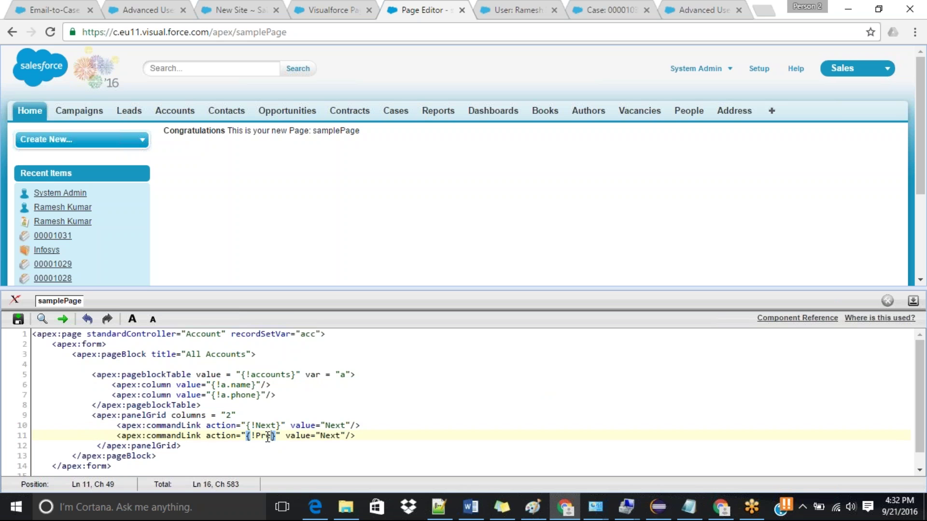
pyautogui.write('vious')
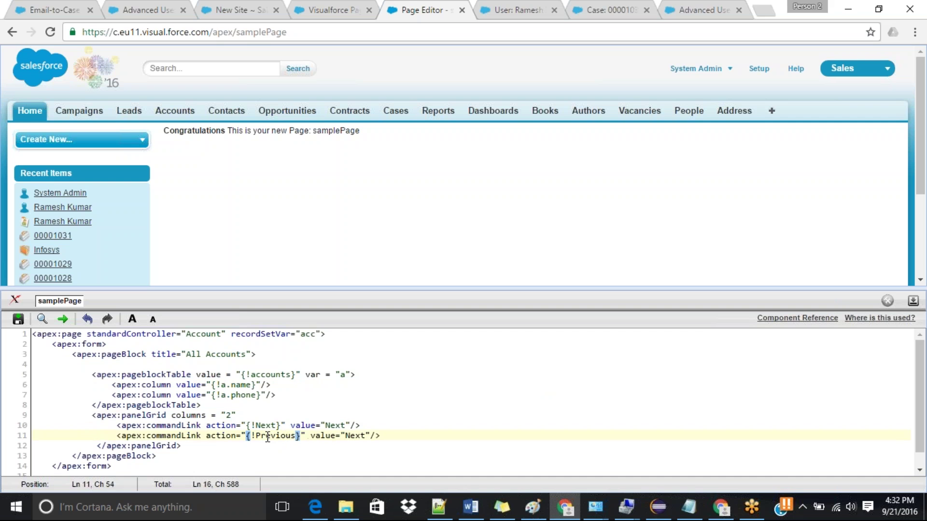
pyautogui.doubleClick(272, 437)
pyautogui.click(356, 440)
pyautogui.doubleClick(357, 435)
pyautogui.write('Previous')
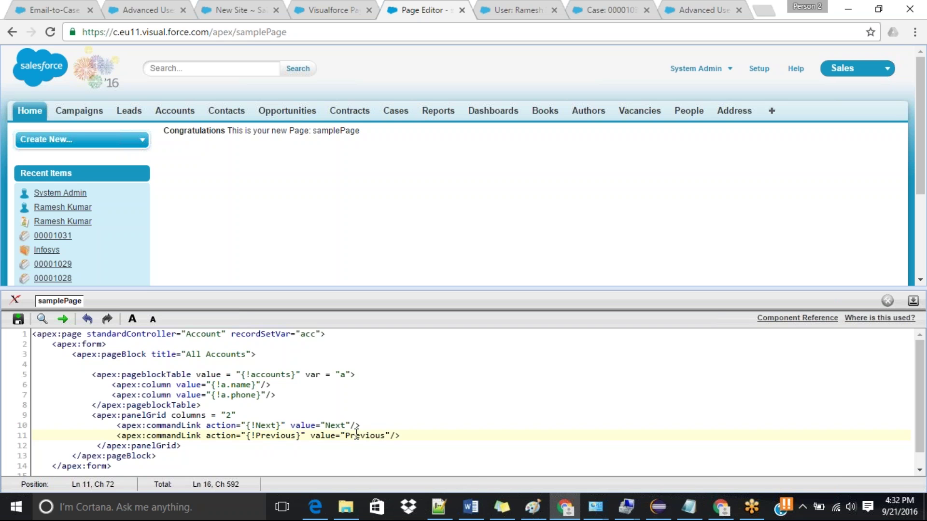
pyautogui.click(520, 420)
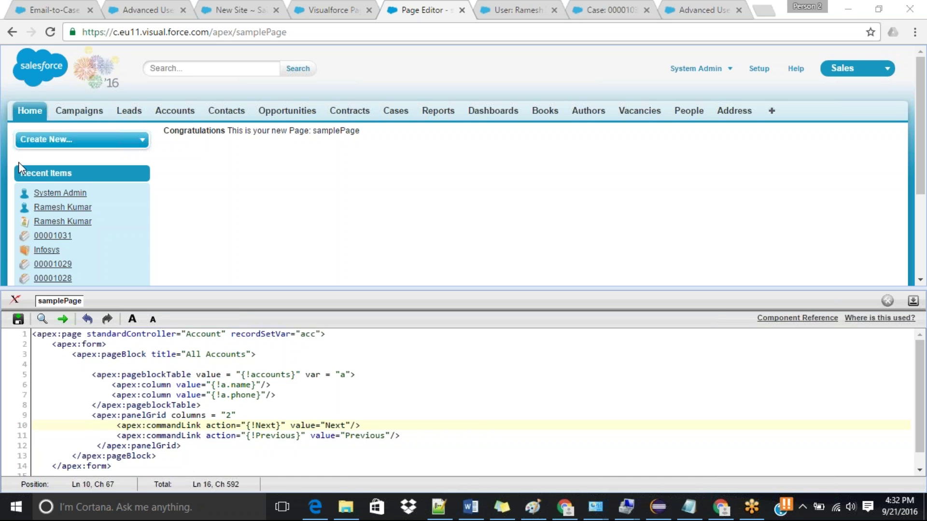
# Step: Save samplePage, add the missing > to the panelGrid tag, and save again
pyautogui.click(18, 320)
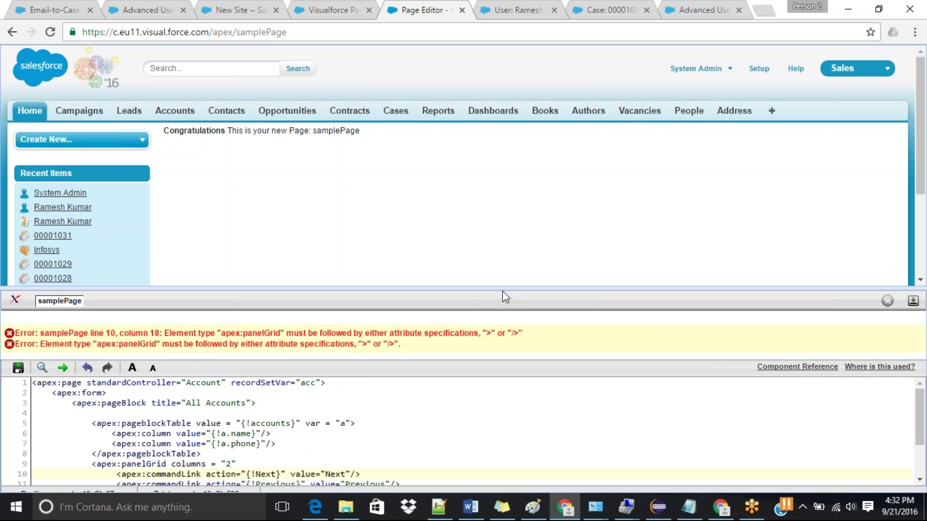
pyautogui.moveTo(503, 289); pyautogui.dragTo(503, 203)
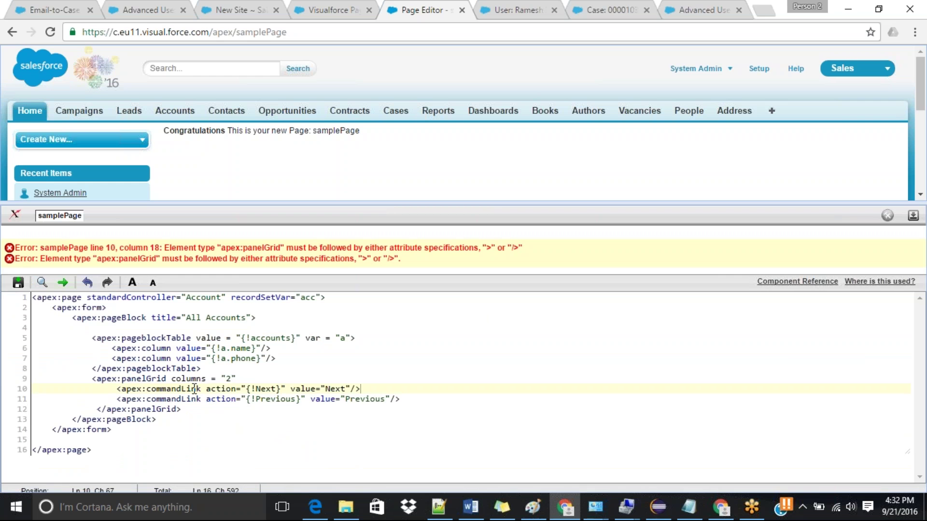
pyautogui.click(244, 378)
pyautogui.write('>')
pyautogui.hotkey('ctrl', 's')
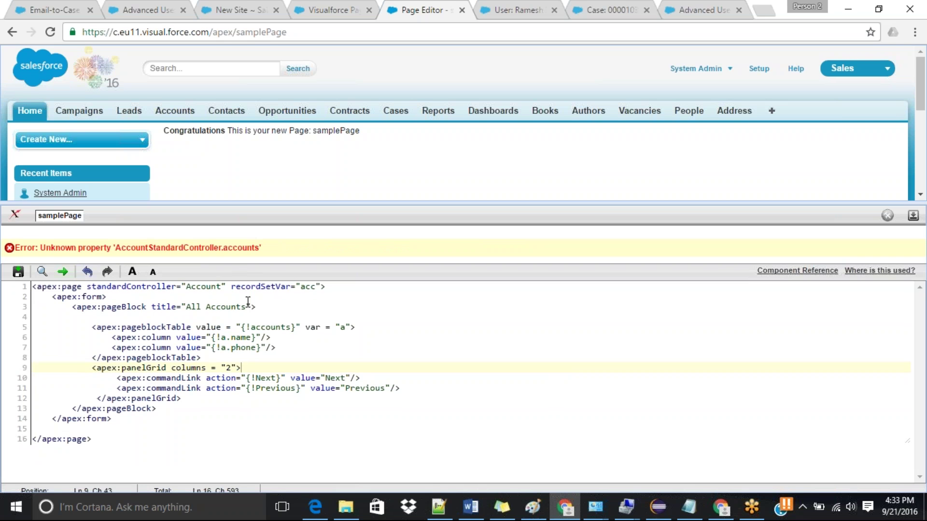
# Step: Rename the recordSetVar to 'accounts' and save the page
pyautogui.click(317, 287)
pyautogui.write('ounts')
pyautogui.hotkey('ctrl', 's')
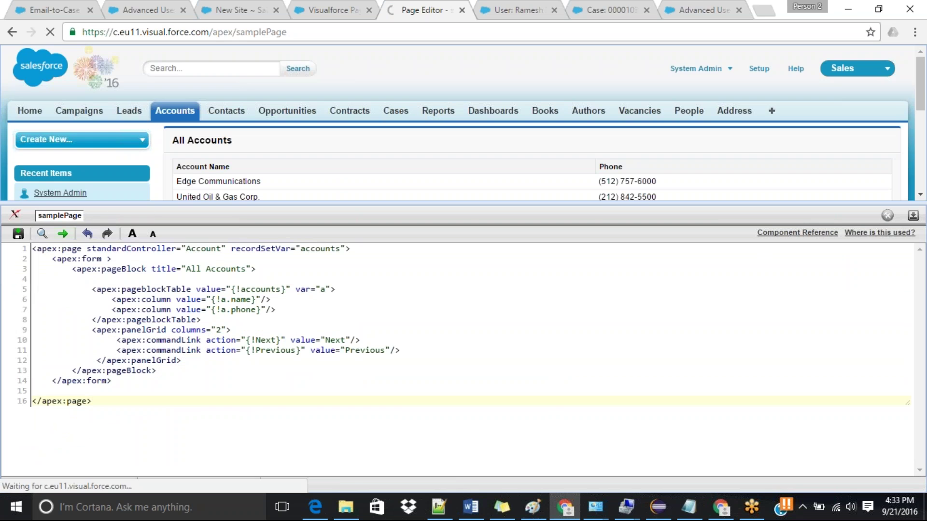
# Step: Collapse the development footer and test the Next and Previous links under the accounts table
pyautogui.click(914, 217)
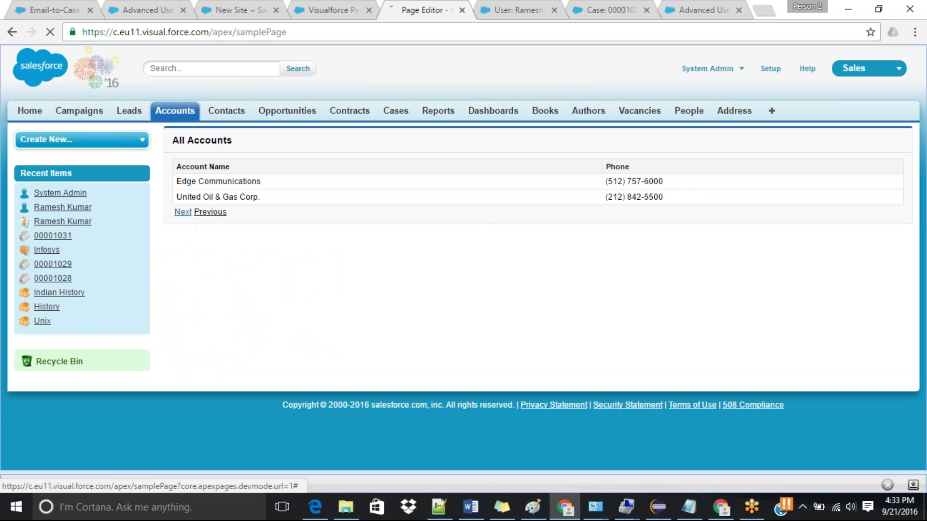
pyautogui.click(183, 212)
pyautogui.click(210, 212)
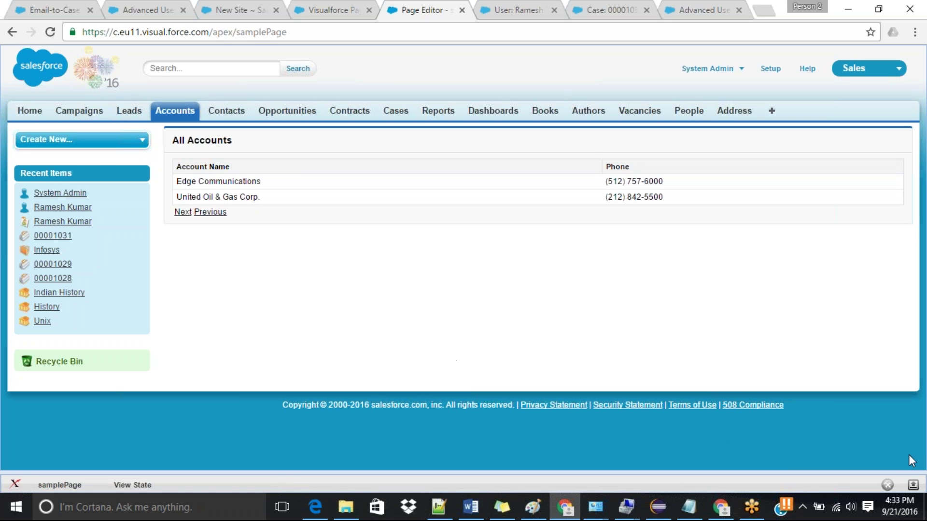
# Step: Copy the Next commandLink above the pageBlockTable and save samplePage
pyautogui.click(913, 484)
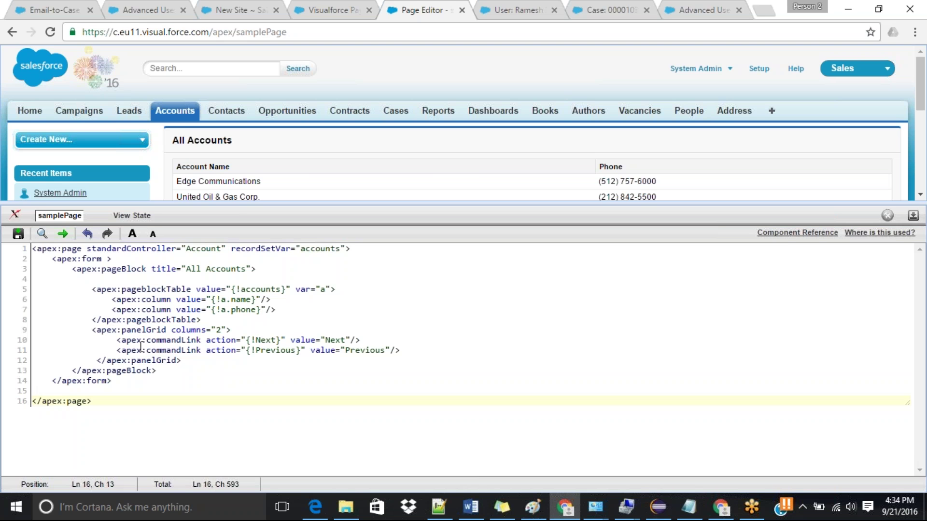
pyautogui.moveTo(118, 340); pyautogui.dragTo(368, 340)
pyautogui.hotkey('ctrl', 'c')
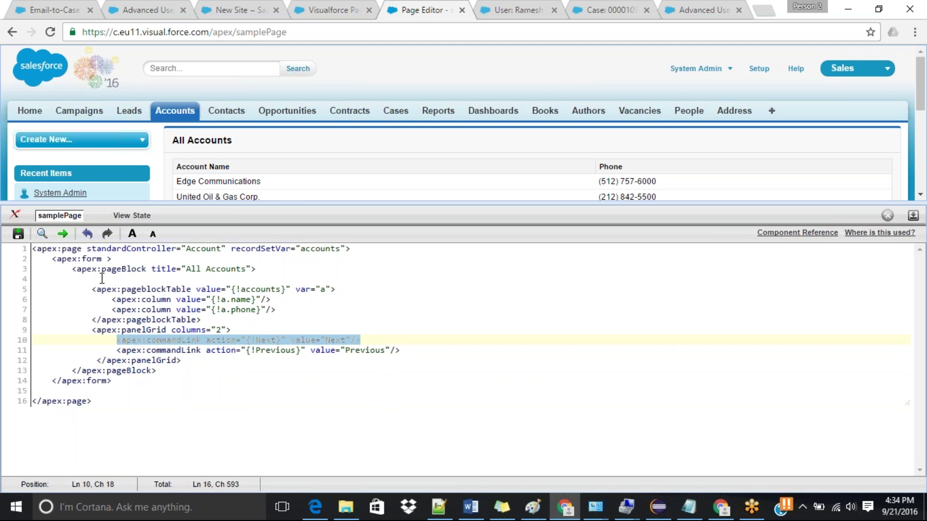
pyautogui.click(98, 279)
pyautogui.hotkey('ctrl', 'v')
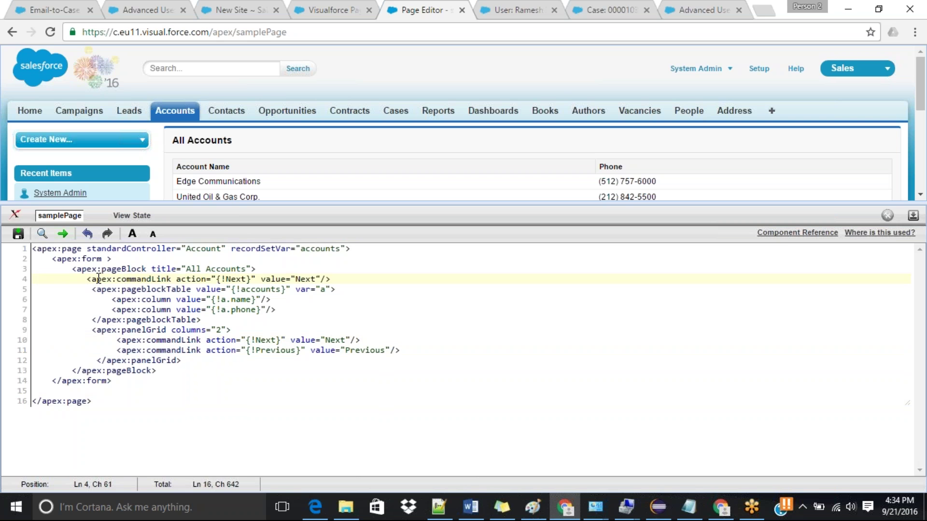
pyautogui.hotkey('ctrl', 's')
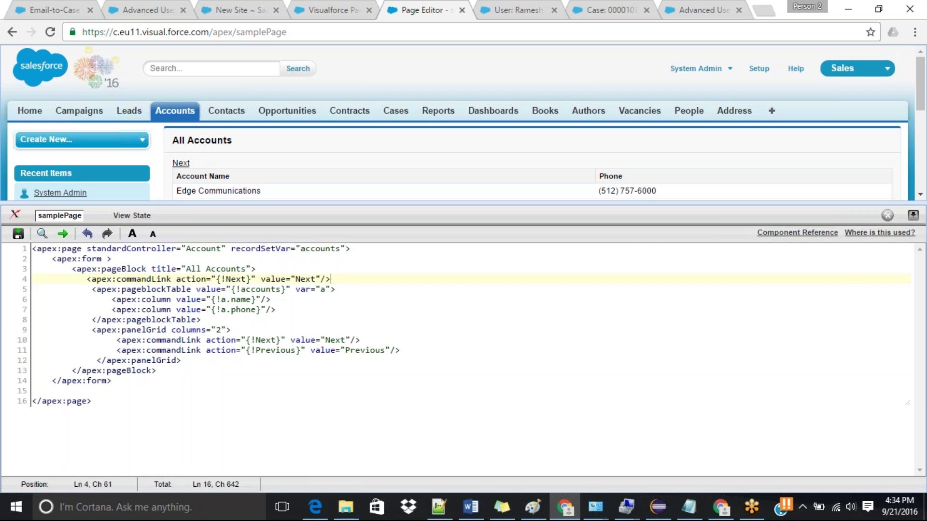
# Step: Test the new Next link above the accounts table in the preview
pyautogui.click(913, 215)
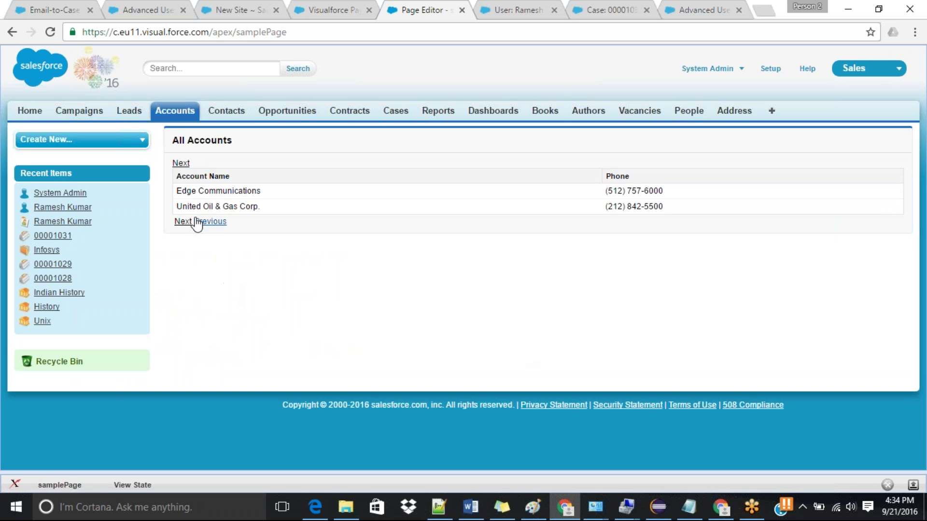
pyautogui.click(181, 164)
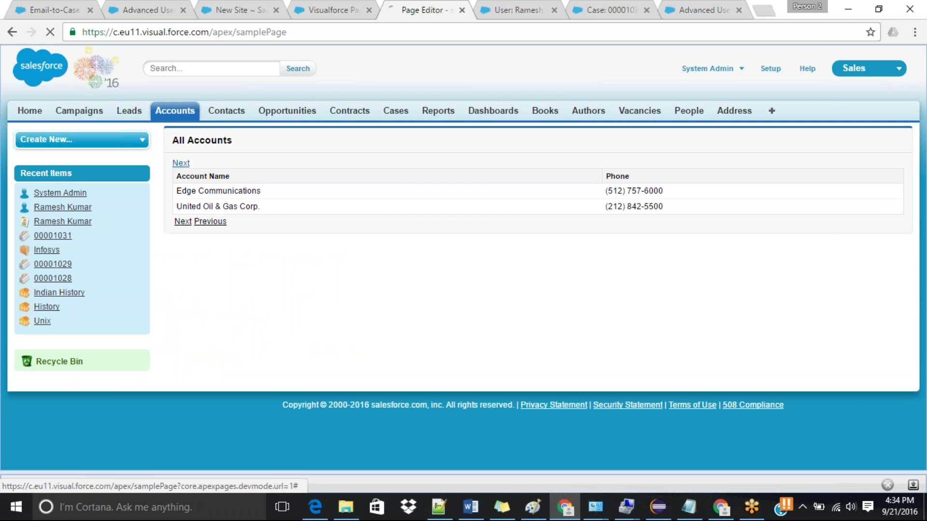
pyautogui.click(181, 163)
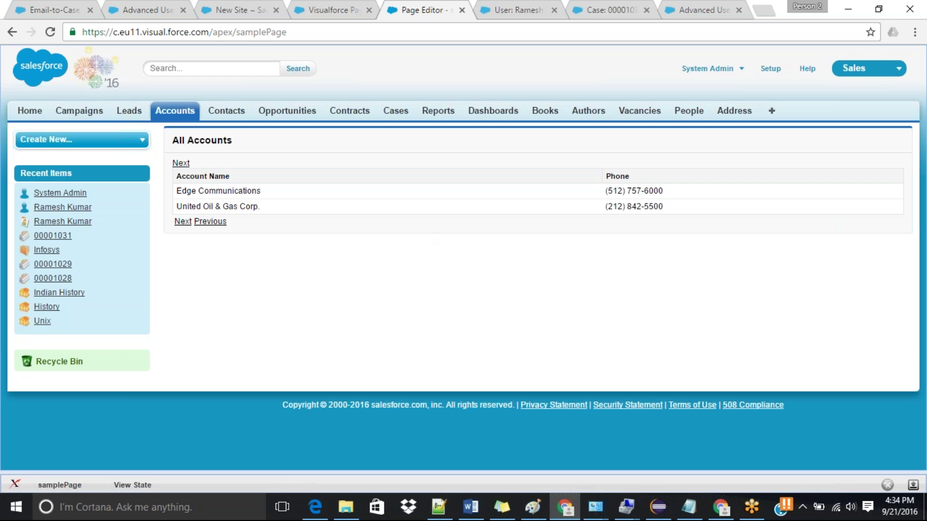
pyautogui.click(720, 69)
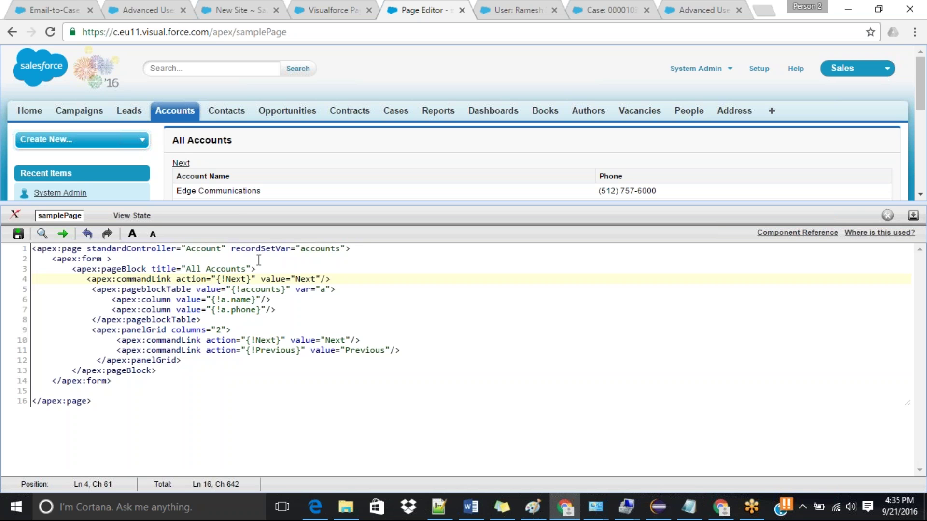
# Step: Resave samplePage, collapse the editor, and return to the New Site form
pyautogui.click(385, 337)
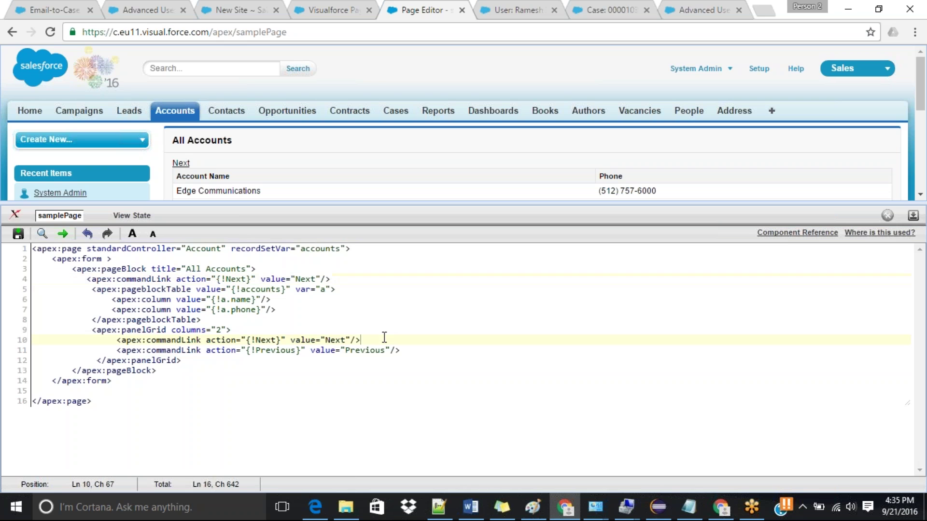
pyautogui.hotkey('ctrl', 's')
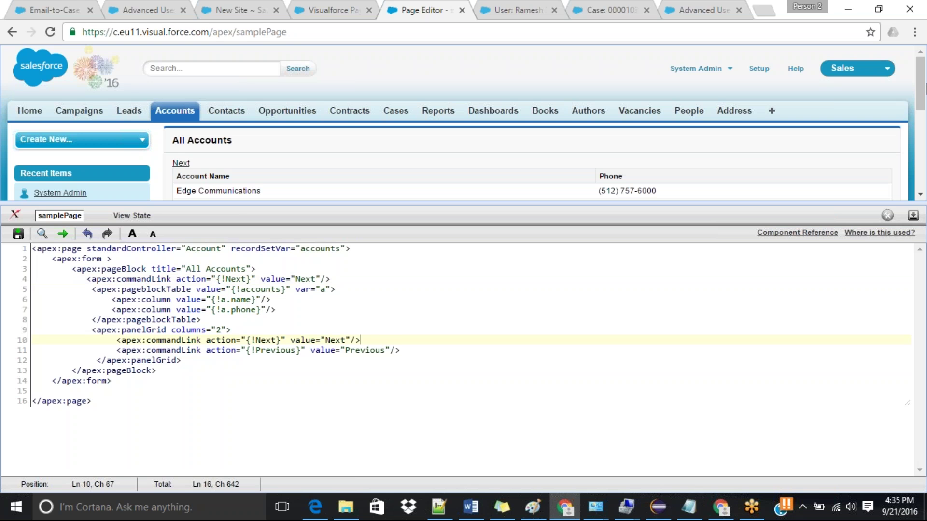
pyautogui.moveTo(924, 87); pyautogui.dragTo(924, 125)
pyautogui.click(913, 216)
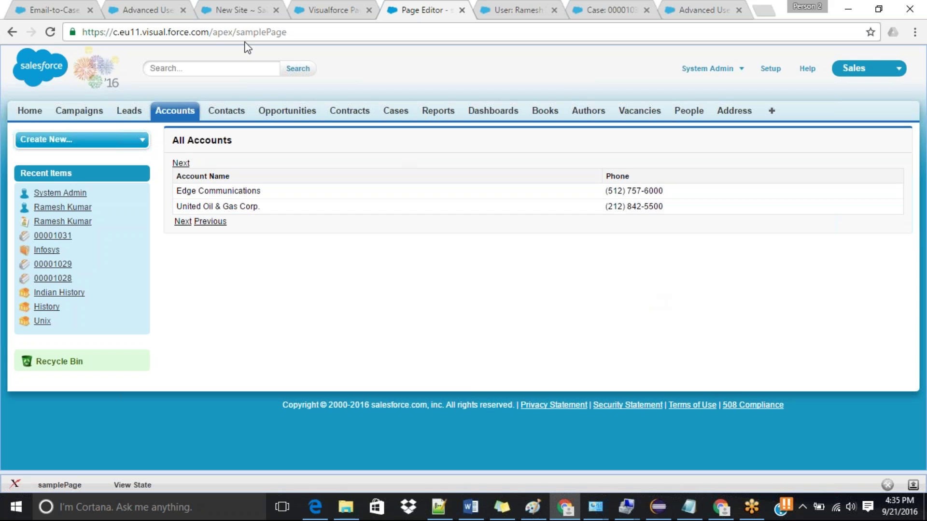
pyautogui.doubleClick(254, 32)
pyautogui.hotkey('ctrl', 'c')
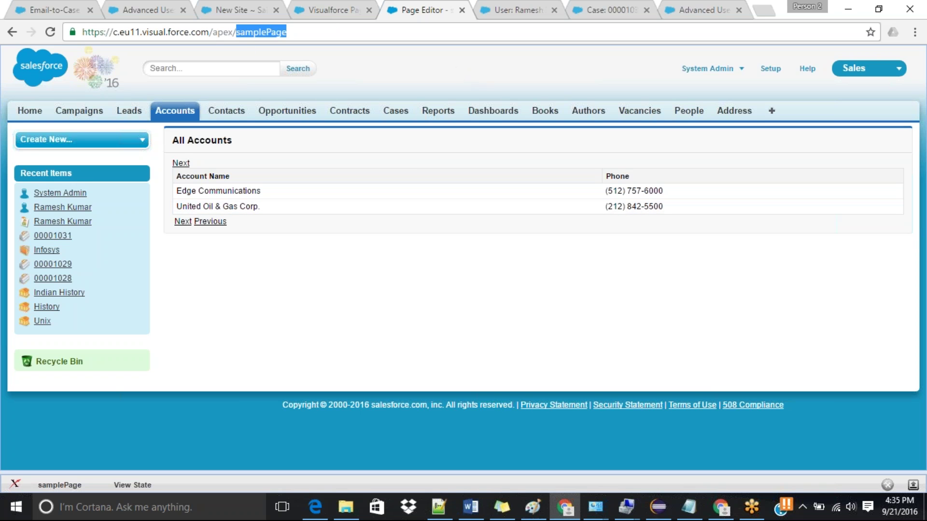
pyautogui.click(212, 7)
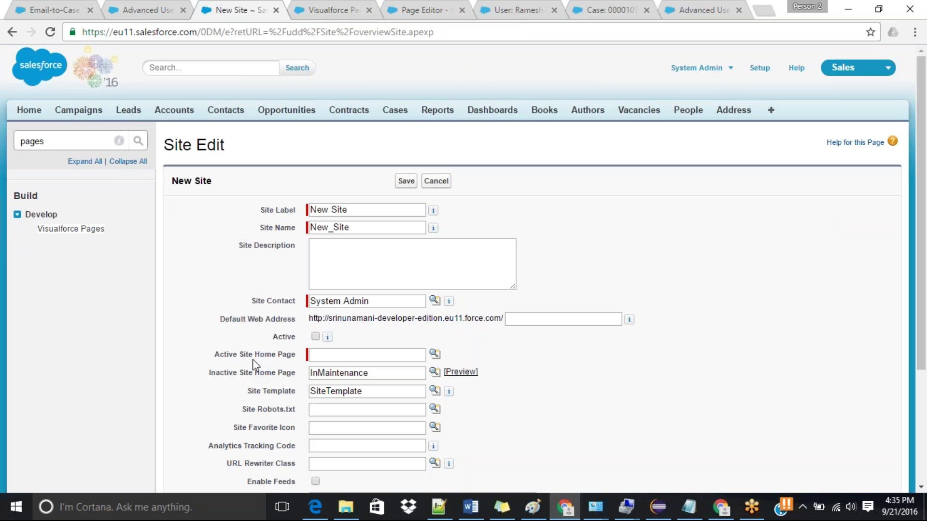
# Step: Search the Active Site Home Page lookup for 'active', then close the lookup
pyautogui.click(435, 354)
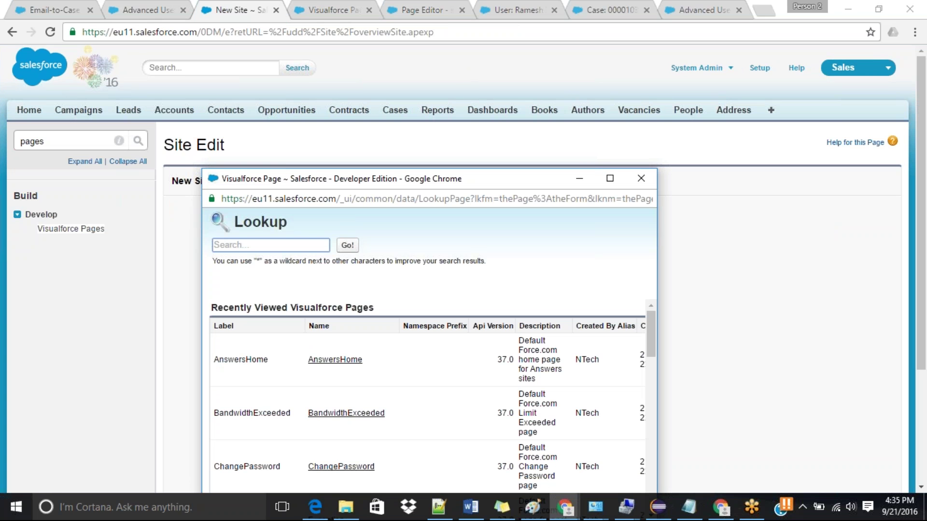
pyautogui.moveTo(651, 335)
pyautogui.mouseDown()
pyautogui.moveTo(649, 389)
pyautogui.moveTo(651, 333)
pyautogui.mouseUp()
pyautogui.write('active')
pyautogui.press('Return')
pyautogui.press('BackSpace')
pyautogui.press('BackSpace')
pyautogui.press('BackSpace')
pyautogui.press('BackSpace')
pyautogui.press('BackSpace')
pyautogui.press('BackSpace')
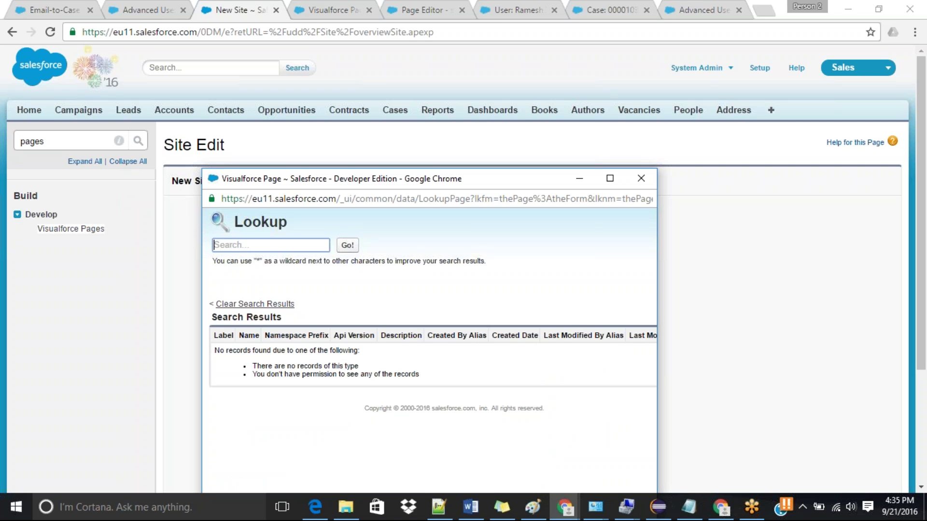
pyautogui.click(641, 178)
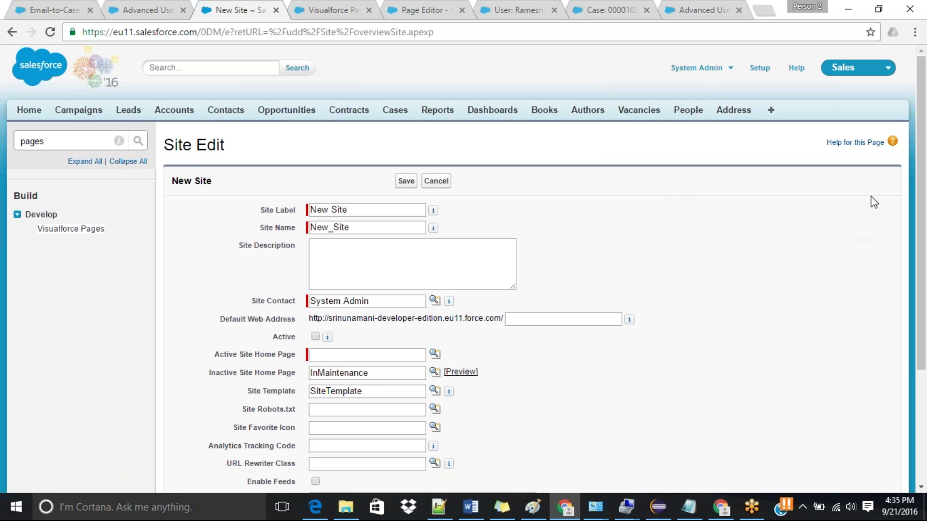
# Step: Paste samplePage as Active Site Home Page and confirm it in the Visualforce Pages list
pyautogui.scroll(-2, 921, 193)
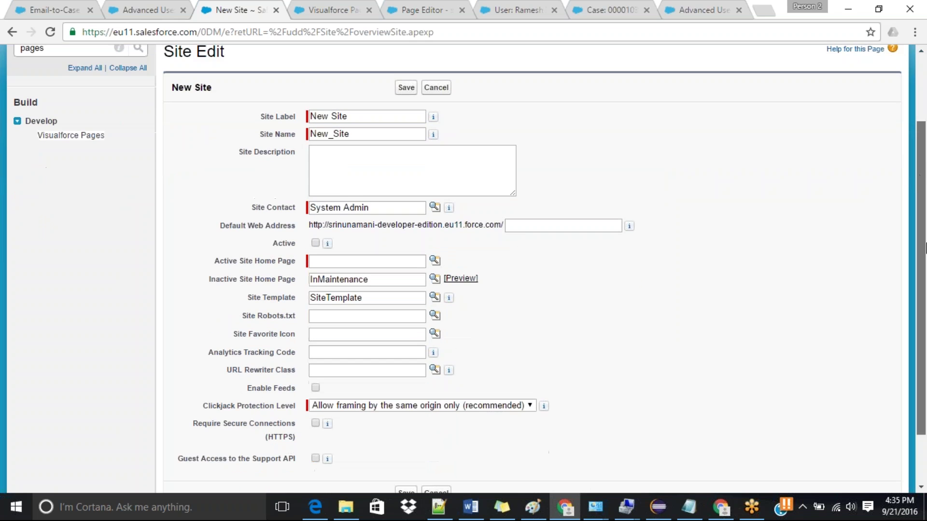
pyautogui.click(368, 251)
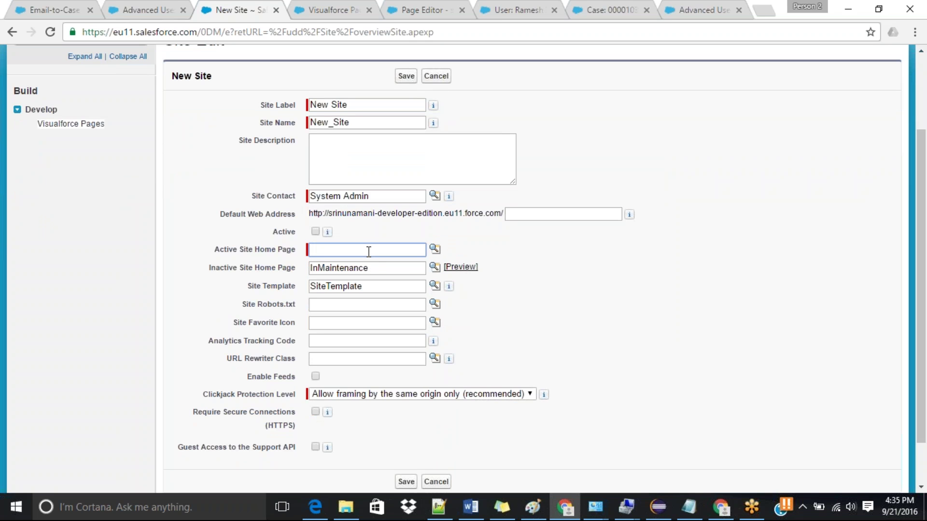
pyautogui.hotkey('ctrl', 'v')
pyautogui.click(395, 7)
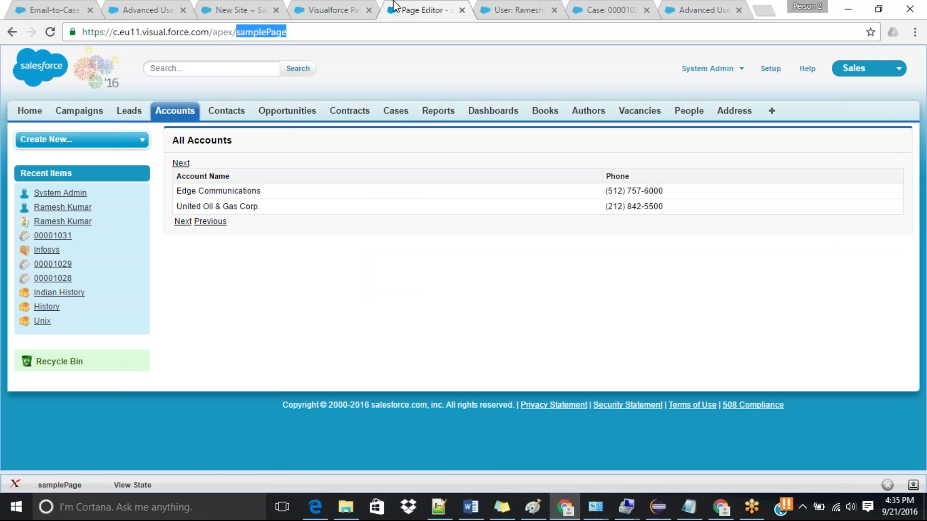
pyautogui.click(507, 9)
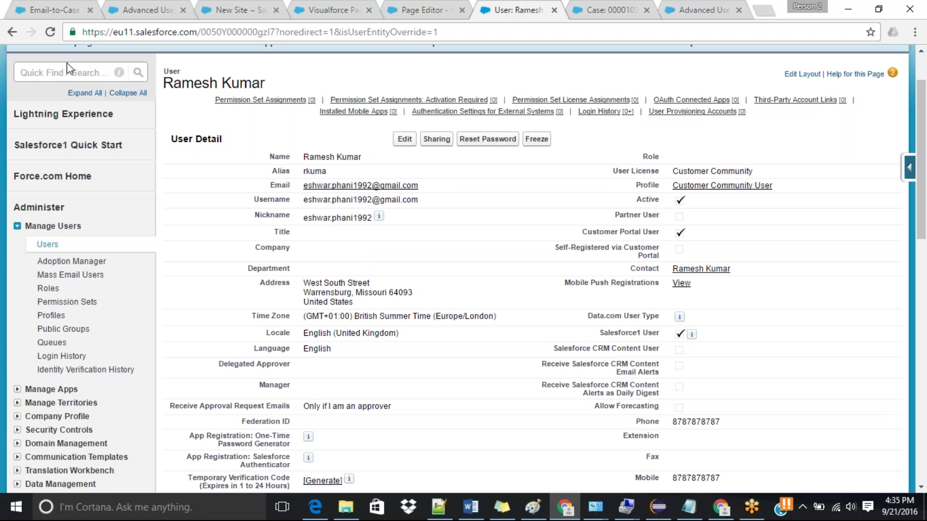
pyautogui.click(59, 71)
pyautogui.write('pages')
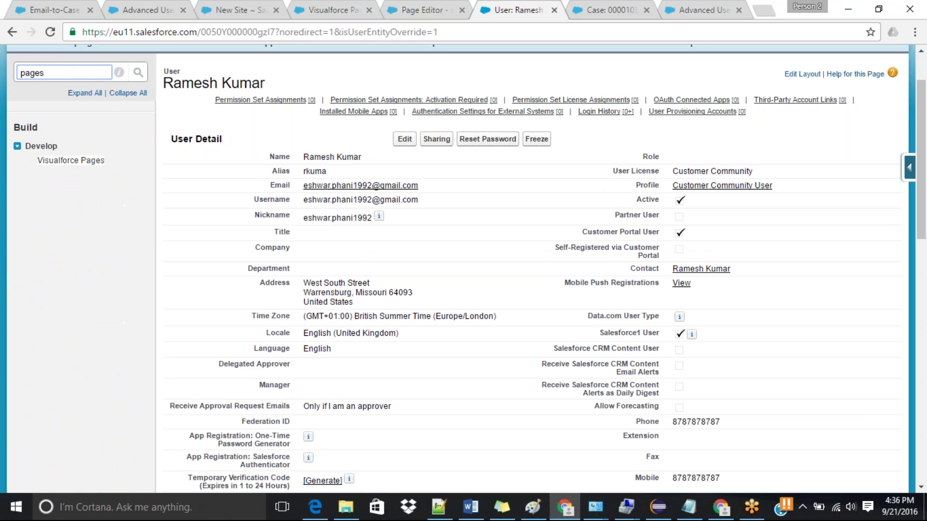
pyautogui.click(48, 173)
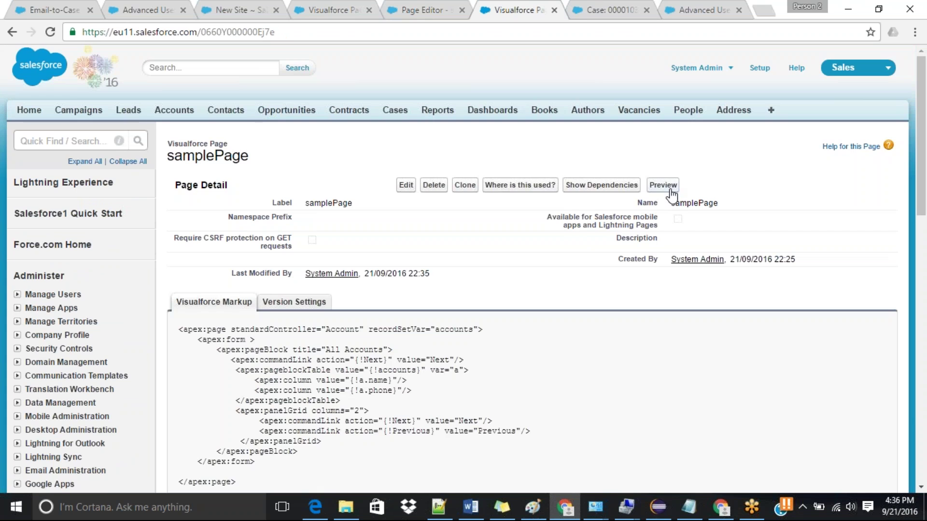
pyautogui.click(663, 186)
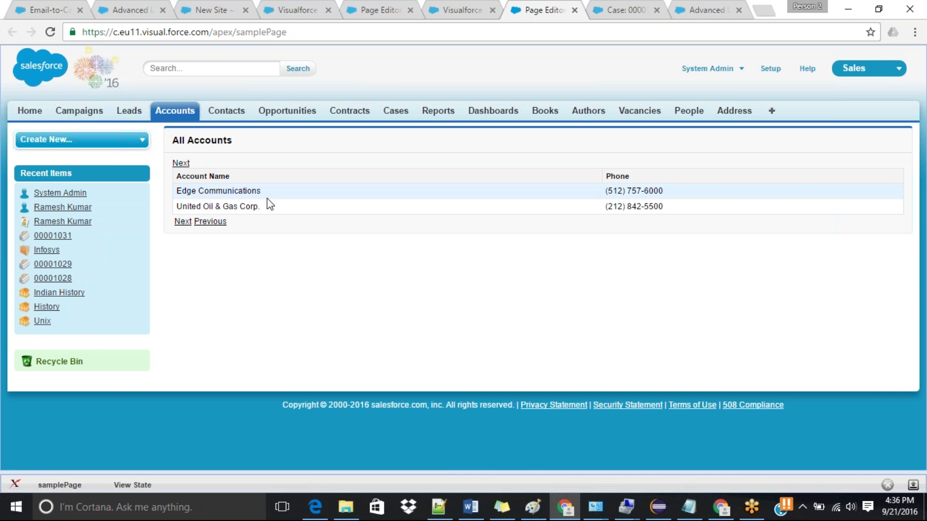
pyautogui.click(209, 6)
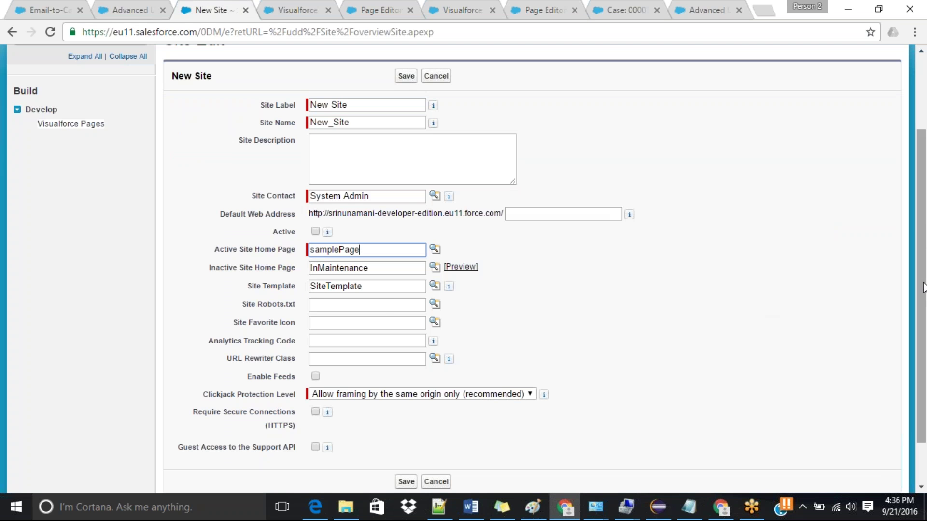
# Step: Set the Default Web Address path to samplePage and tick Active
pyautogui.scroll(-1, 925, 223)
pyautogui.scroll(-1, 925, 223)
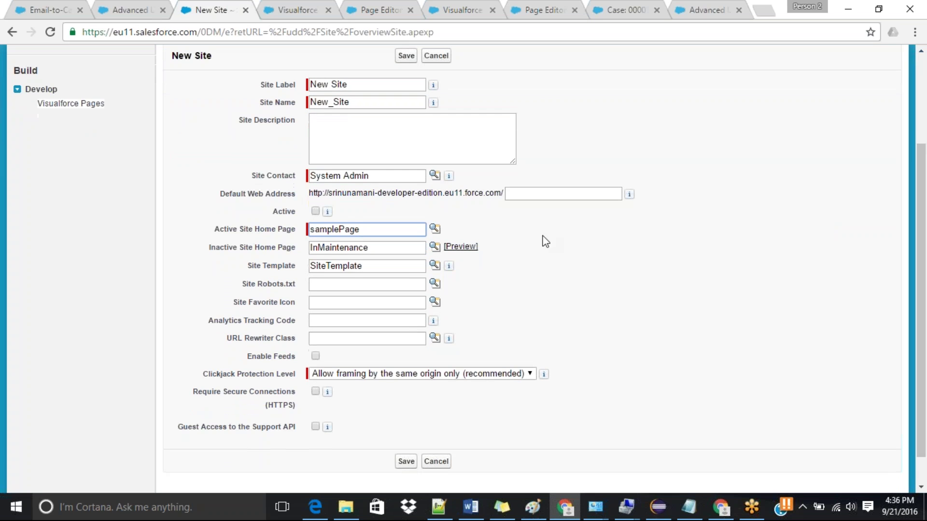
pyautogui.moveTo(361, 230); pyautogui.dragTo(304, 233)
pyautogui.hotkey('ctrl', 'c')
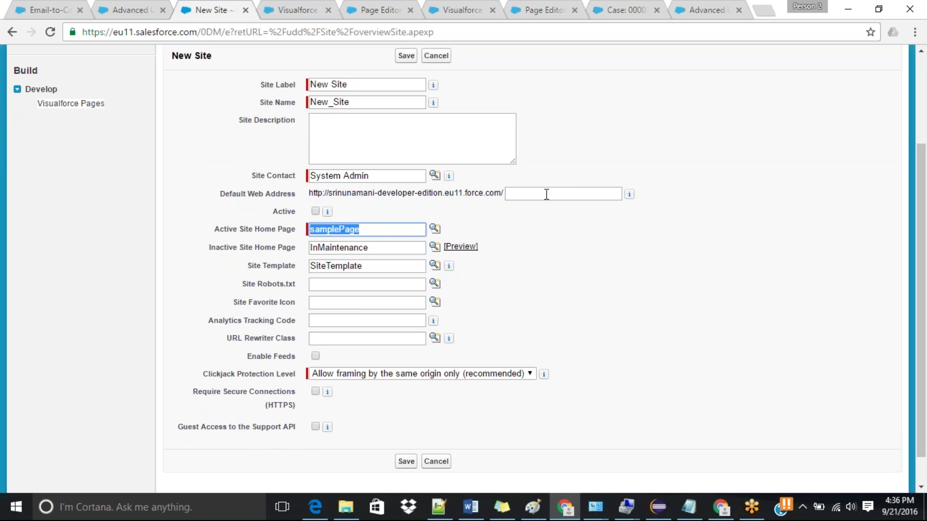
pyautogui.click(546, 194)
pyautogui.hotkey('ctrl', 'v')
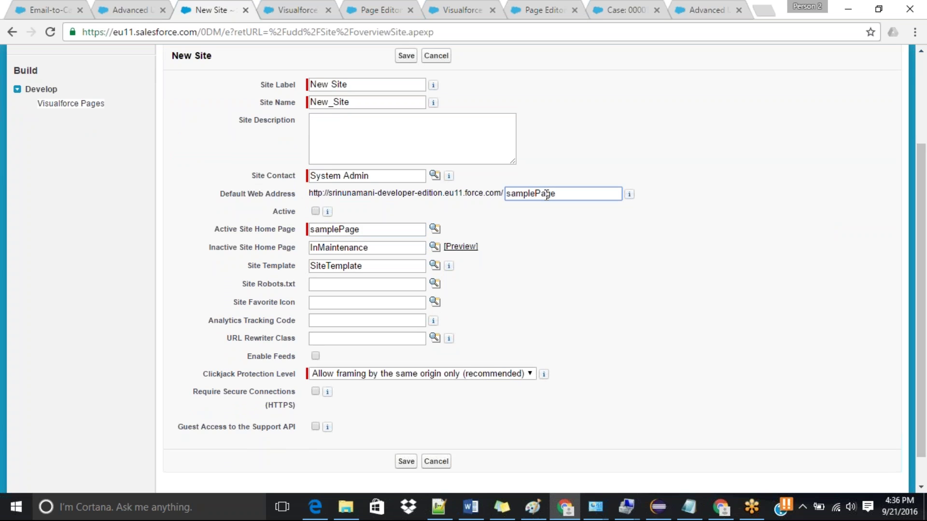
pyautogui.scroll(-1, 681, 306)
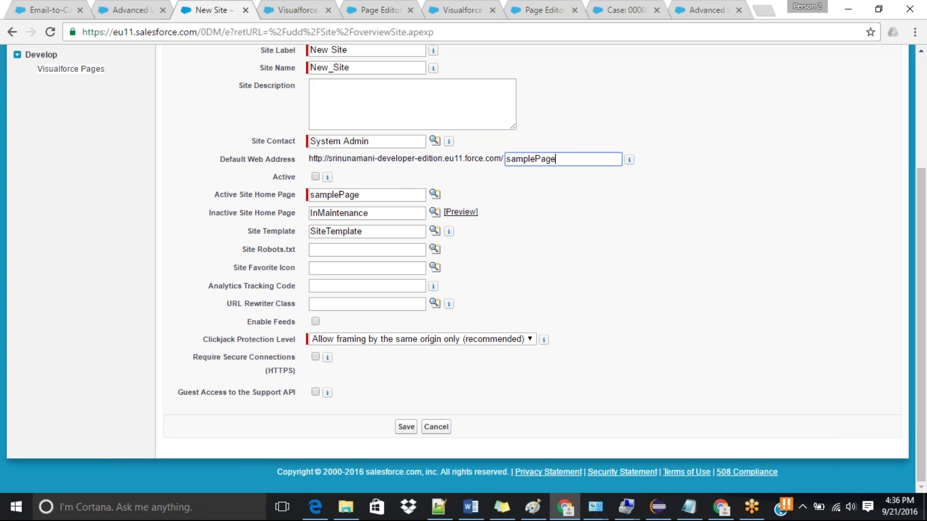
pyautogui.click(315, 177)
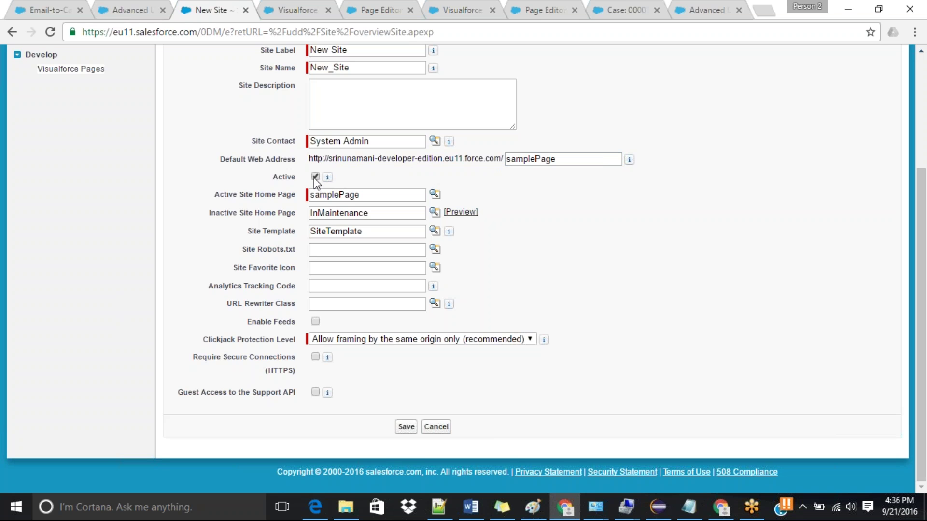
# Step: Save the New Site, preview it as admin from Custom URLs, and return to Site Details
pyautogui.click(407, 428)
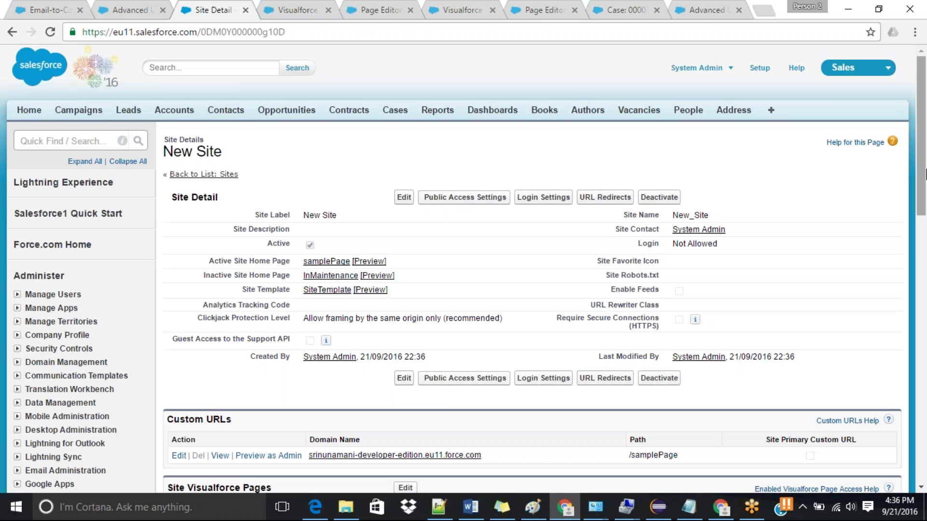
pyautogui.scroll(-5, 925, 174)
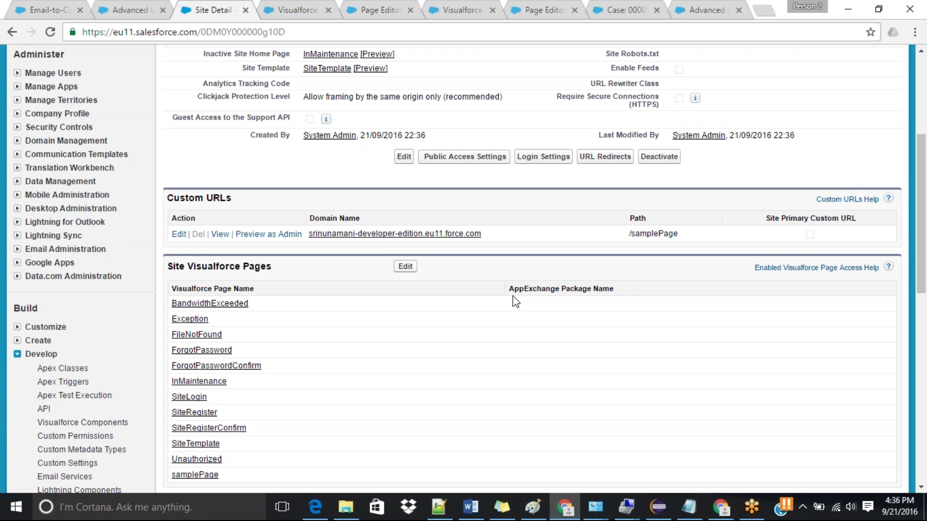
pyautogui.click(288, 234)
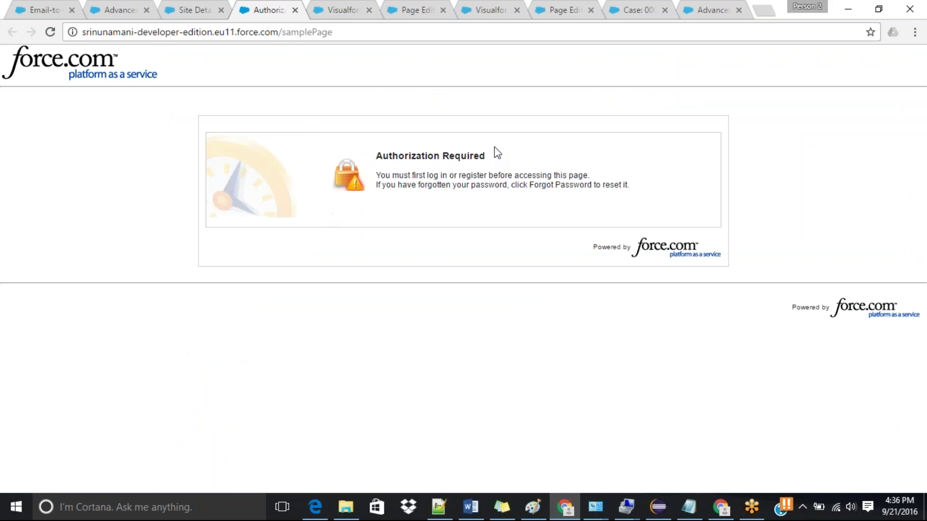
pyautogui.click(200, 10)
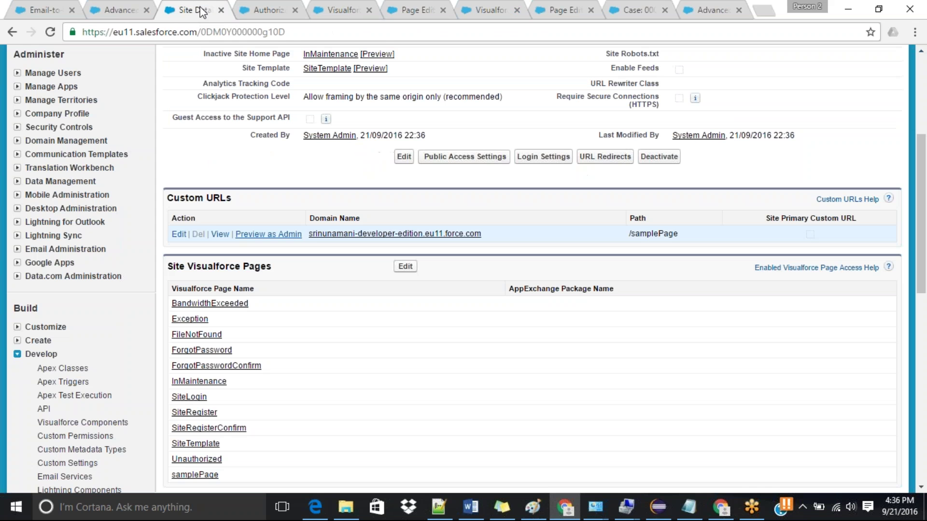
pyautogui.scroll(3, 923, 193)
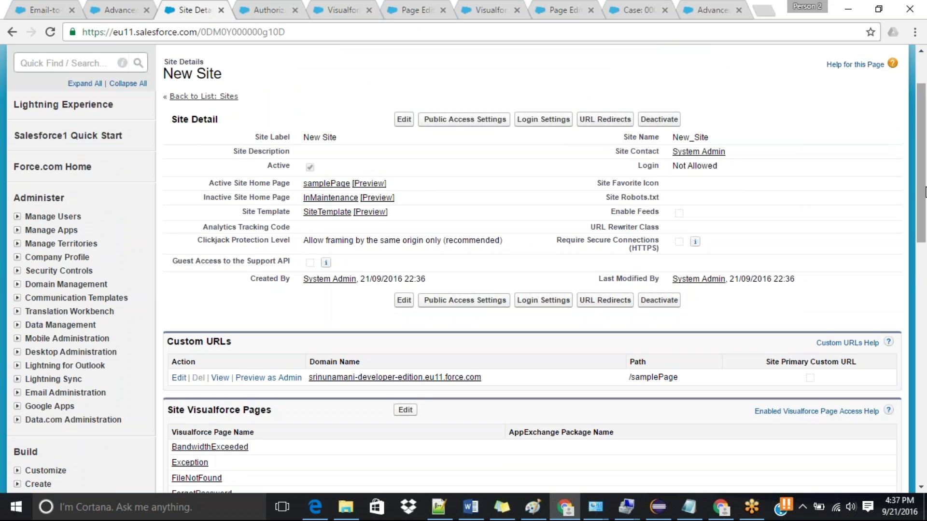
# Step: Edit the site to require HTTPS with guest Support API access left off, then save
pyautogui.click(404, 119)
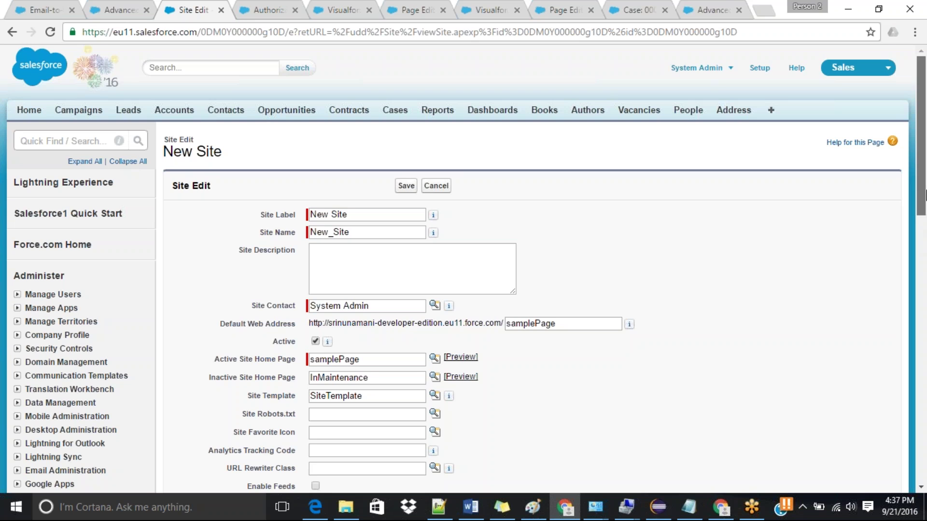
pyautogui.scroll(-4, 922, 222)
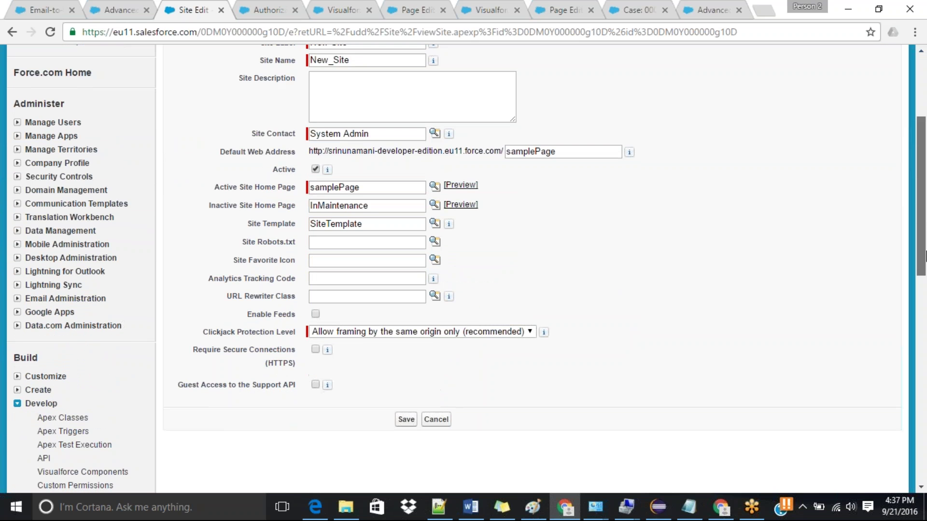
pyautogui.scroll(-1, 924, 256)
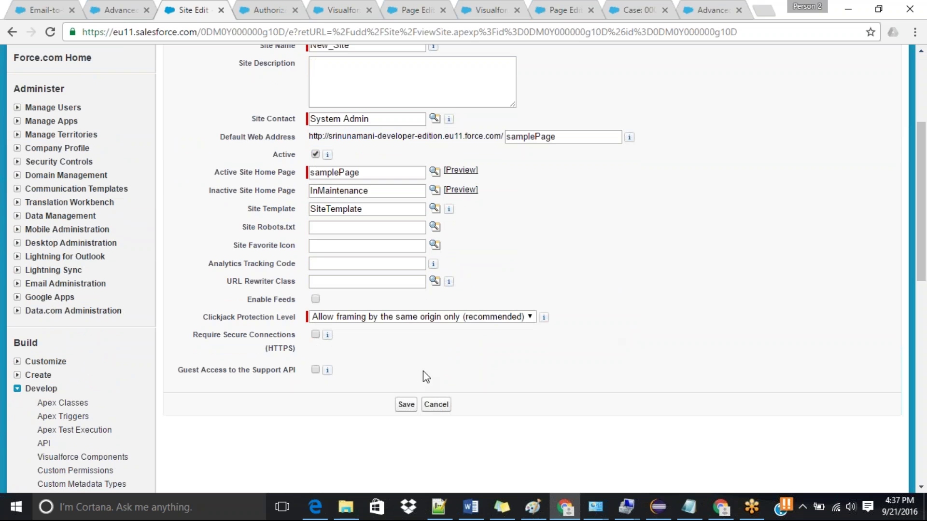
pyautogui.click(316, 370)
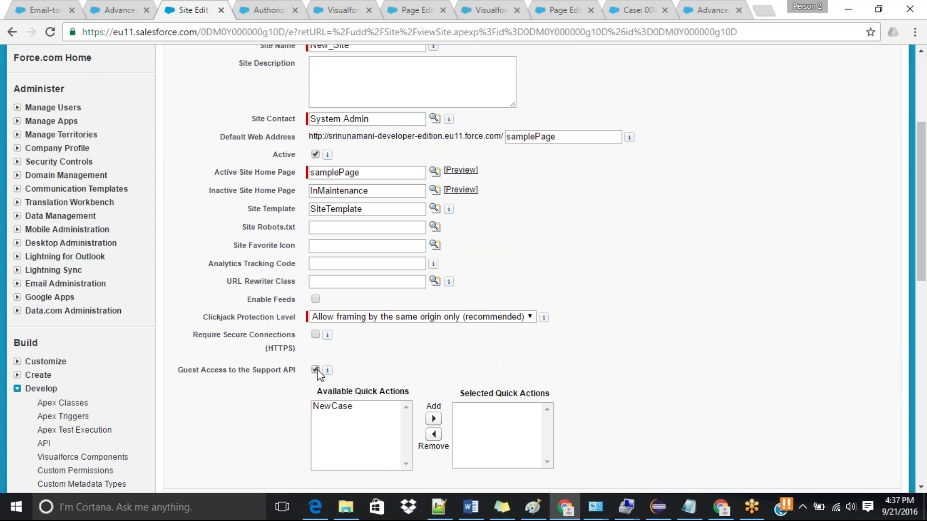
pyautogui.click(316, 370)
pyautogui.scroll(1, 925, 250)
pyautogui.scroll(3, 925, 250)
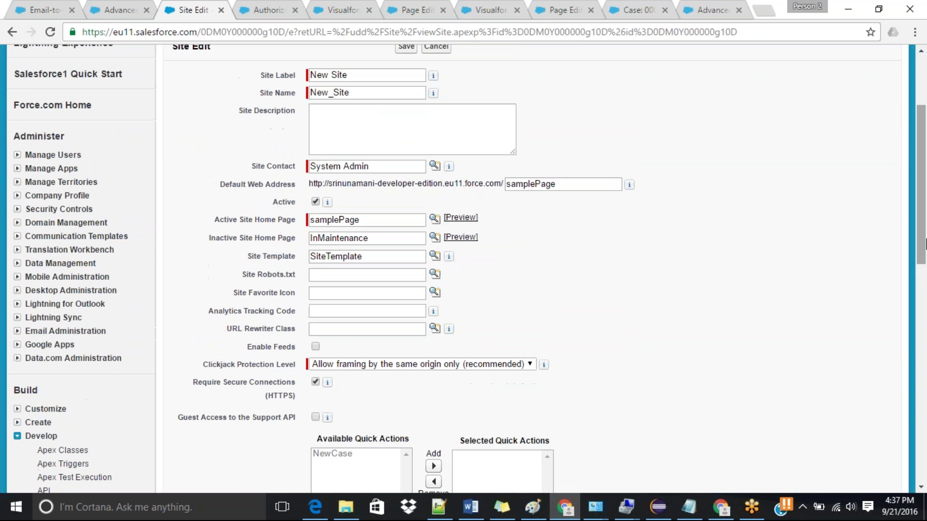
pyautogui.click(406, 149)
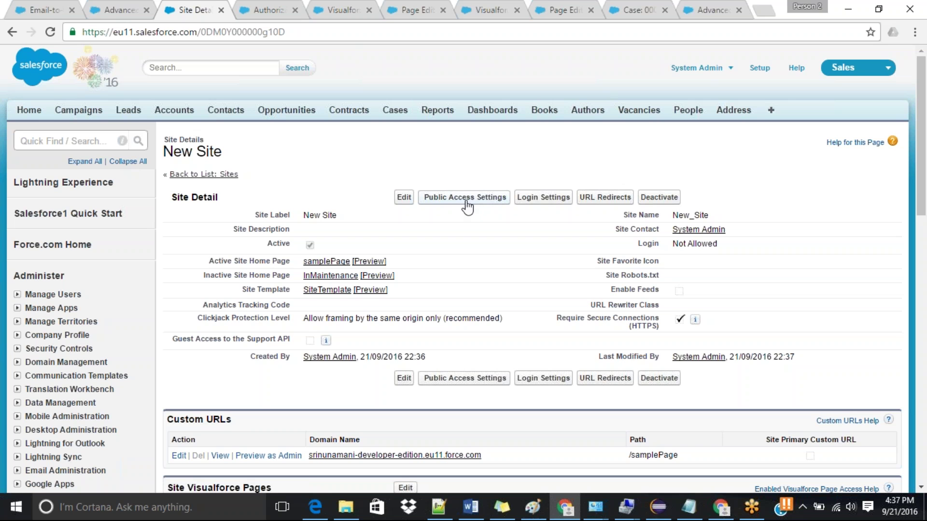
# Step: Open Public Access Settings to view the New Site Profile's Enabled Visualforce Page Access list
pyautogui.click(464, 199)
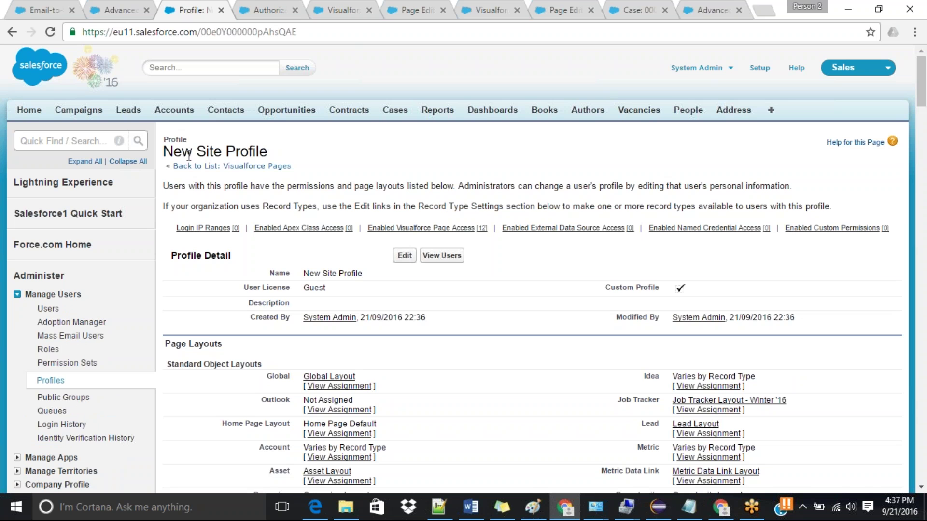
pyautogui.moveTo(165, 152); pyautogui.dragTo(222, 150)
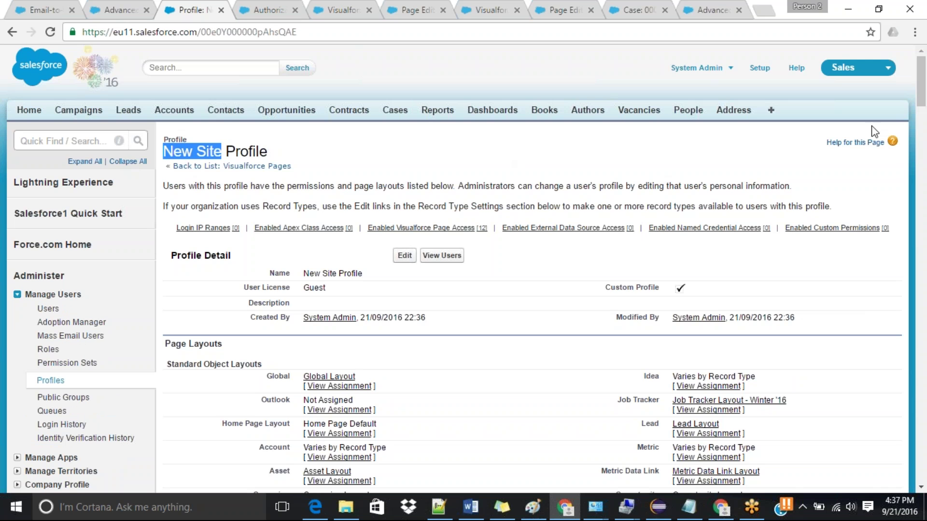
pyautogui.moveTo(925, 73)
pyautogui.mouseDown()
pyautogui.moveTo(926, 174)
pyautogui.moveTo(925, 77)
pyautogui.mouseUp()
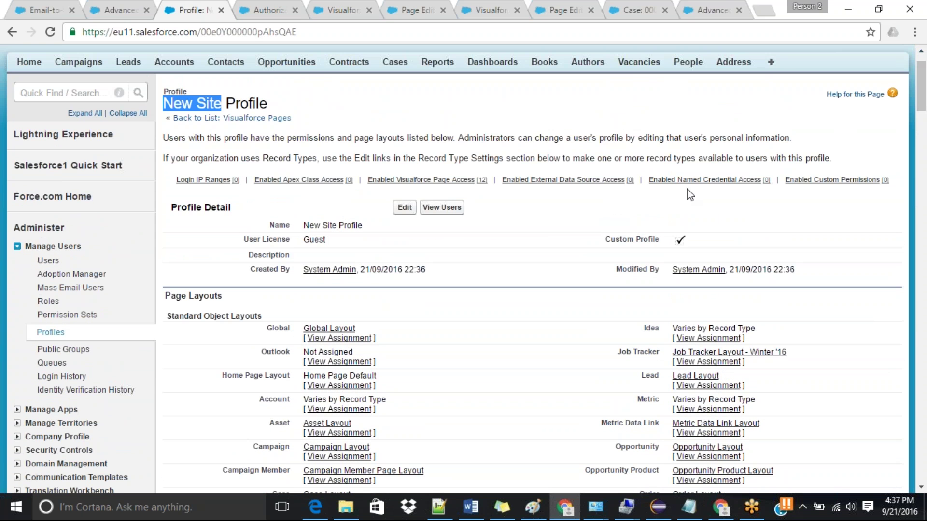
pyautogui.moveTo(465, 183)
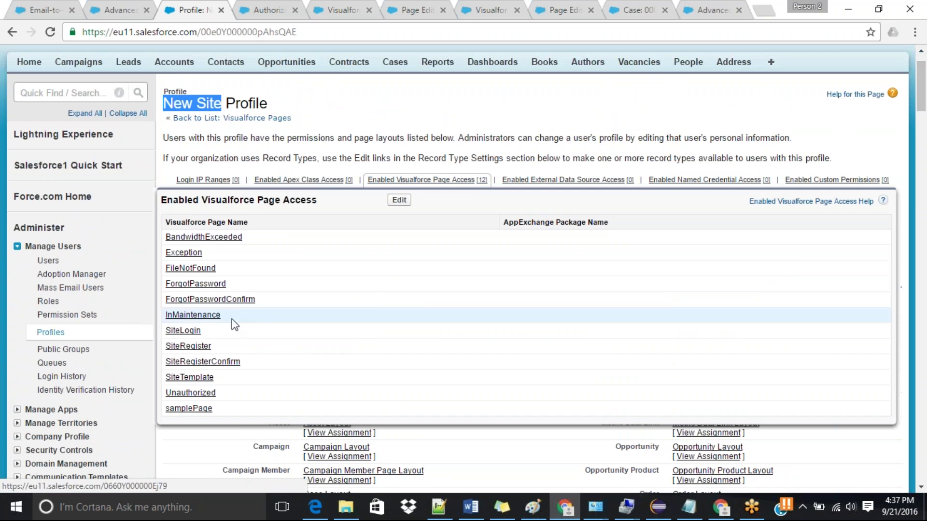
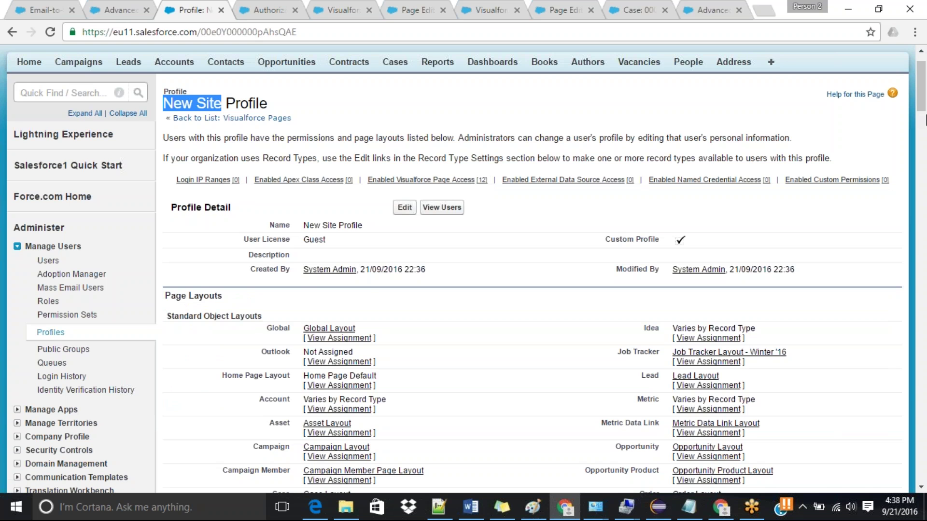
# Step: Review the New Site Profile detail page, then open it in Profile Edit via the Password Policies Edit button
pyautogui.moveTo(925, 100); pyautogui.dragTo(925, 364)
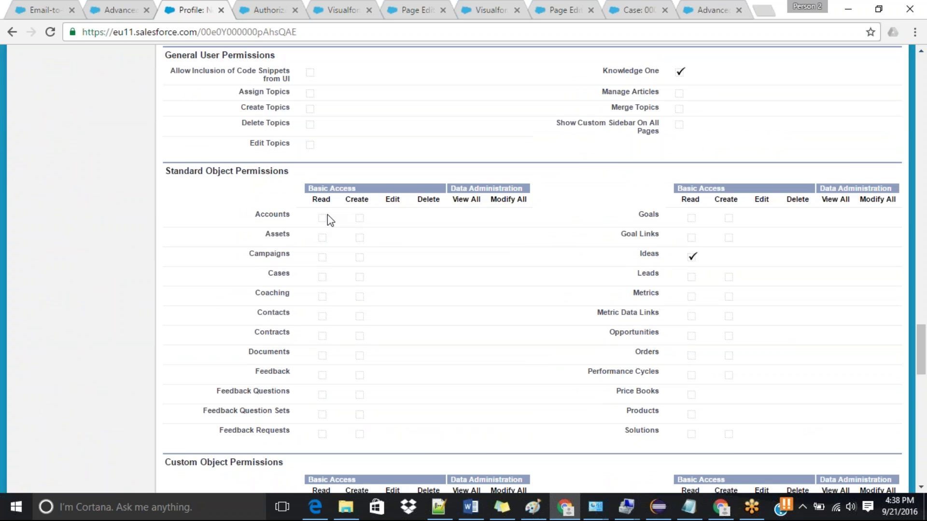
pyautogui.moveTo(923, 361); pyautogui.dragTo(924, 364)
pyautogui.scroll(-10, 637, 379)
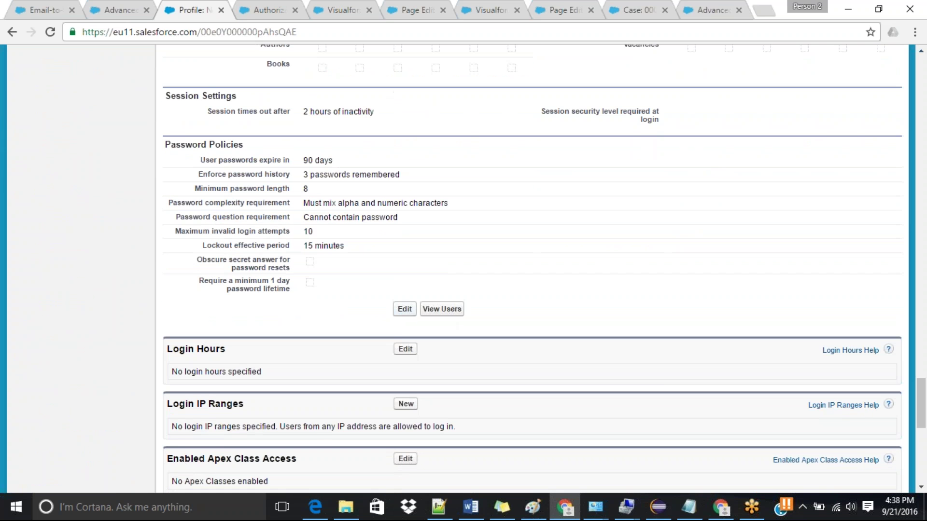
pyautogui.click(405, 310)
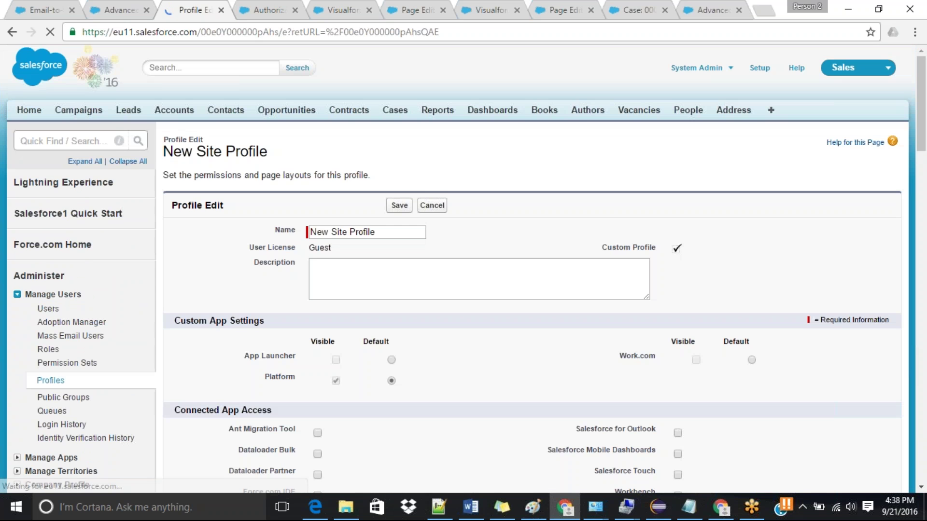
# Step: Tick Read for Accounts under Standard Object Permissions and save the New Site Profile
pyautogui.moveTo(924, 134); pyautogui.dragTo(926, 244)
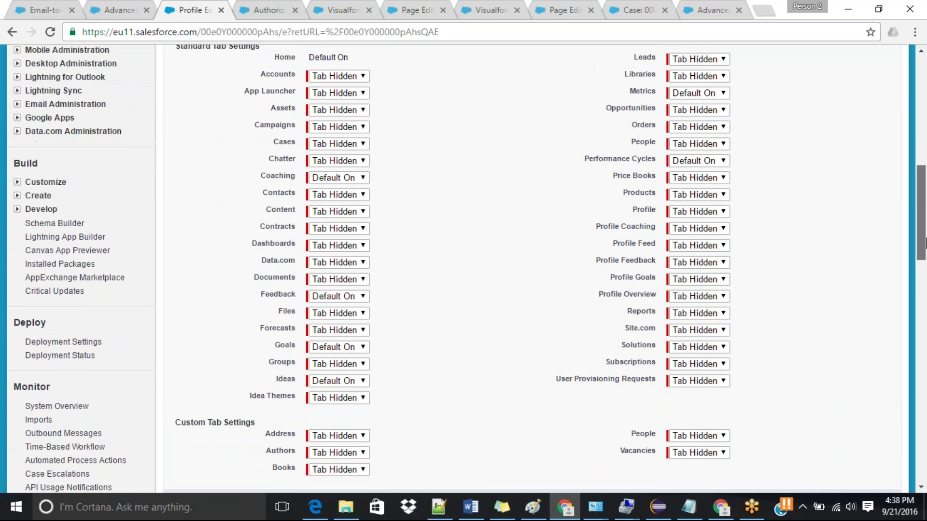
pyautogui.scroll(-12, 485, 303)
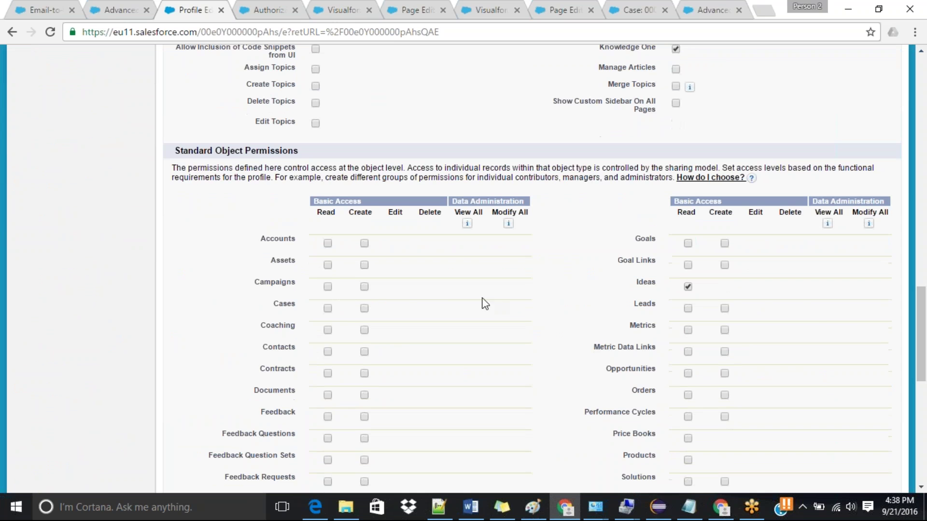
pyautogui.click(328, 244)
pyautogui.scroll(2, 917, 304)
pyautogui.moveTo(917, 304); pyautogui.dragTo(924, 111)
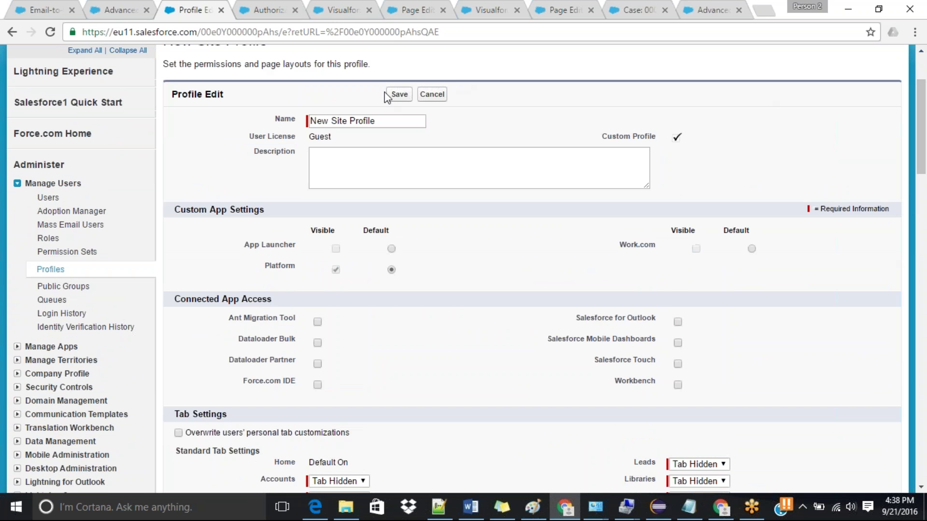
pyautogui.click(399, 94)
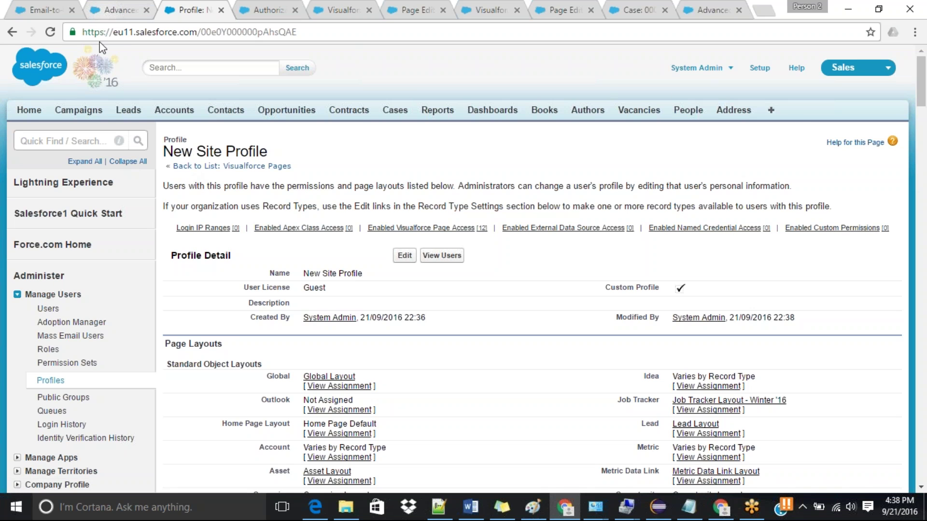
# Step: Find Sites through a Quick Find search for 'site' and open the New Site details
pyautogui.click(84, 141)
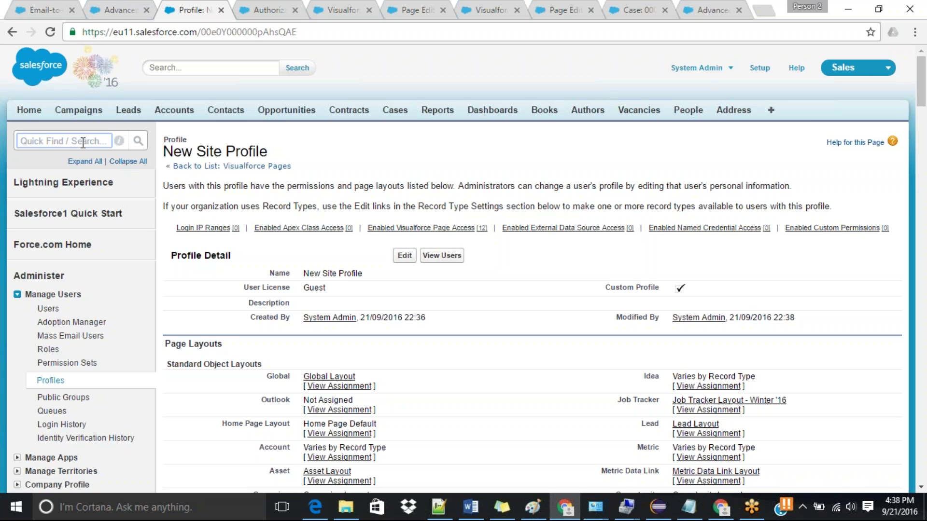
pyautogui.write('site')
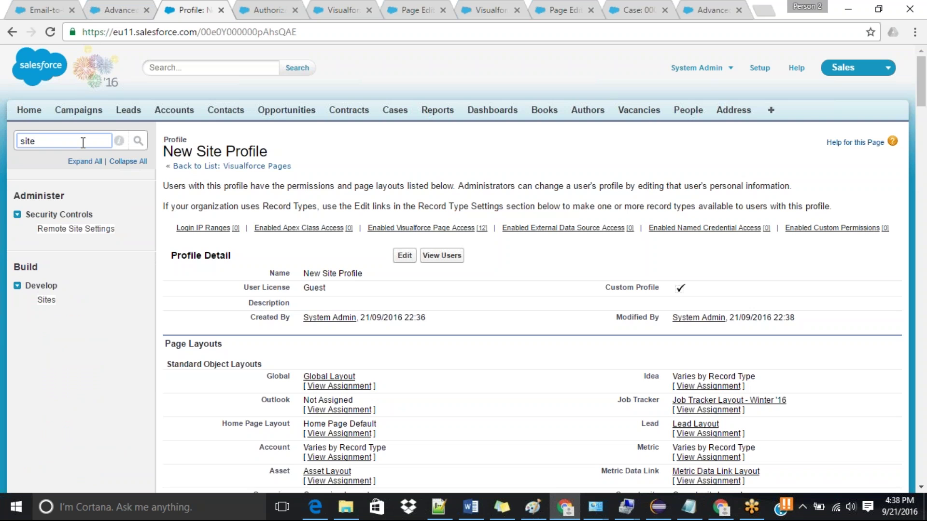
pyautogui.click(46, 300)
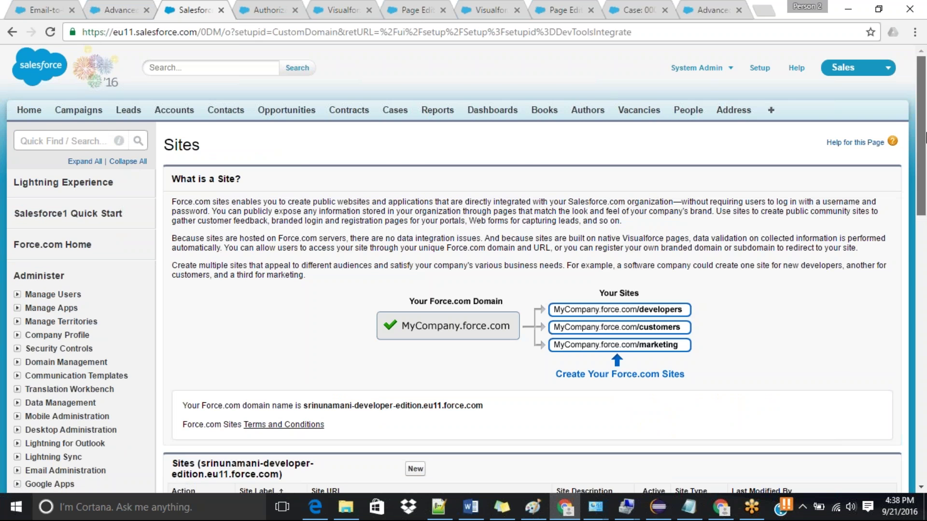
pyautogui.moveTo(926, 138); pyautogui.dragTo(902, 248)
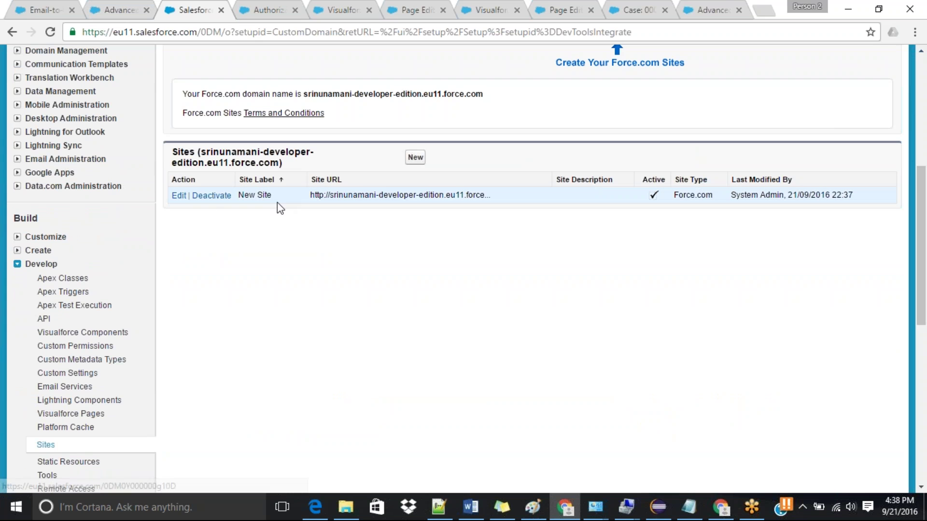
pyautogui.click(255, 195)
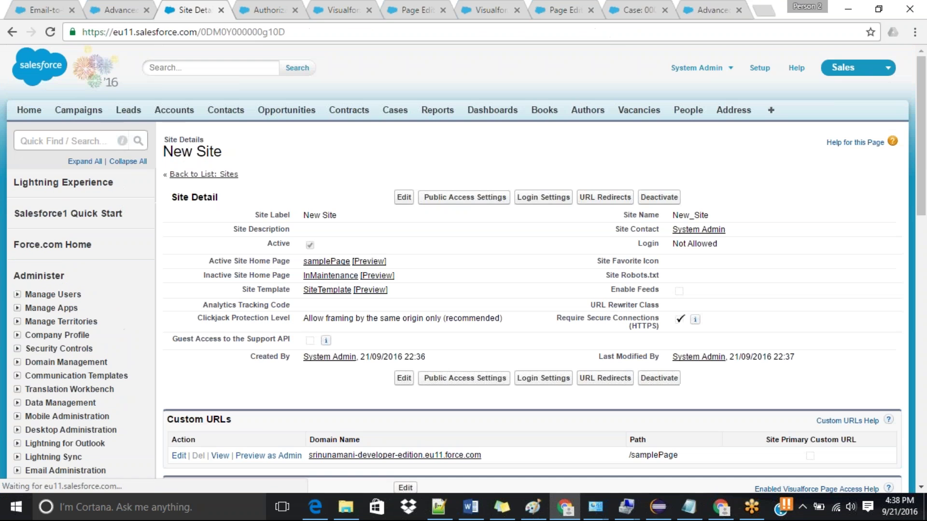
# Step: Preview New Site as admin, showing samplePage's empty All Accounts list, and check the other open tabs
pyautogui.click(257, 459)
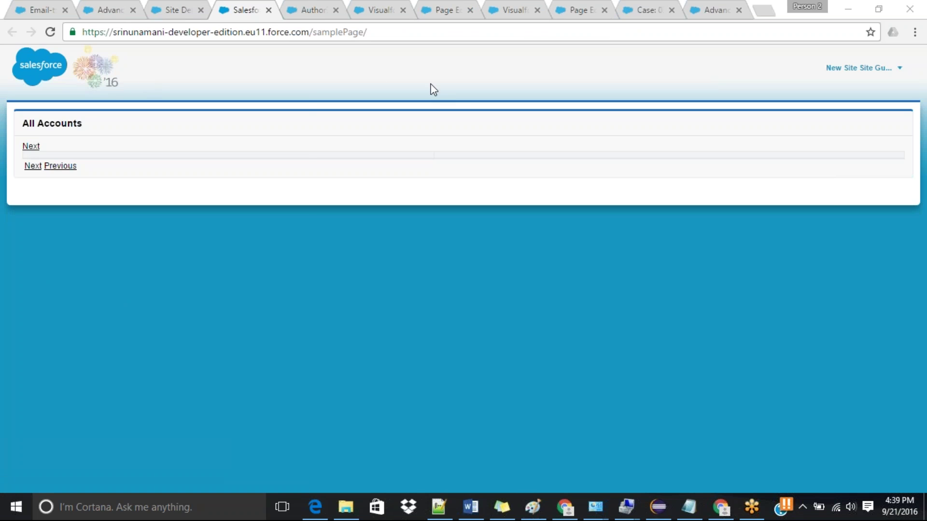
pyautogui.click(896, 69)
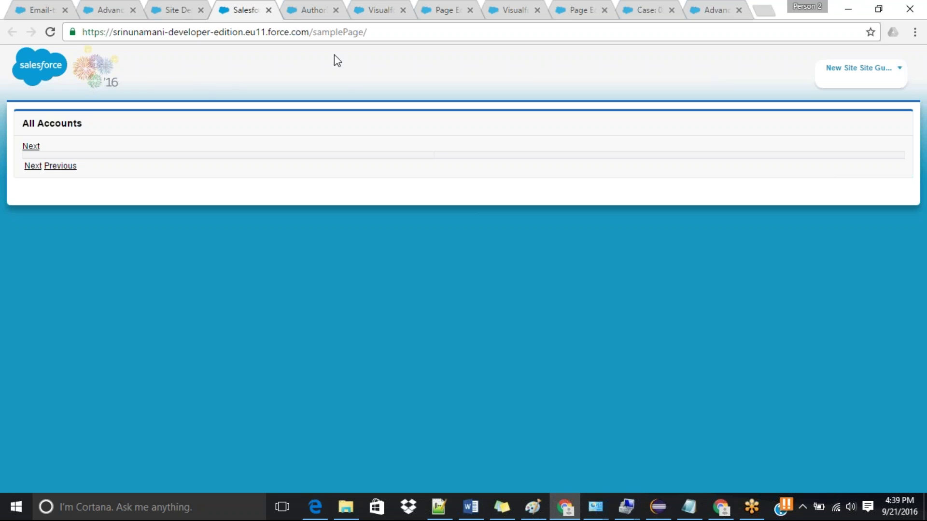
pyautogui.click(309, 9)
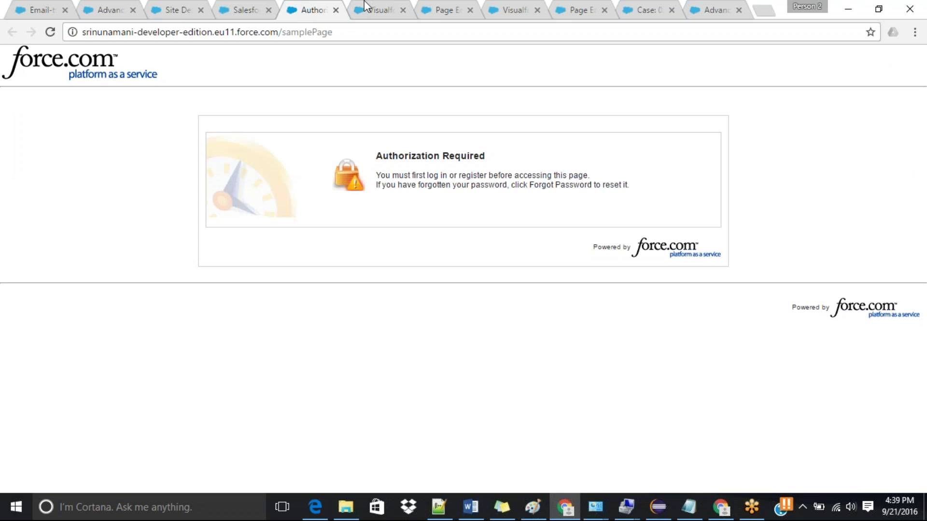
pyautogui.click(371, 7)
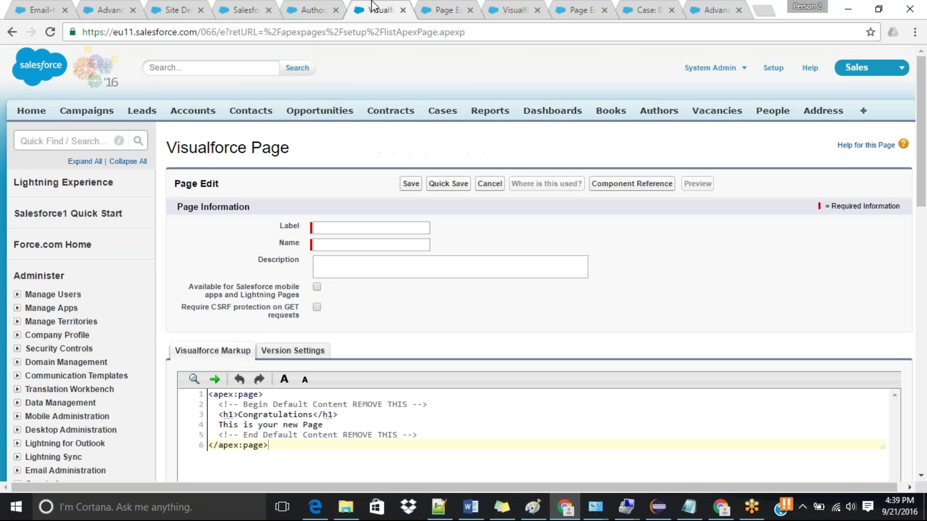
# Step: Add showHeader="false" to samplePage's <apex:page> tag via autocomplete and save with Ctrl+S
pyautogui.click(403, 10)
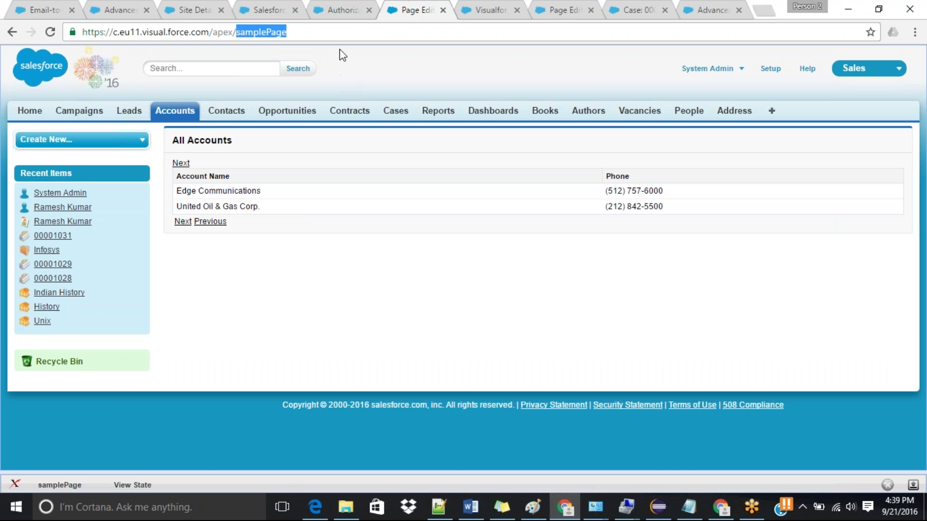
pyautogui.click(913, 484)
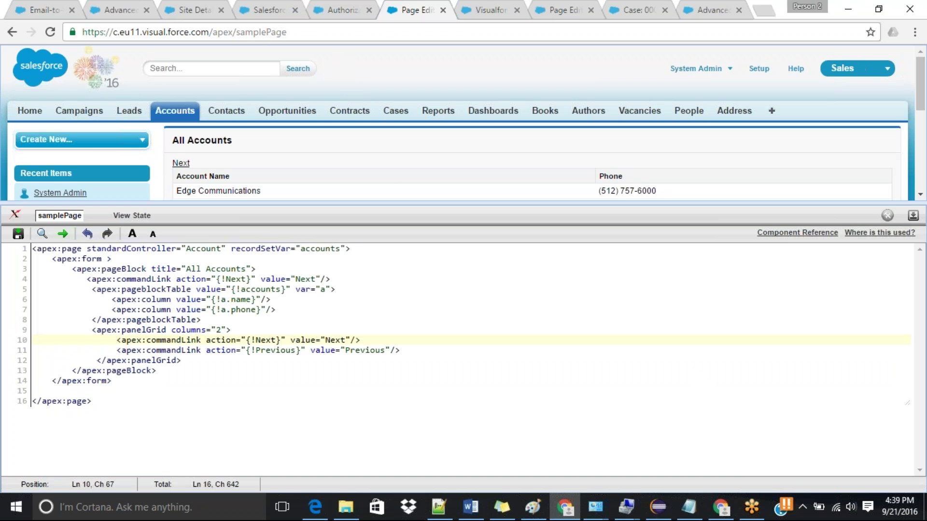
pyautogui.click(346, 250)
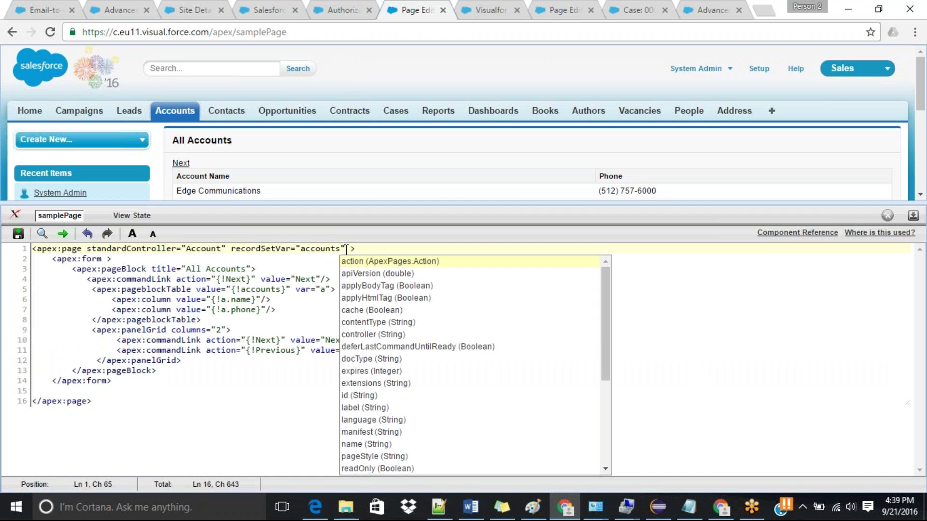
pyautogui.write('show')
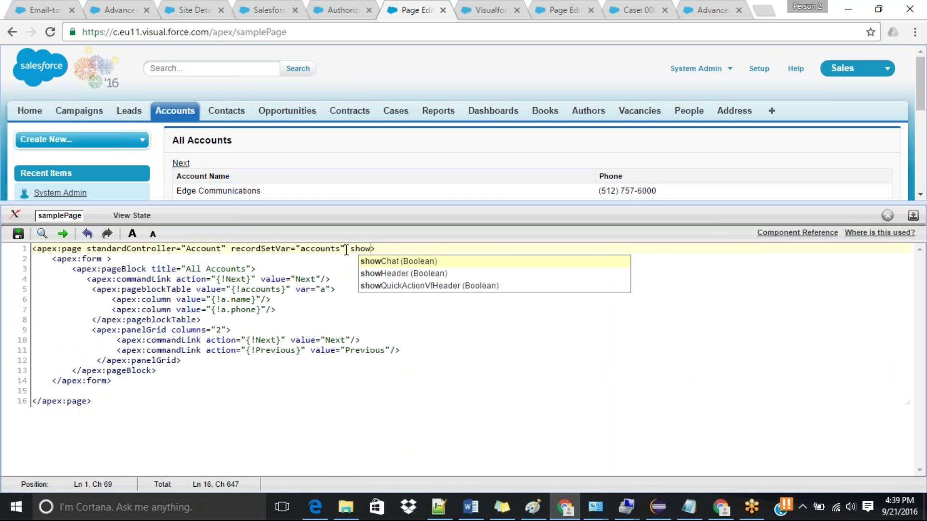
pyautogui.press('Down')
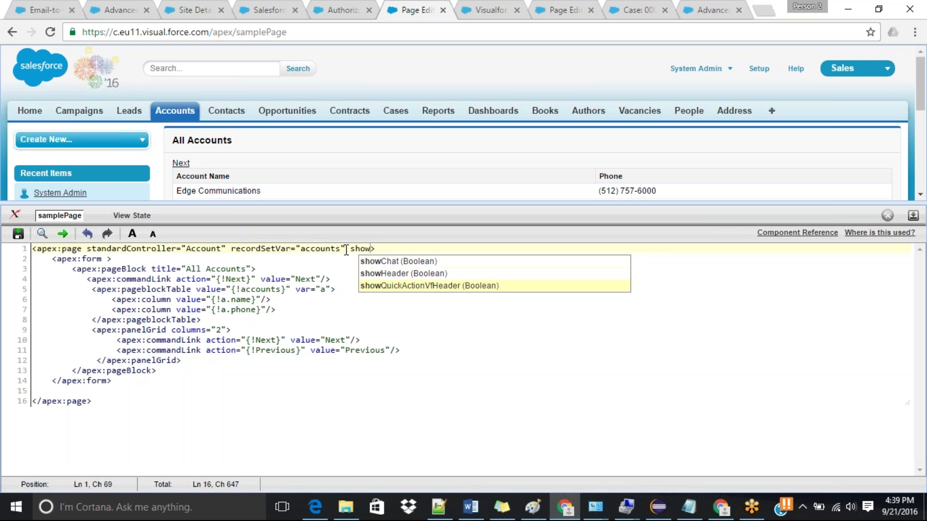
pyautogui.press('Up')
pyautogui.press('Return')
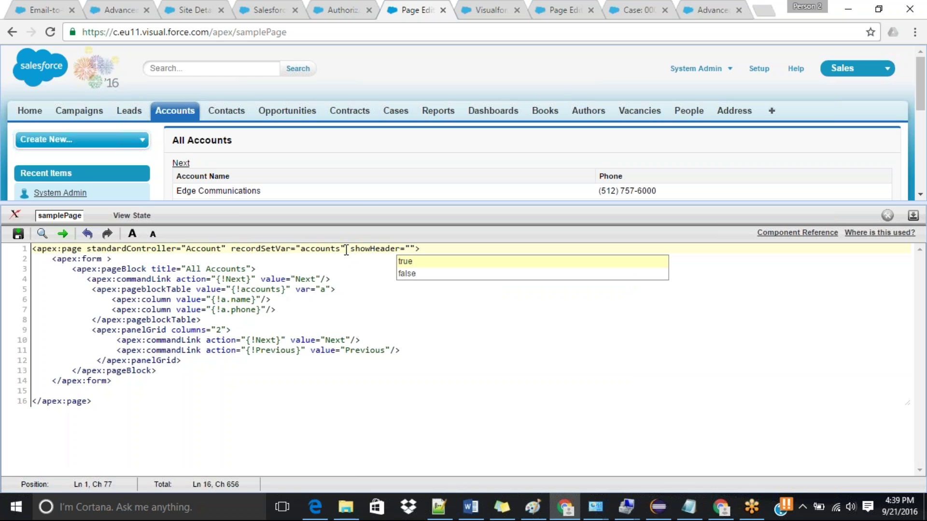
pyautogui.press('Down')
pyautogui.press('Return')
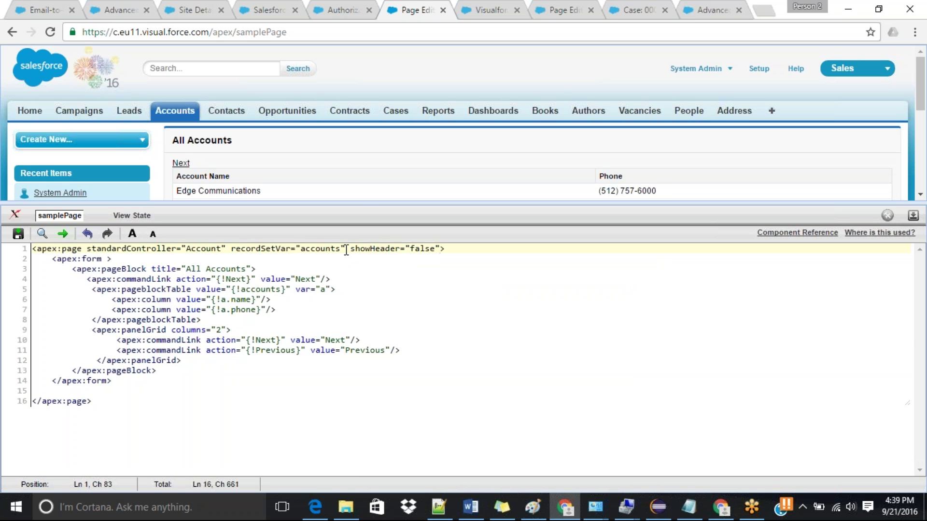
pyautogui.hotkey('ctrl', 's')
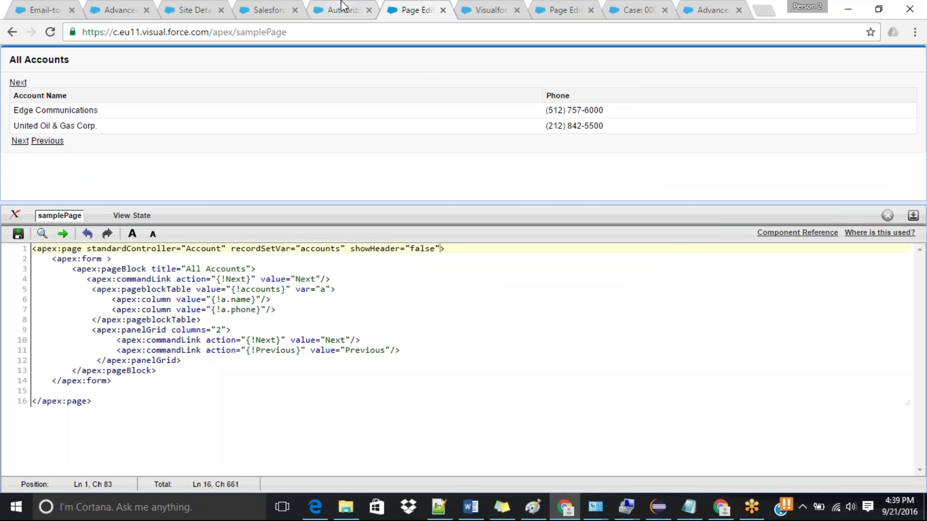
# Step: Preview New Site as admin again and reload to see the headerless samplePage
pyautogui.click(204, 7)
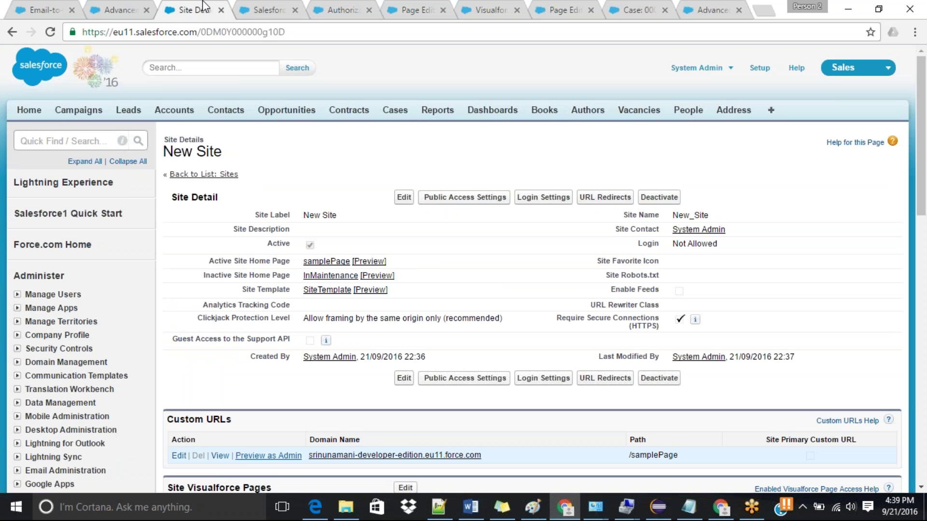
pyautogui.click(270, 456)
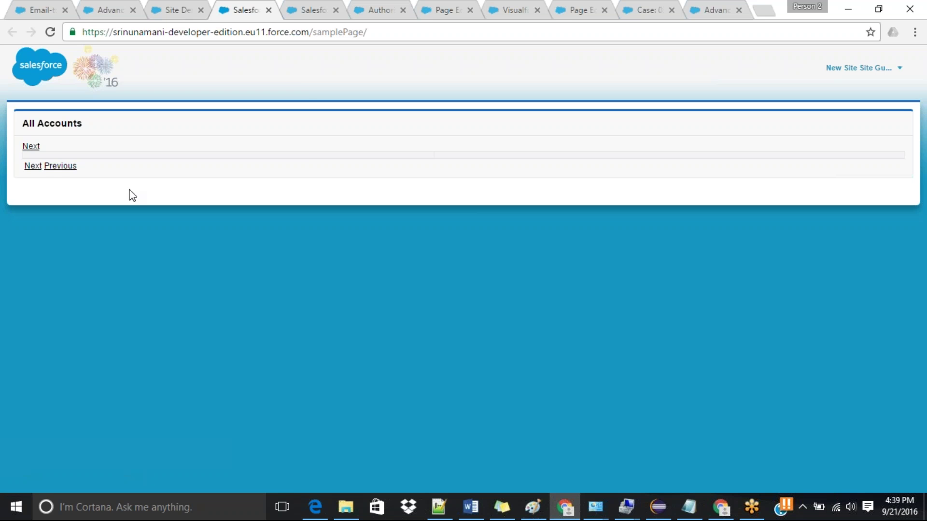
pyautogui.click(49, 33)
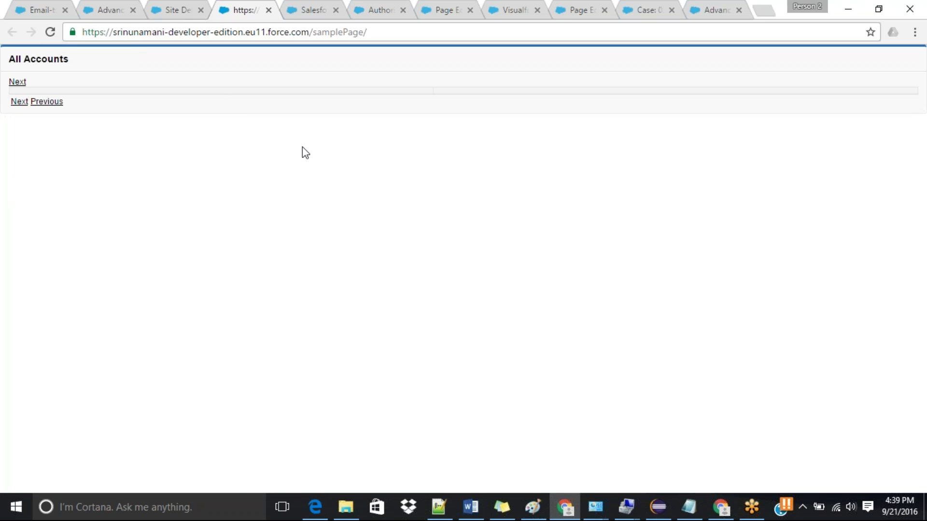
pyautogui.click(269, 10)
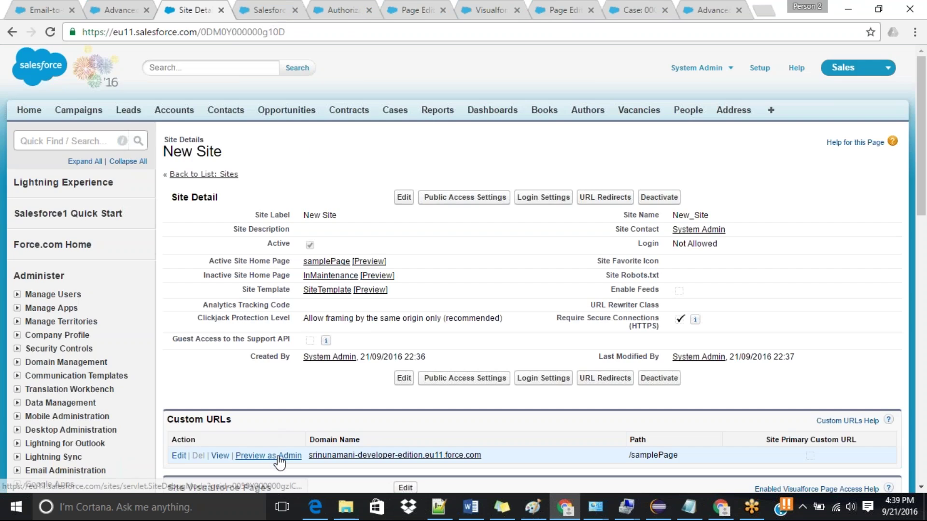
pyautogui.click(273, 456)
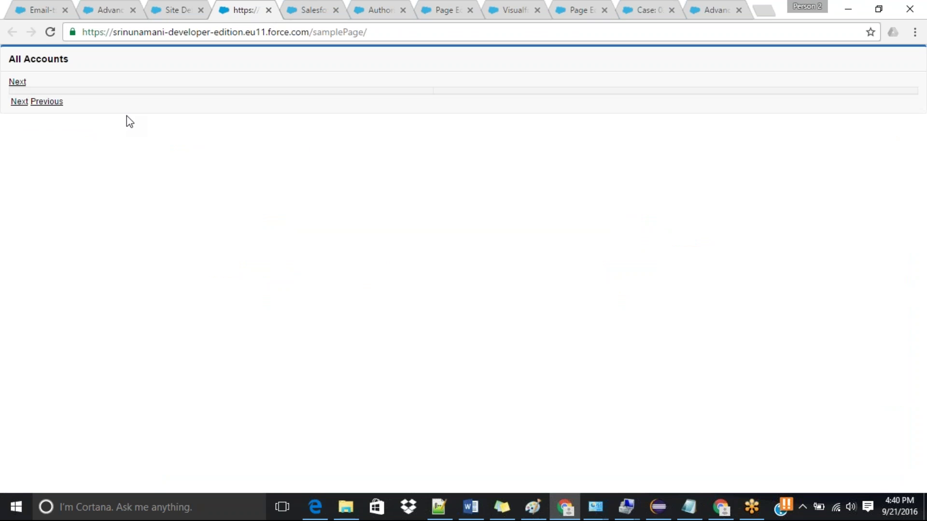
pyautogui.click(180, 8)
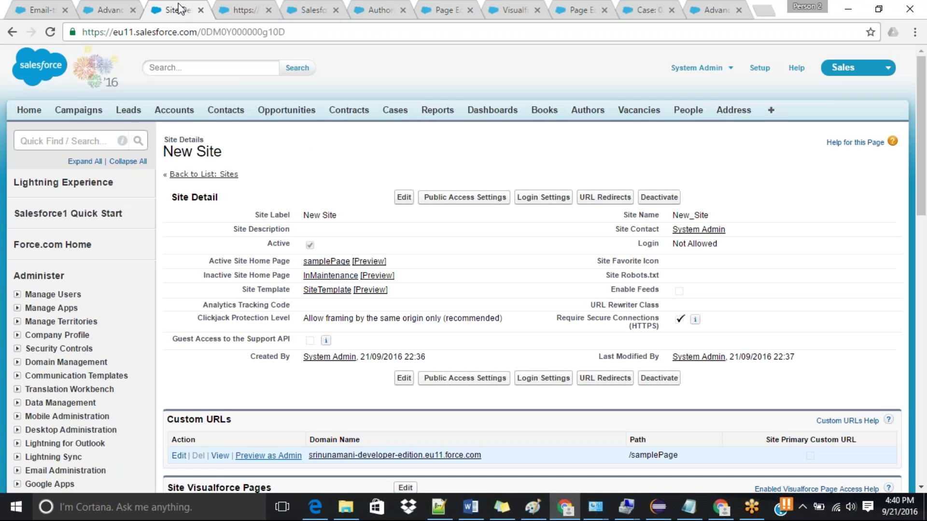
# Step: Scroll New Site details to Custom URLs and select the site's domain name for copying
pyautogui.scroll(-1, 922, 210)
pyautogui.scroll(-4, 923, 210)
pyautogui.scroll(4, 923, 212)
pyautogui.moveTo(923, 212); pyautogui.dragTo(925, 255)
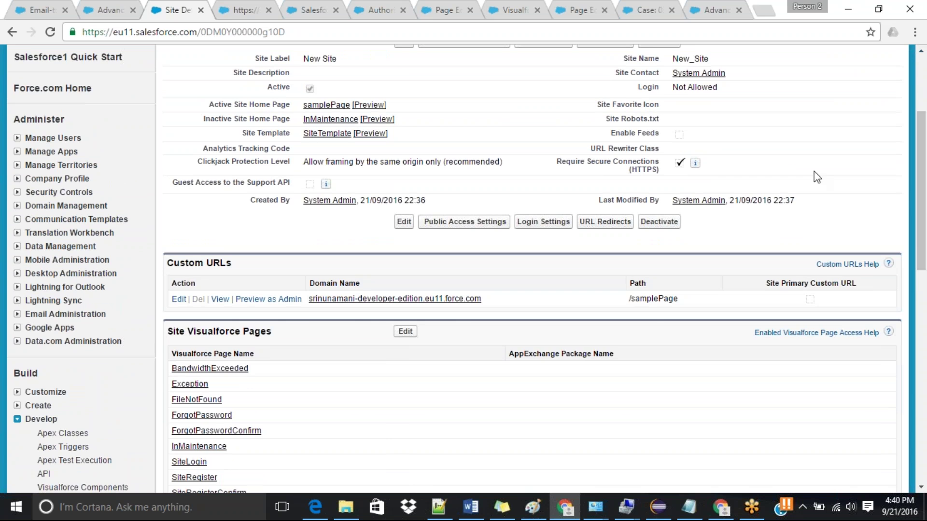
pyautogui.moveTo(925, 207); pyautogui.dragTo(925, 170)
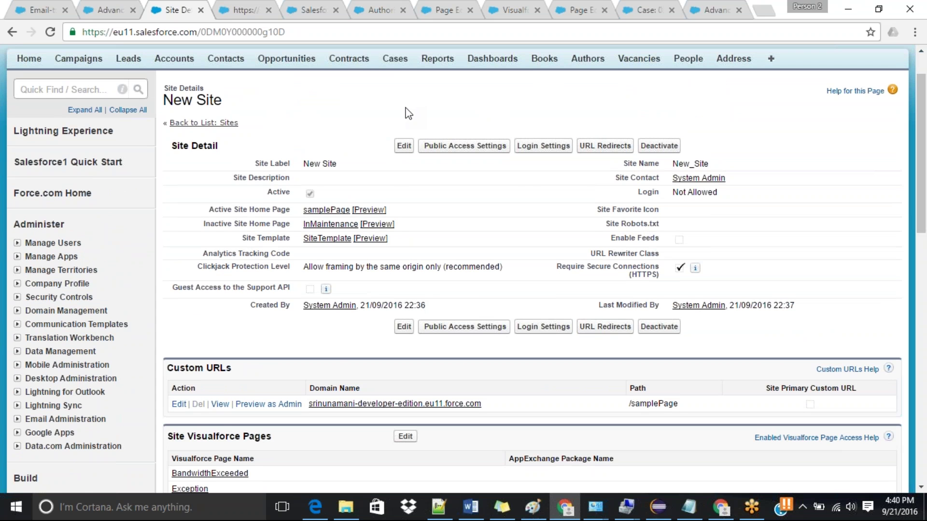
pyautogui.moveTo(924, 189); pyautogui.dragTo(925, 219)
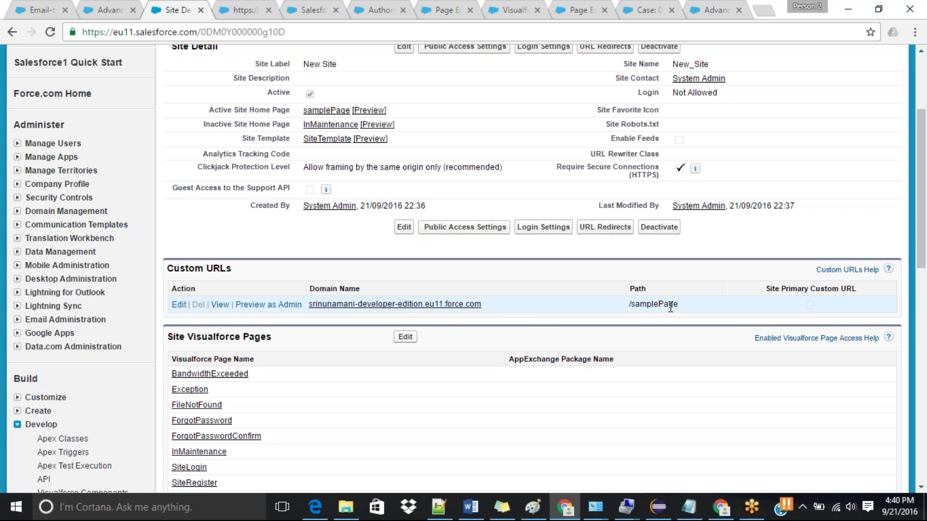
pyautogui.moveTo(491, 311); pyautogui.dragTo(304, 301)
pyautogui.hotkey('ctrl', 'c')
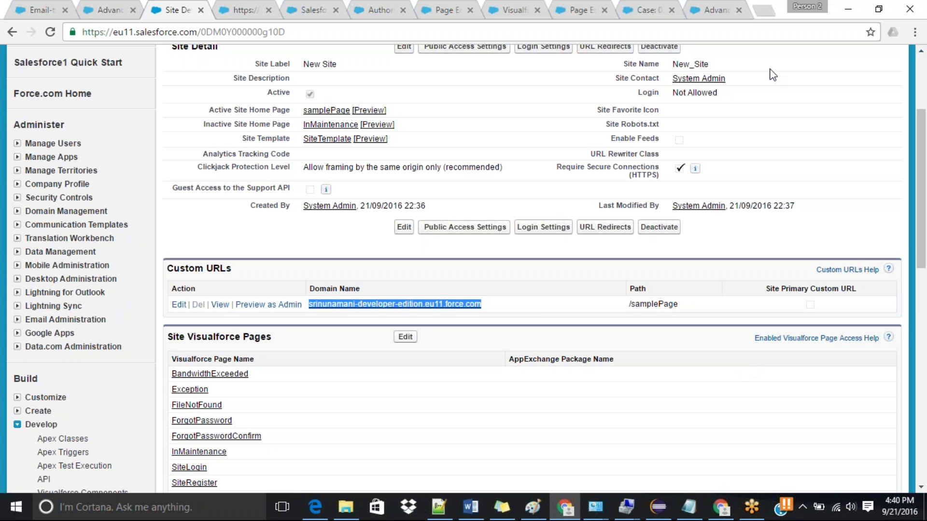
# Step: Paste the site domain into a new tab of the logged-out browser window
pyautogui.click(721, 507)
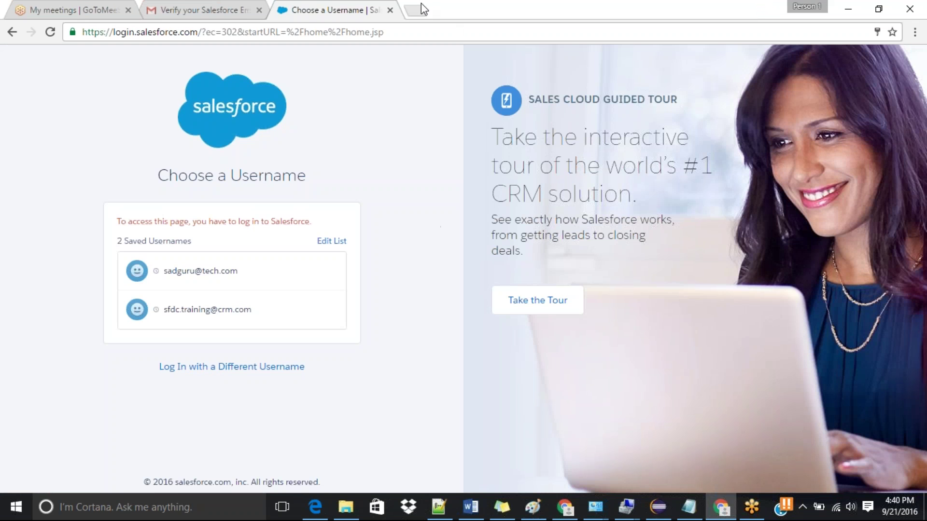
pyautogui.click(423, 7)
pyautogui.hotkey('ctrl', 'v')
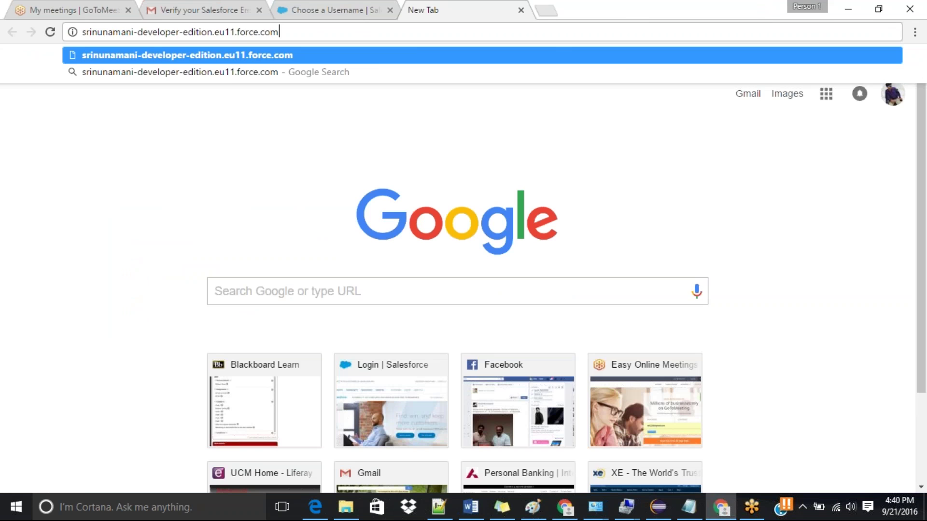
pyautogui.hotkey('alt', 'Tab')
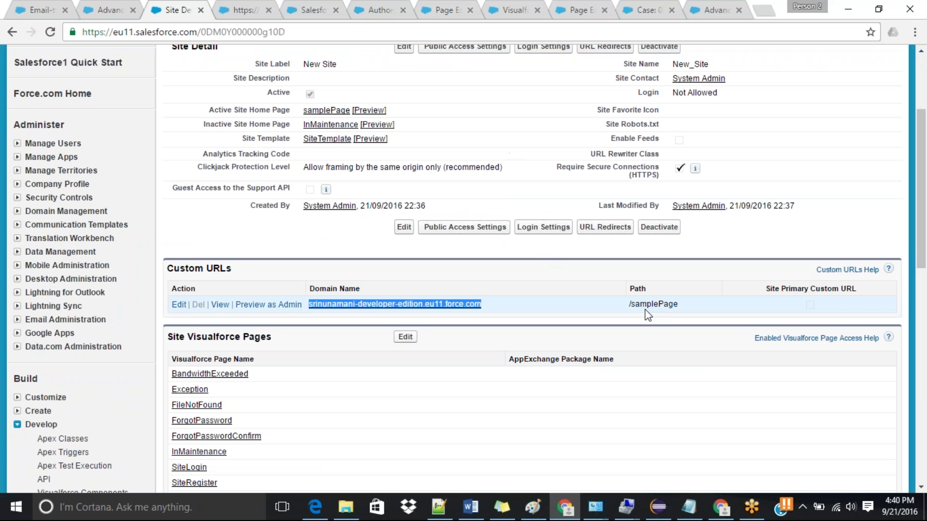
# Step: Append /samplePage to that address and load it, showing an empty All Accounts page
pyautogui.moveTo(630, 306); pyautogui.dragTo(679, 309)
pyautogui.hotkey('ctrl', 'c')
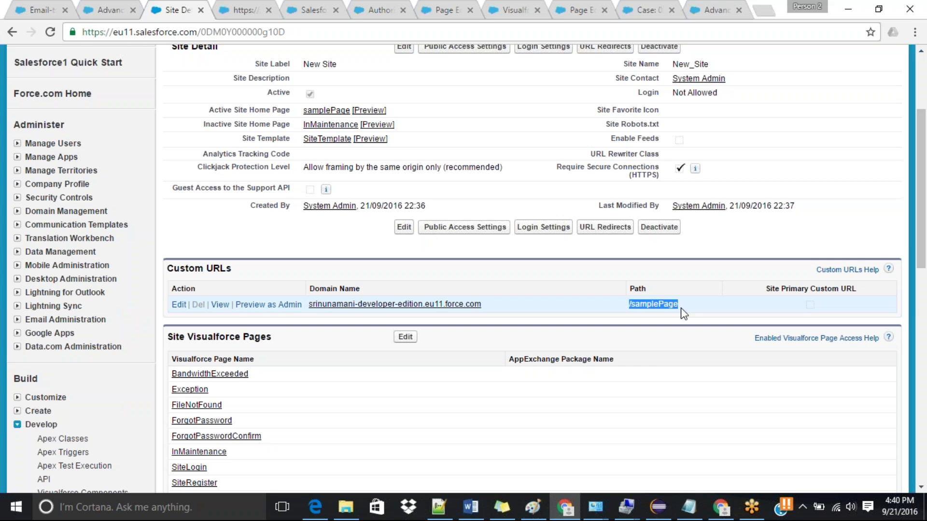
pyautogui.hotkey('alt', 'Tab')
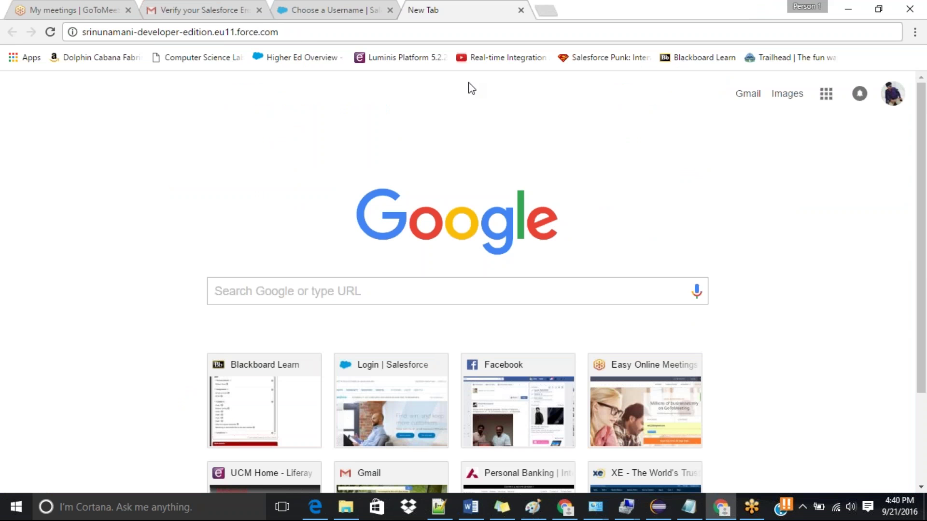
pyautogui.hotkey('ctrl', 'l')
pyautogui.click(280, 32)
pyautogui.hotkey('ctrl', 'v')
pyautogui.press('Return')
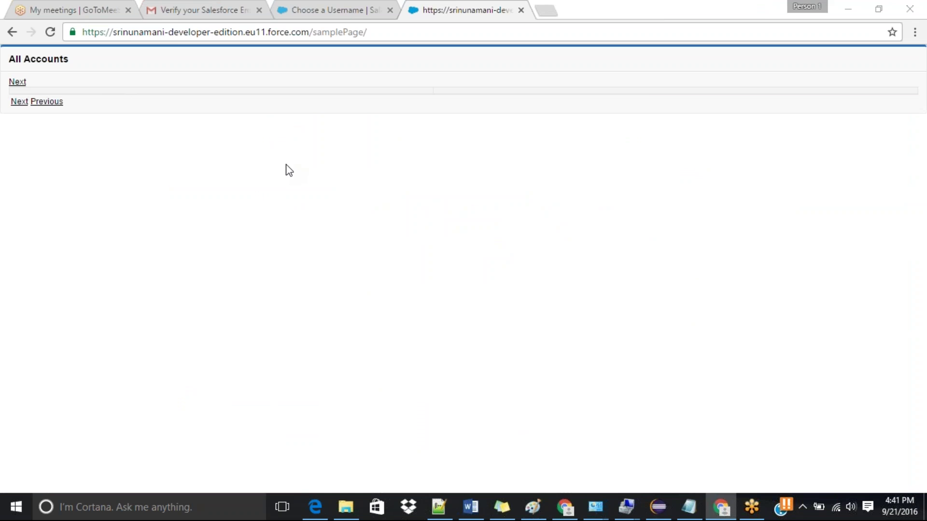
pyautogui.hotkey('alt', 'Tab')
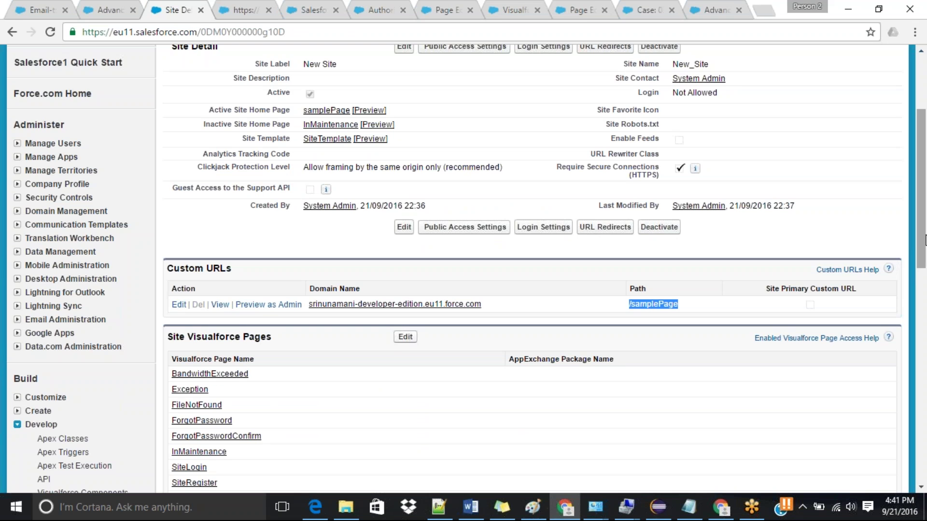
pyautogui.scroll(-3, 925, 284)
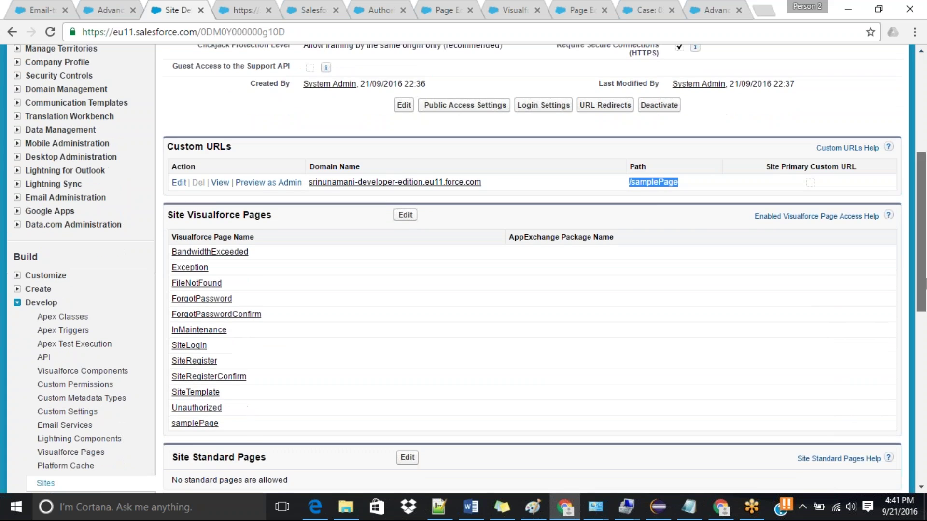
# Step: Open the site's custom URL from New Site details, then close that tab
pyautogui.scroll(-1, 926, 283)
pyautogui.scroll(1, 925, 285)
pyautogui.moveTo(926, 285); pyautogui.dragTo(925, 258)
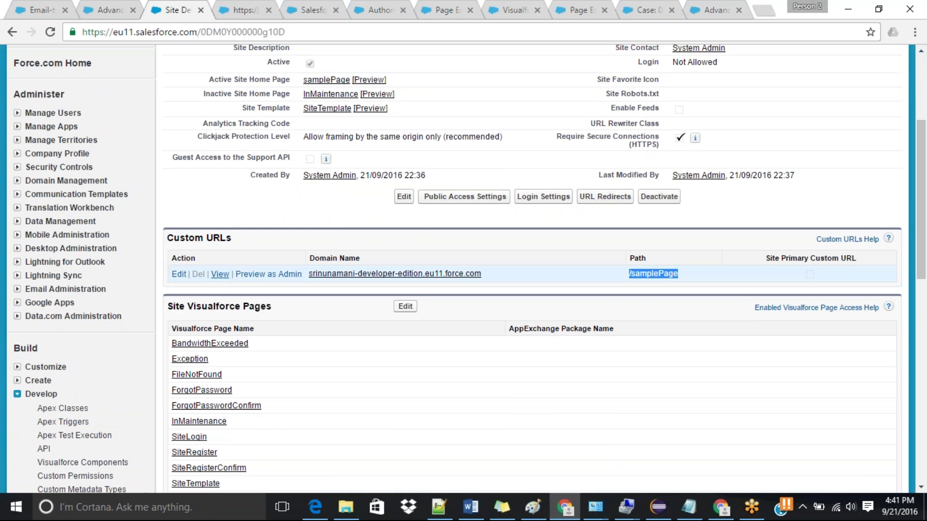
pyautogui.click(220, 274)
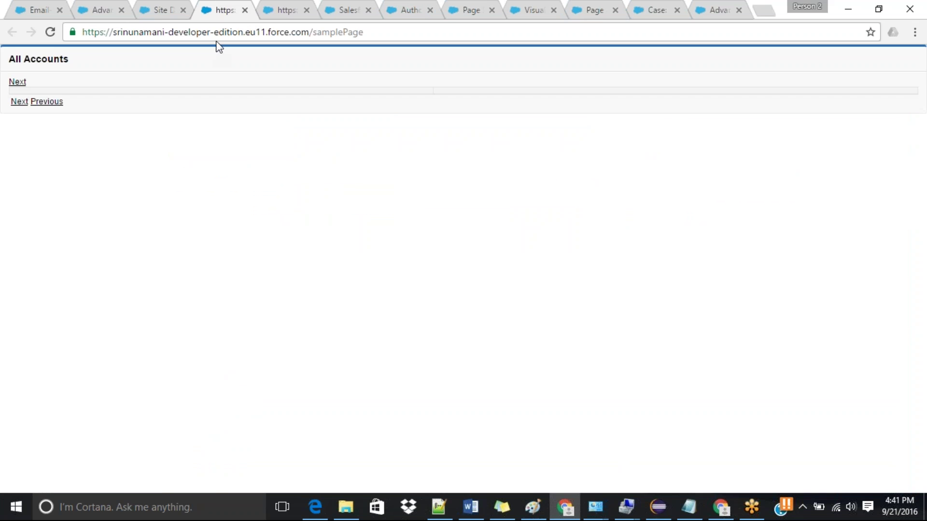
pyautogui.click(245, 10)
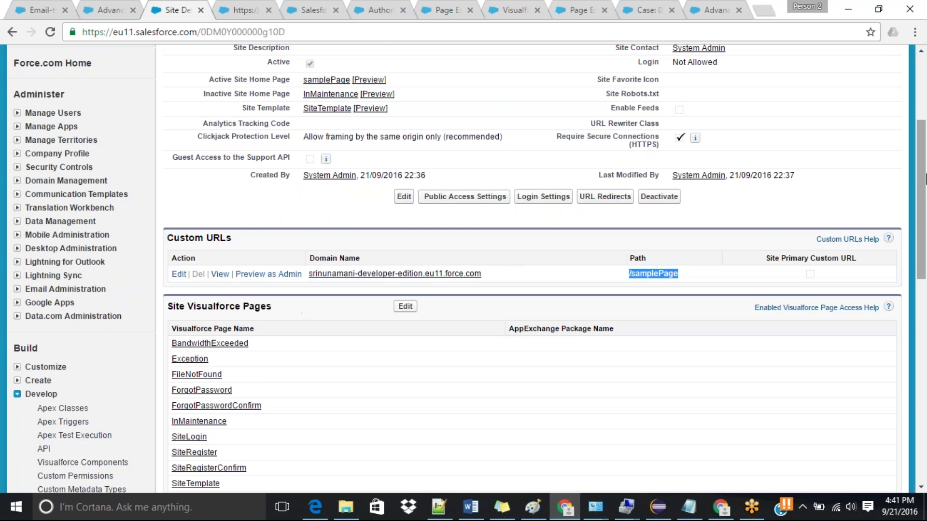
# Step: Search Quick Find for 'pages' and close the Authorization Required and samplePage editor tabs
pyautogui.moveTo(925, 181); pyautogui.dragTo(925, 121)
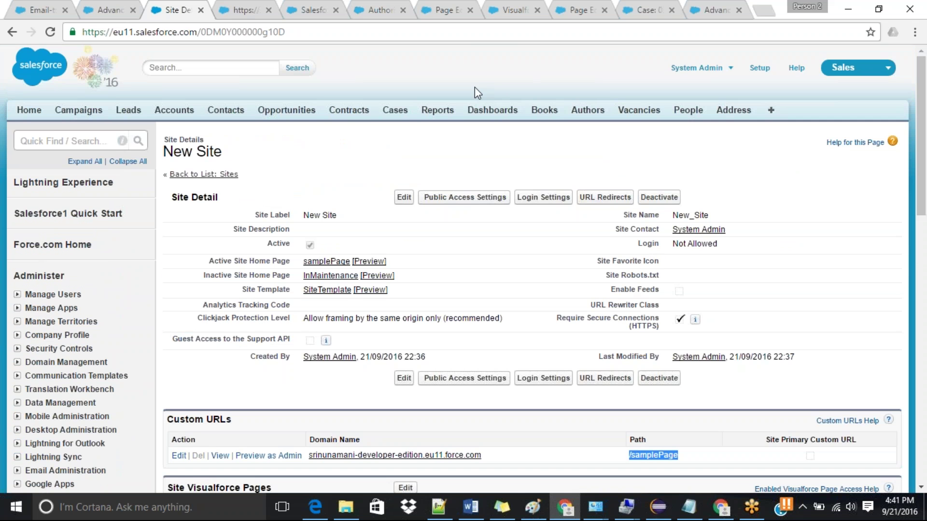
pyautogui.click(90, 142)
pyautogui.write('pa')
pyautogui.write('es')
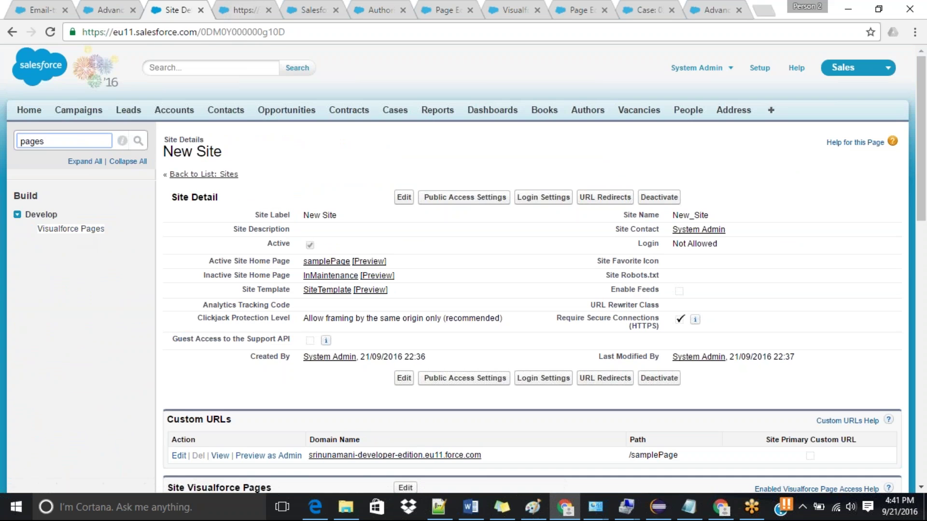
pyautogui.click(244, 10)
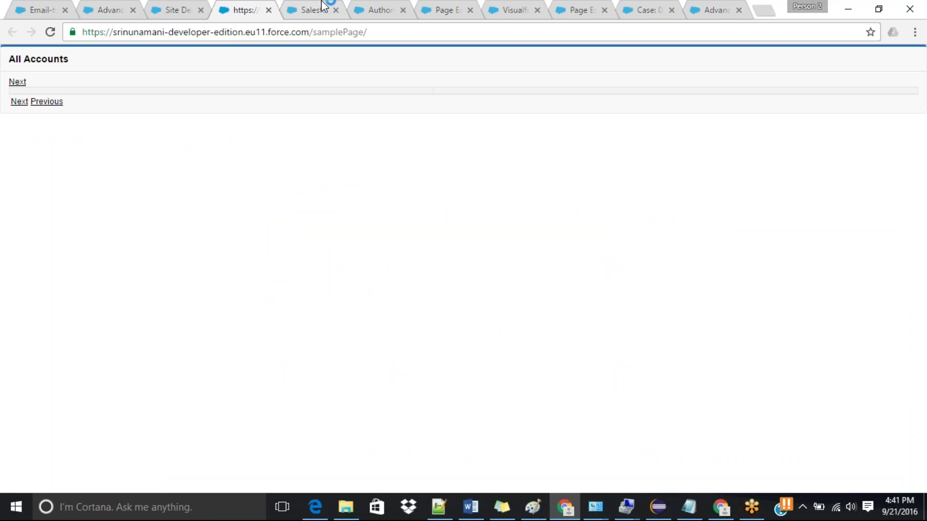
pyautogui.click(319, 6)
pyautogui.click(373, 7)
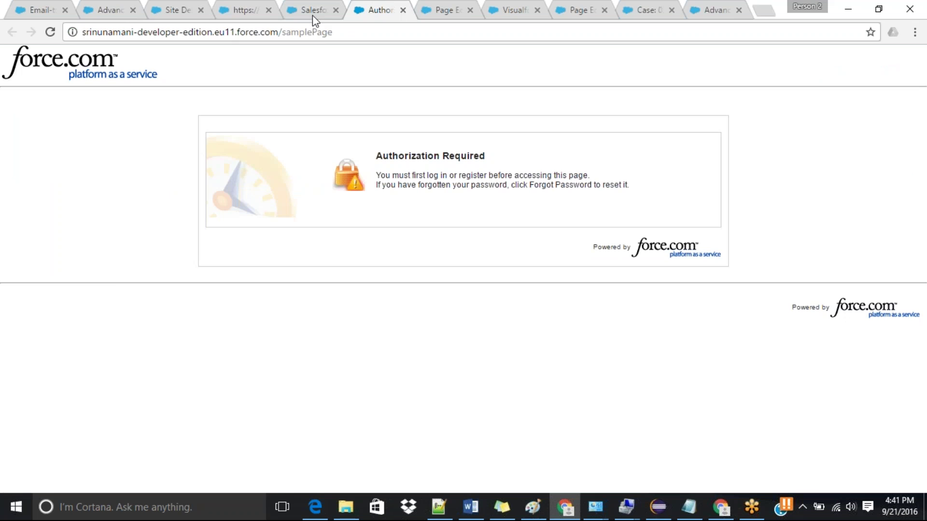
pyautogui.click(403, 10)
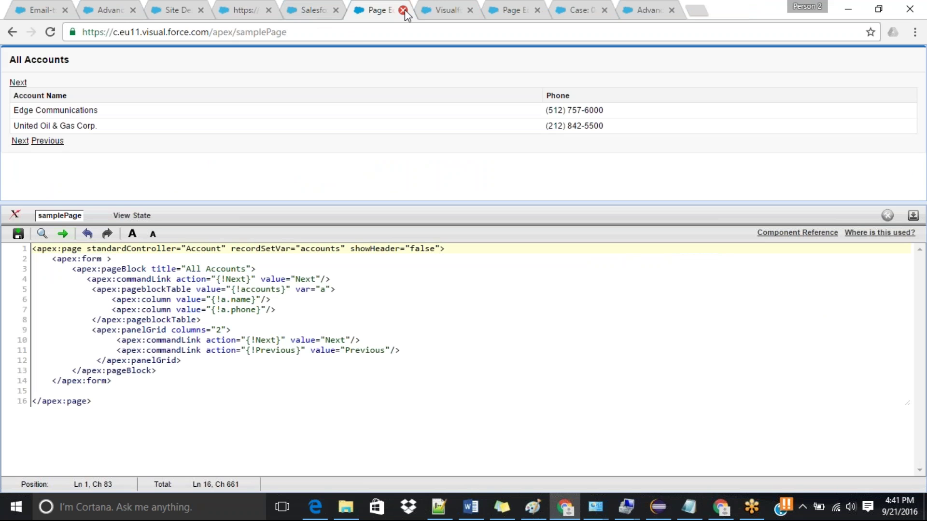
pyautogui.click(403, 10)
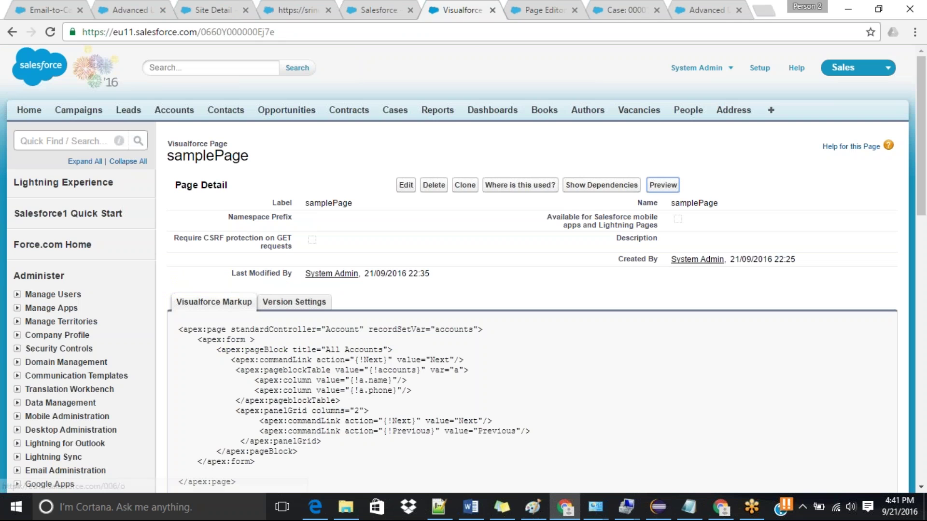
# Step: Go to the apex/myPage address and create the new myPage Visualforce page
pyautogui.doubleClick(263, 31)
pyautogui.write('apex')
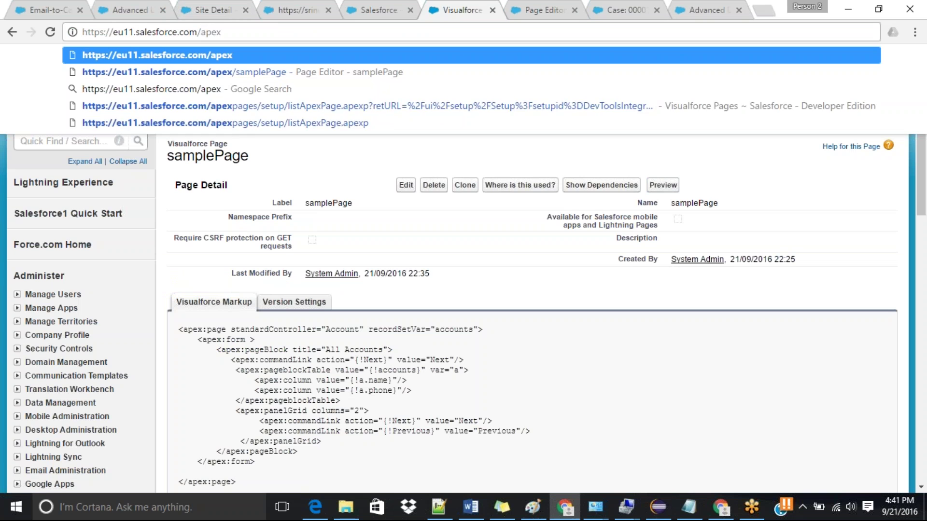
pyautogui.write('/my')
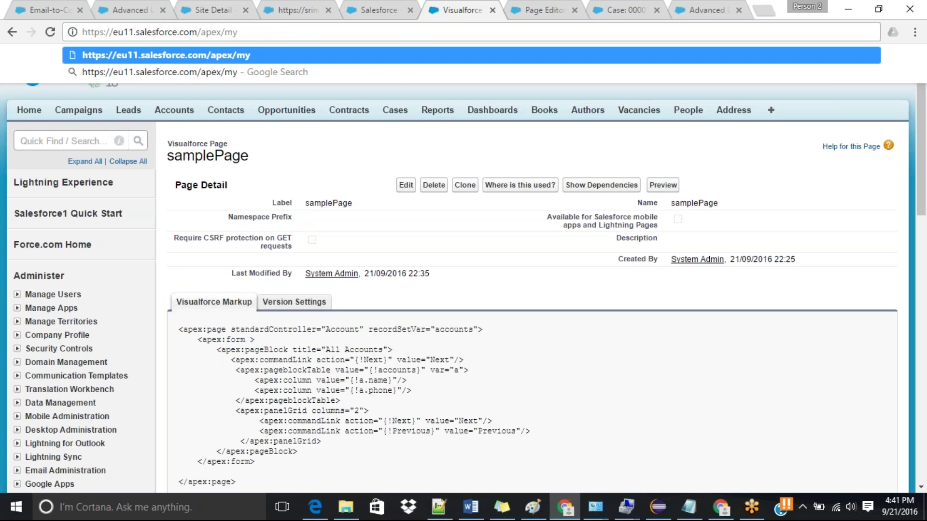
pyautogui.write('Page')
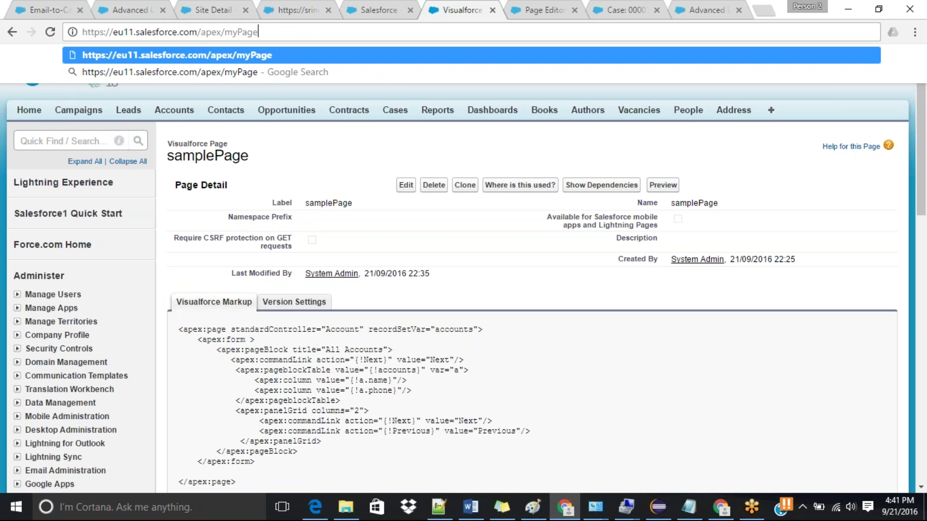
pyautogui.press('Return')
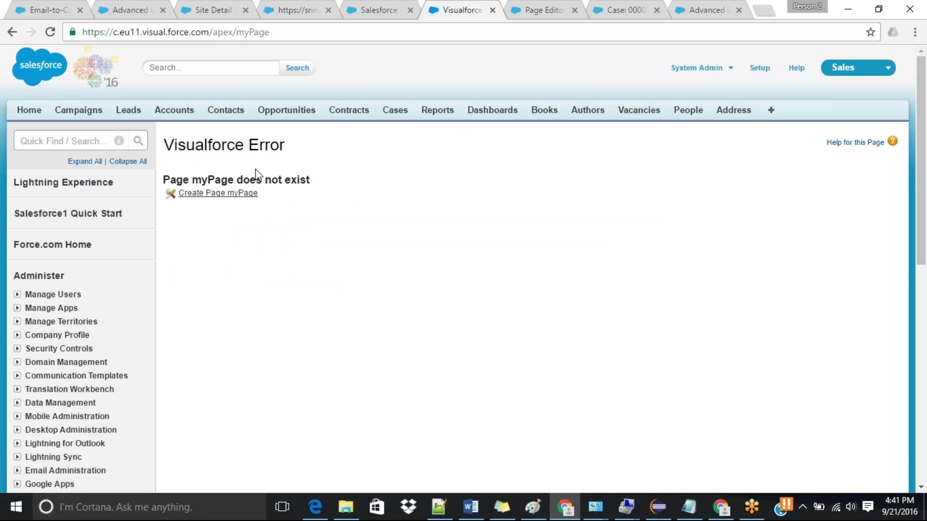
pyautogui.click(234, 193)
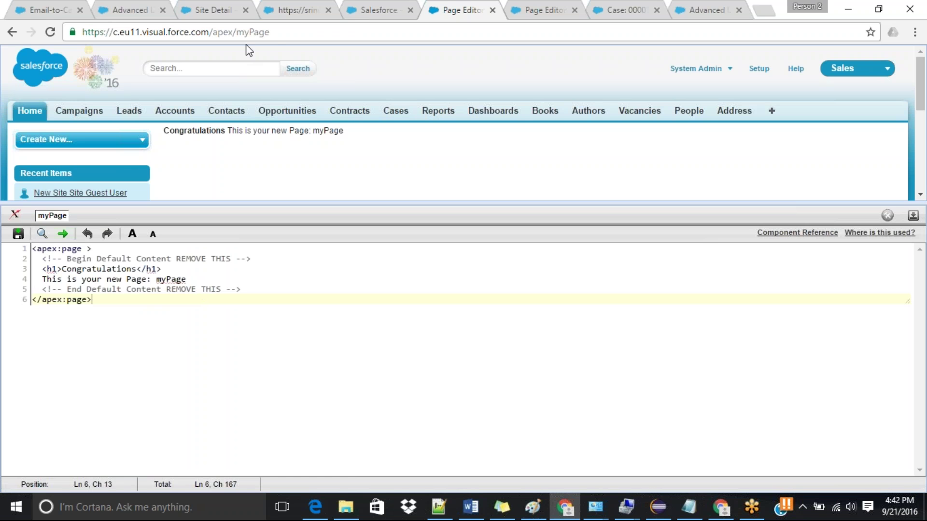
# Step: Collapse the myPage code editor and switch to the New Site details tab
pyautogui.click(913, 216)
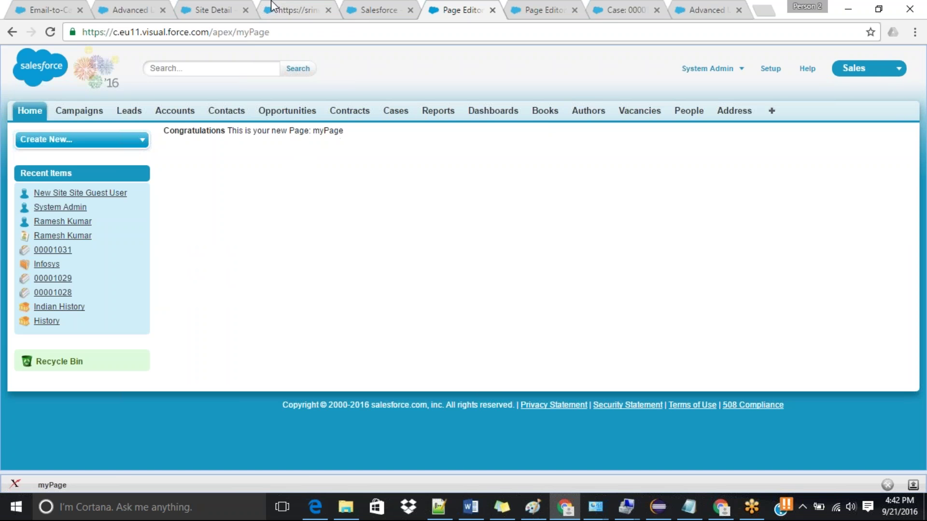
pyautogui.doubleClick(253, 32)
pyautogui.click(299, 6)
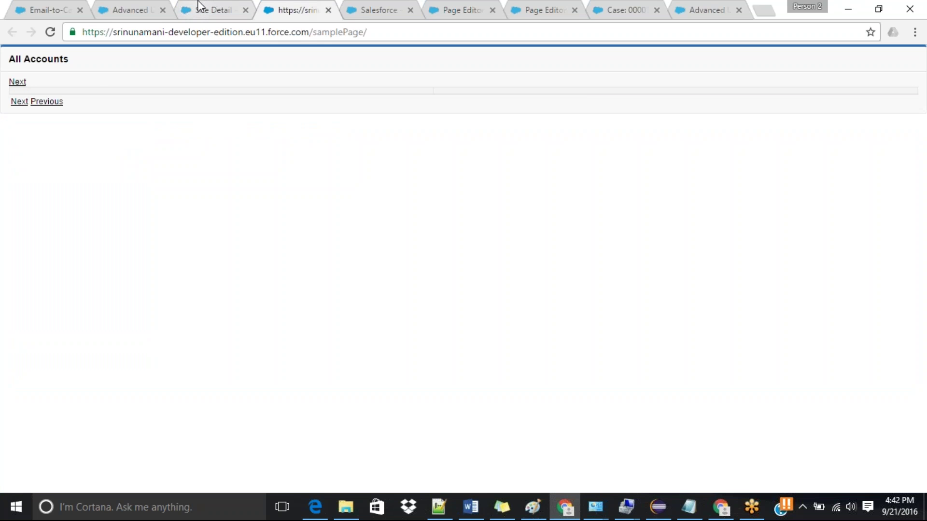
pyautogui.click(198, 6)
# Step: Change New Site's Active Site Home Page from samplePage to myPage, save, and reload the public site
pyautogui.click(404, 197)
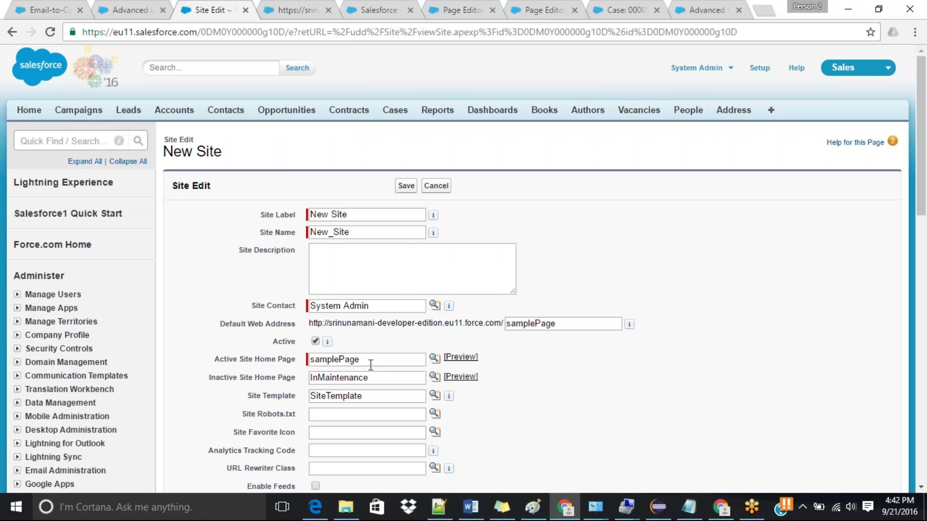
pyautogui.doubleClick(369, 359)
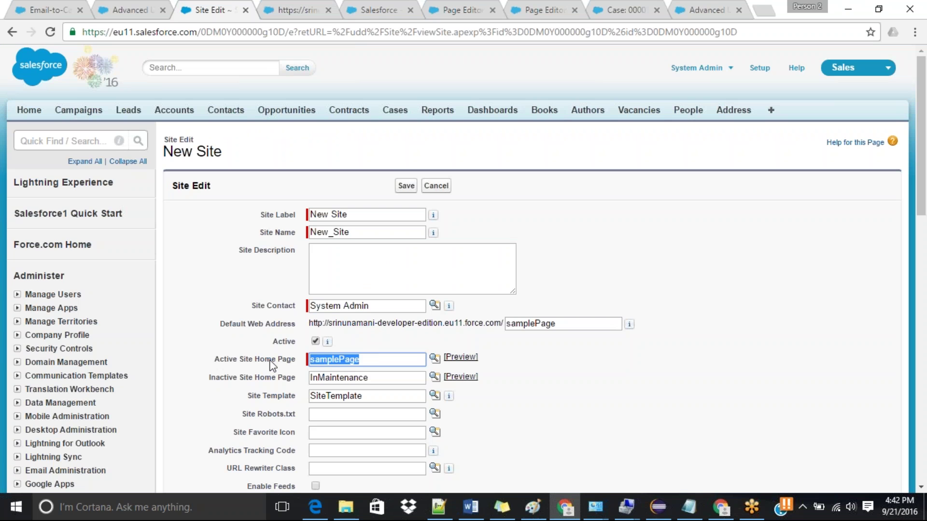
pyautogui.write('myPage')
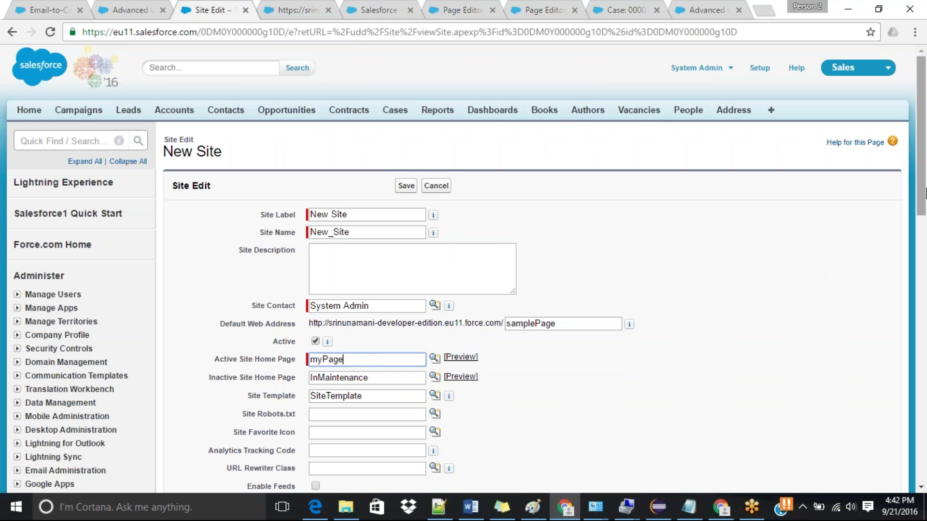
pyautogui.moveTo(925, 188); pyautogui.dragTo(924, 206)
pyautogui.click(406, 124)
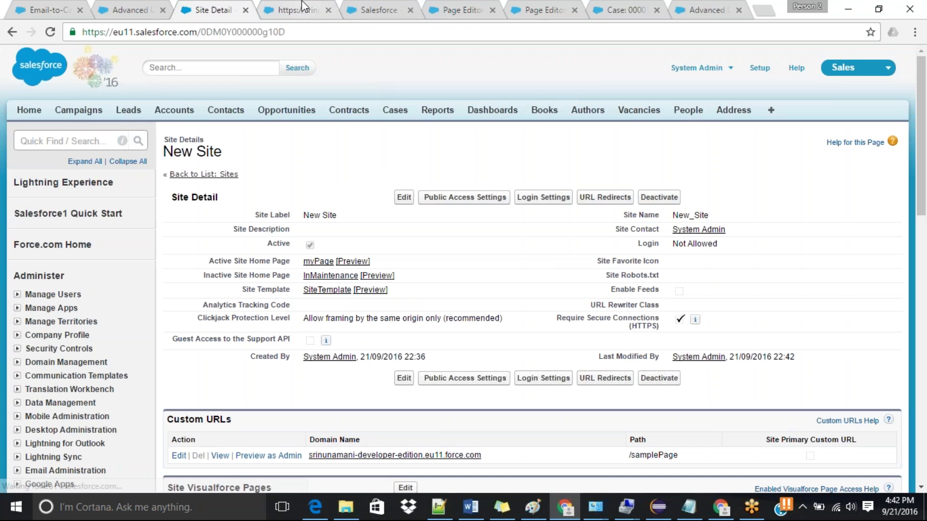
pyautogui.click(221, 456)
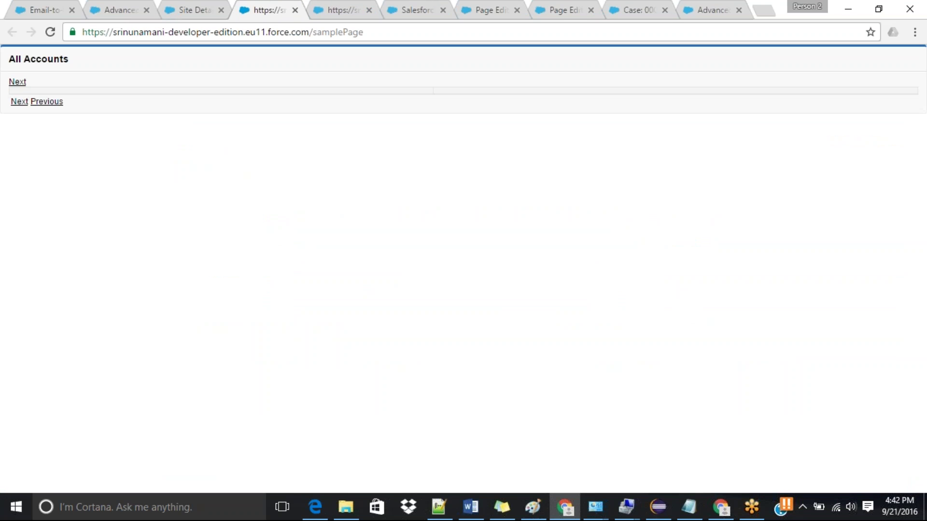
pyautogui.click(50, 32)
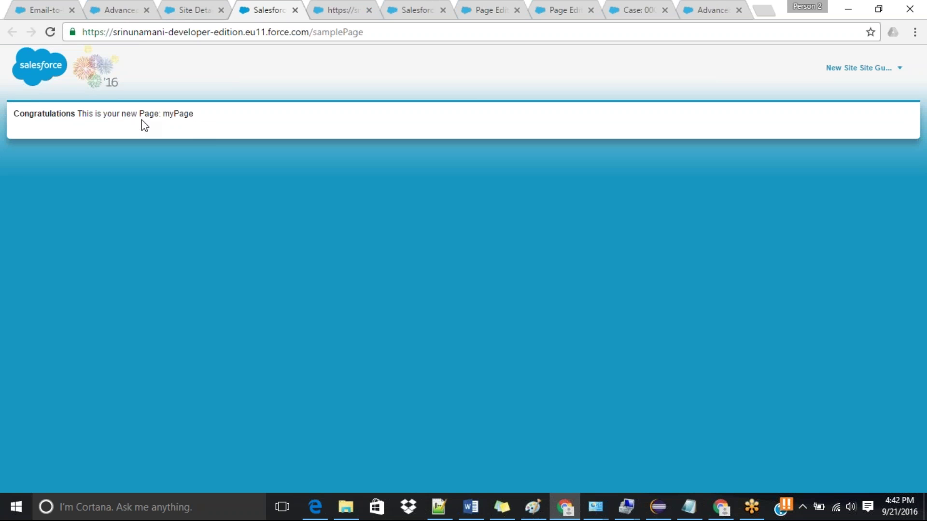
# Step: Compare the open public site tabs, close the two extra ones, and return to myPage
pyautogui.click(340, 10)
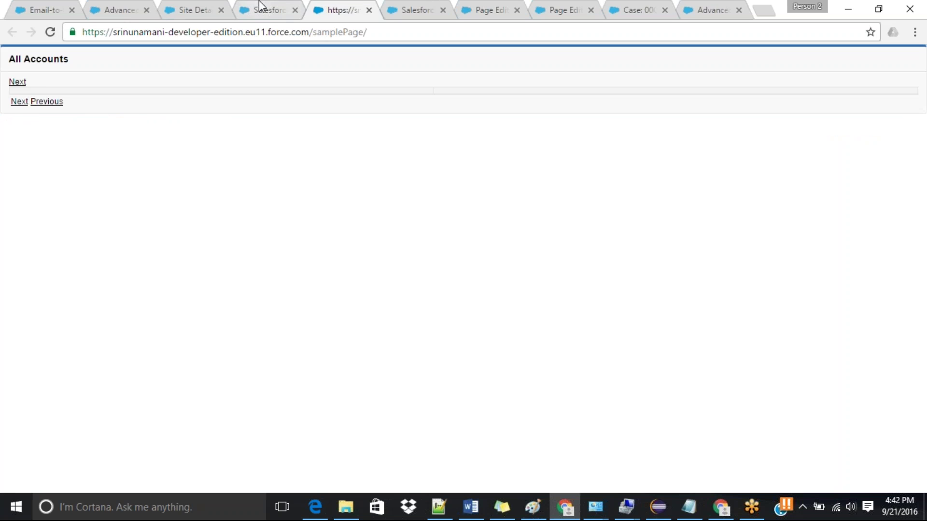
pyautogui.click(260, 10)
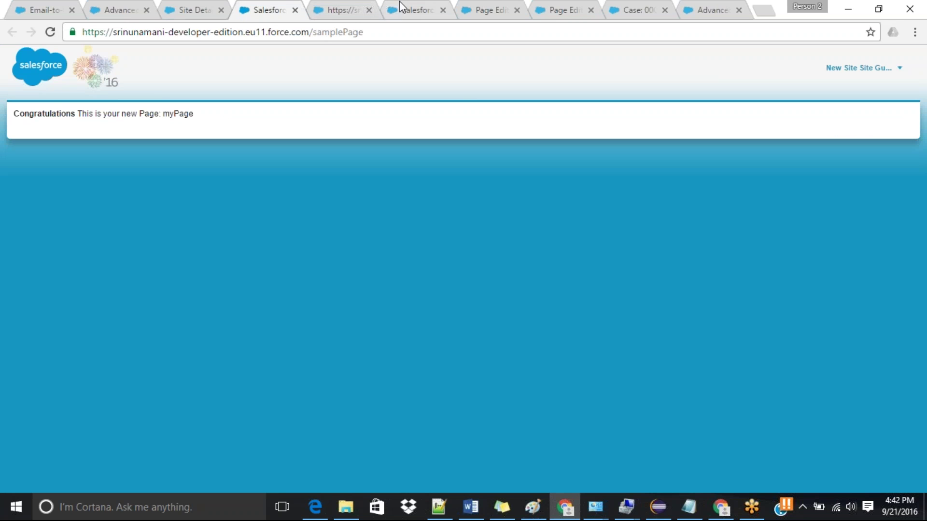
pyautogui.click(405, 6)
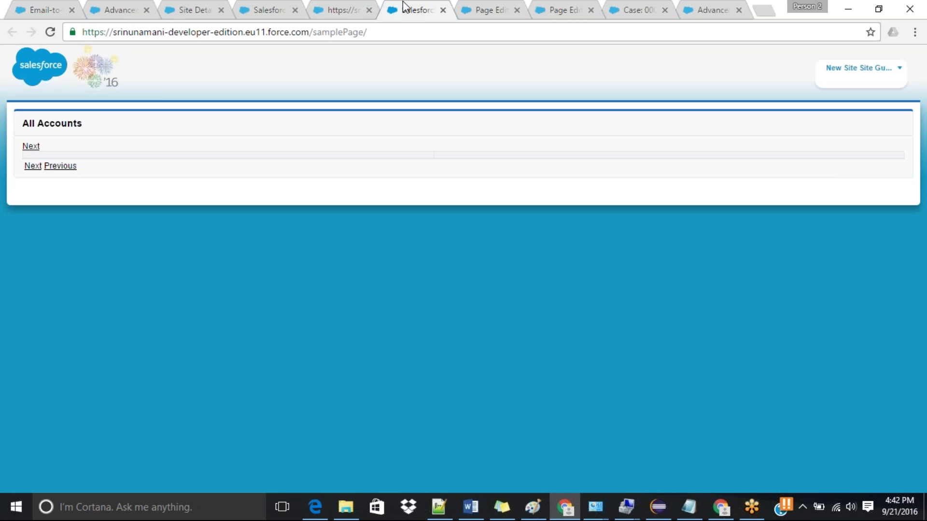
pyautogui.click(292, 7)
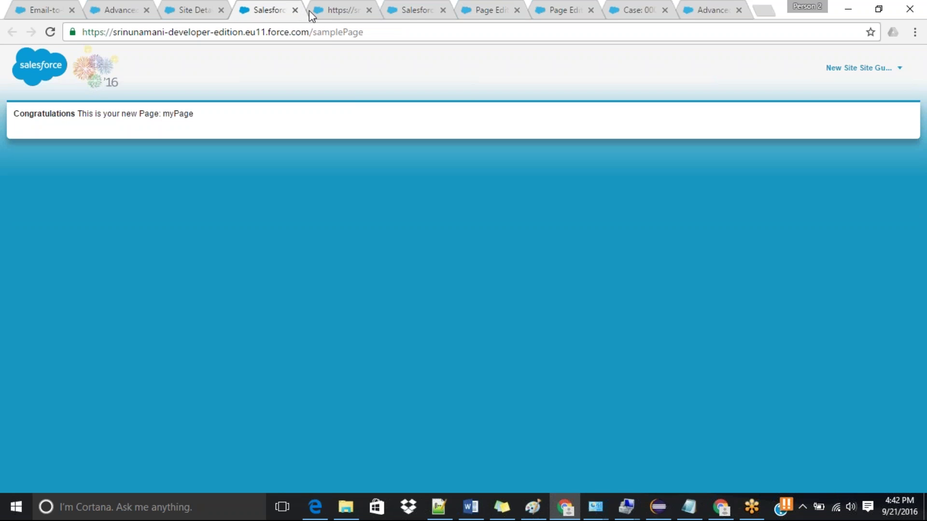
pyautogui.moveTo(312, 31); pyautogui.dragTo(414, 26)
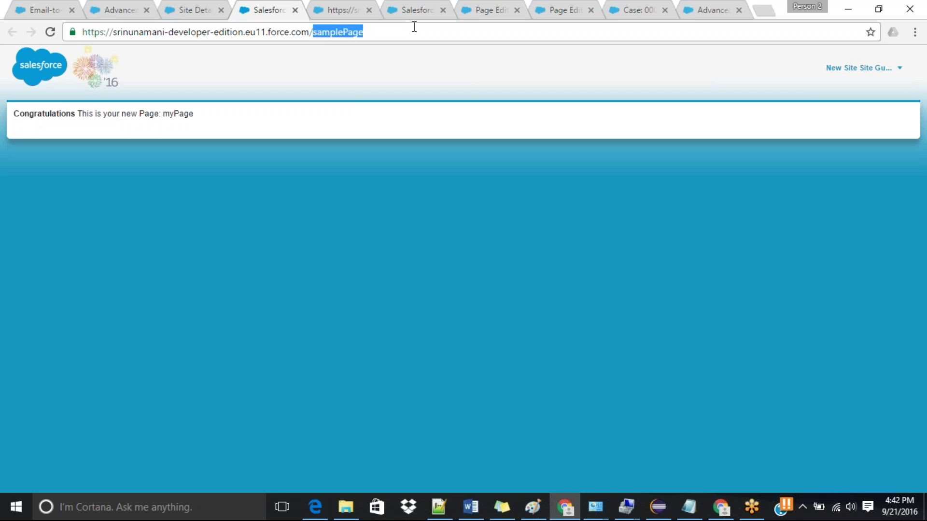
pyautogui.click(299, 13)
pyautogui.click(299, 12)
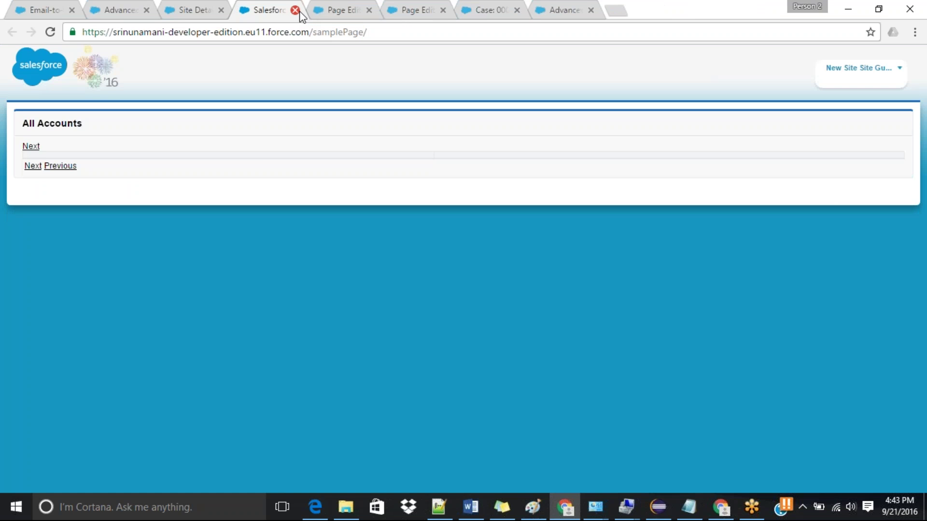
pyautogui.click(338, 10)
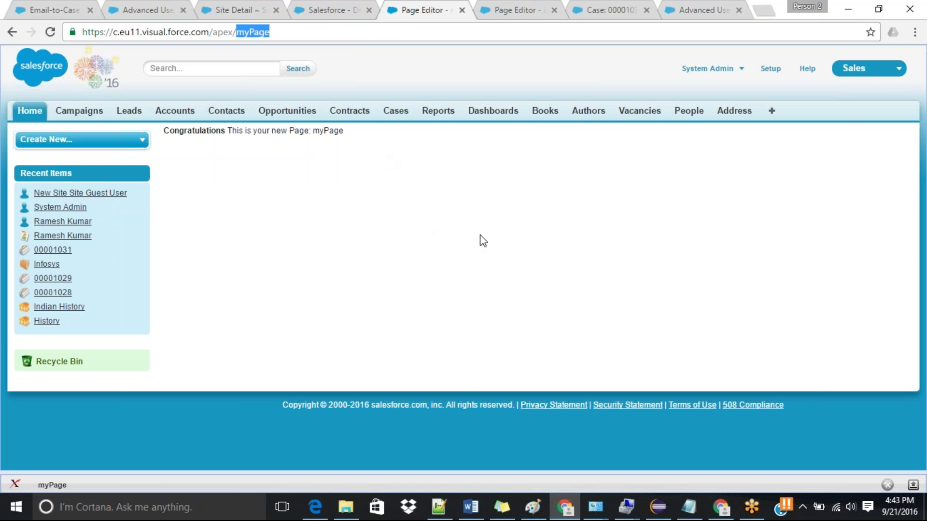
# Step: In myPage's development footer editor, add showHeader="false" to the <apex:page> tag
pyautogui.click(914, 485)
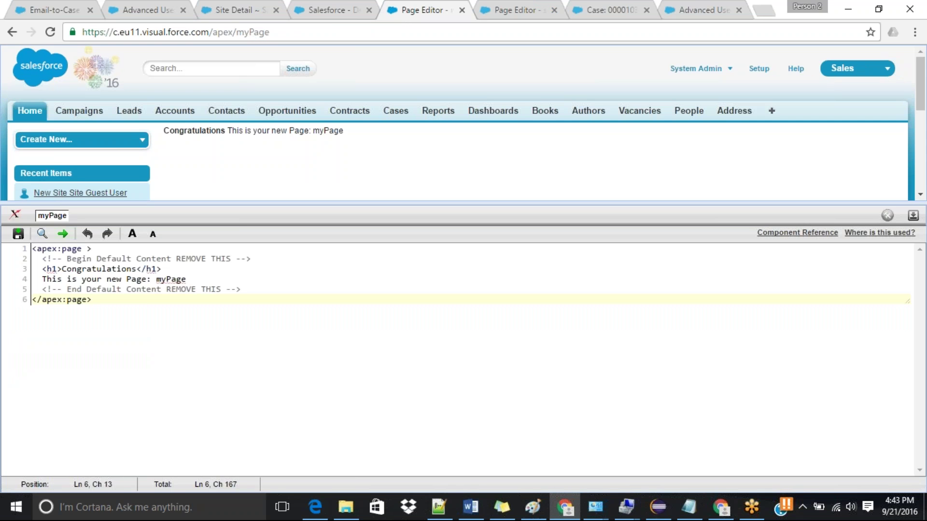
pyautogui.click(83, 252)
pyautogui.write('sho')
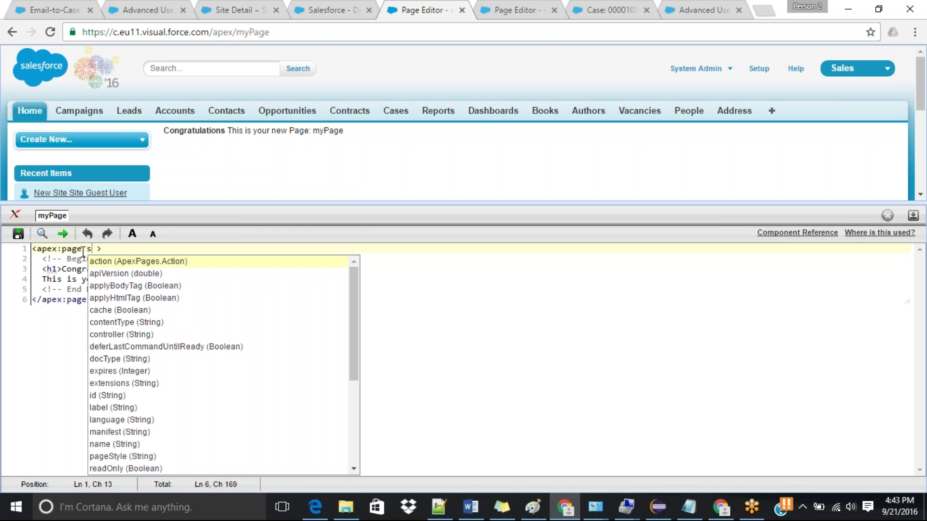
pyautogui.write('w')
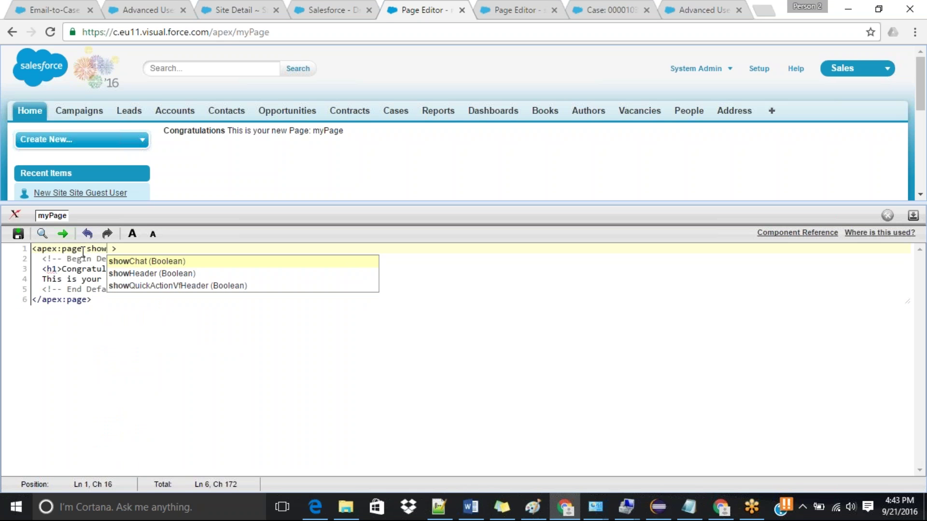
pyautogui.press('Return')
pyautogui.write('f')
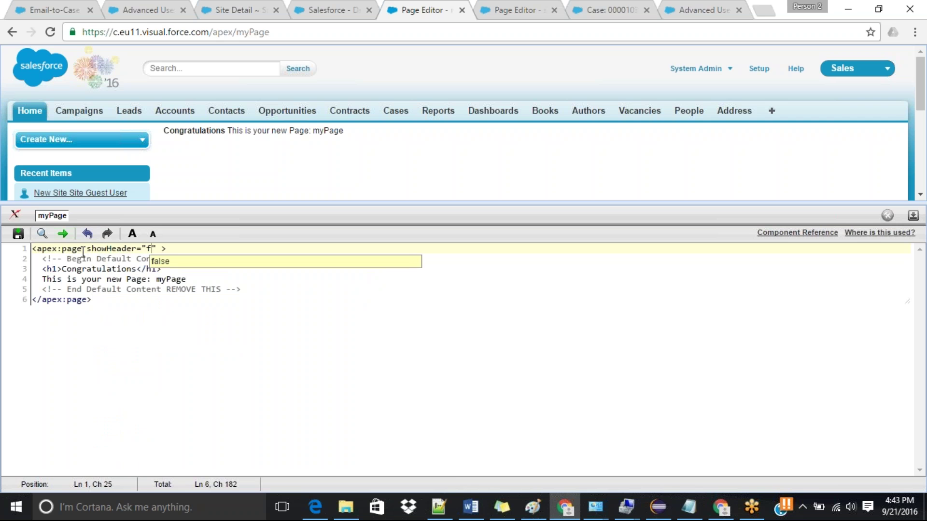
pyautogui.press('Return')
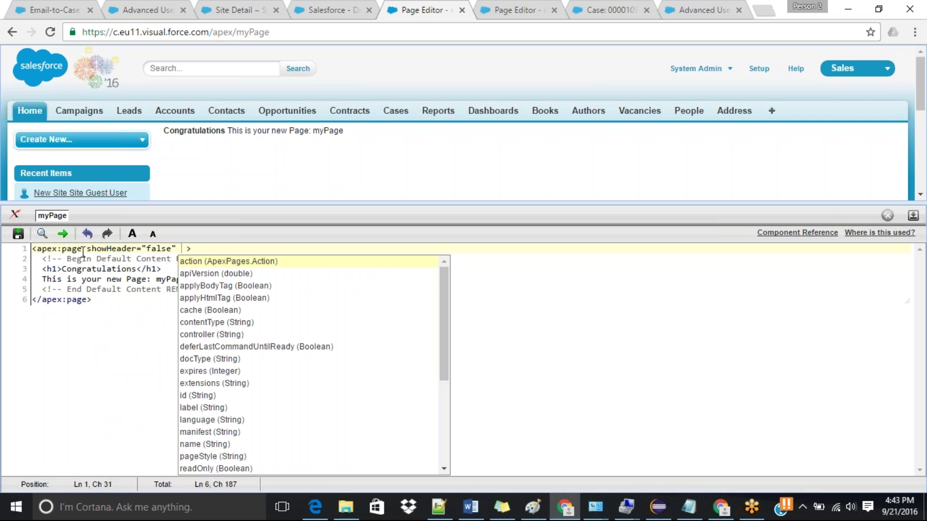
# Step: Add sidebar="false" to the same tag and save myPage with Ctrl+S
pyautogui.write('l')
pyautogui.press('BackSpace')
pyautogui.write('si')
pyautogui.press('Return')
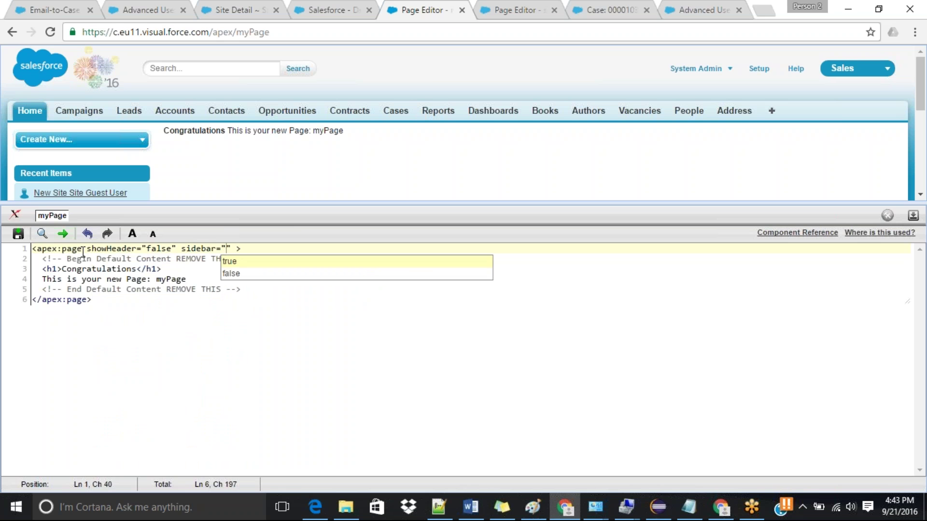
pyautogui.write('f')
pyautogui.press('Return')
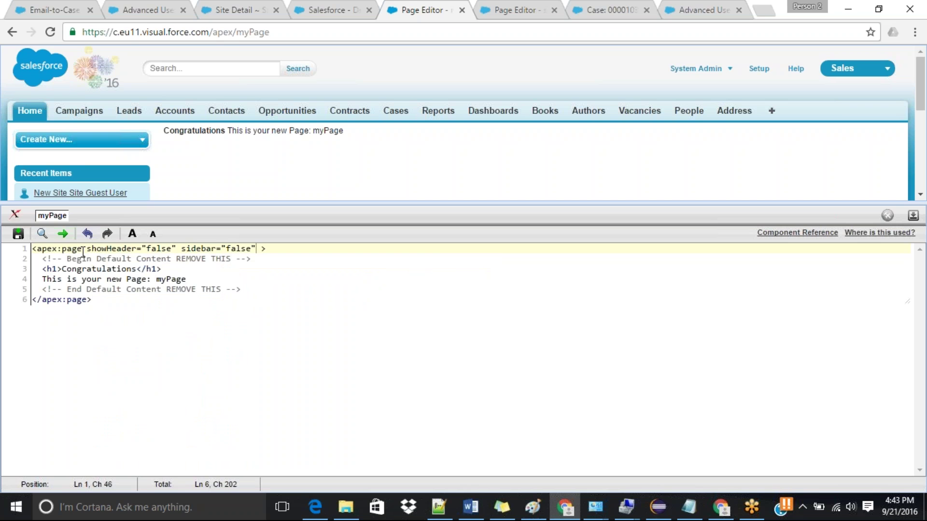
pyautogui.hotkey('ctrl', 's')
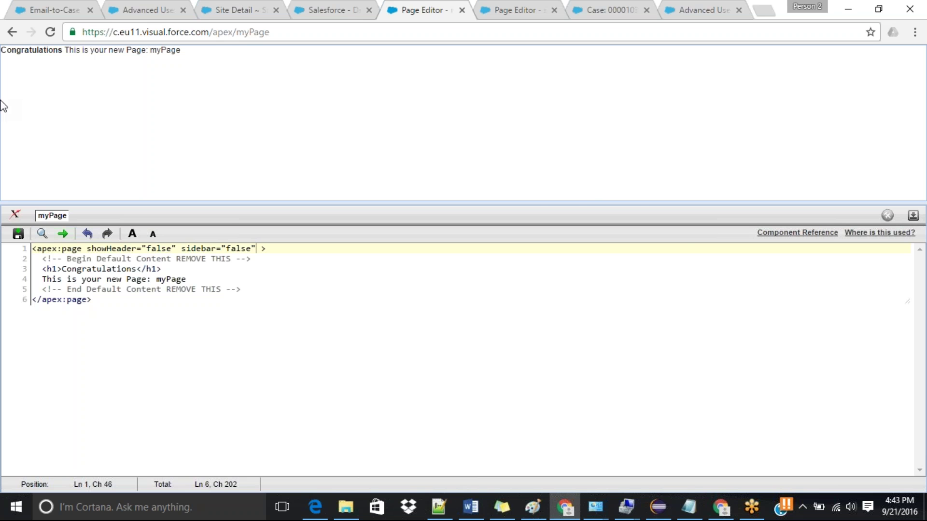
# Step: Open New Site's custom URL from Site Detail and reload it to show only the Congratulations text
pyautogui.click(224, 8)
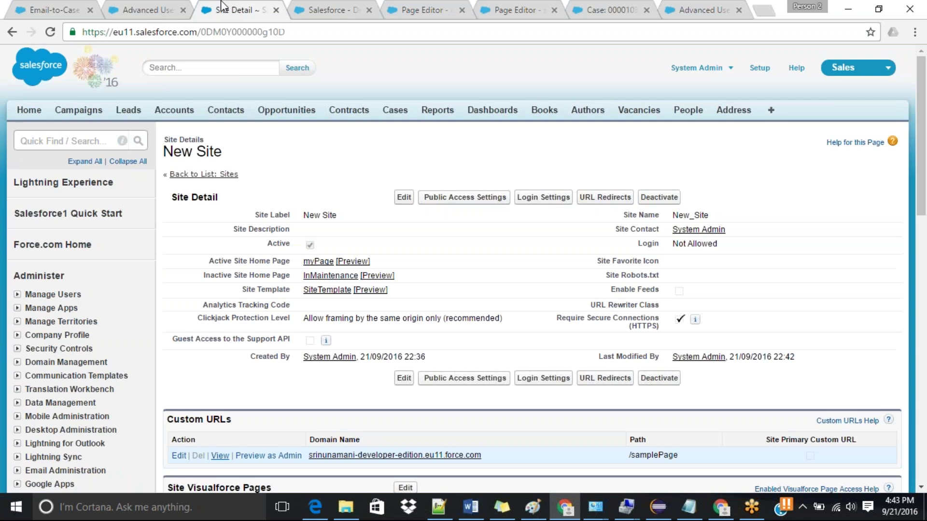
pyautogui.click(220, 457)
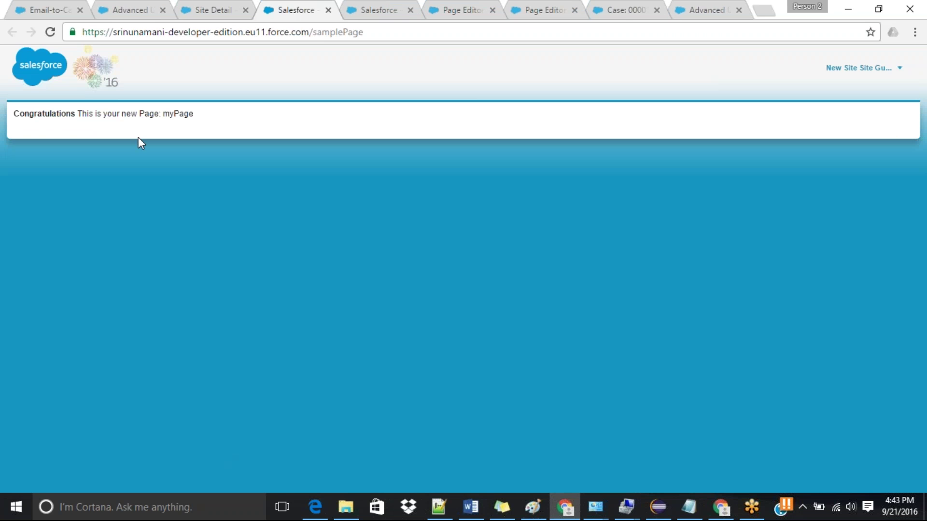
pyautogui.click(52, 33)
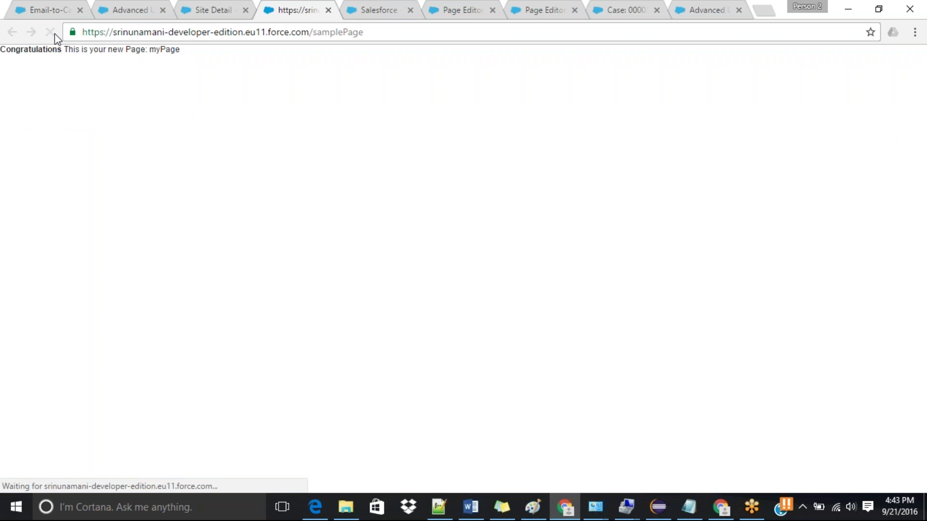